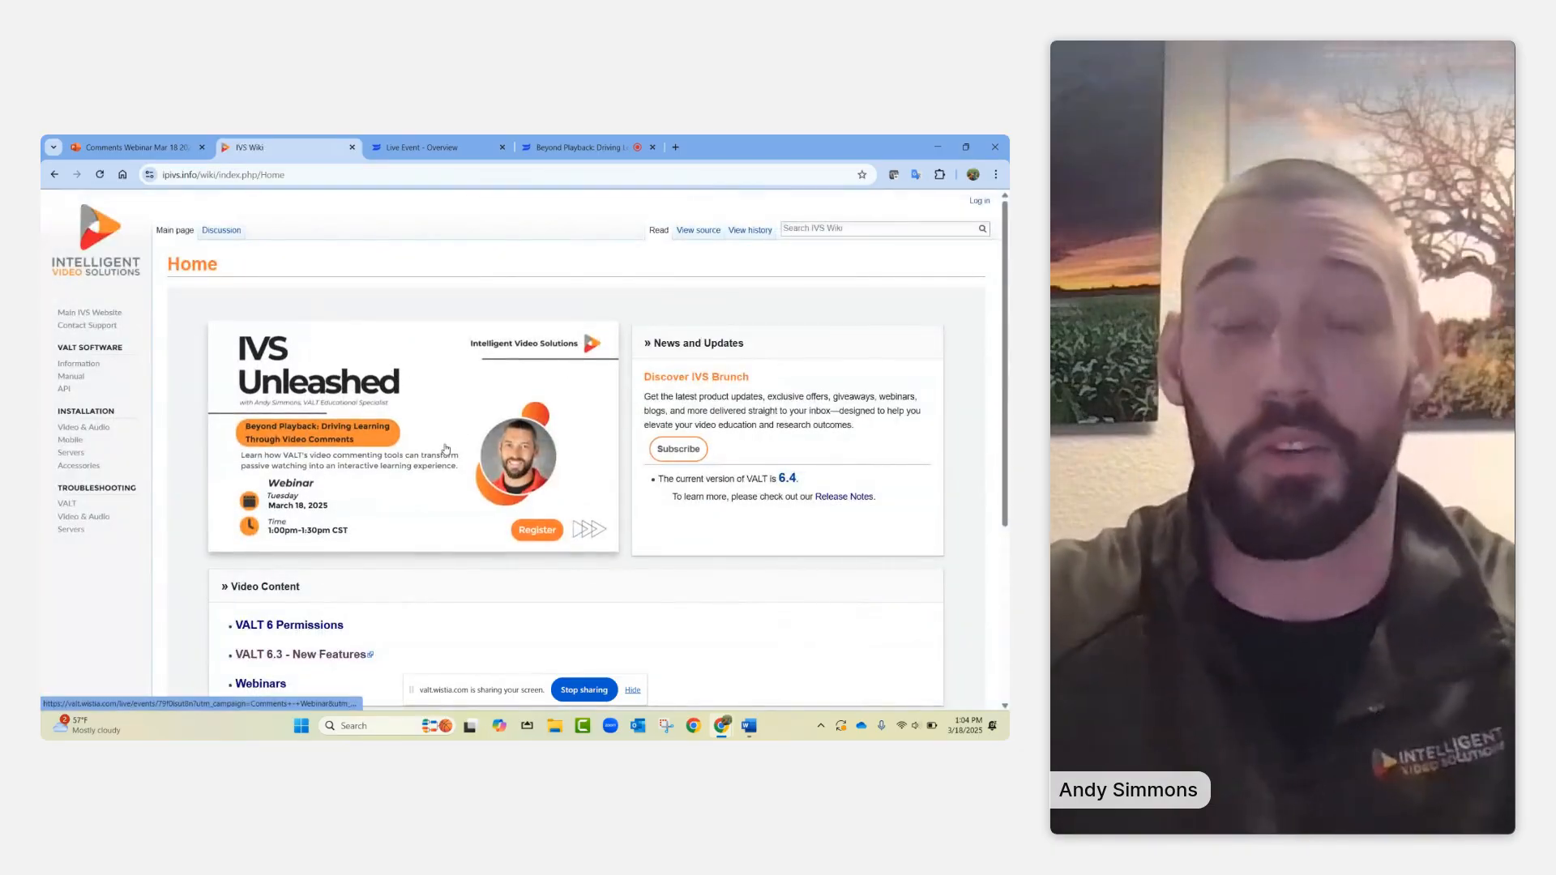
- Look through the VALT 6 training videos on the IVS Wiki, and return to the VALT help page
scroll(349, 507, "down", 2)
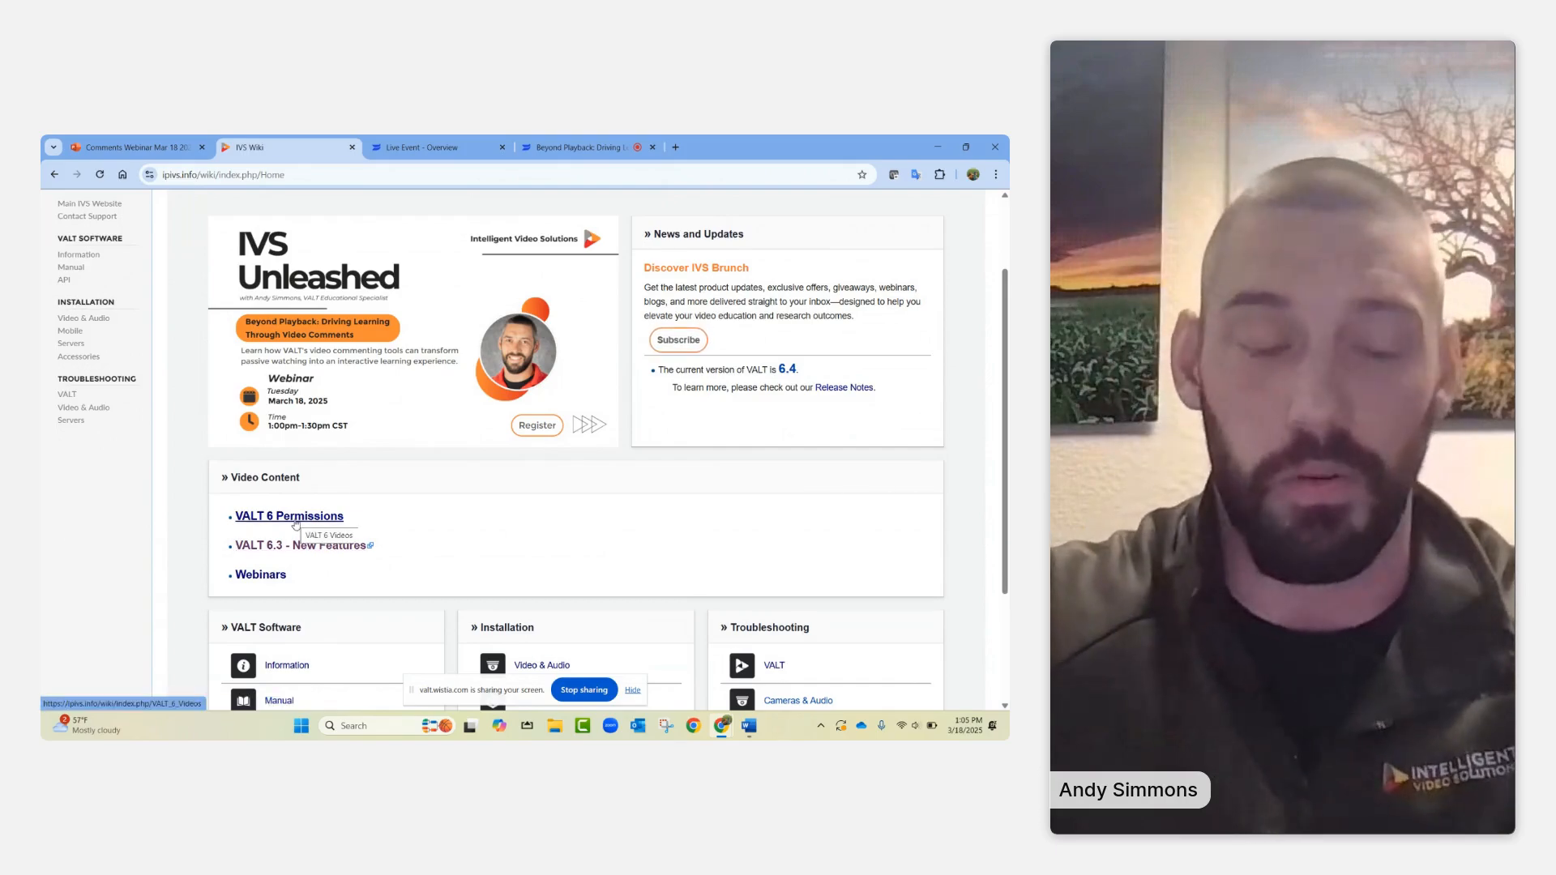
left_click(296, 524)
scroll(296, 525, "down", 5)
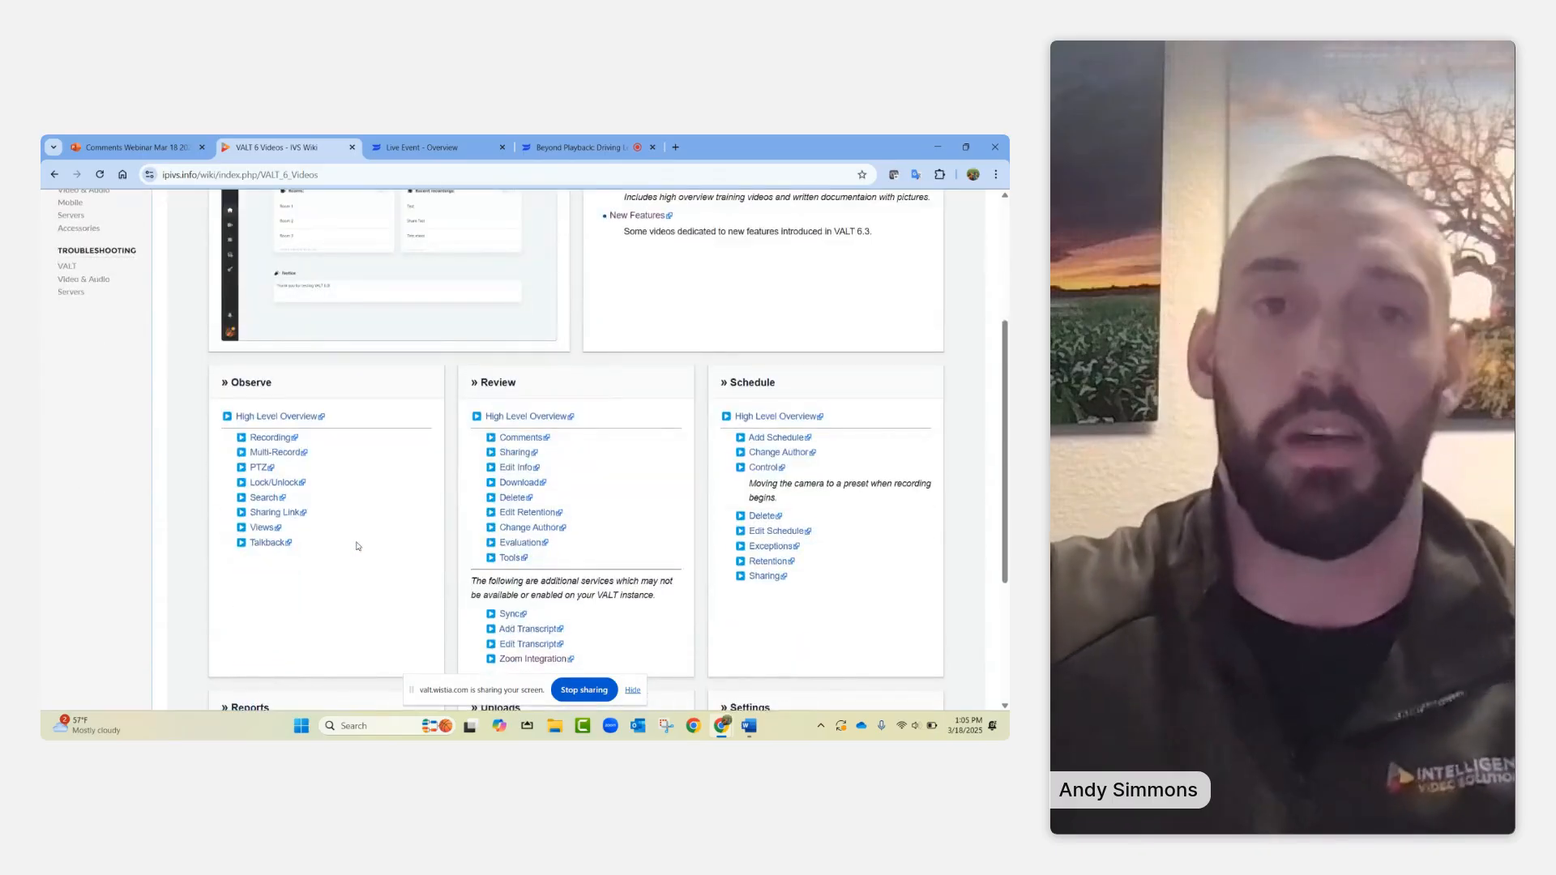
left_click(55, 175)
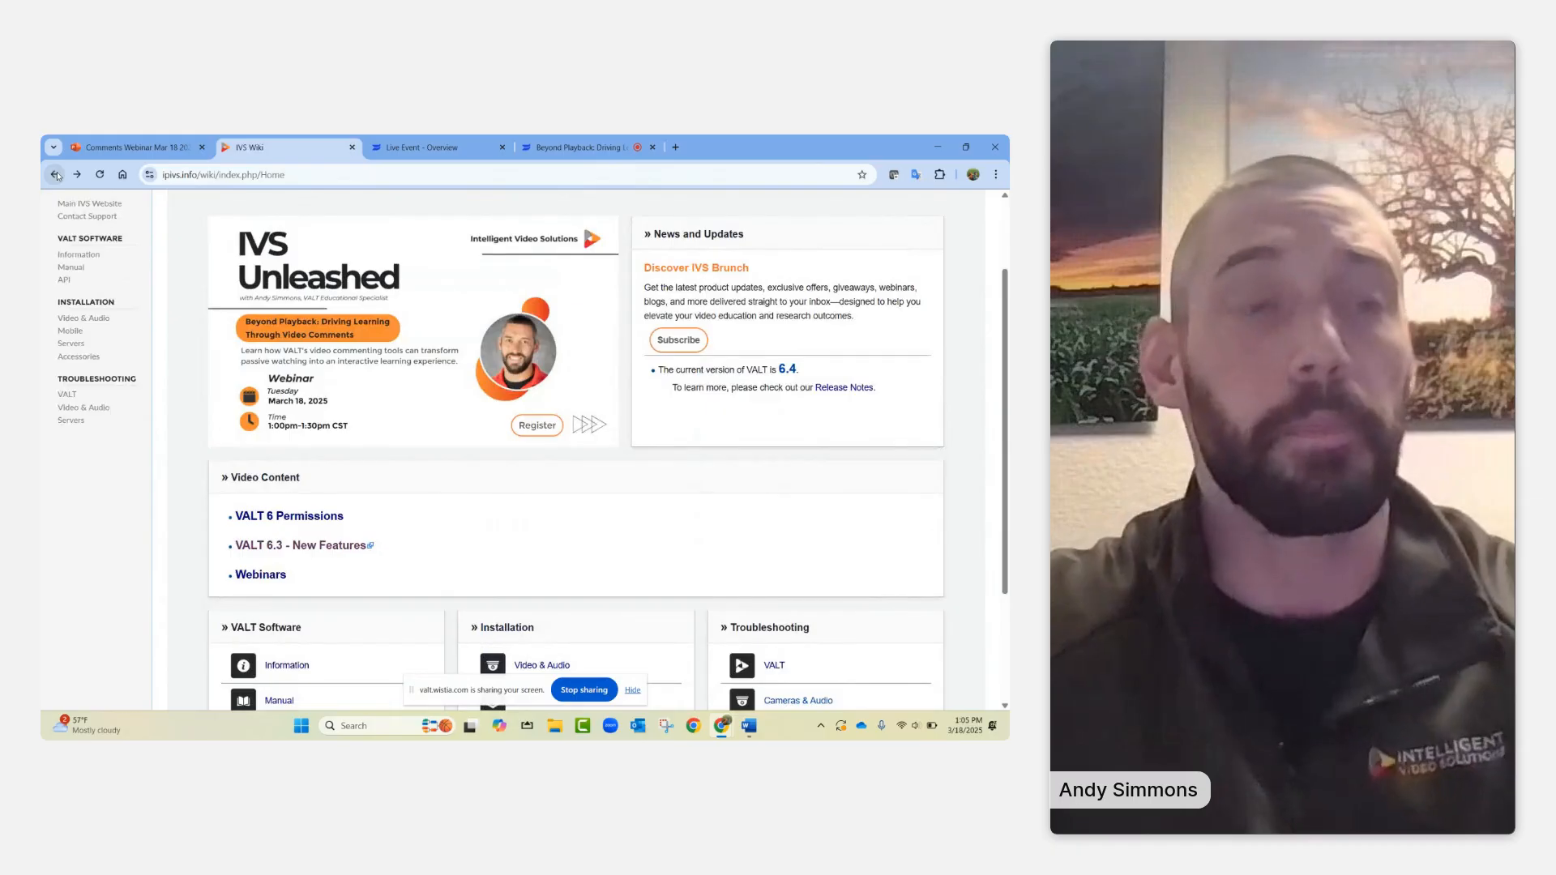
left_click(56, 175)
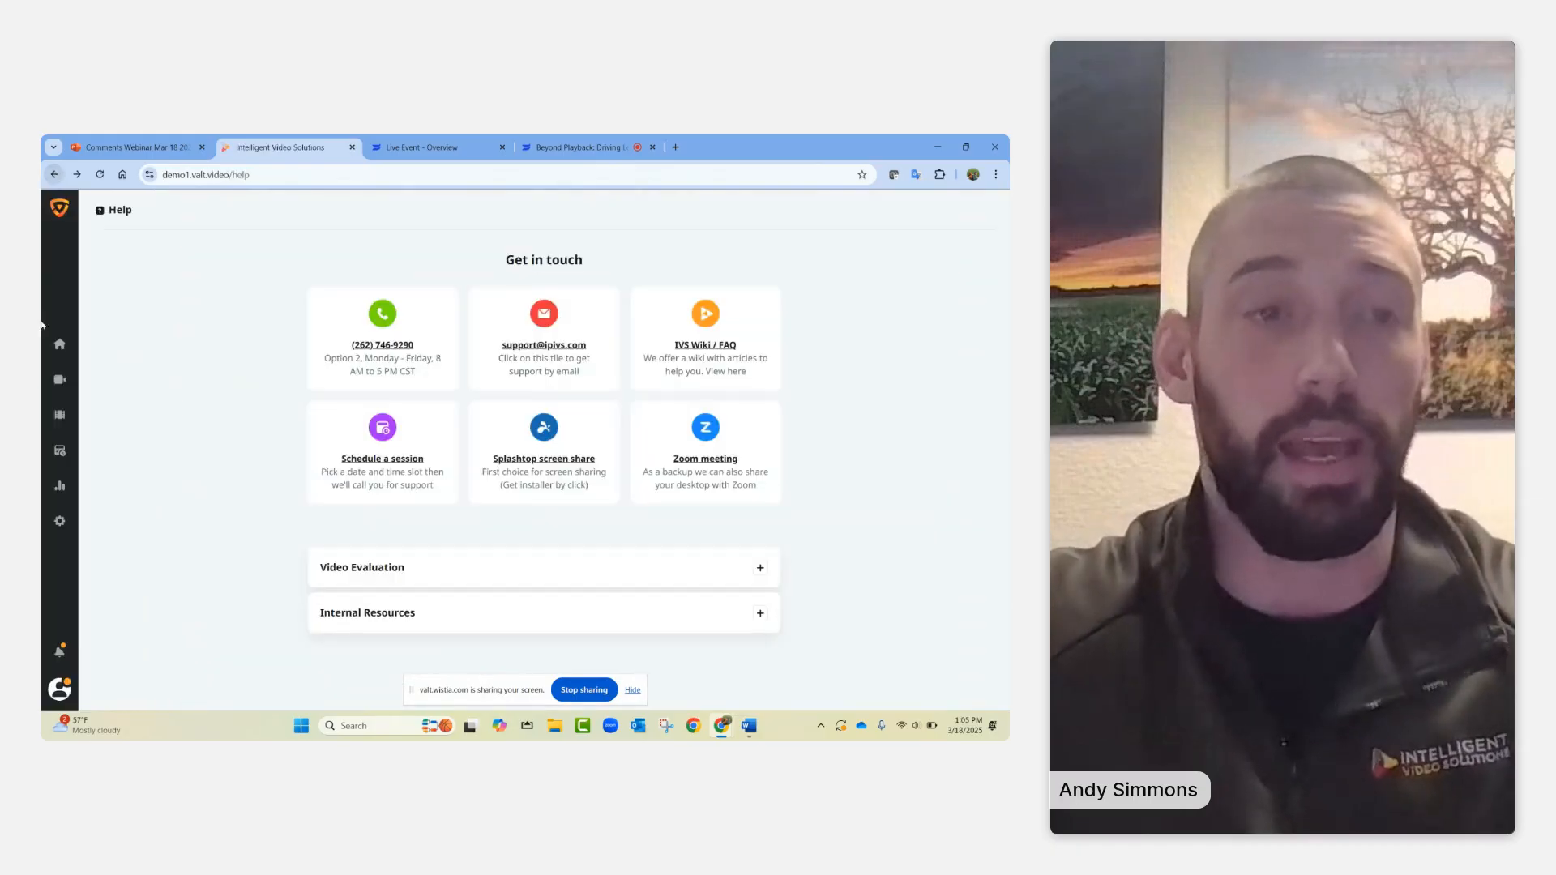
- Open the Respiratory Care recording from the review list and pause its playback
left_click(60, 343)
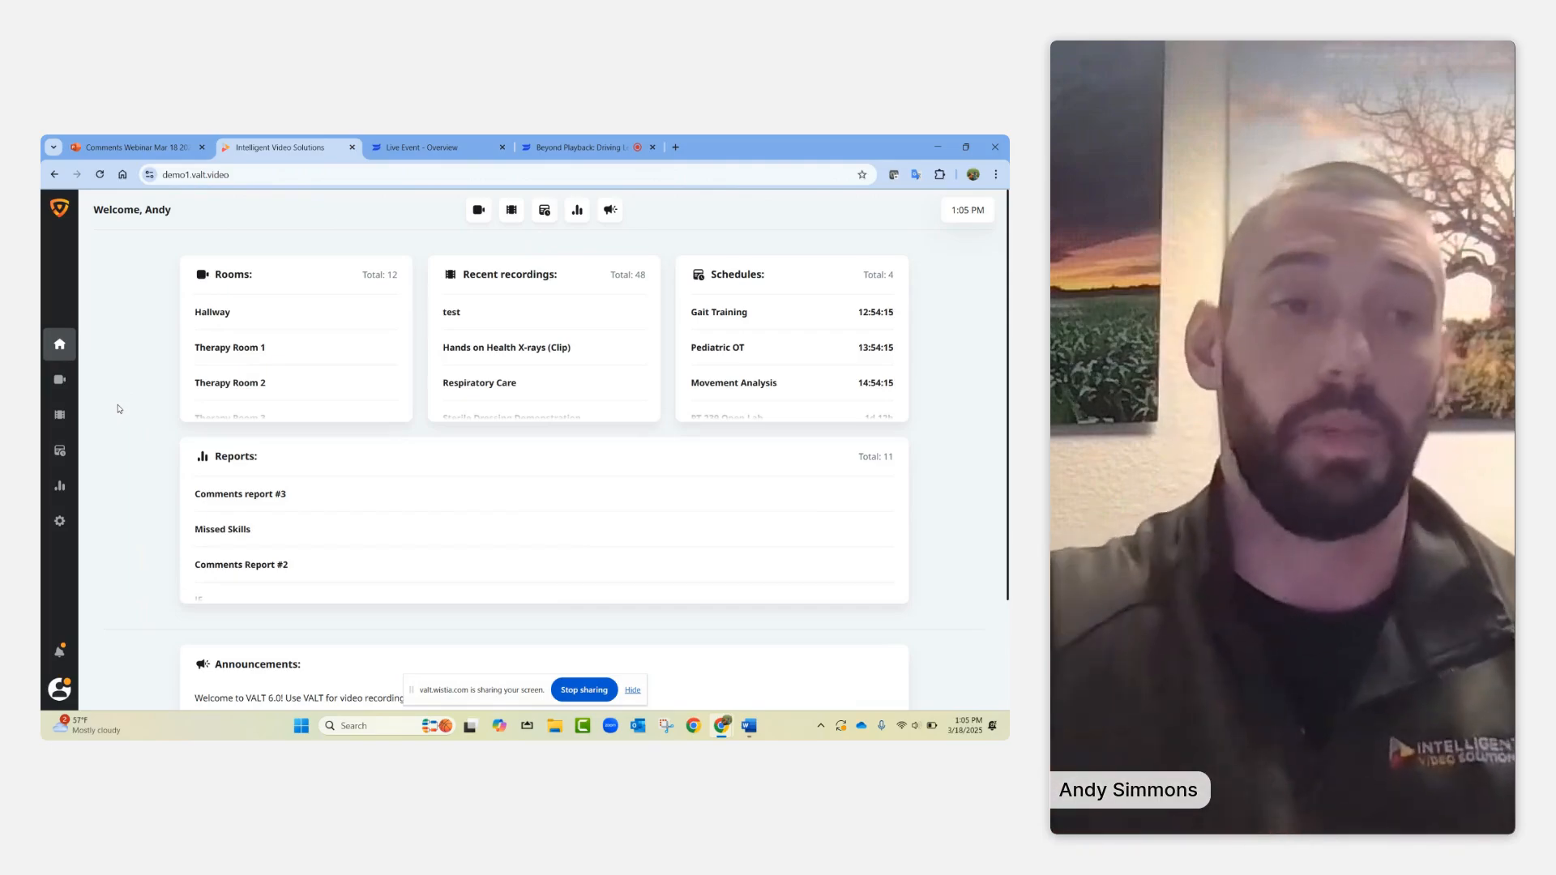
left_click(60, 417)
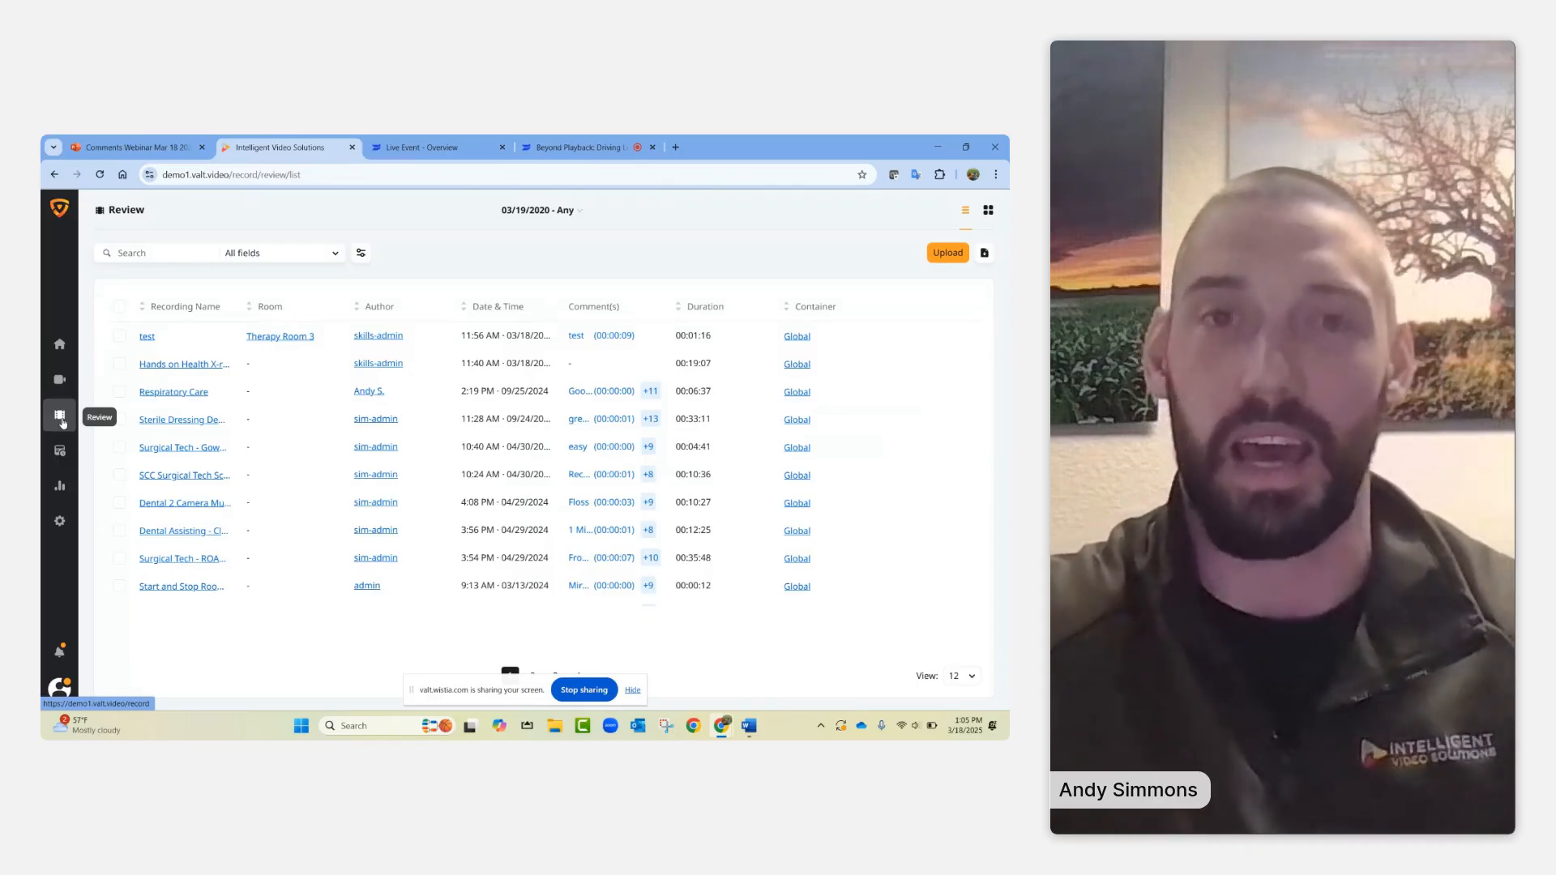
left_click(165, 394)
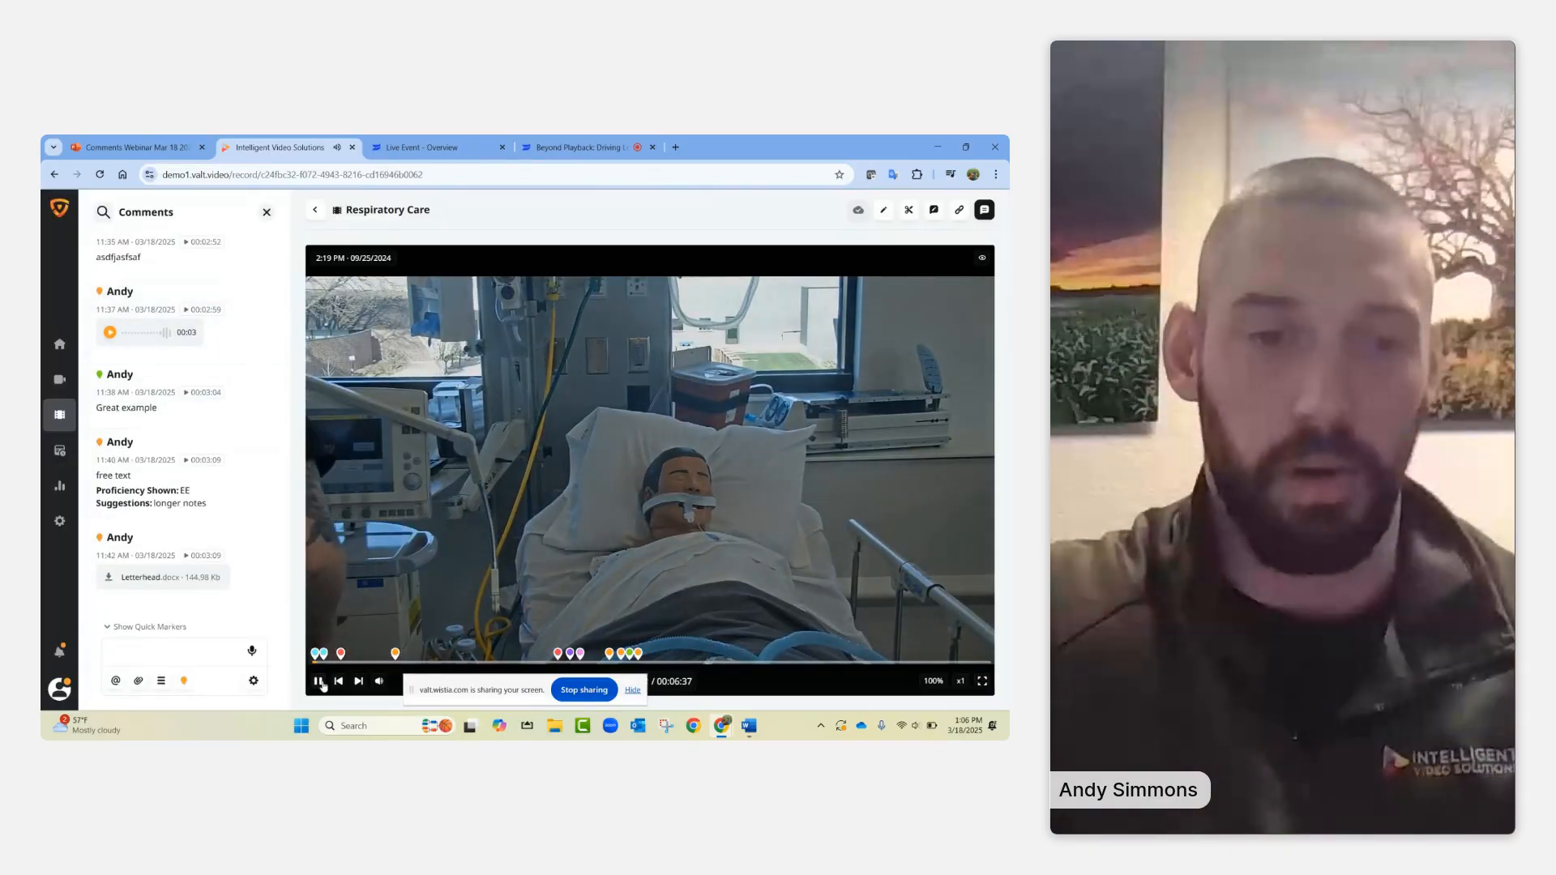
left_click(318, 681)
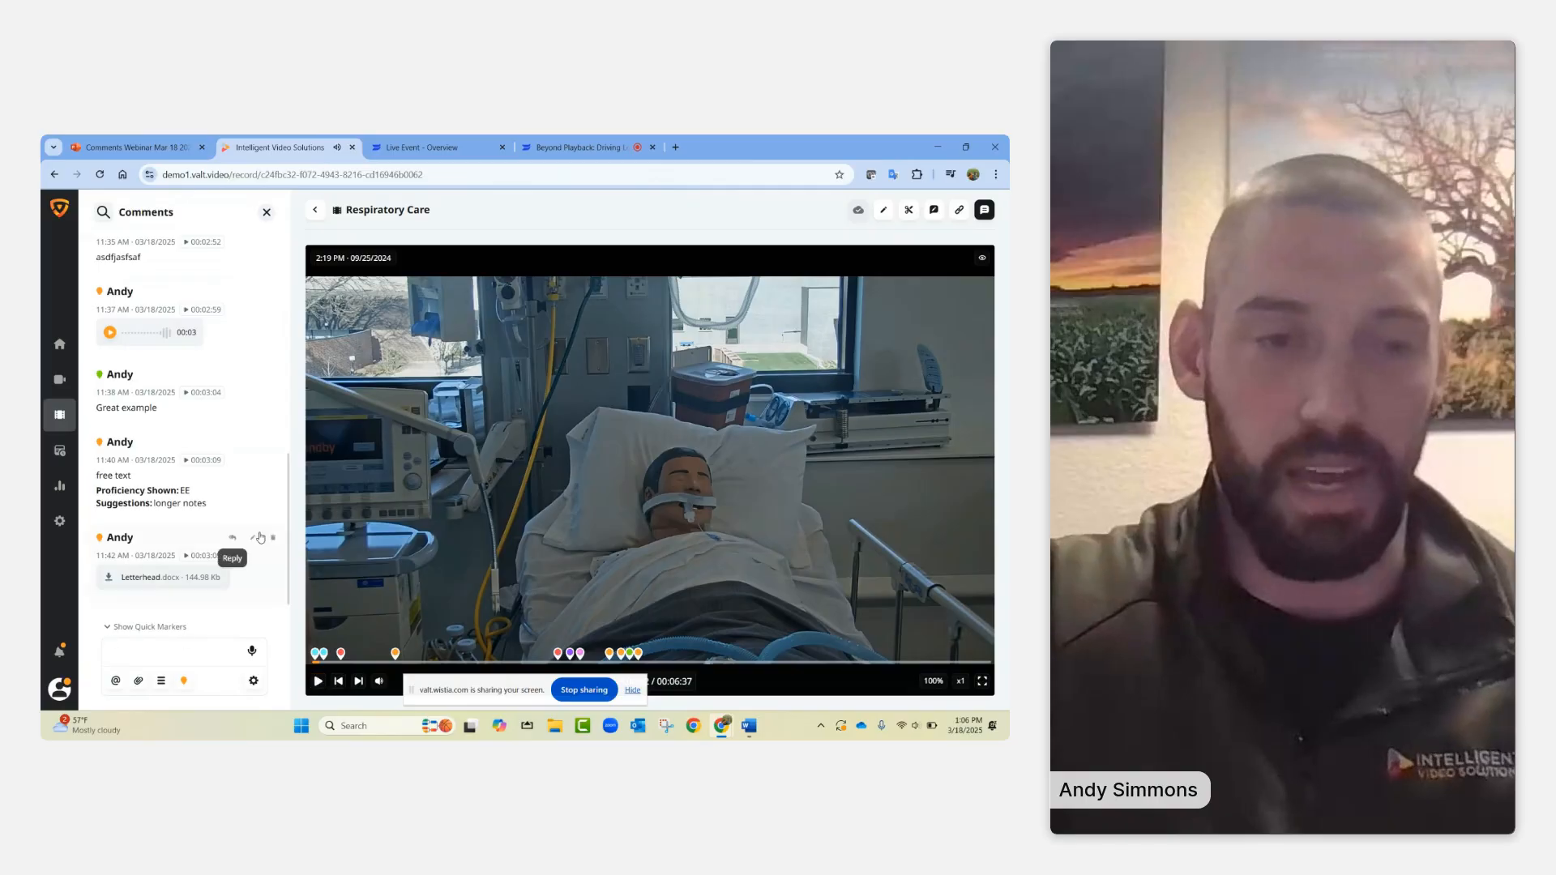
- Delete the Letterhead attachment comment, the "free text" comment with proficiency notes, and the 3-second audio comment from the recording
left_click(275, 540)
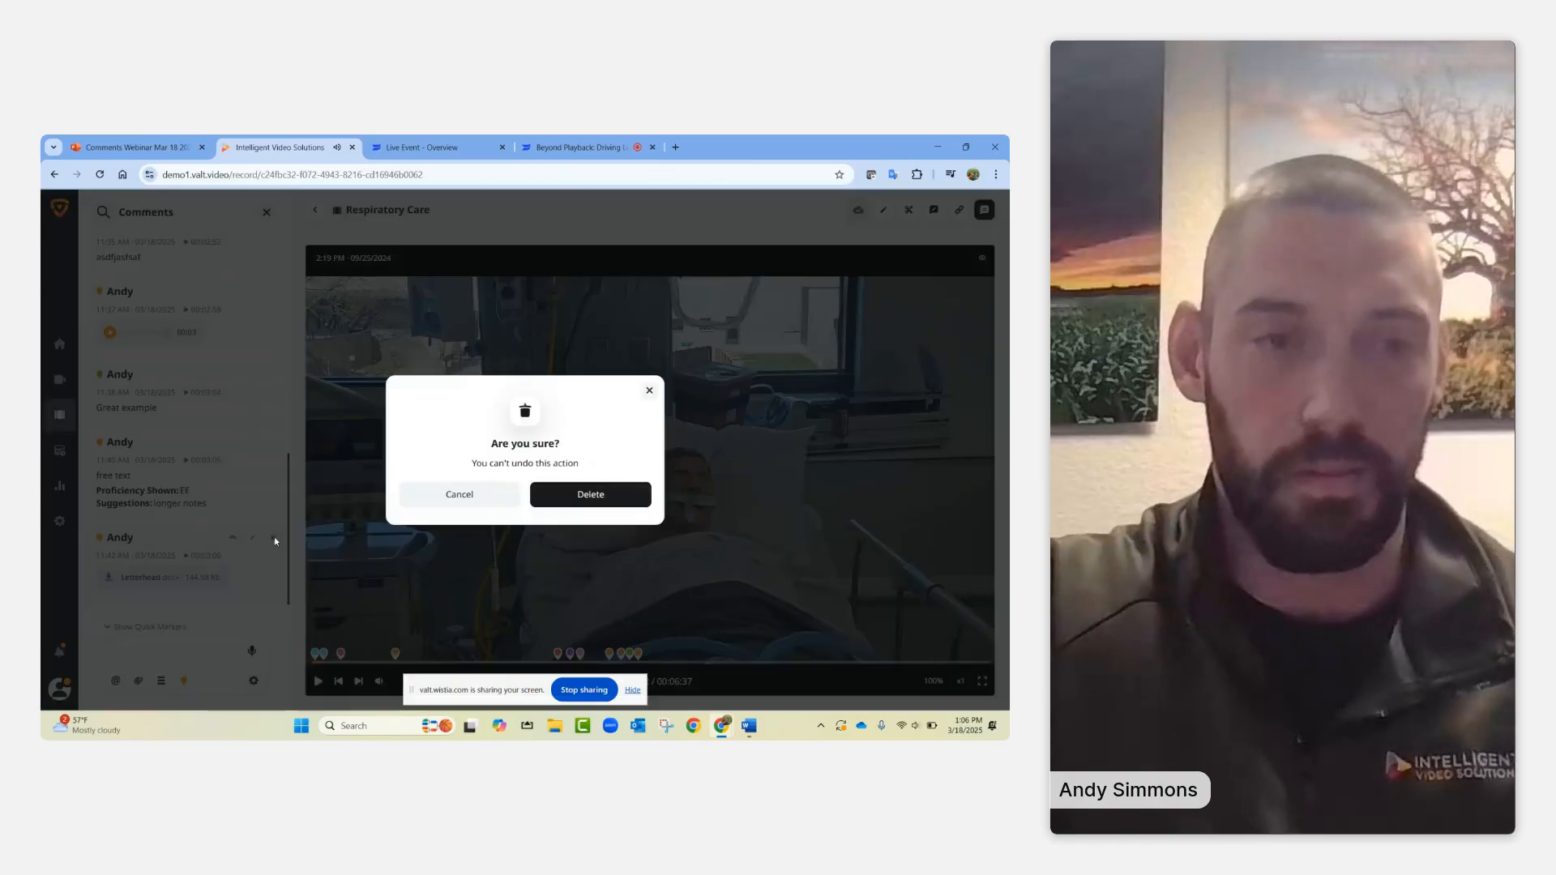
left_click(581, 498)
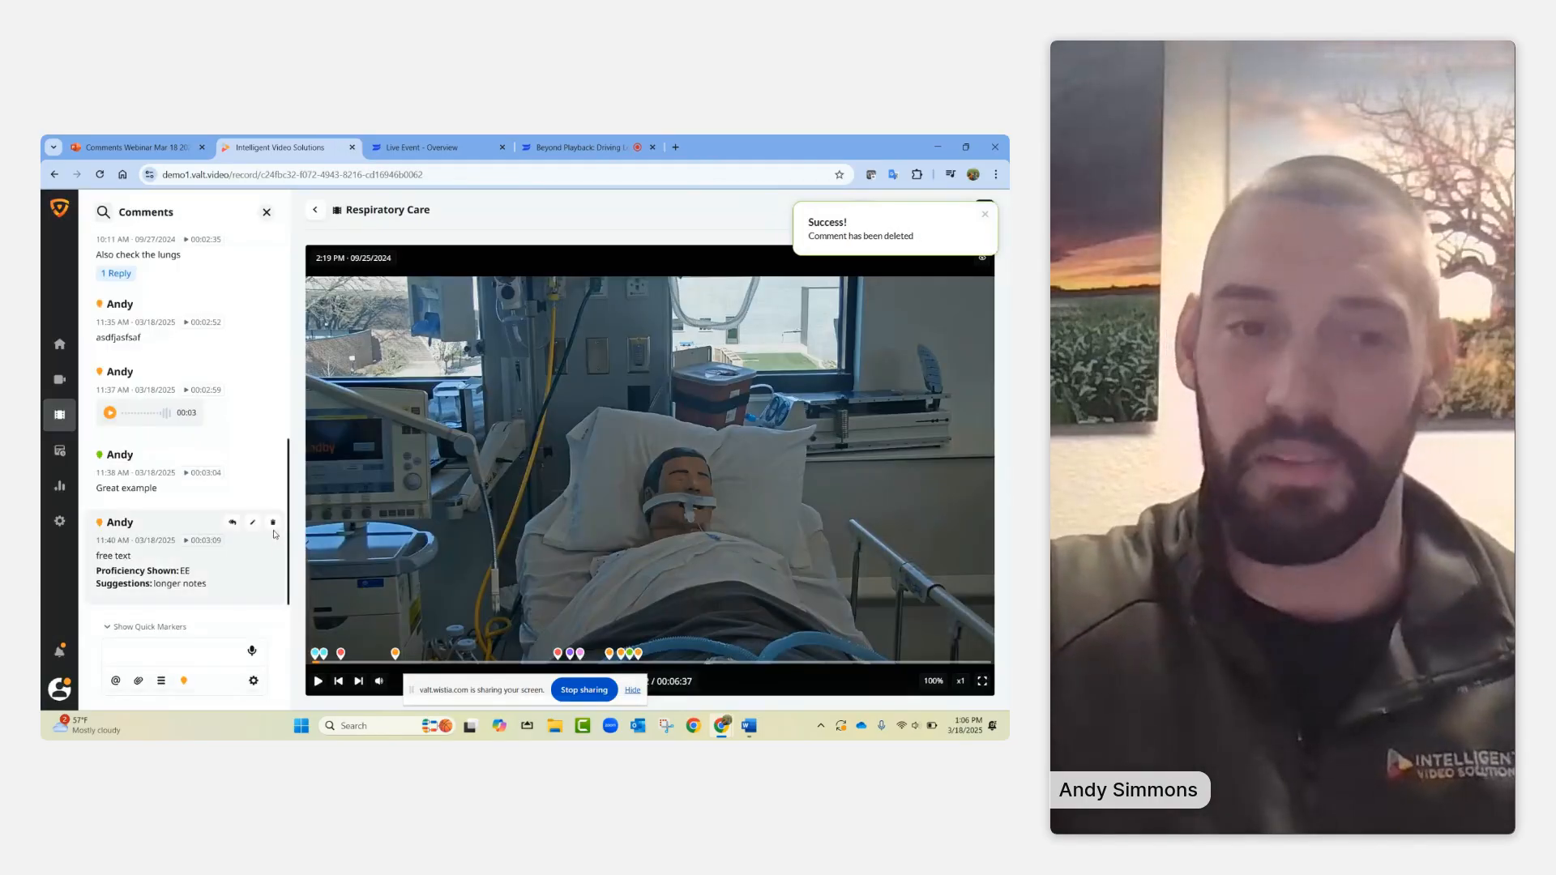
left_click(273, 524)
left_click(580, 493)
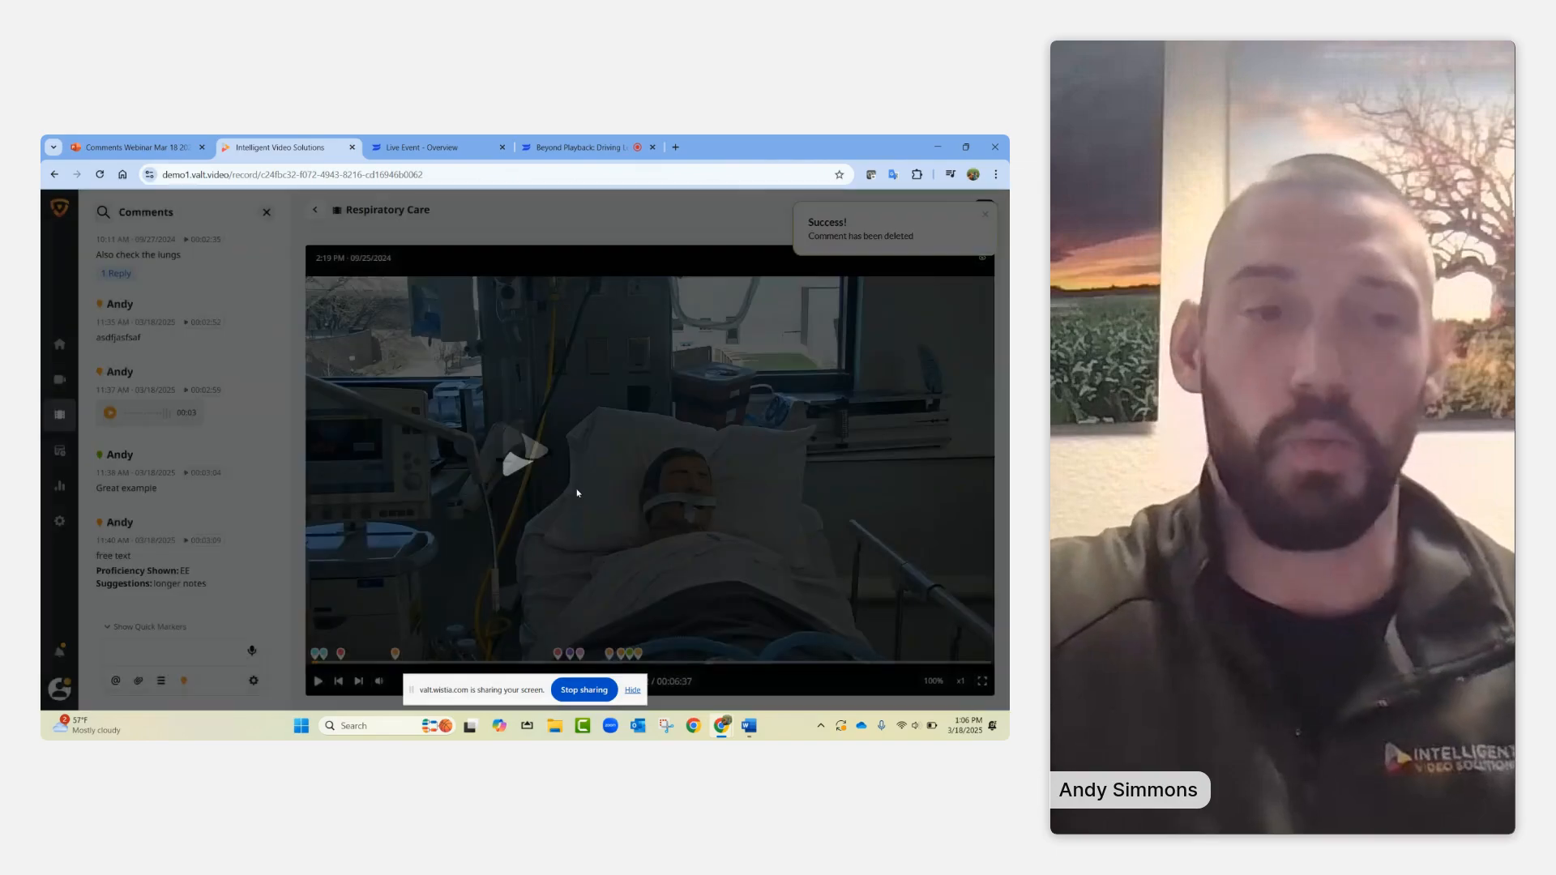
left_click(275, 469)
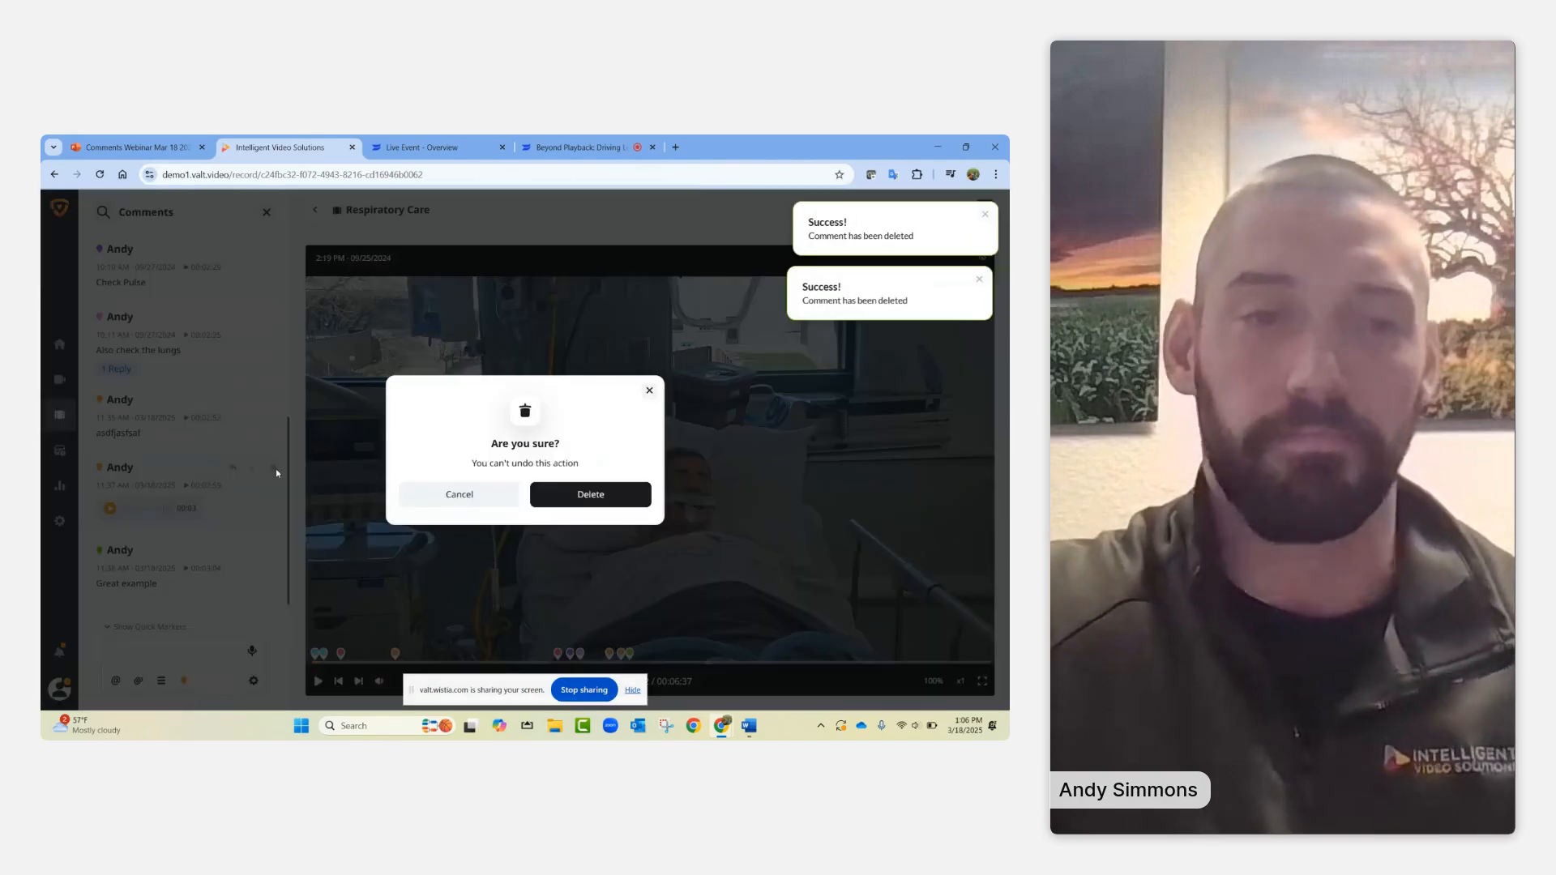
left_click(576, 495)
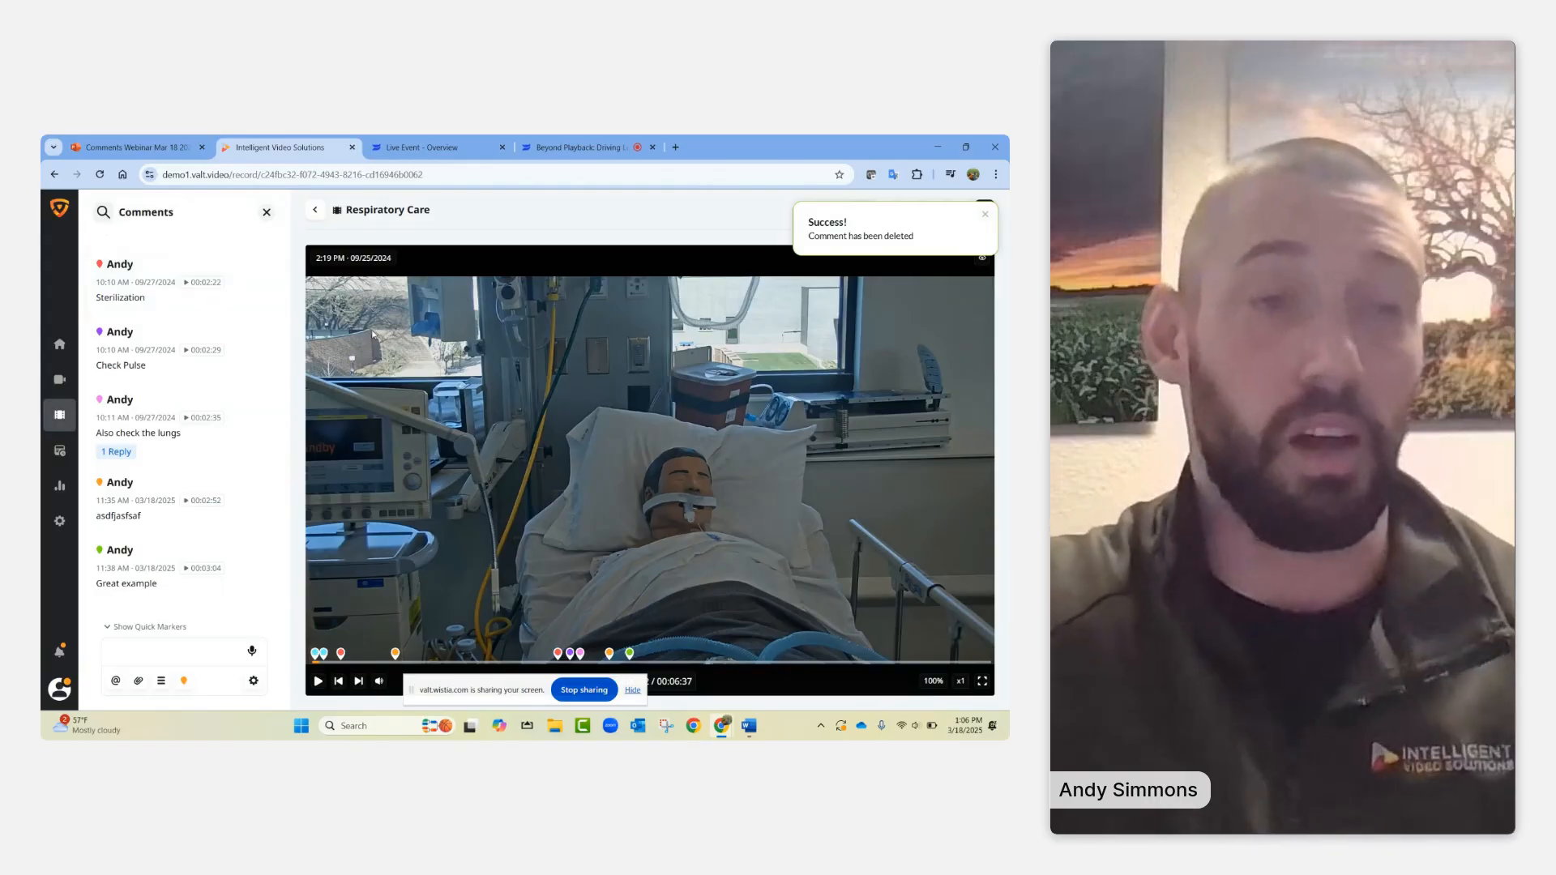
left_click(986, 216)
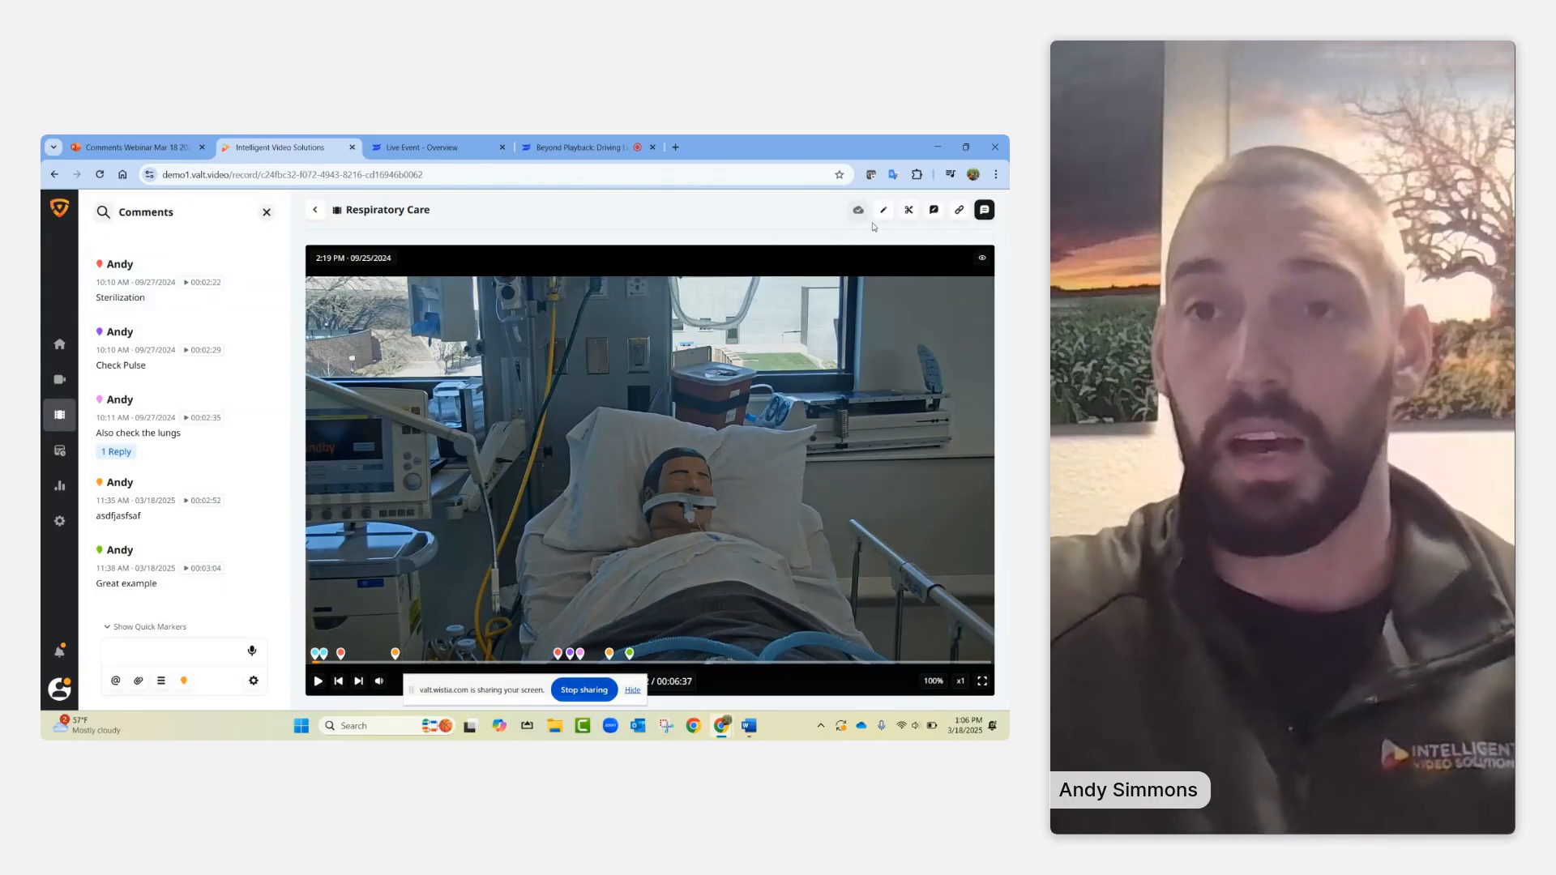
- Check the recording's editable information, return to the comments, and move playback to just after the "Right on" comment
left_click(884, 210)
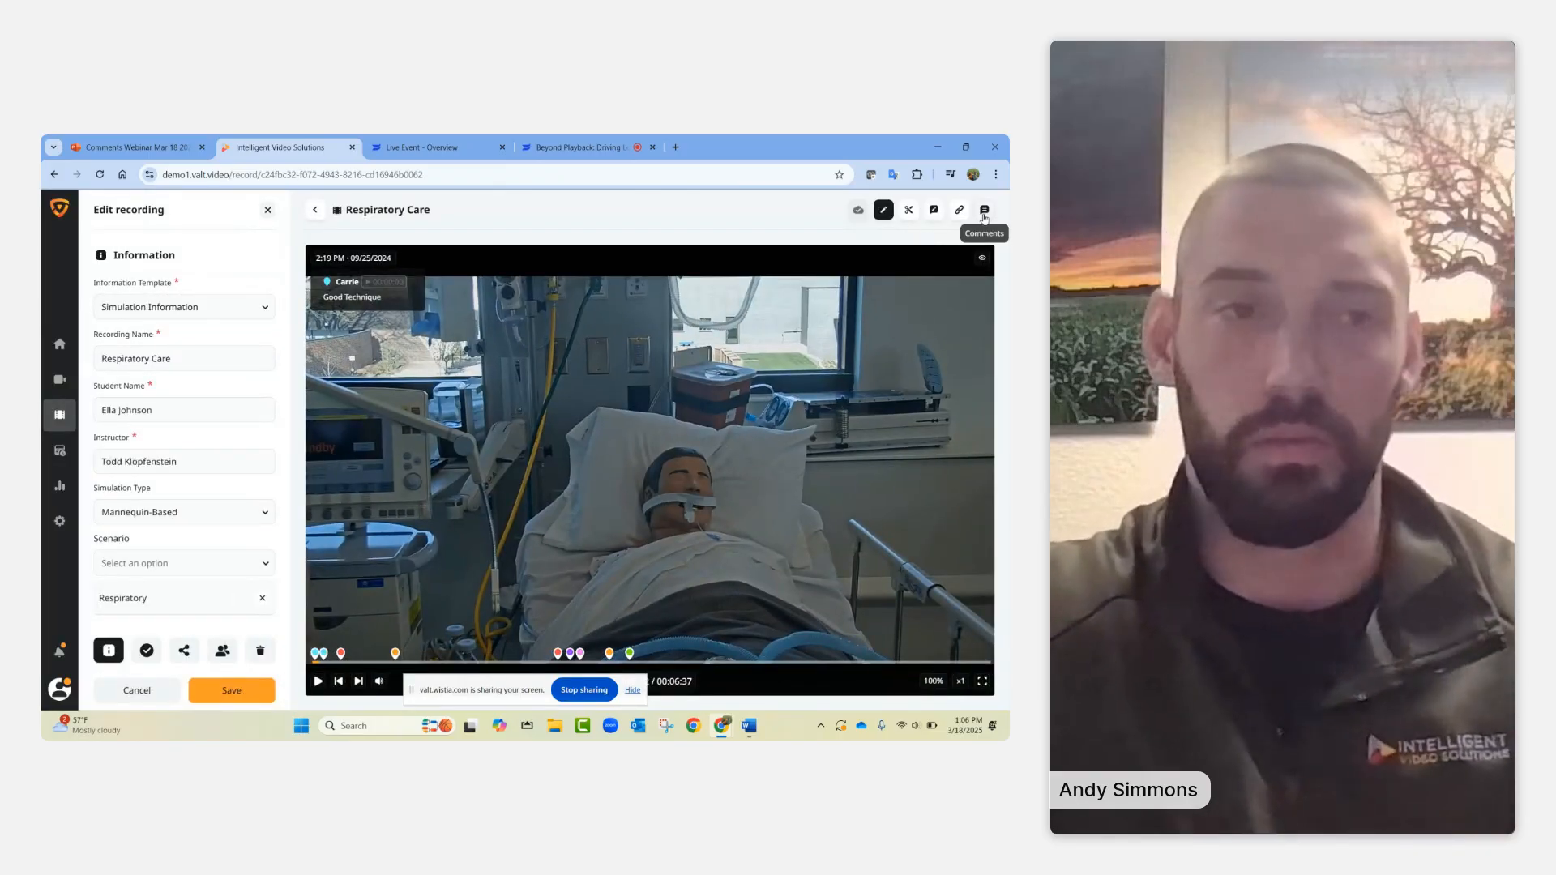
left_click(984, 211)
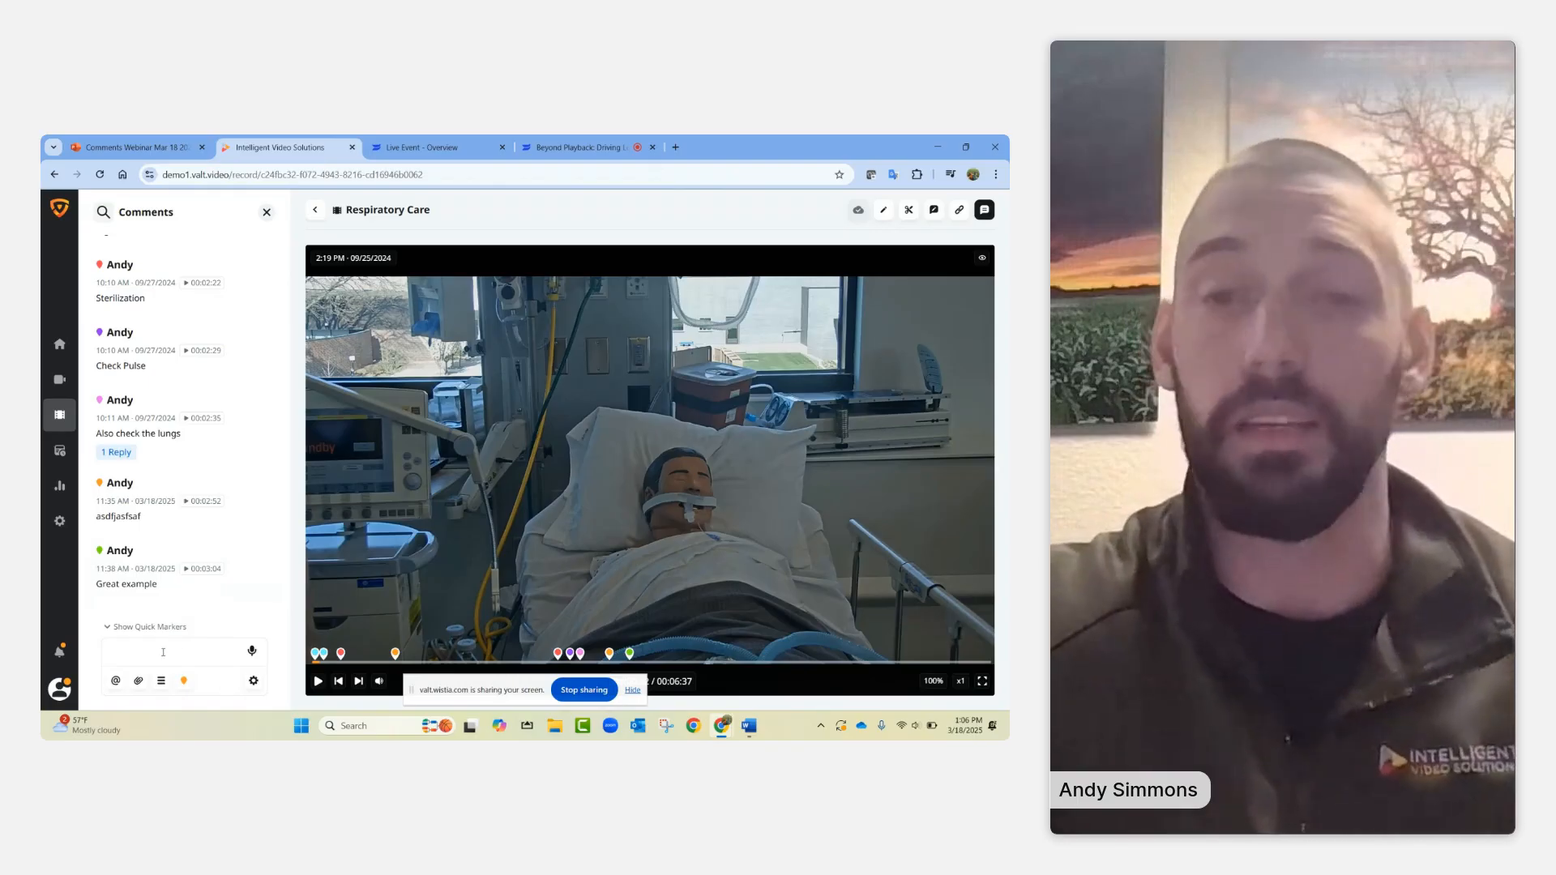
left_click(414, 664)
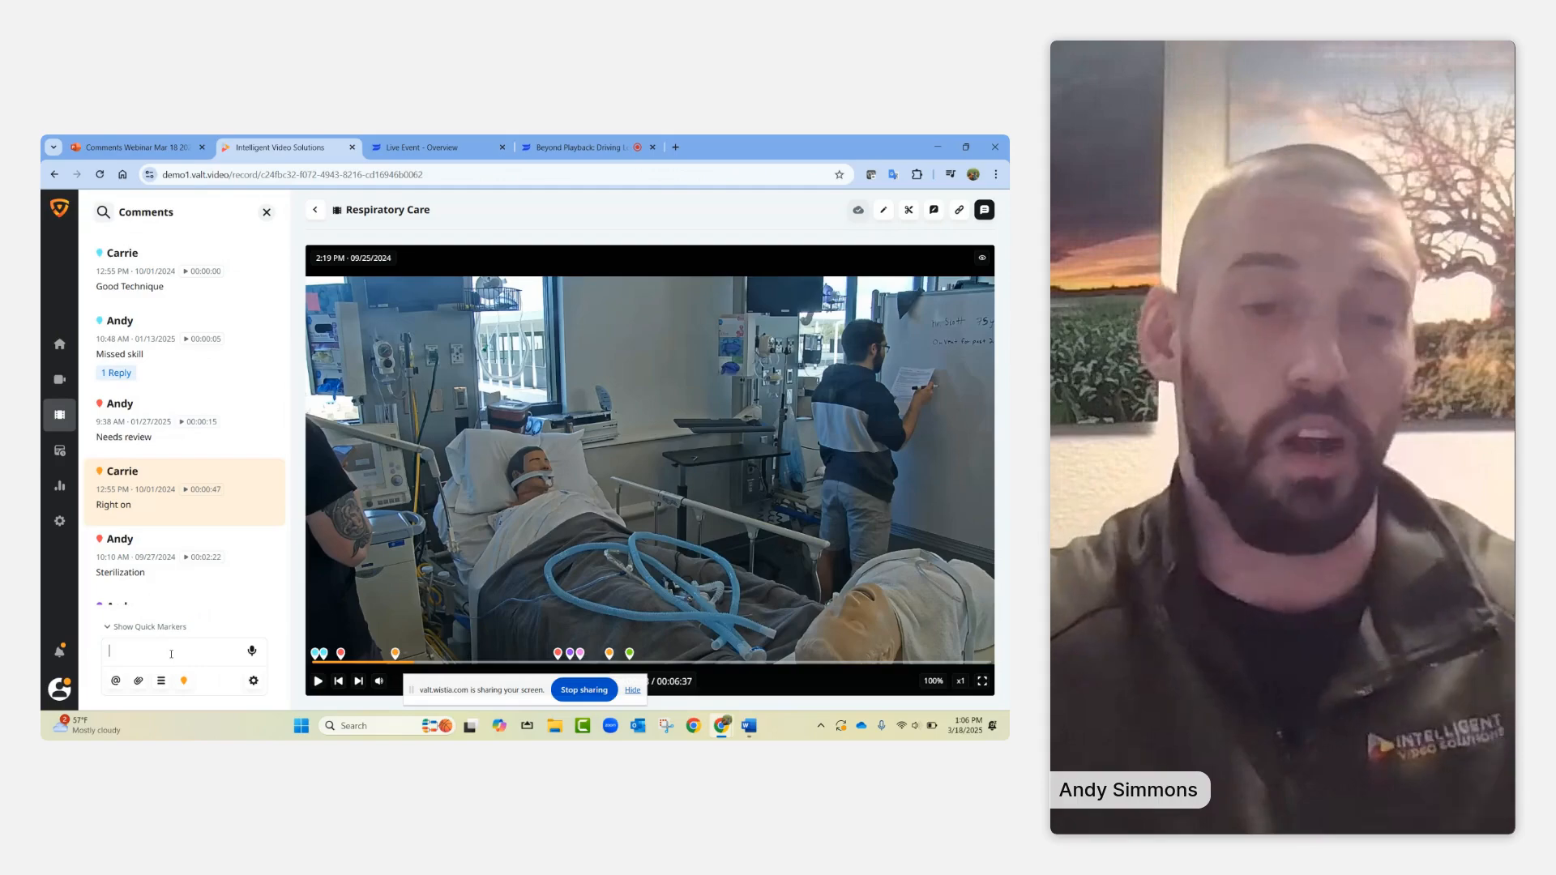
- Try drafting a "free text" comment, and clear the draft after resuming playback
type("lsadjflasj")
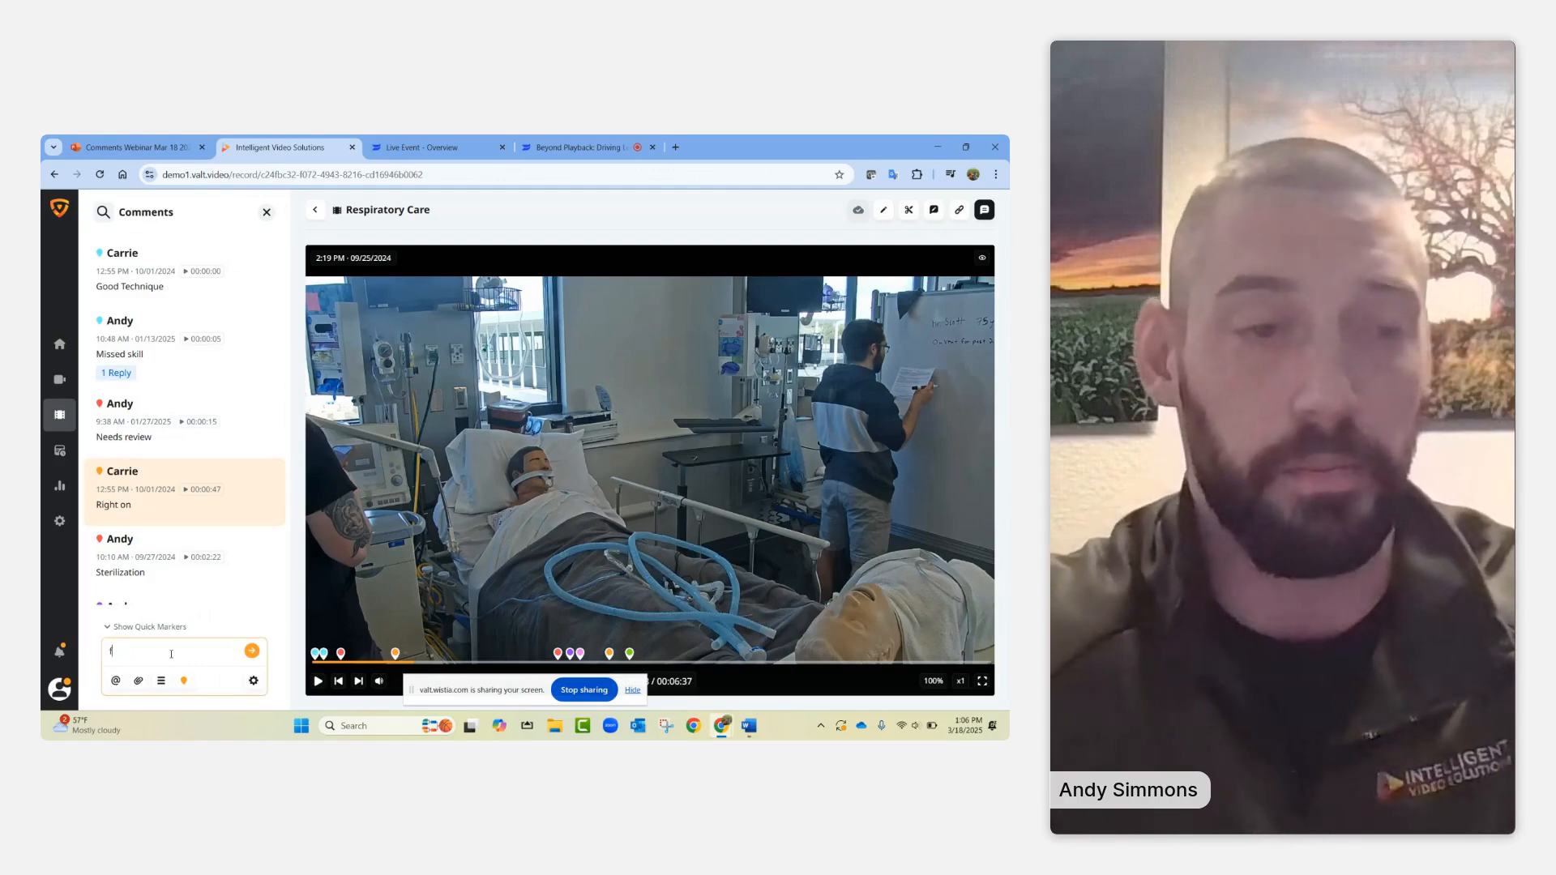
type("free text")
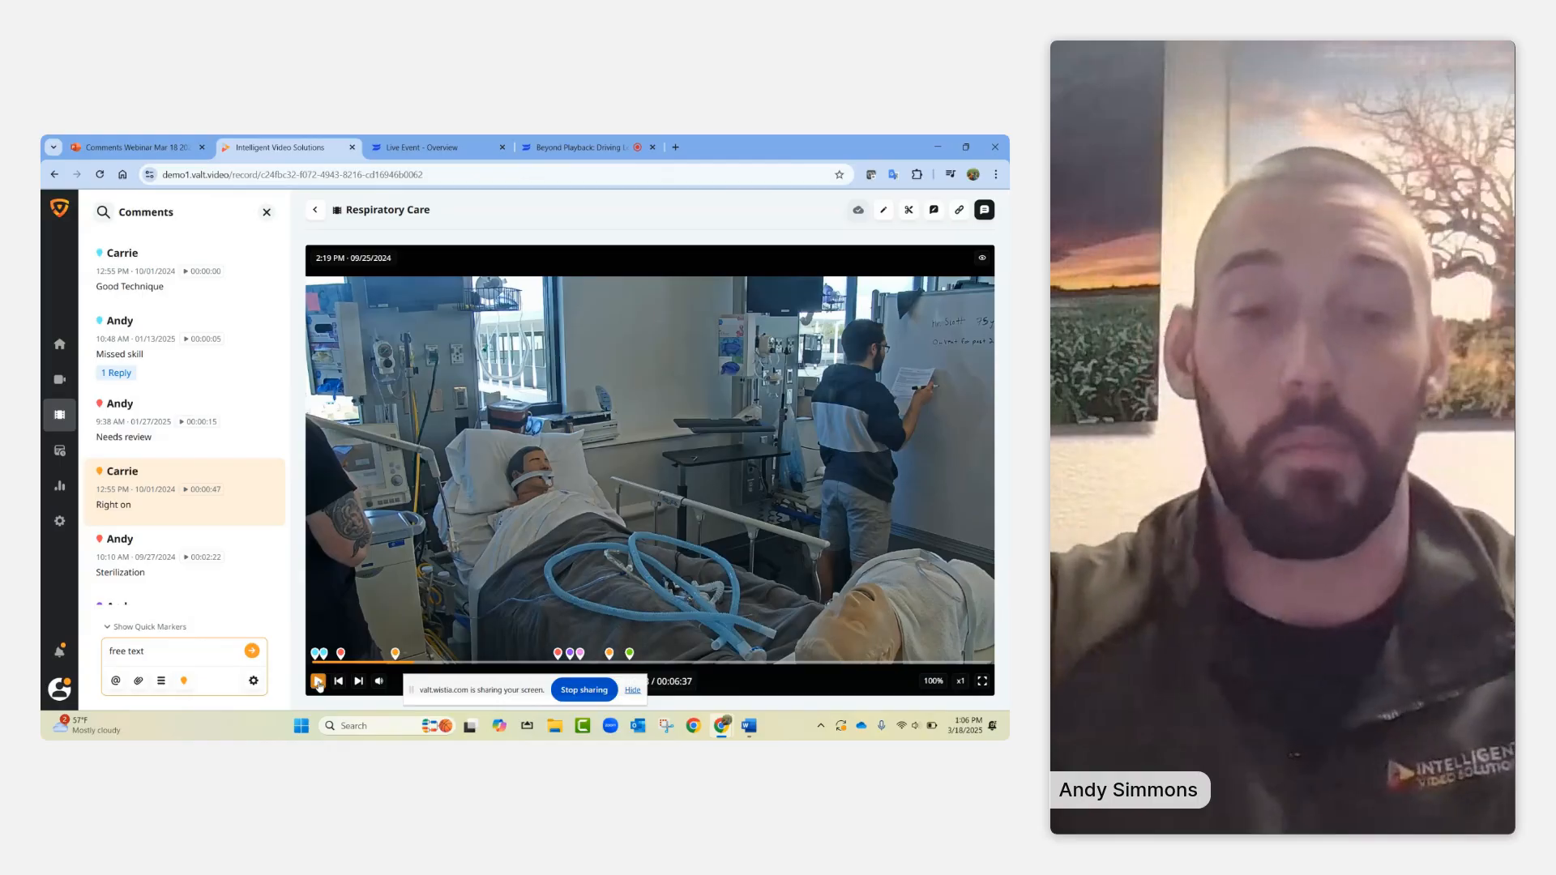
left_click(318, 681)
triple_click(235, 655)
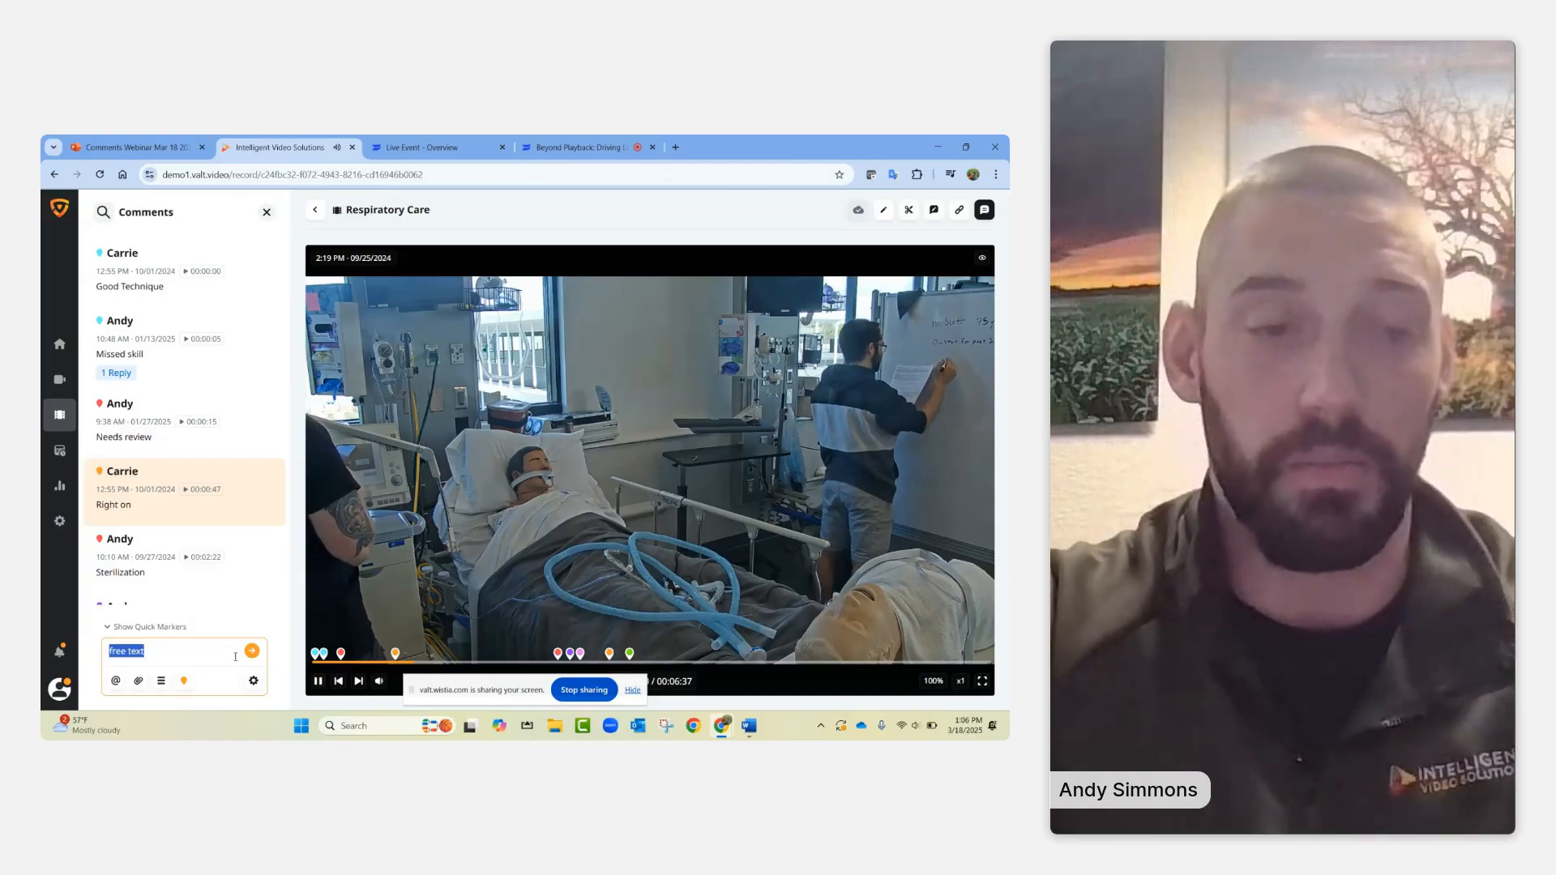
key("BackSpace")
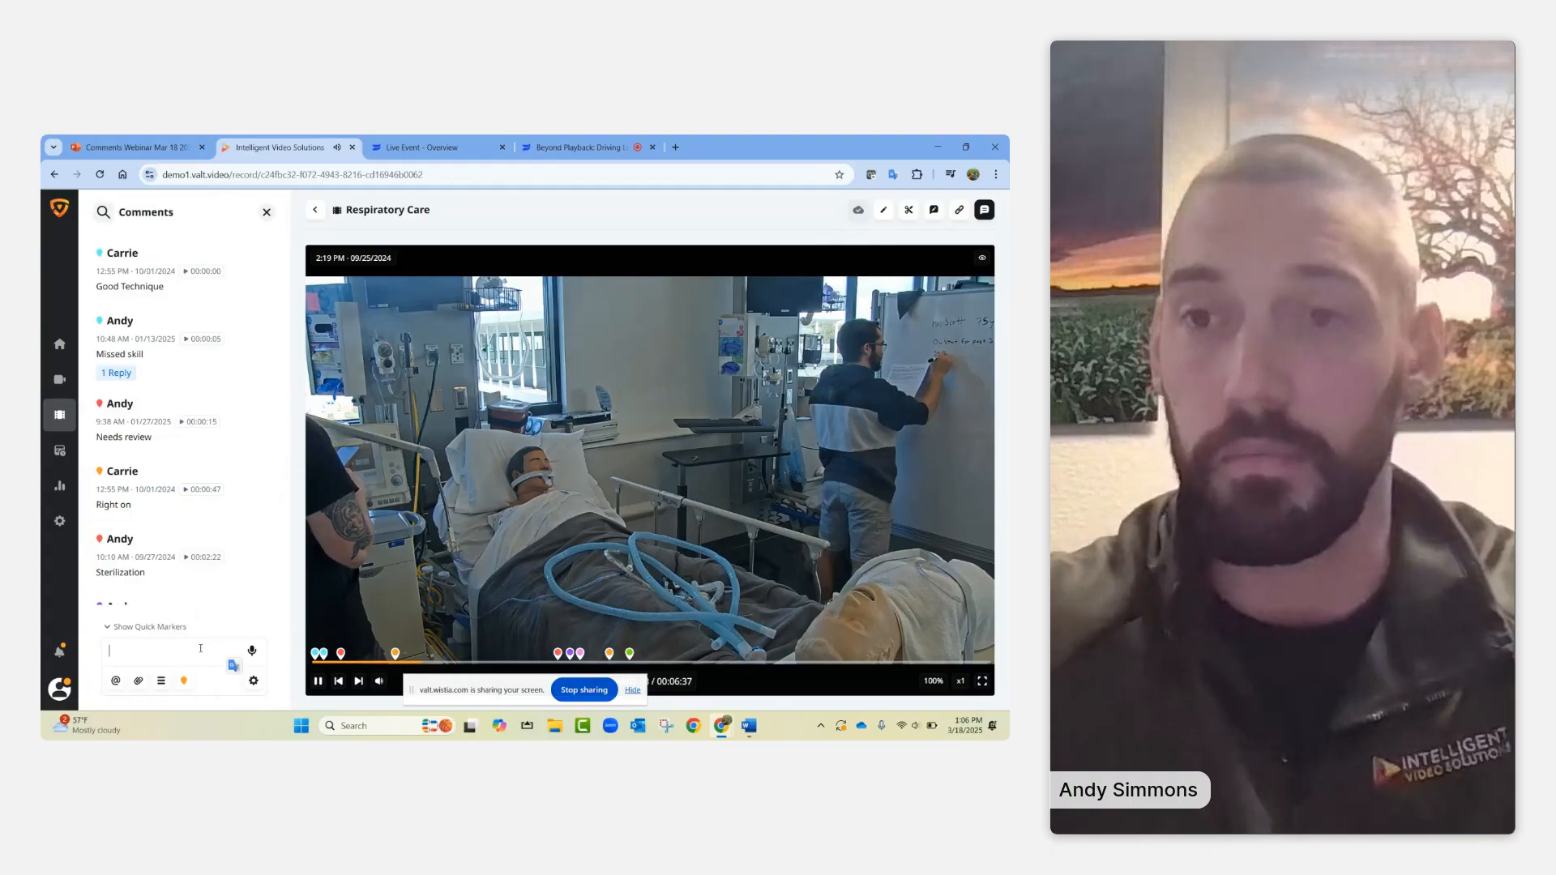
- Draft placeholder comment text while the video plays, and view the Auto Pause and Auto Play Audio options
type("sakdlfksdaj")
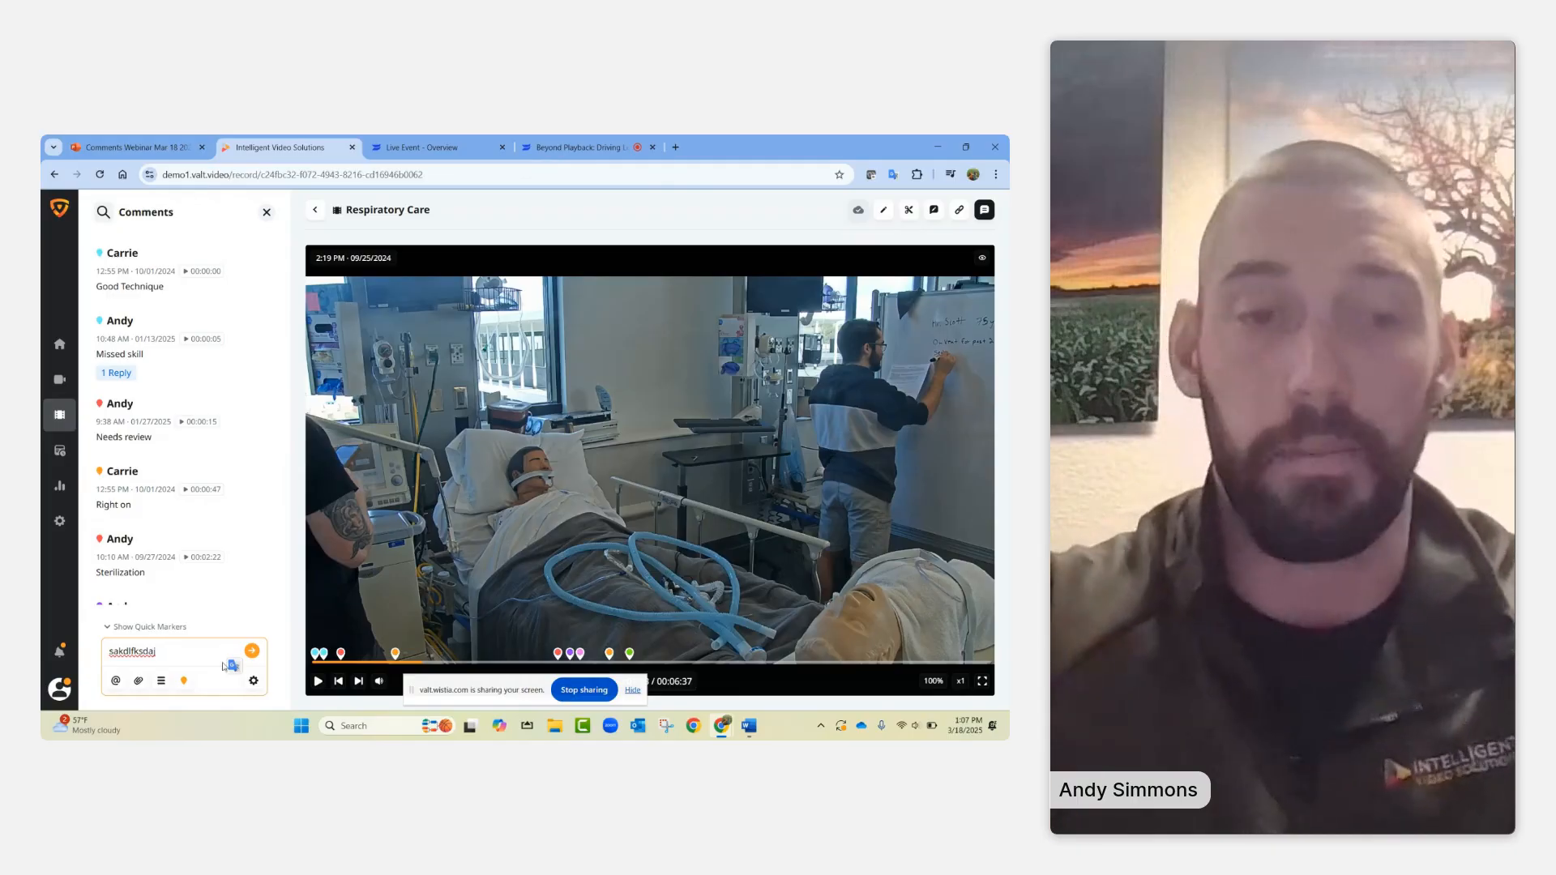
left_click(258, 686)
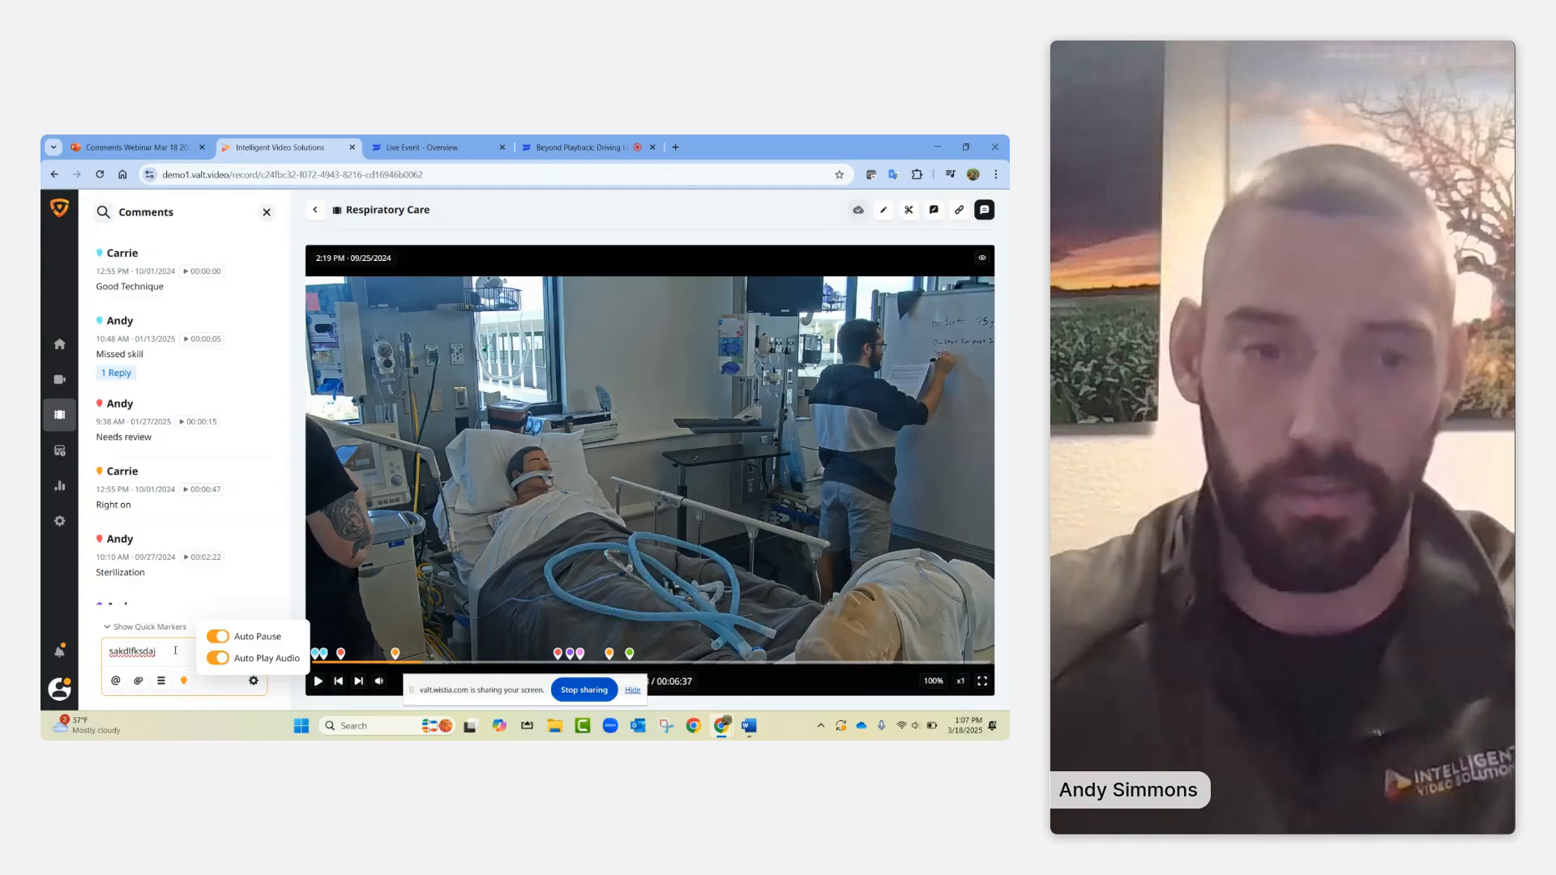
left_click(175, 650)
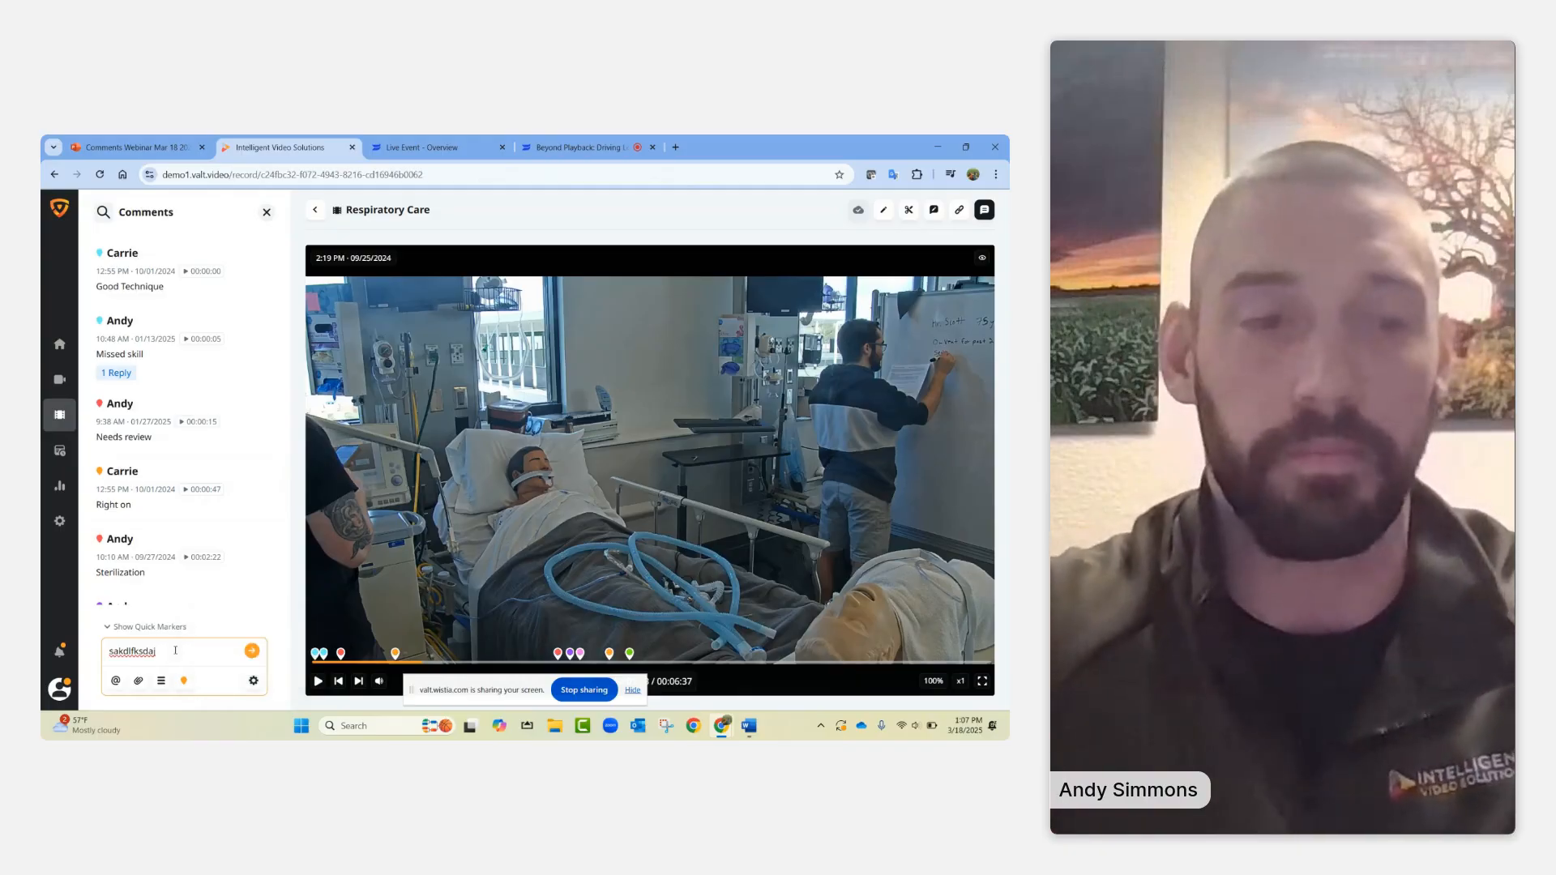
- Replace the placeholder draft with "free text" and post it as a comment on the recording
key("BackSpace")
key("BackSpace")
key("BackSpace")
key("BackSpace")
key("BackSpace")
key("BackSpace")
key("BackSpace")
key("BackSpace")
type("free text")
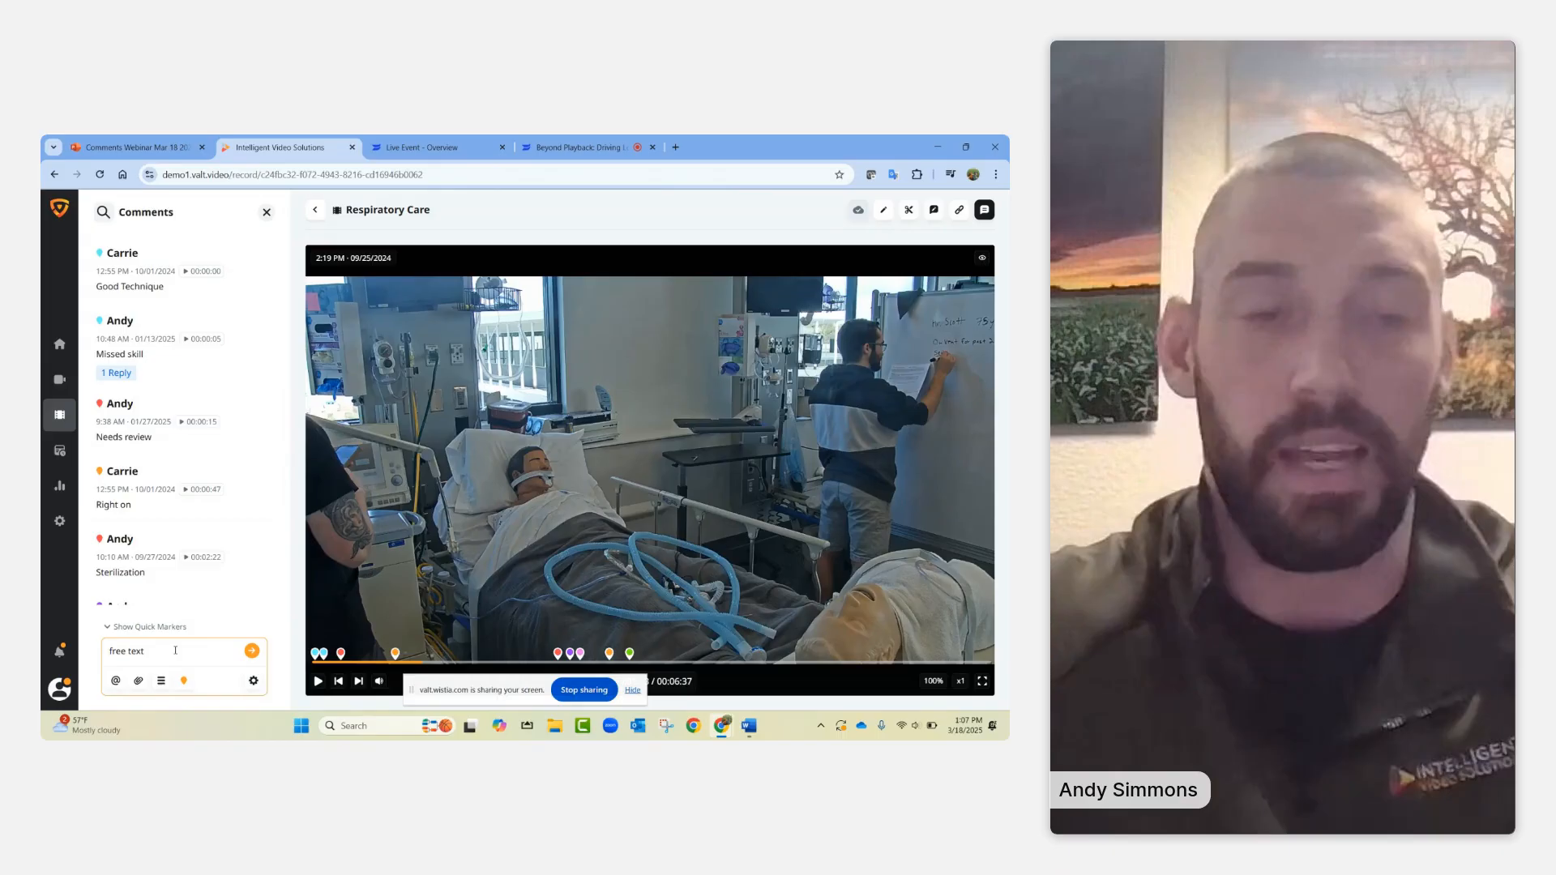
key("Return")
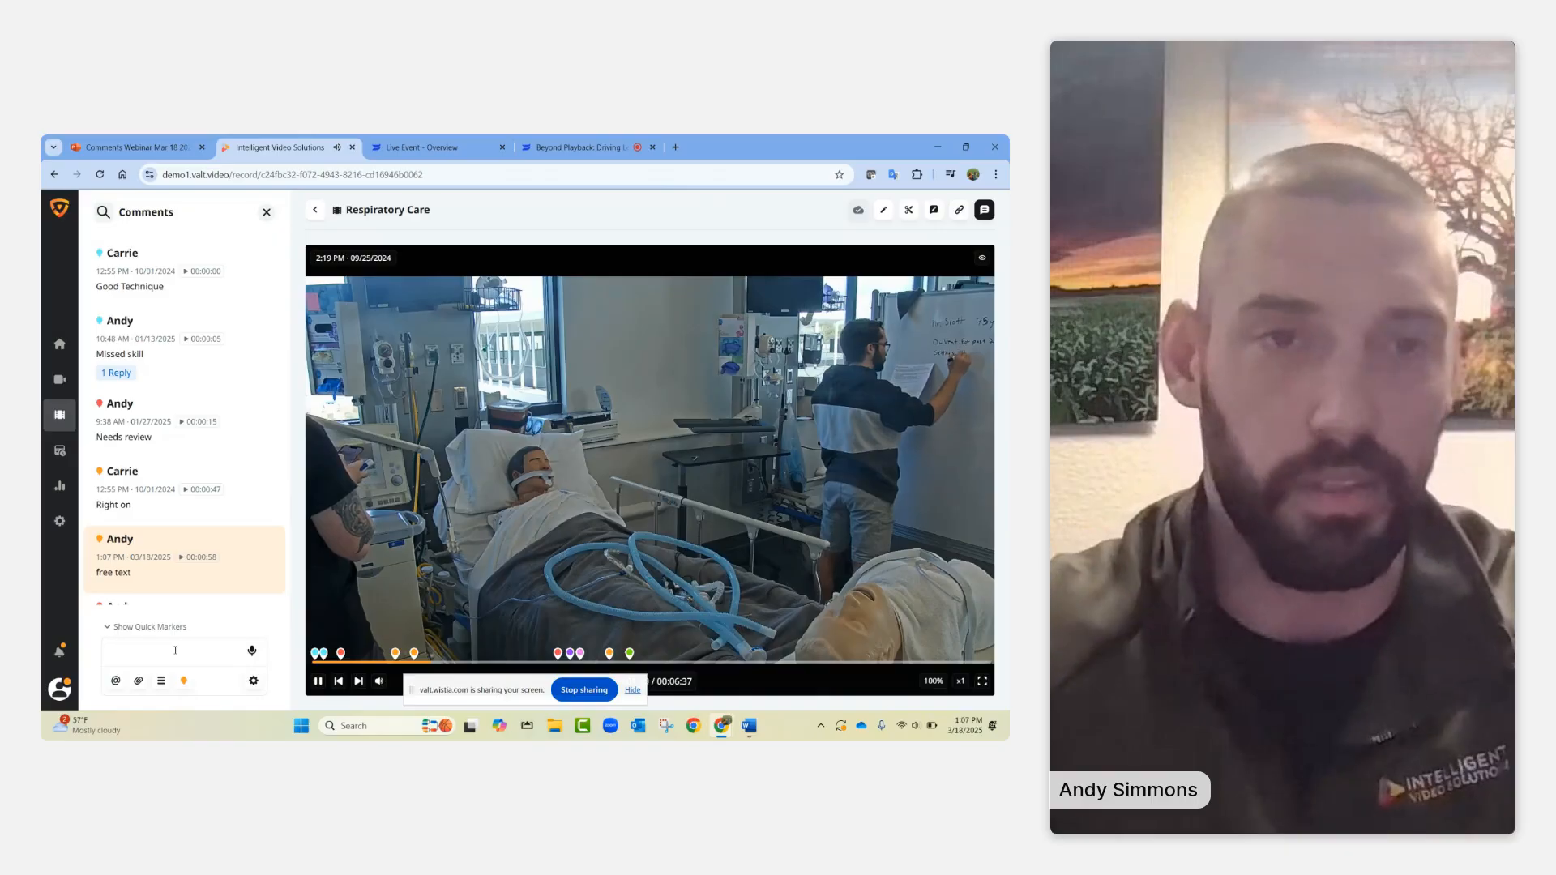
- Pause the video through the comment field, then record an audio comment about 5 seconds long and post it
left_click(175, 650)
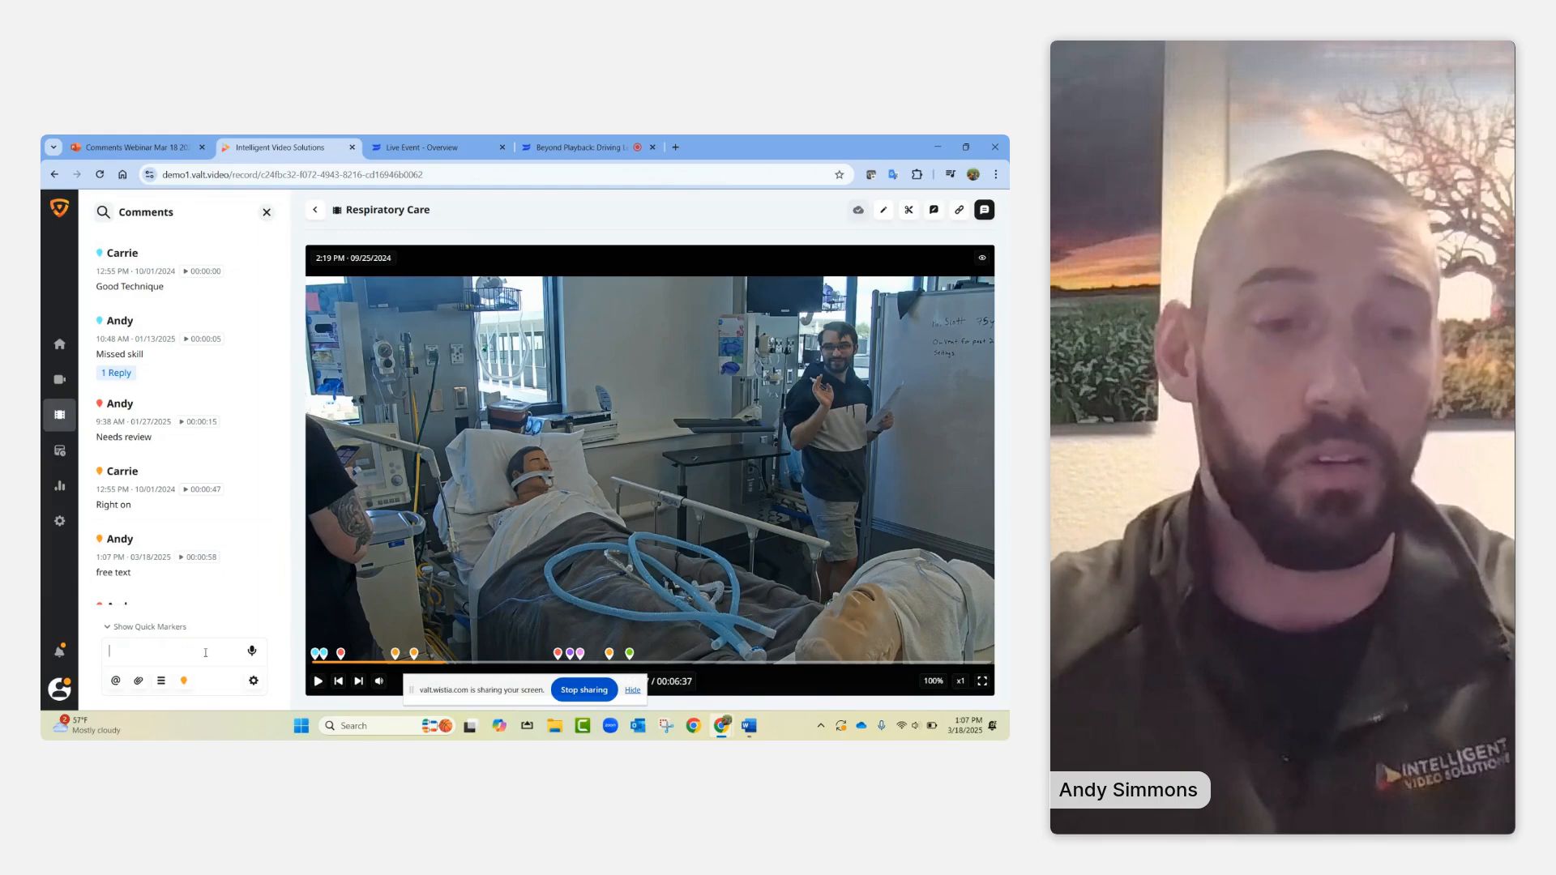
left_click(252, 652)
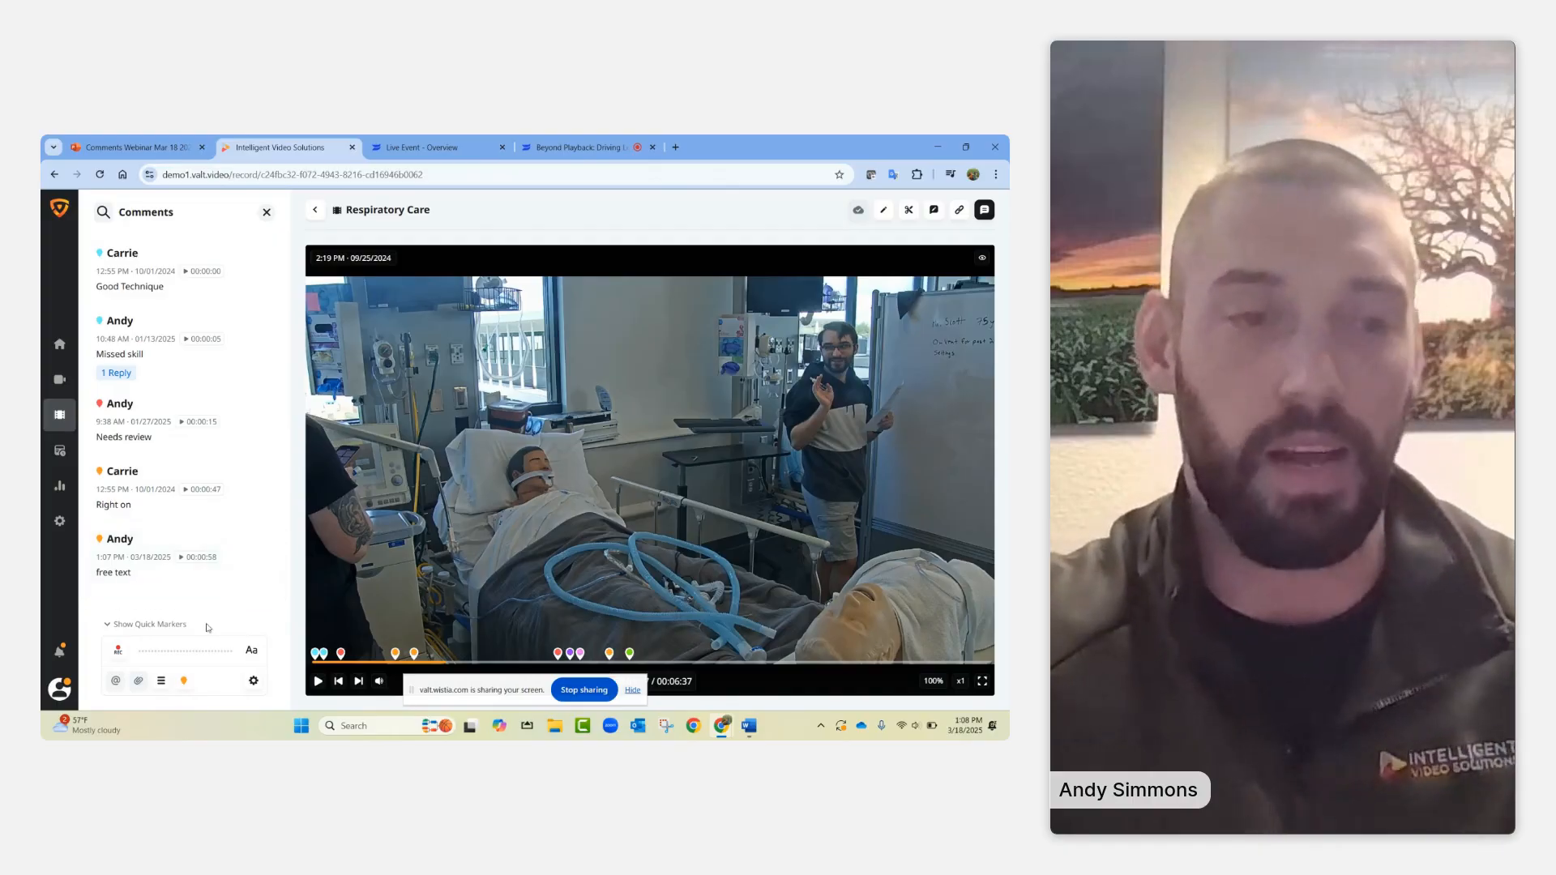
left_click(120, 653)
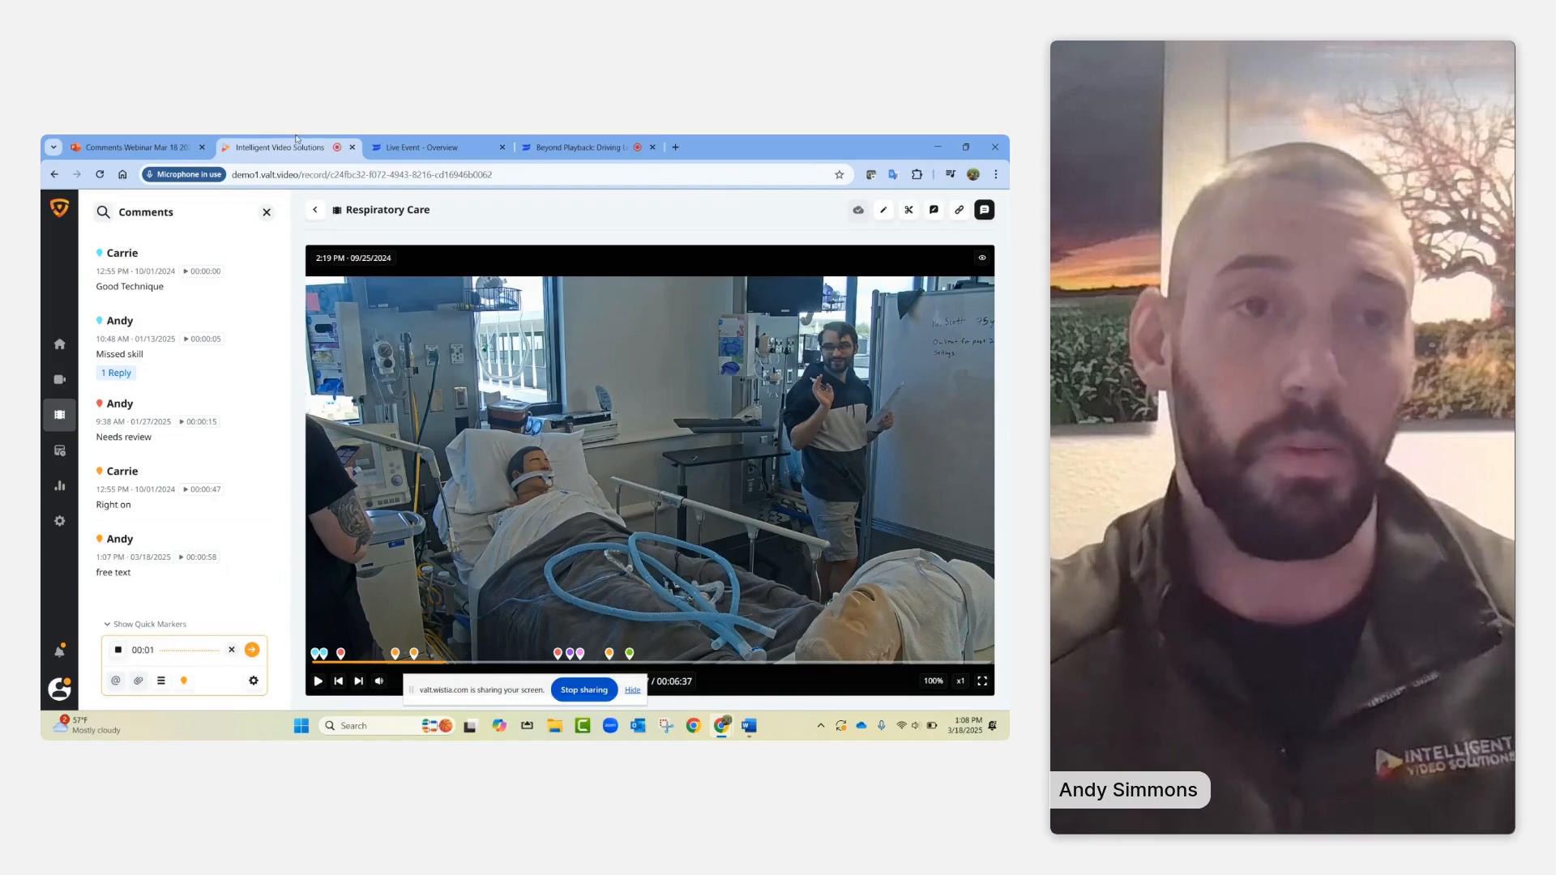
left_click(118, 651)
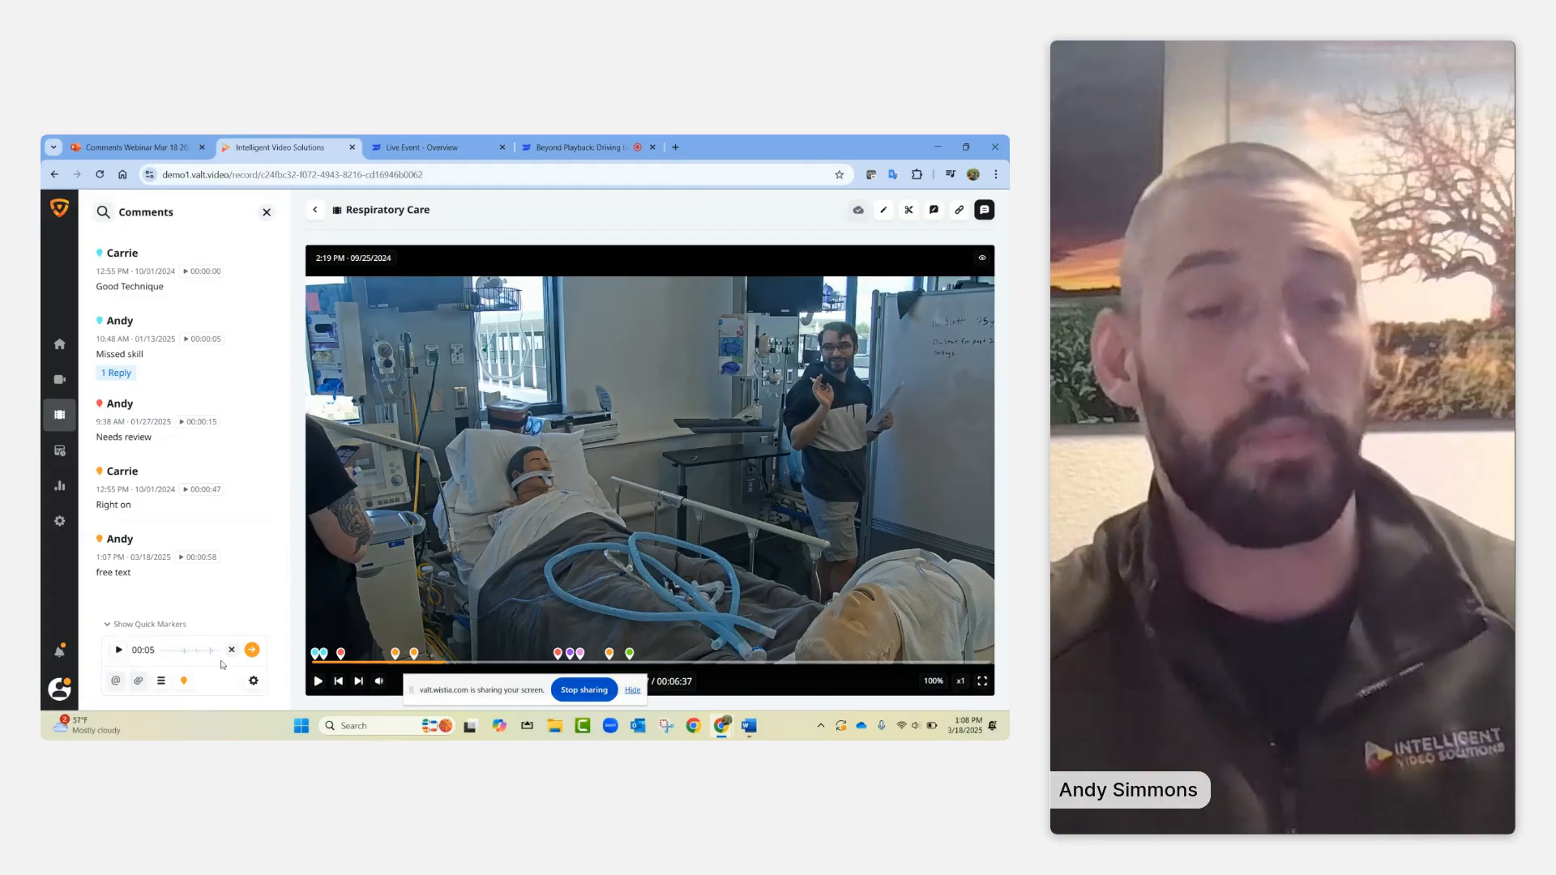
left_click(252, 650)
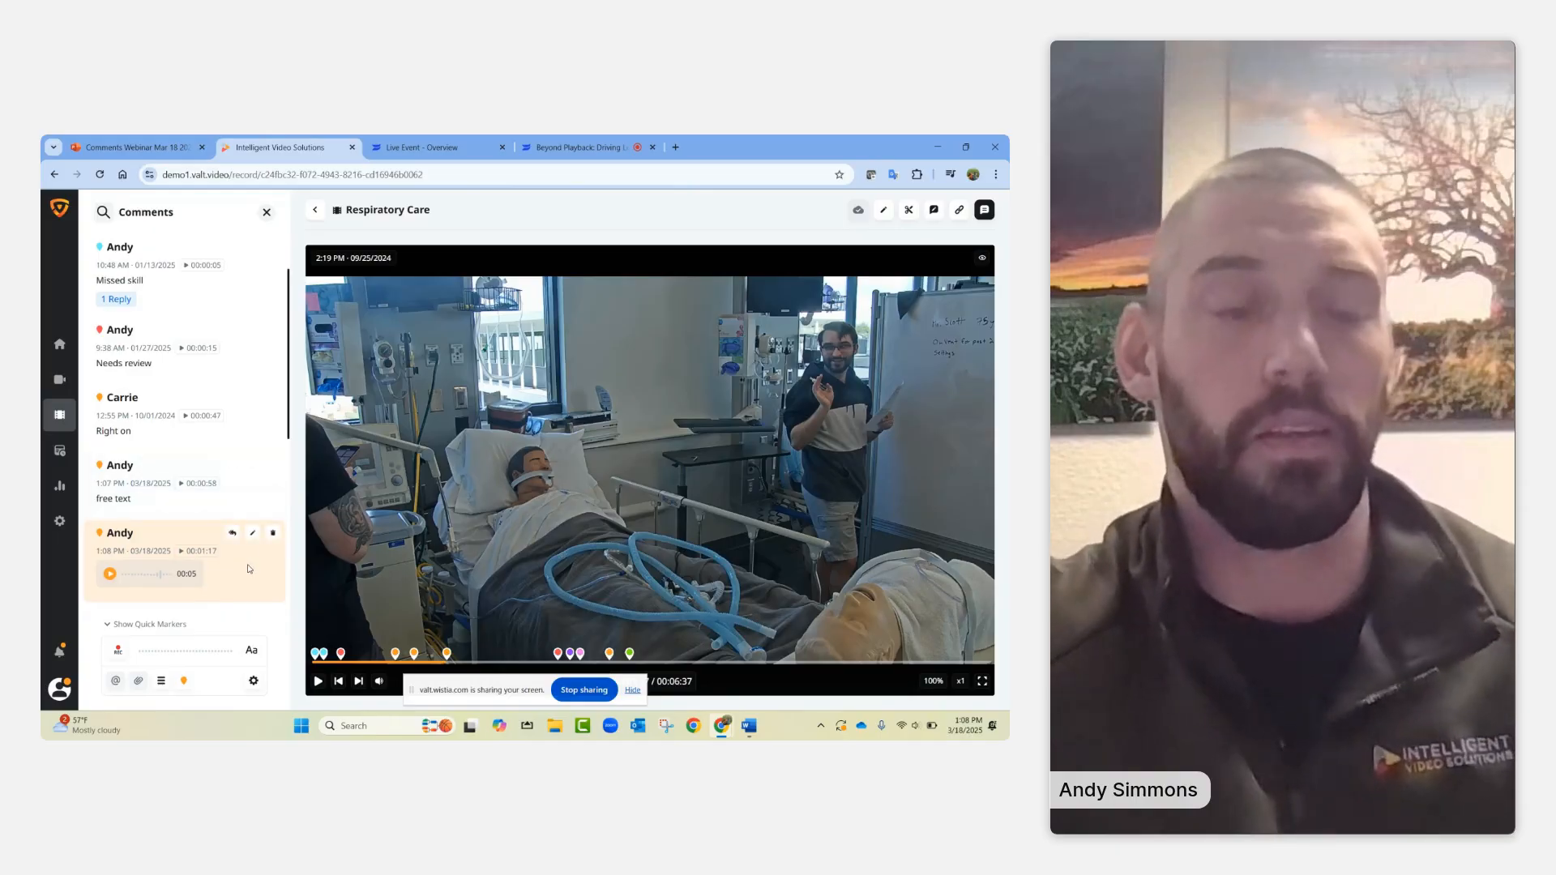
- View the Auto Pause and Auto Play Audio options, and play the video from just before the new audio comment with the volume raised
left_click(252, 683)
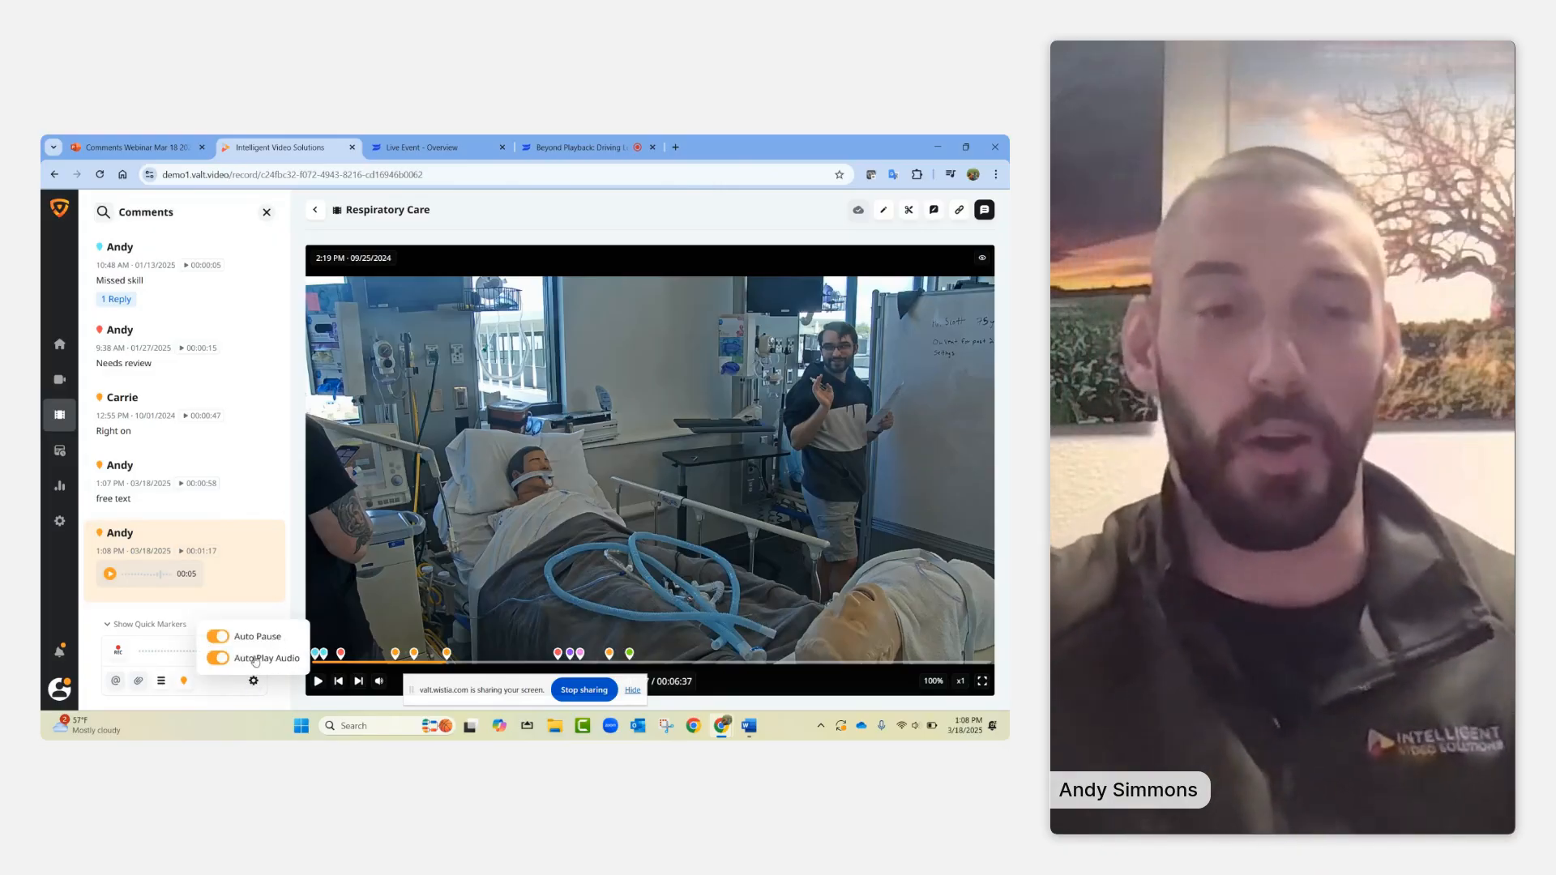
left_click(444, 665)
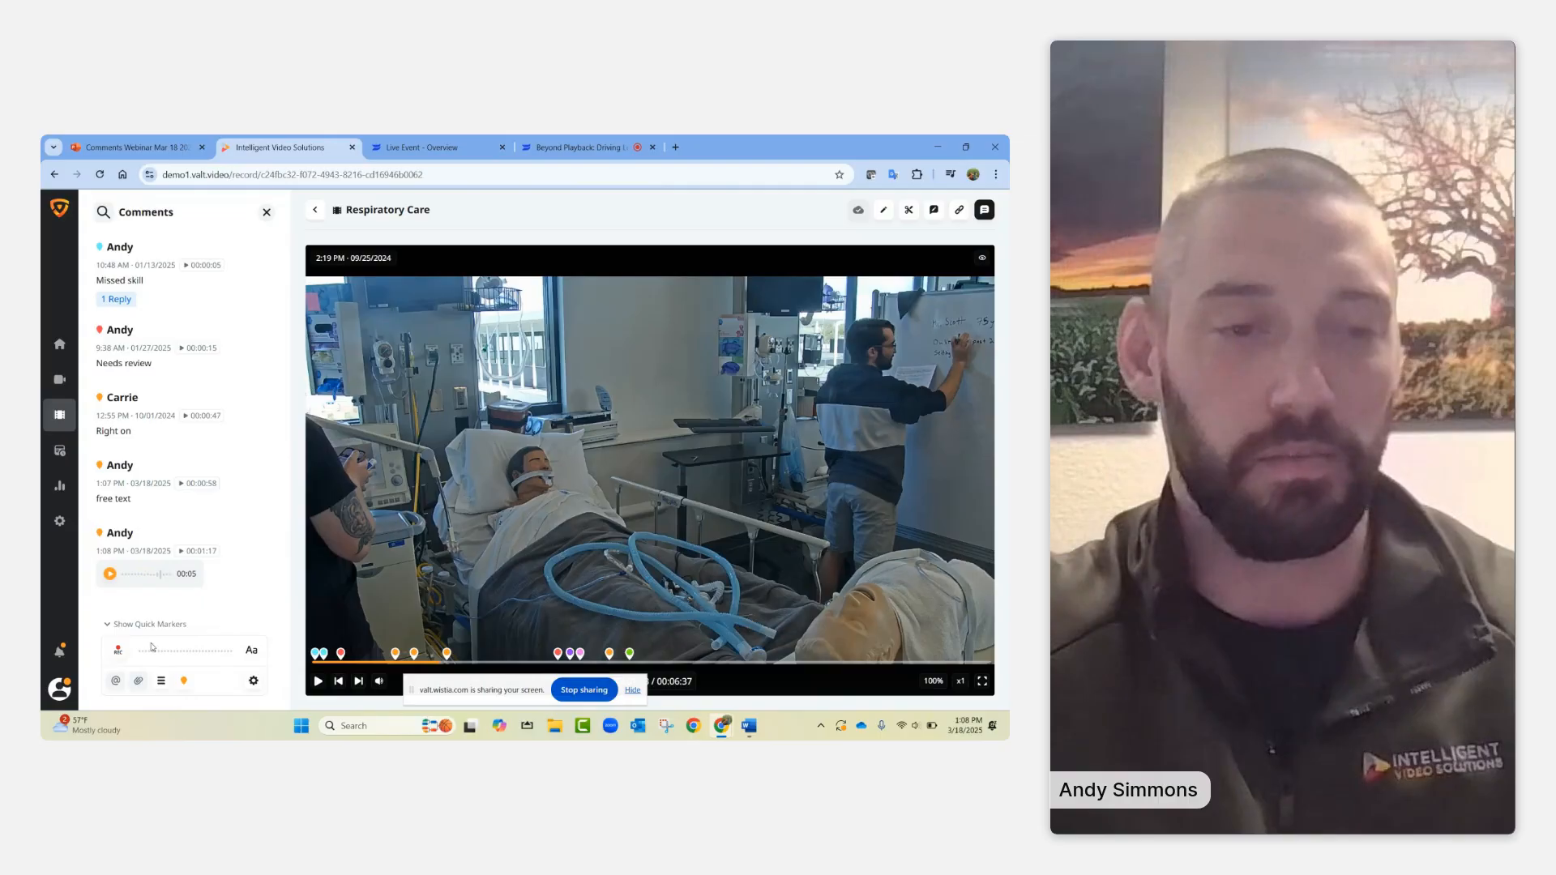
left_click(317, 682)
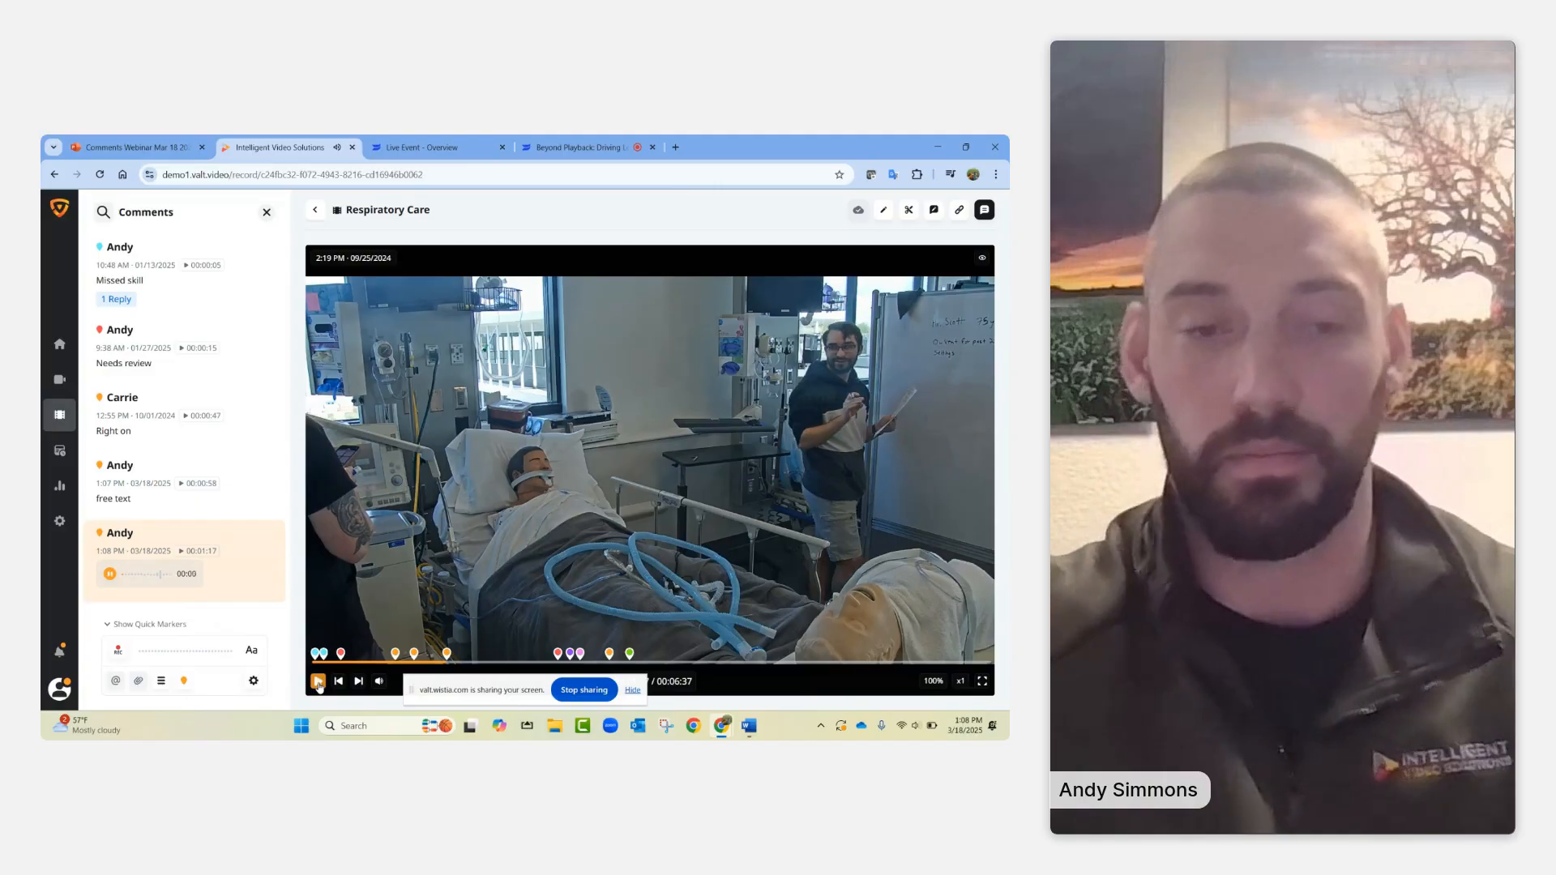
key("XF86AudioRaiseVolume")
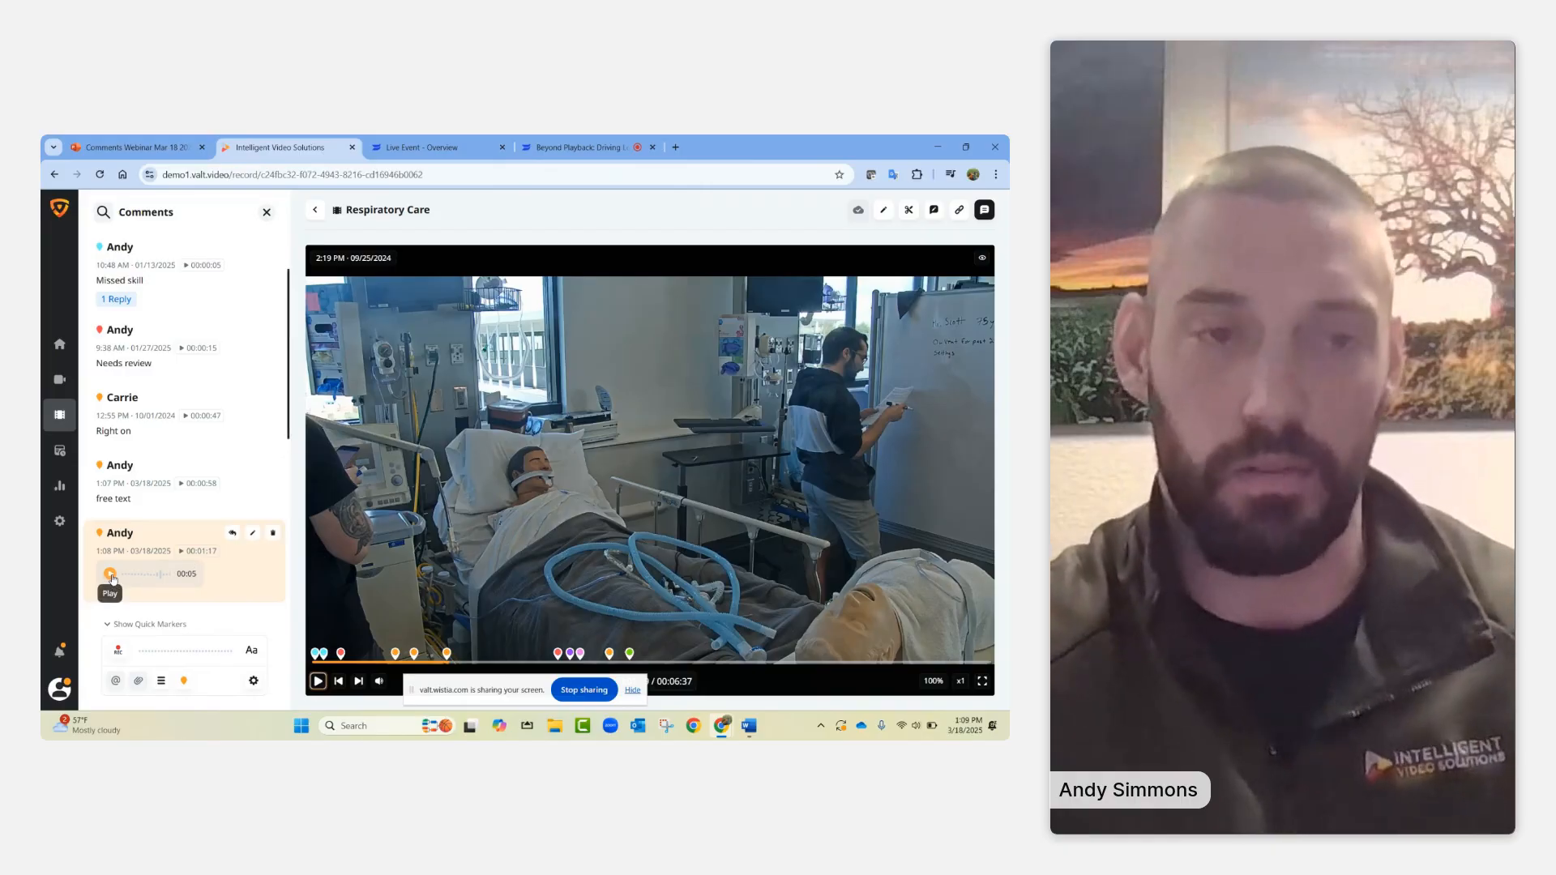
- Toggle the comment entry between audio and text mode, leaving it in text mode
left_click(251, 653)
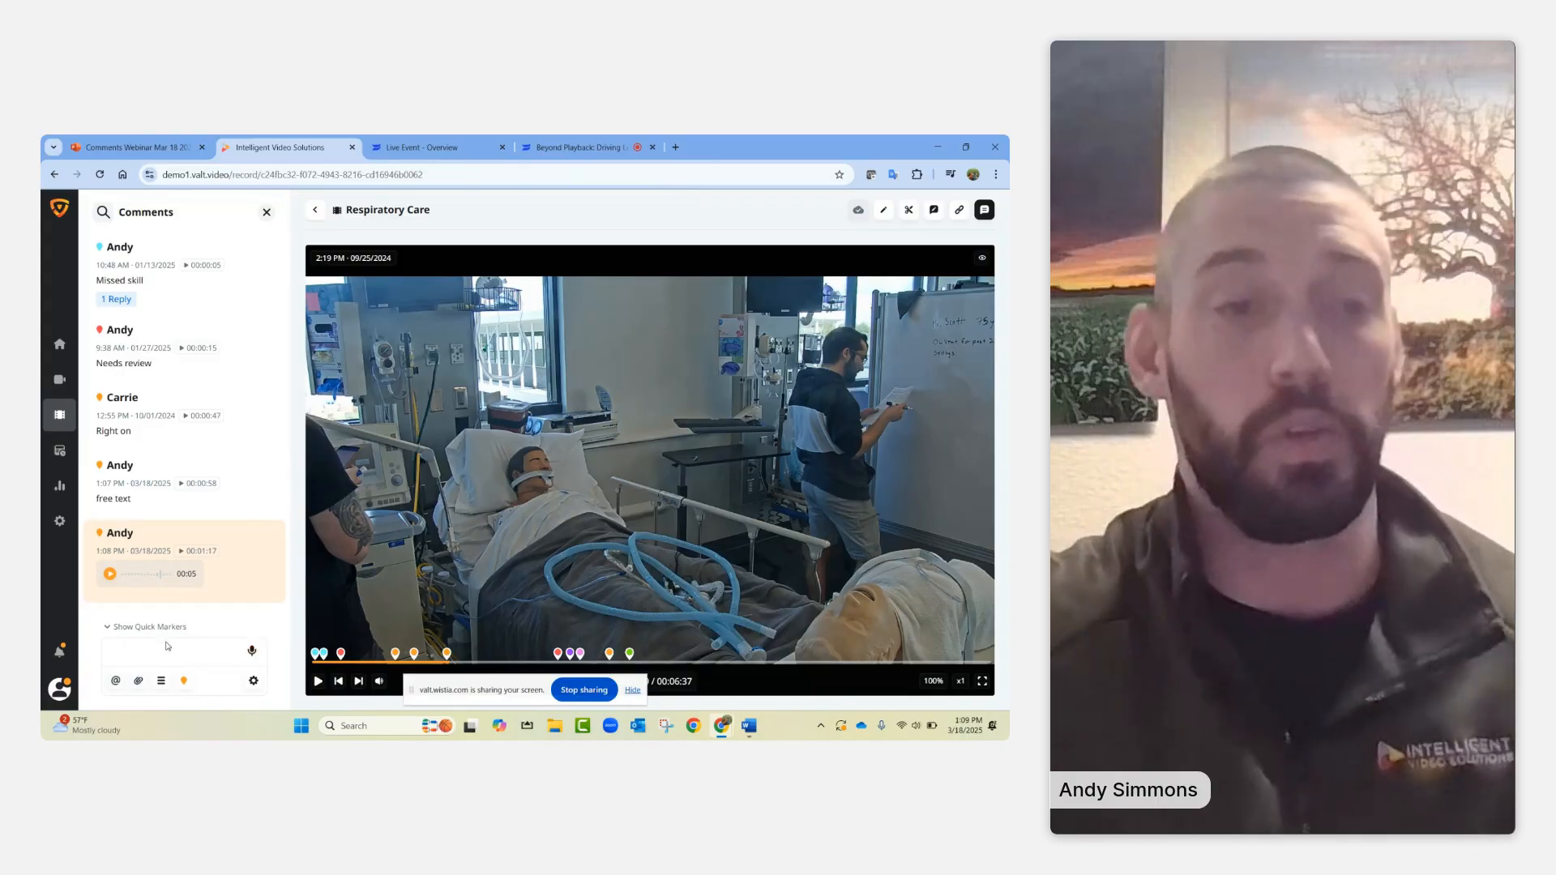
left_click(251, 651)
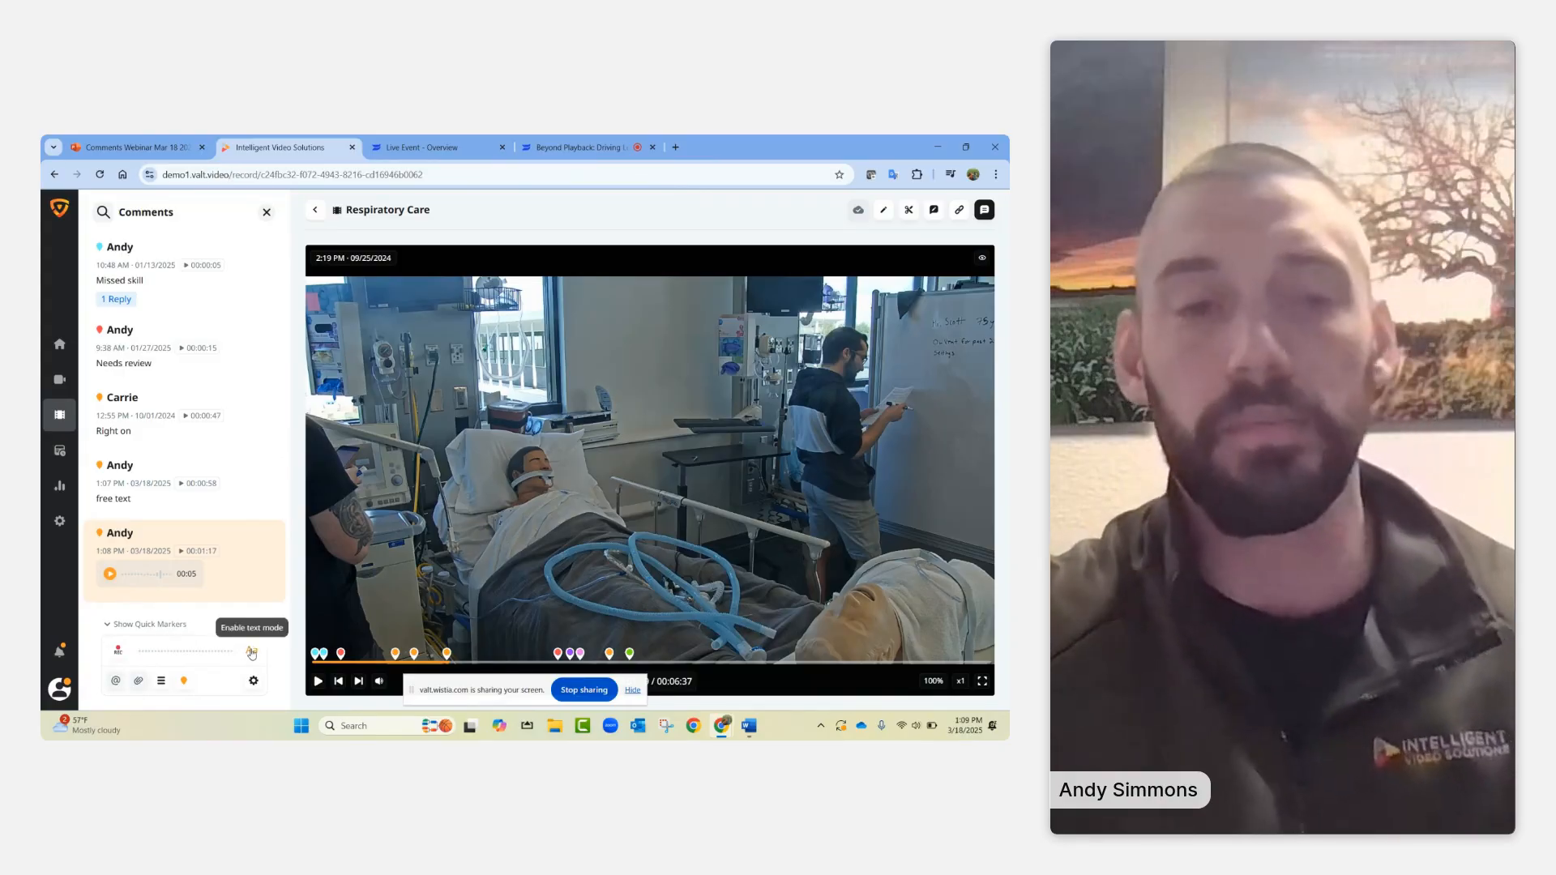
left_click(251, 653)
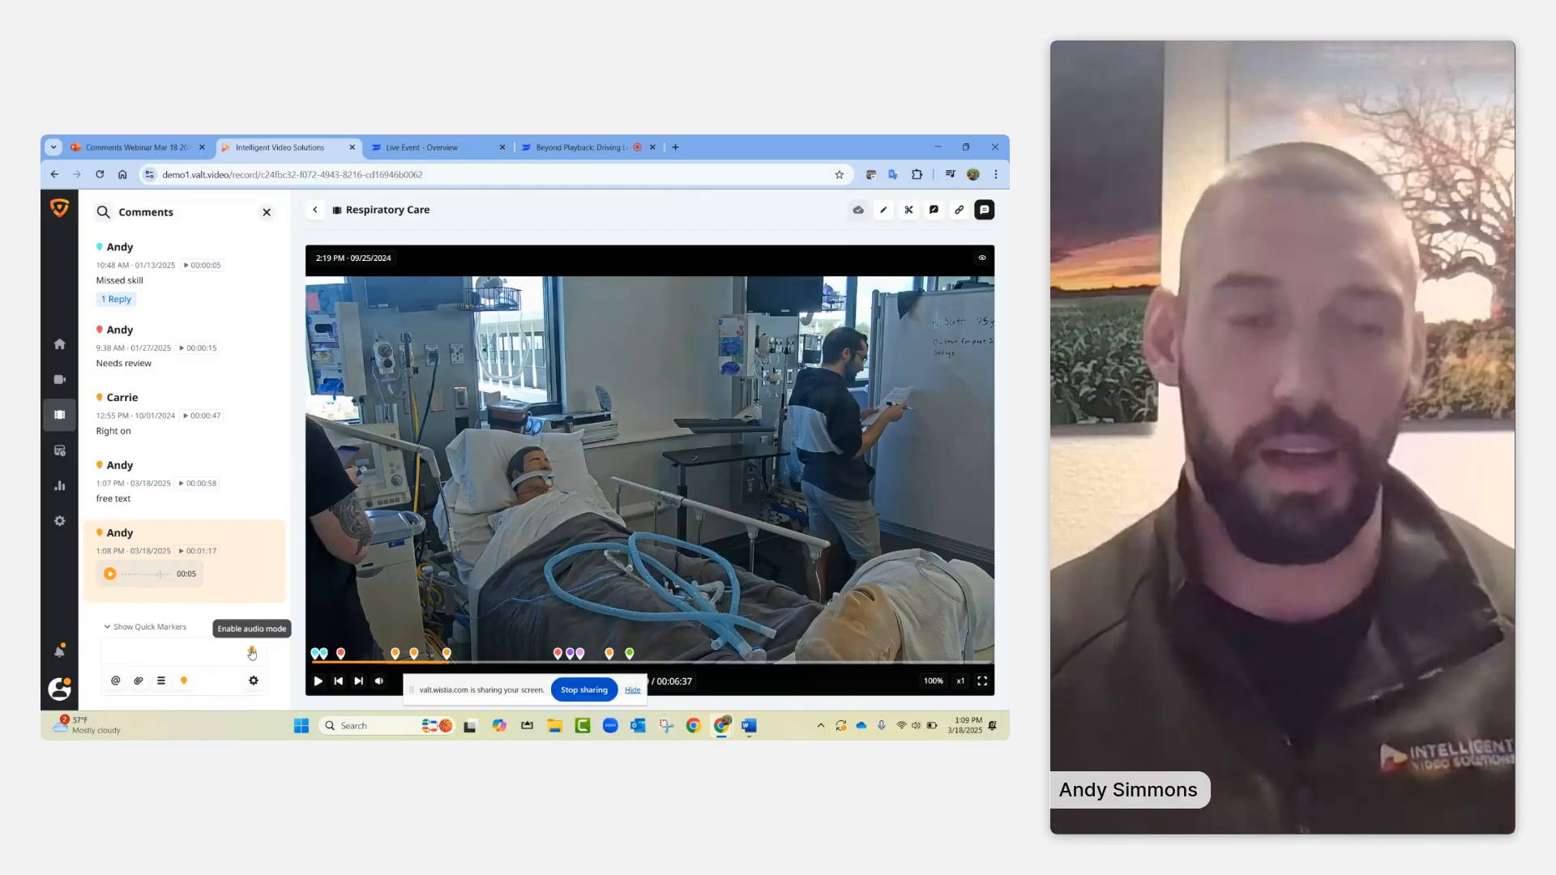
- Post the Missed skill and Great example quick markers from the Skills-markers set, pause the video and hide the quick markers
left_click(136, 629)
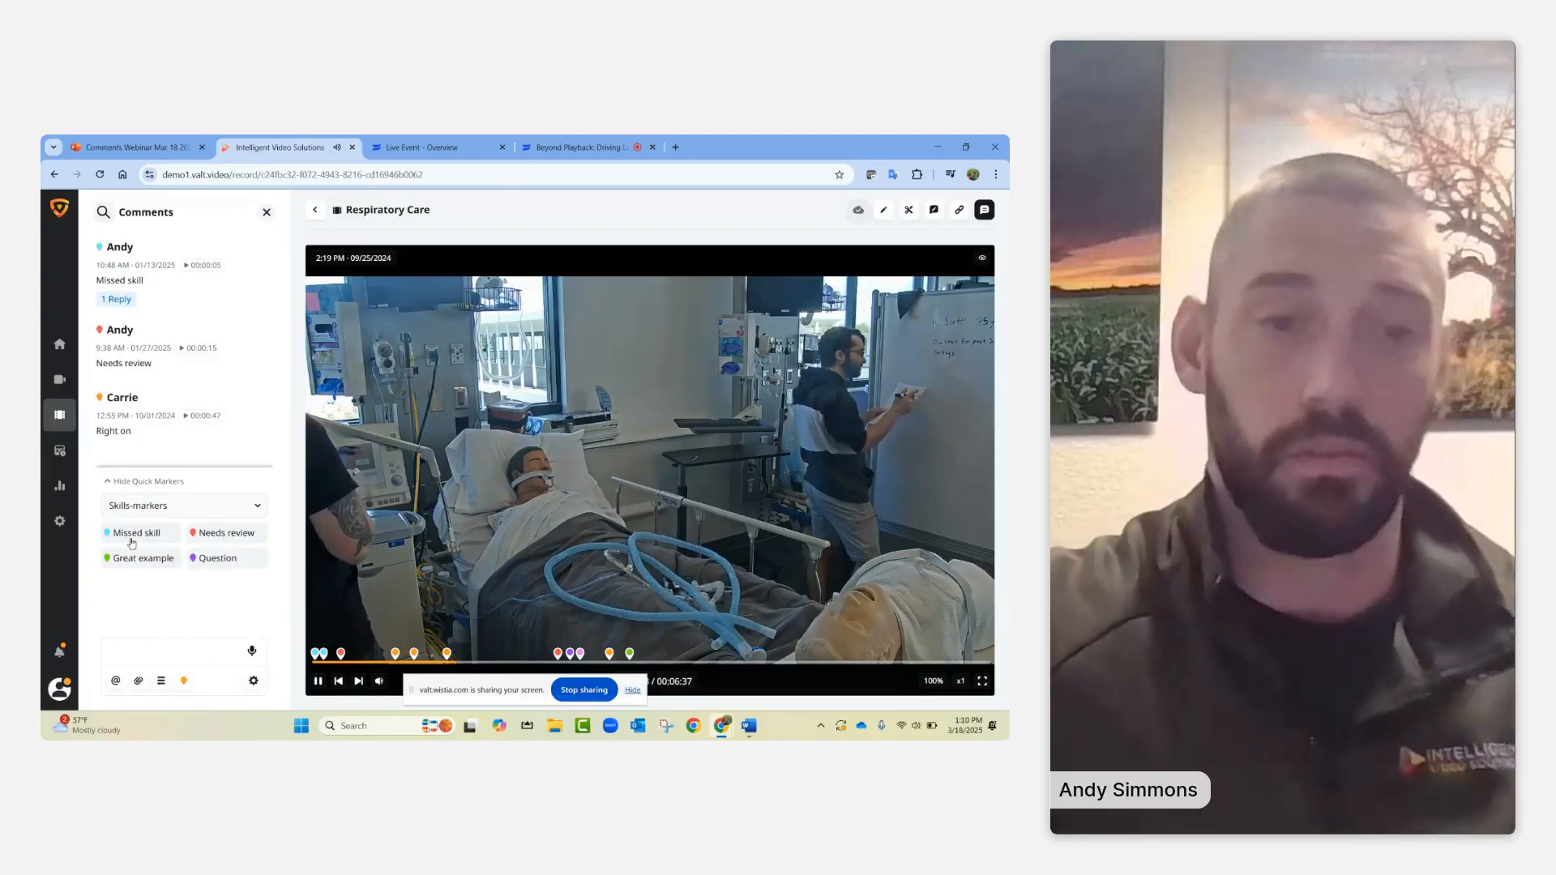
left_click(134, 543)
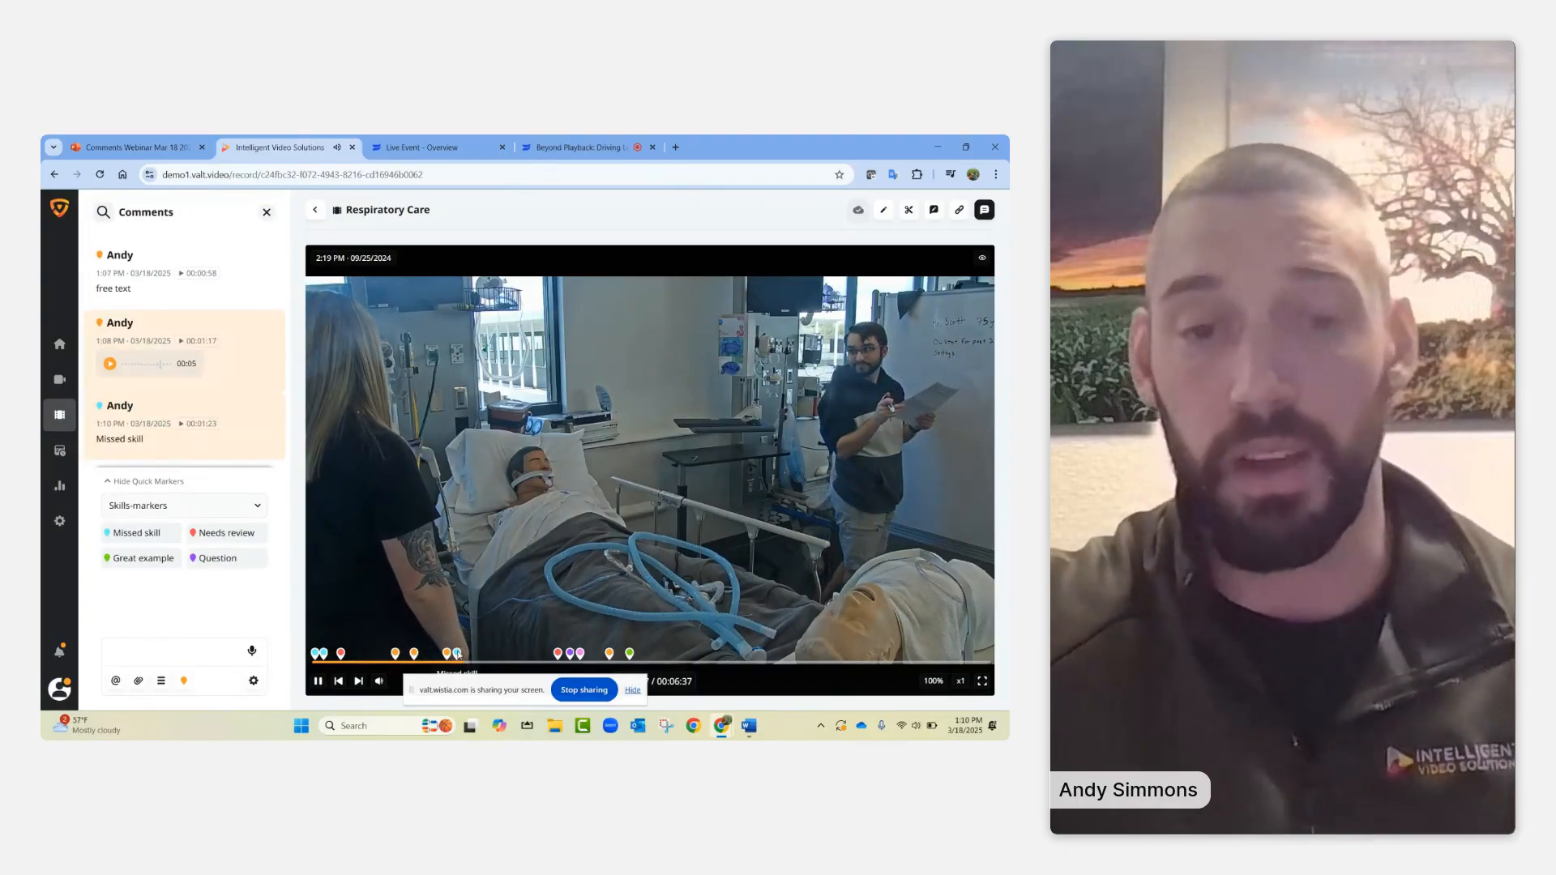
left_click(150, 567)
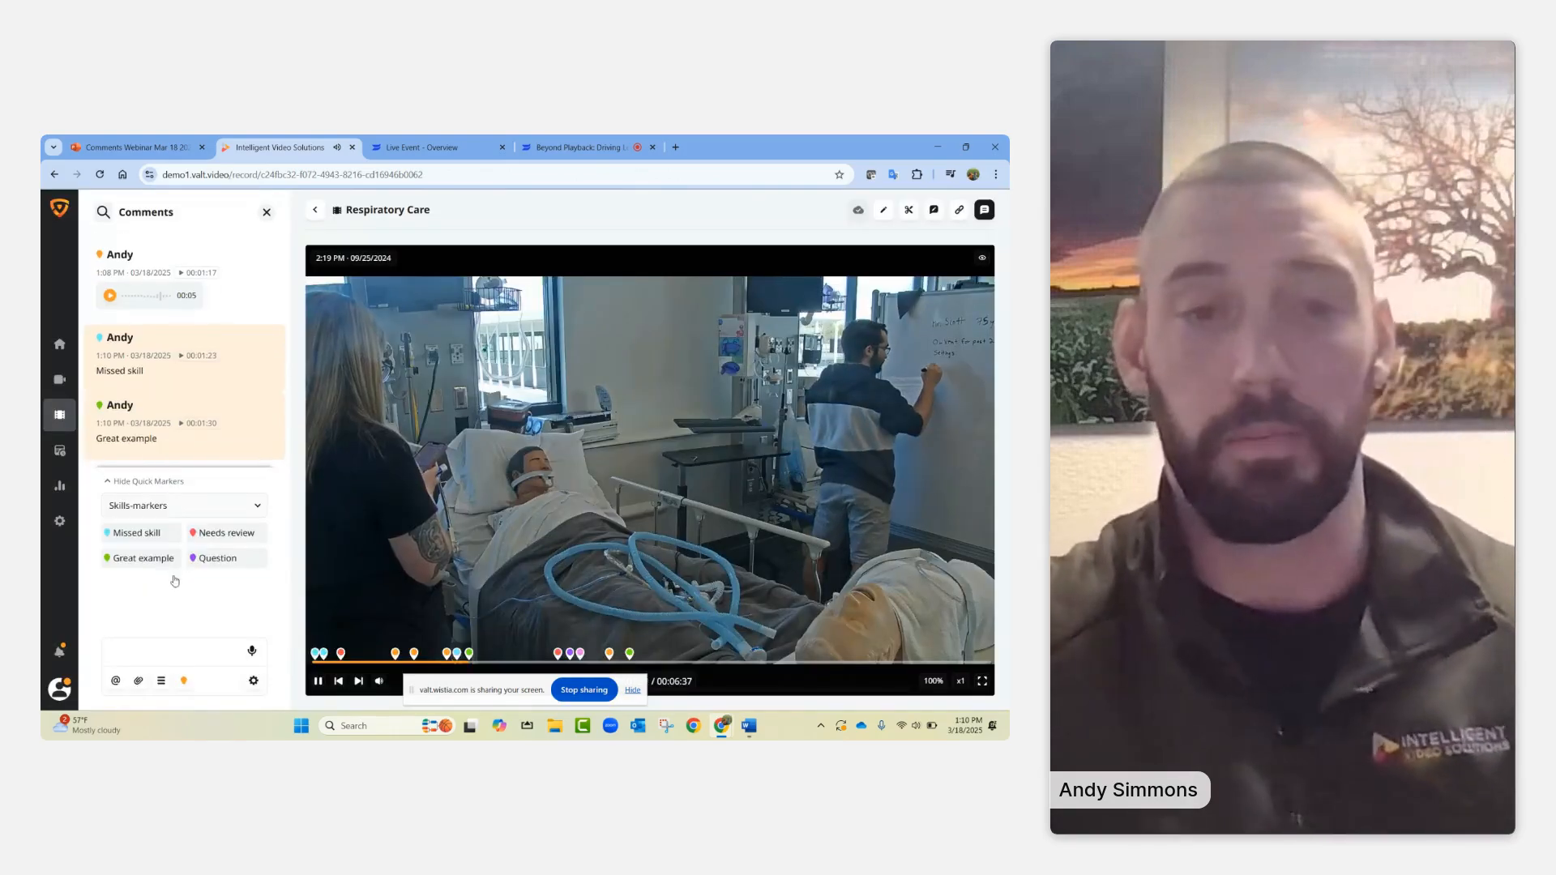
left_click(319, 681)
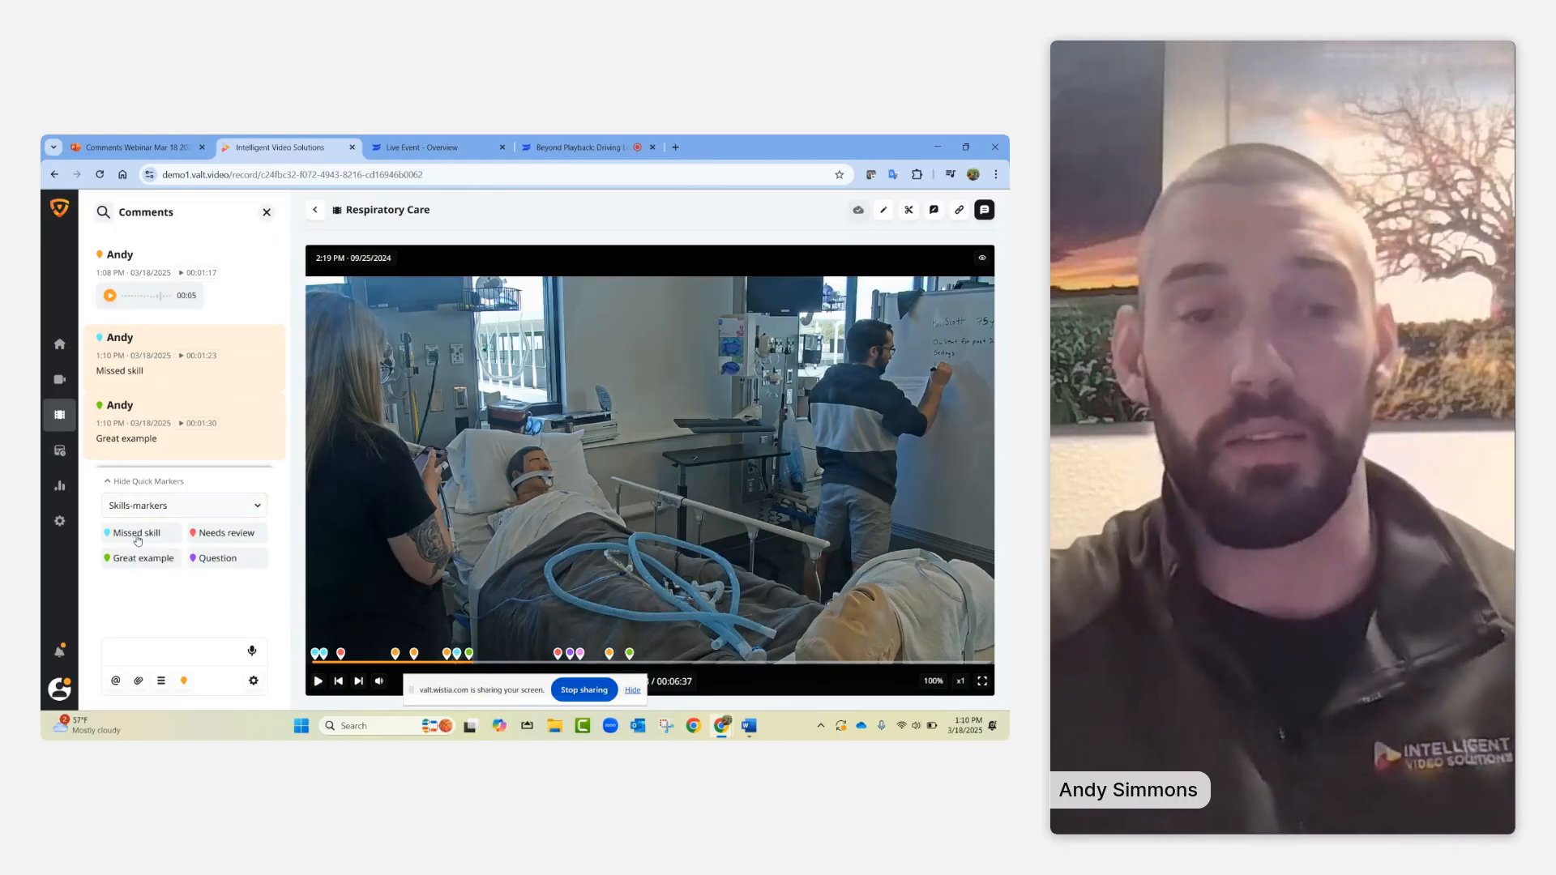
left_click(104, 485)
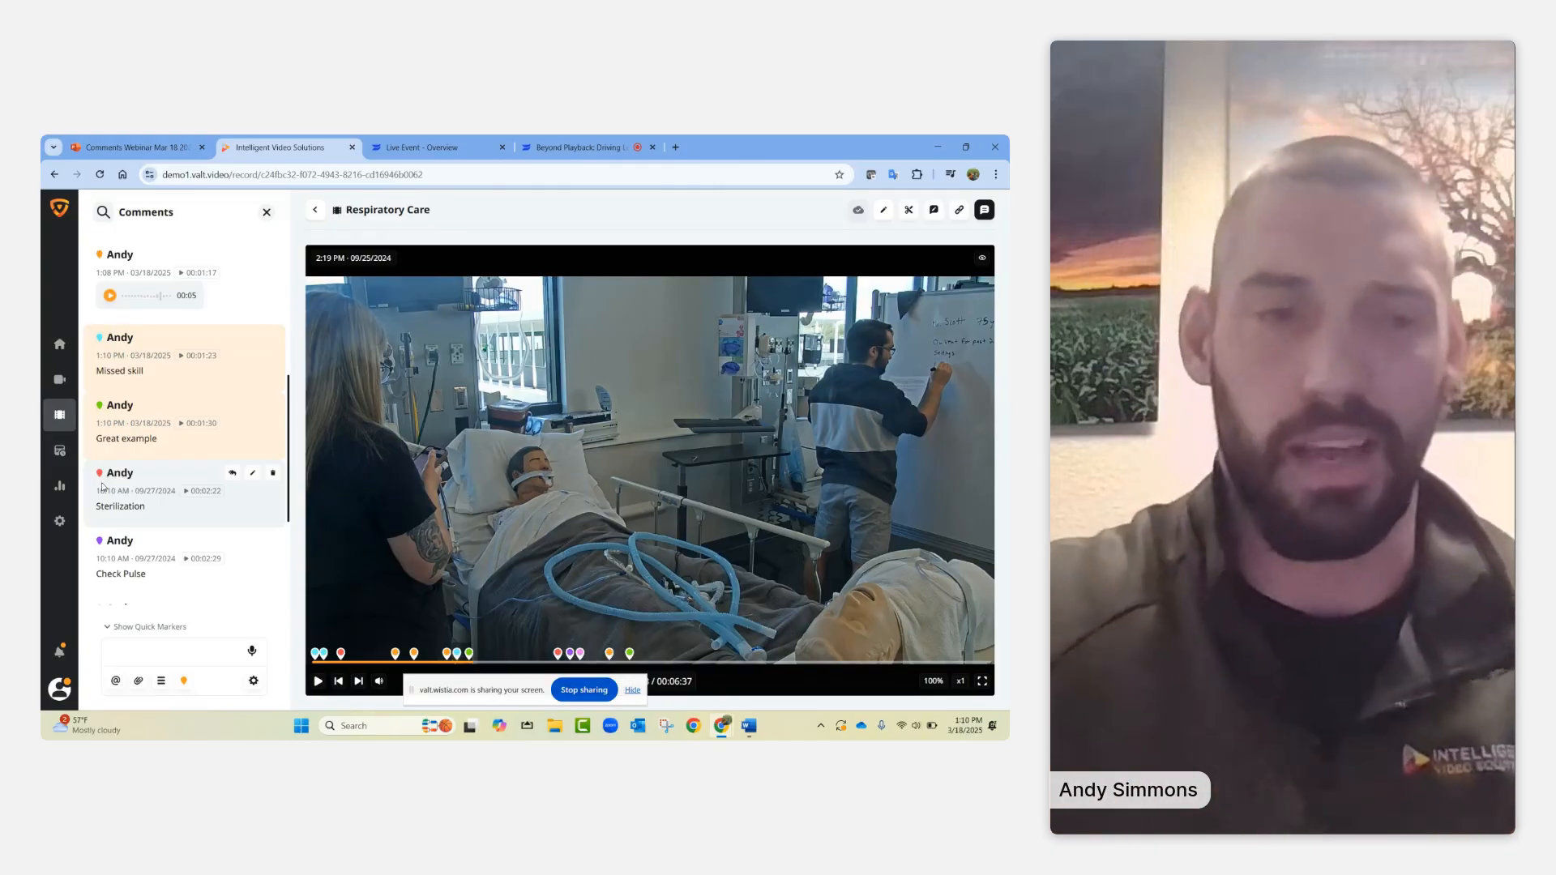
- Start a template-based comment using Comment Template 1
left_click(161, 682)
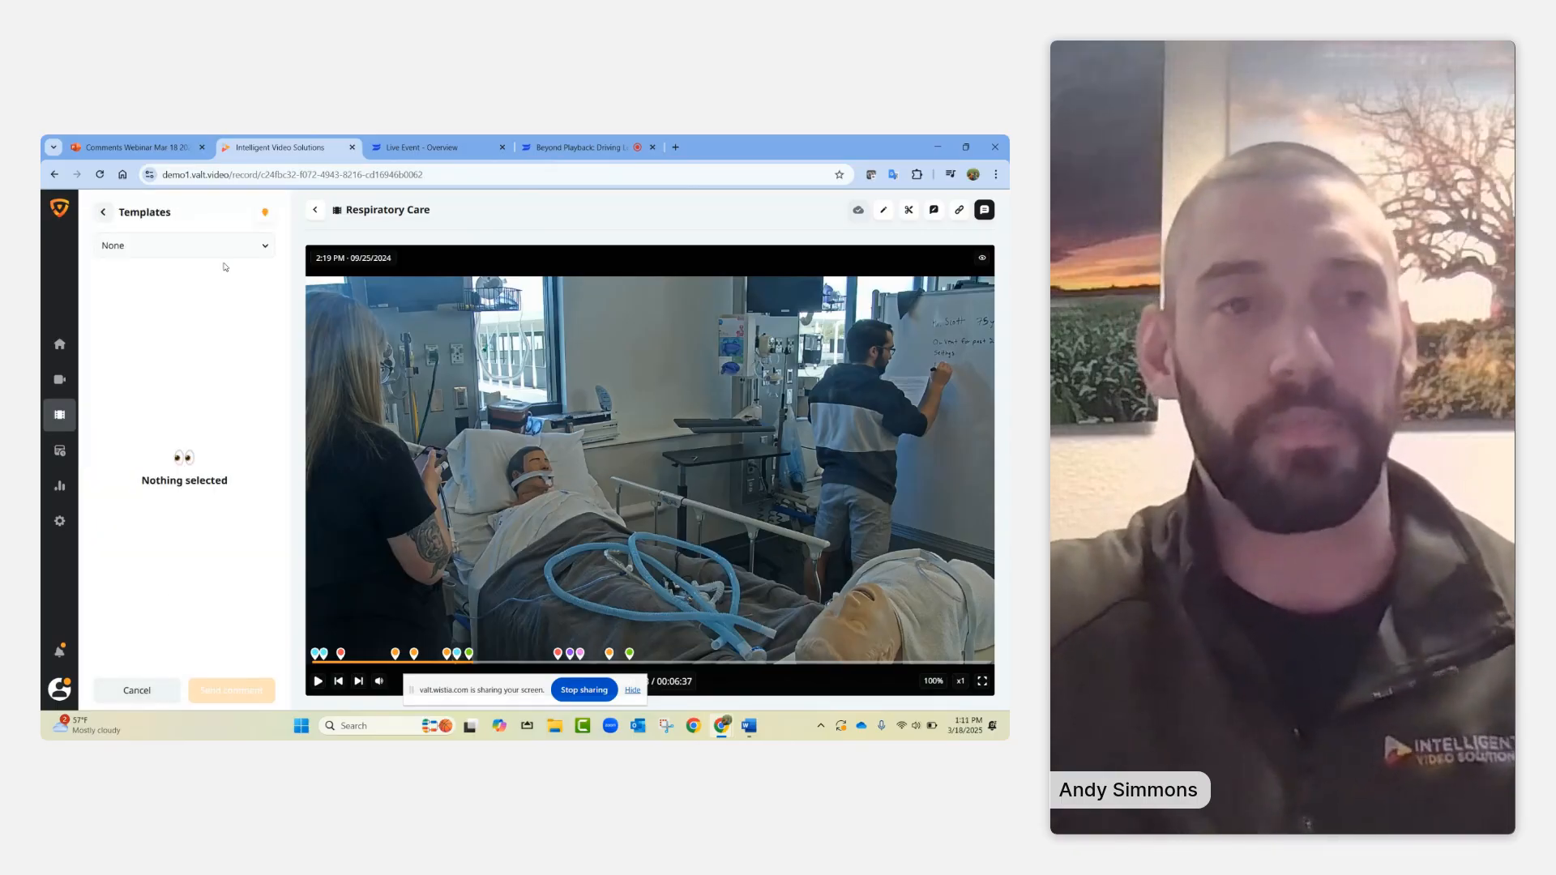
left_click(223, 246)
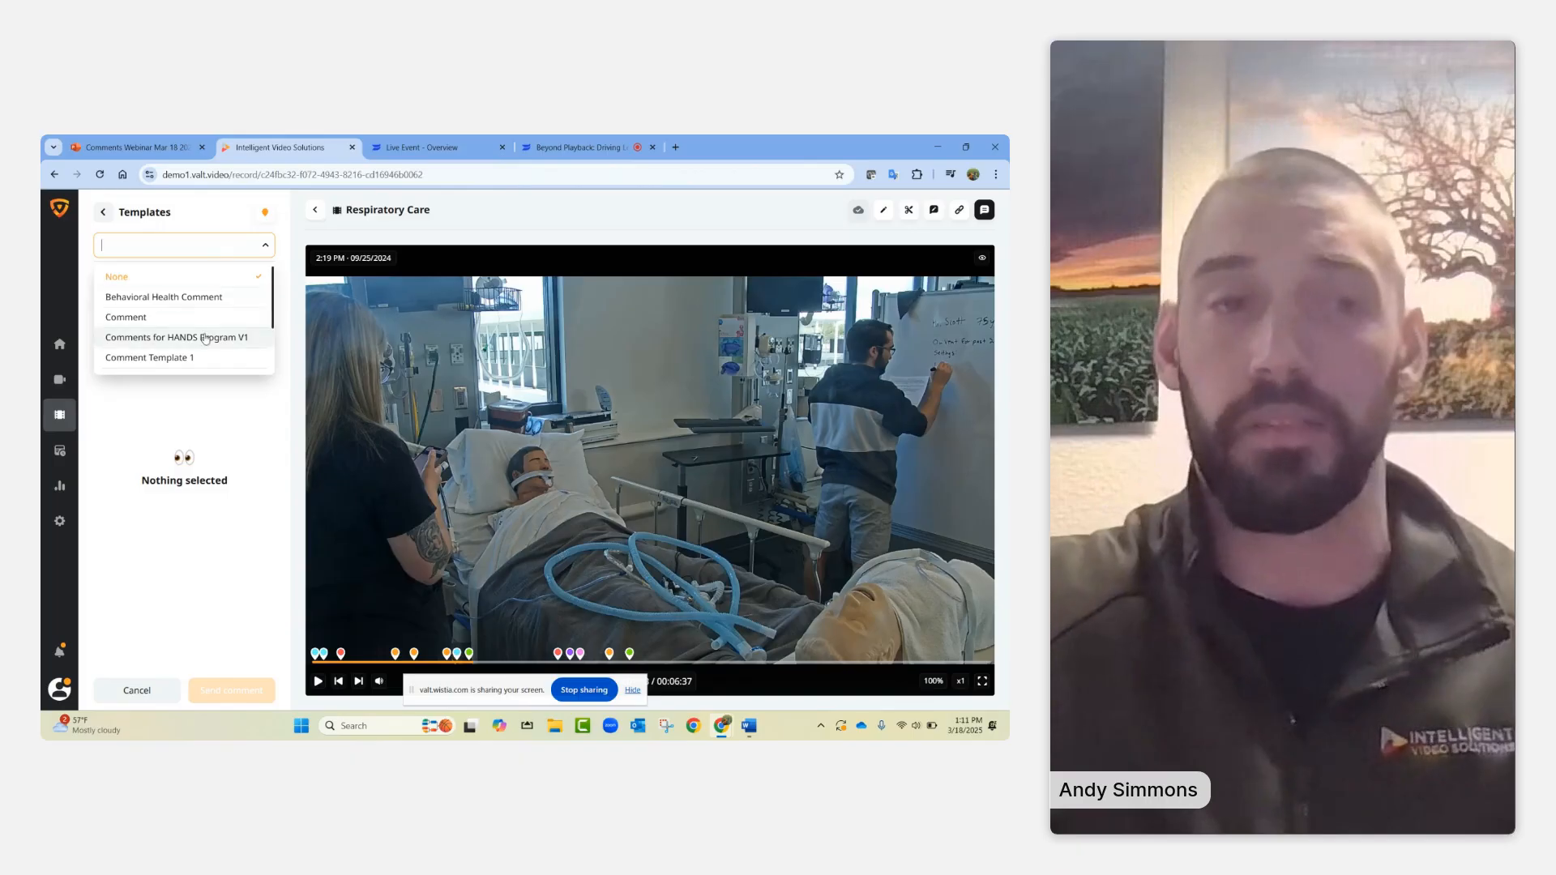
scroll(206, 339, "down", 2)
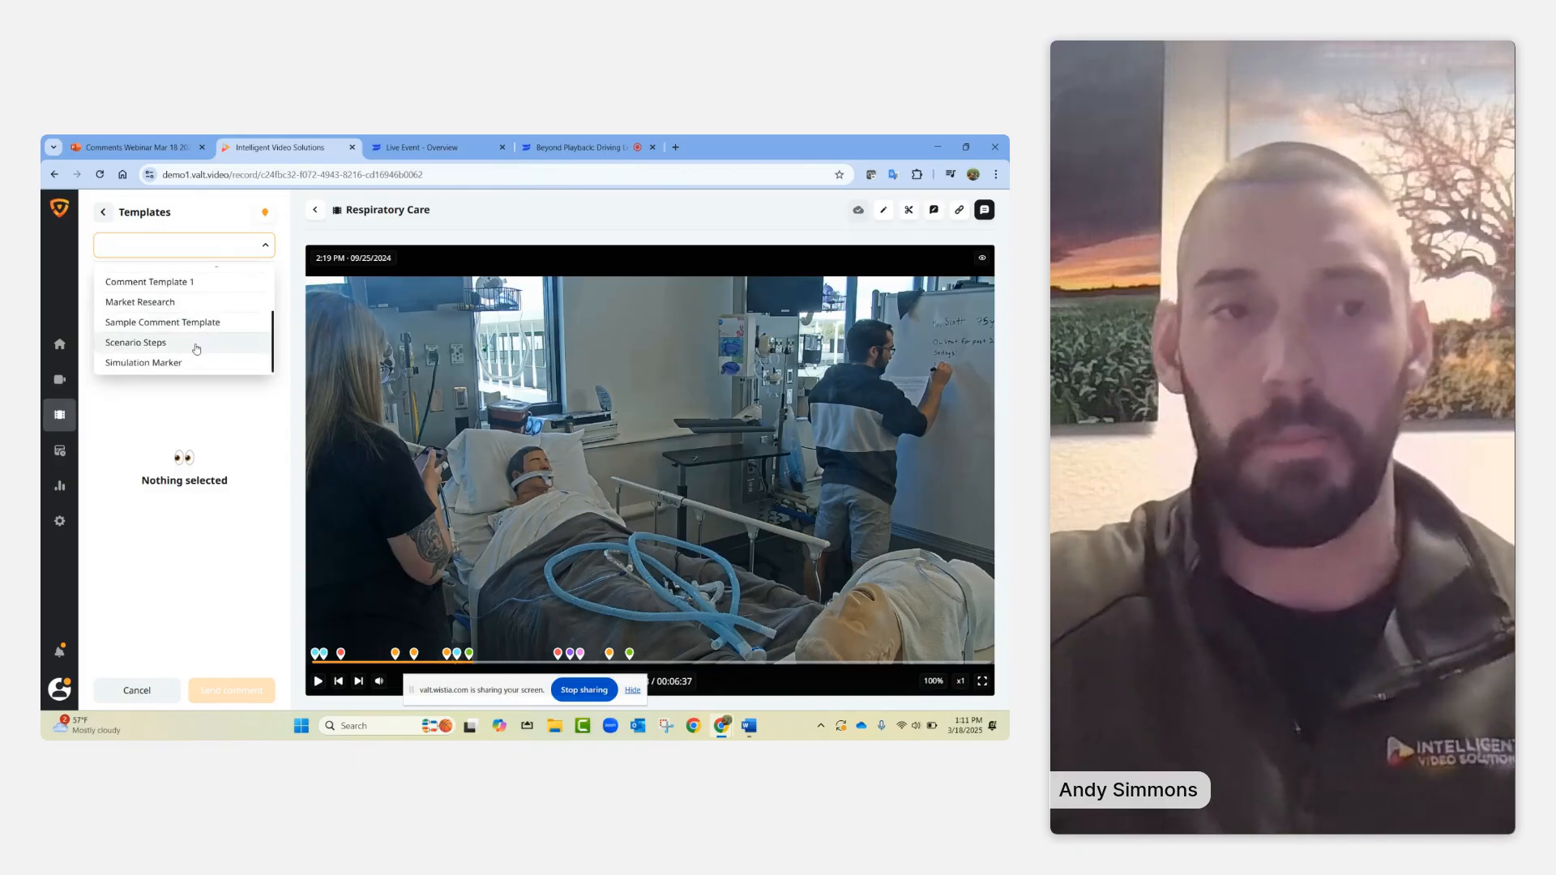
left_click(184, 284)
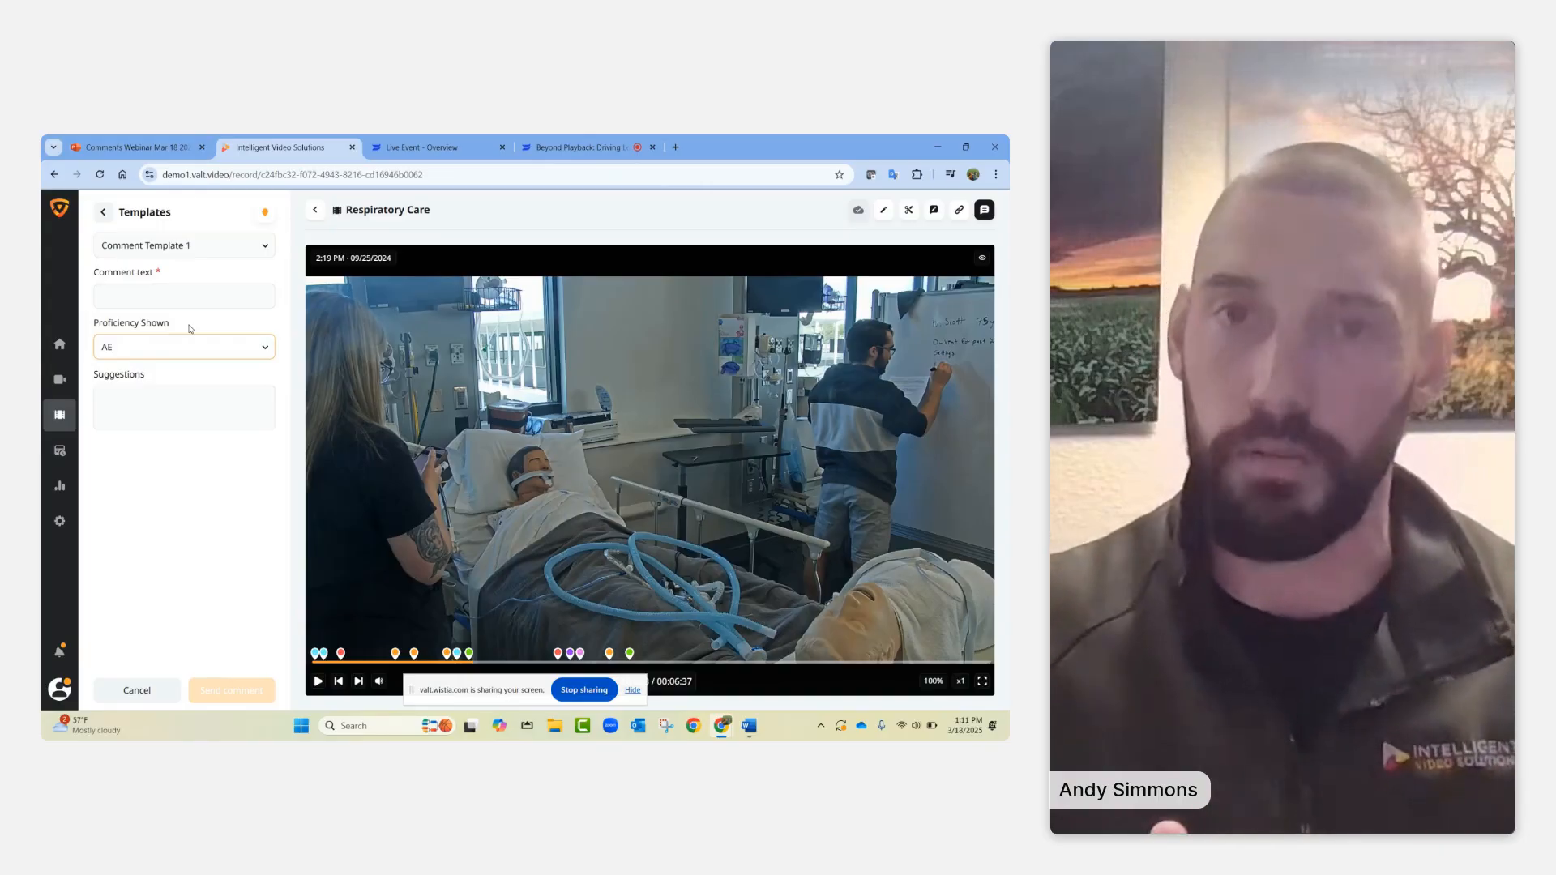
- Fill in the template with comment text "free text", Proficiency Shown EE and suggestions "note section", and send the comment
left_click(142, 290)
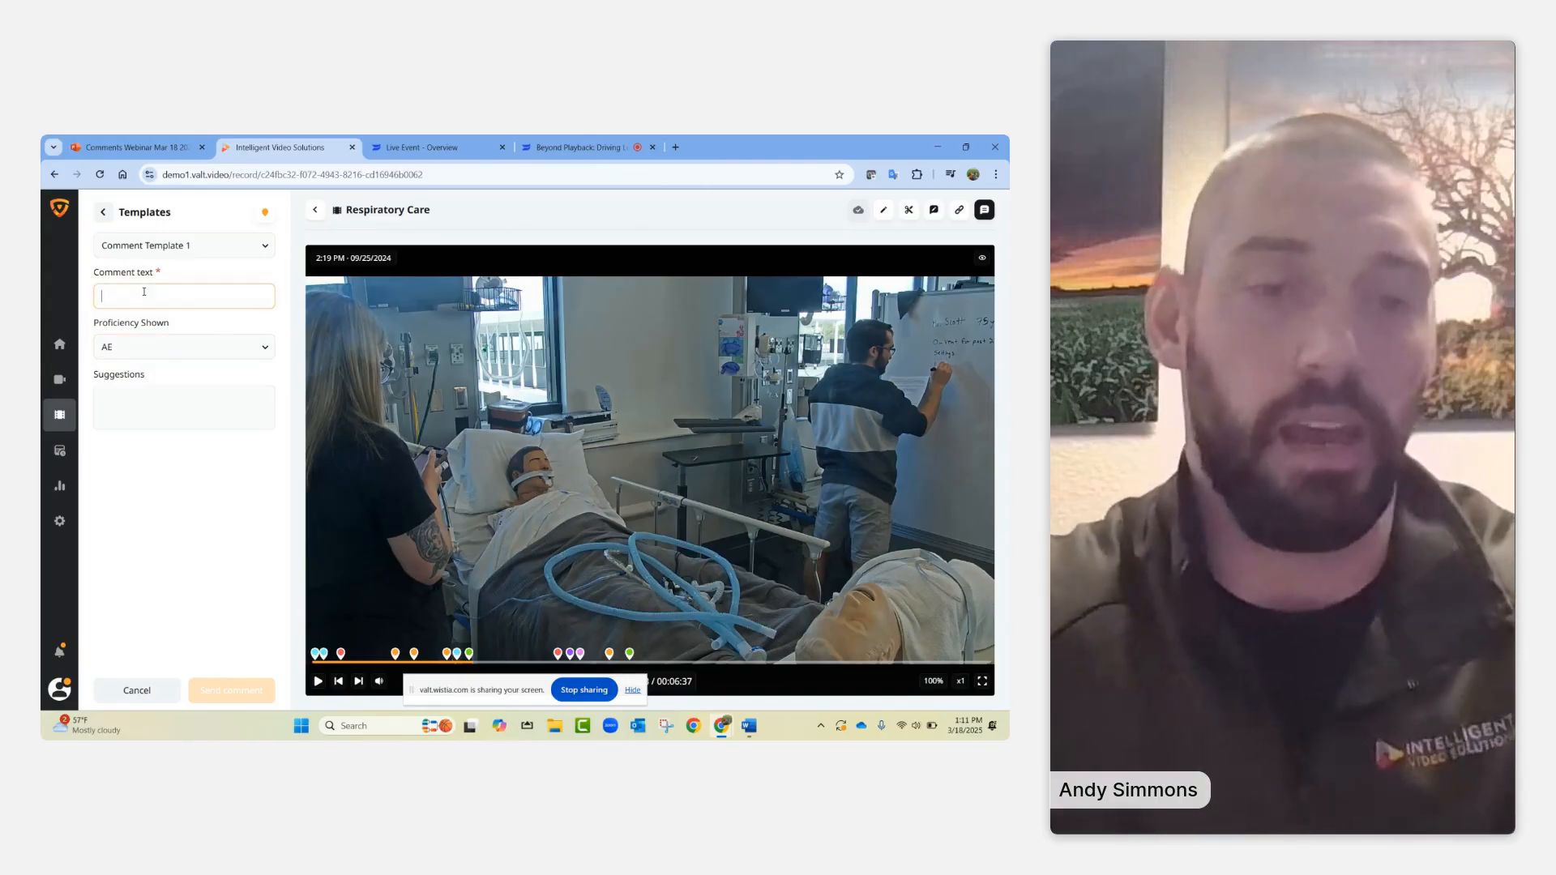
type("free text")
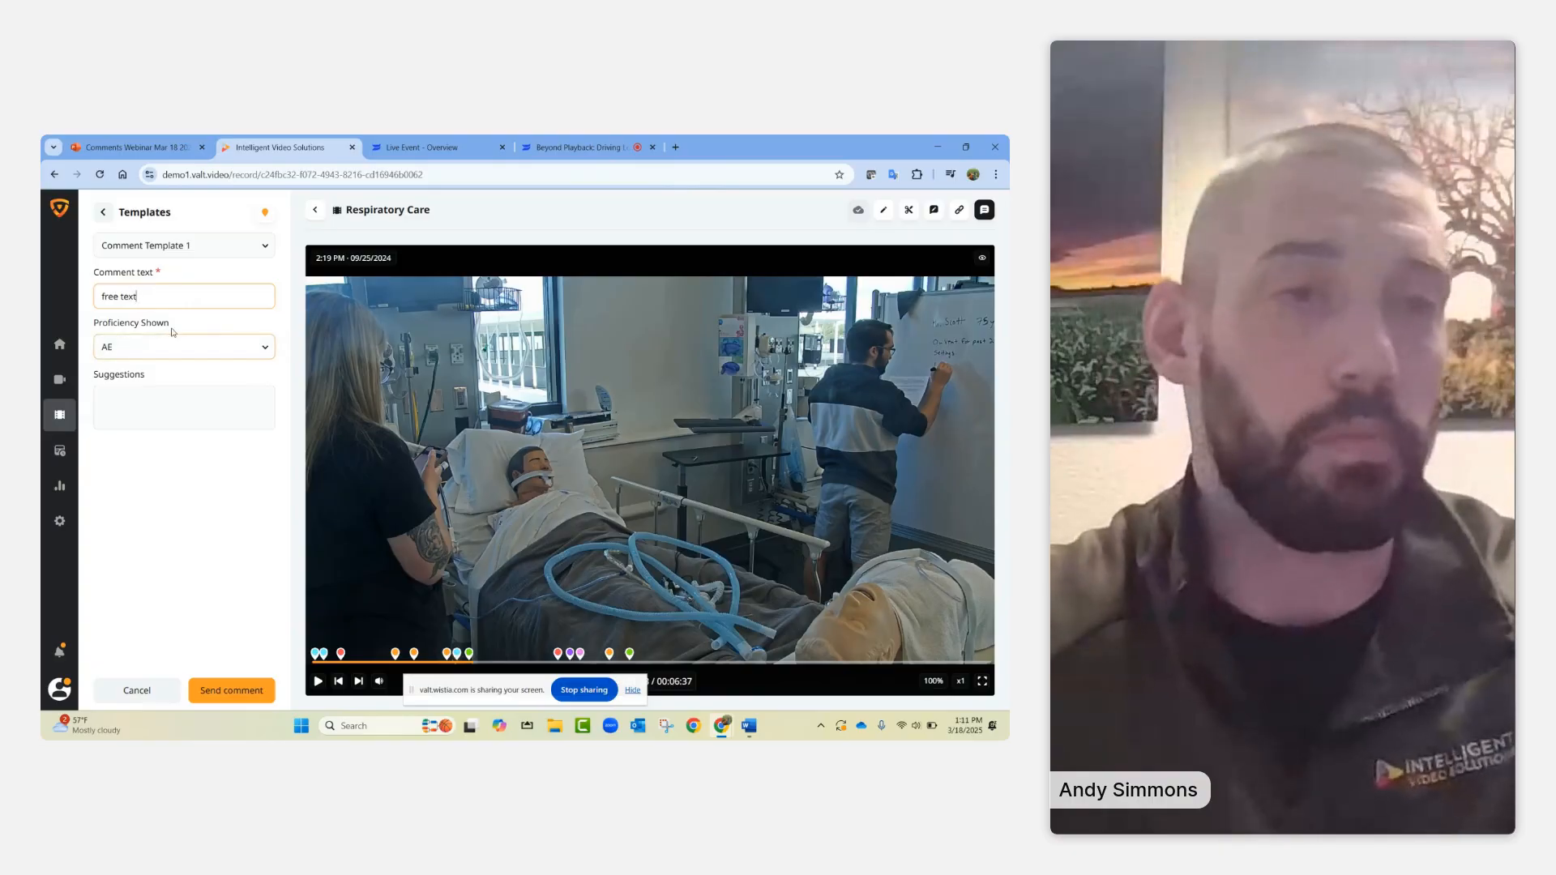
left_click(265, 350)
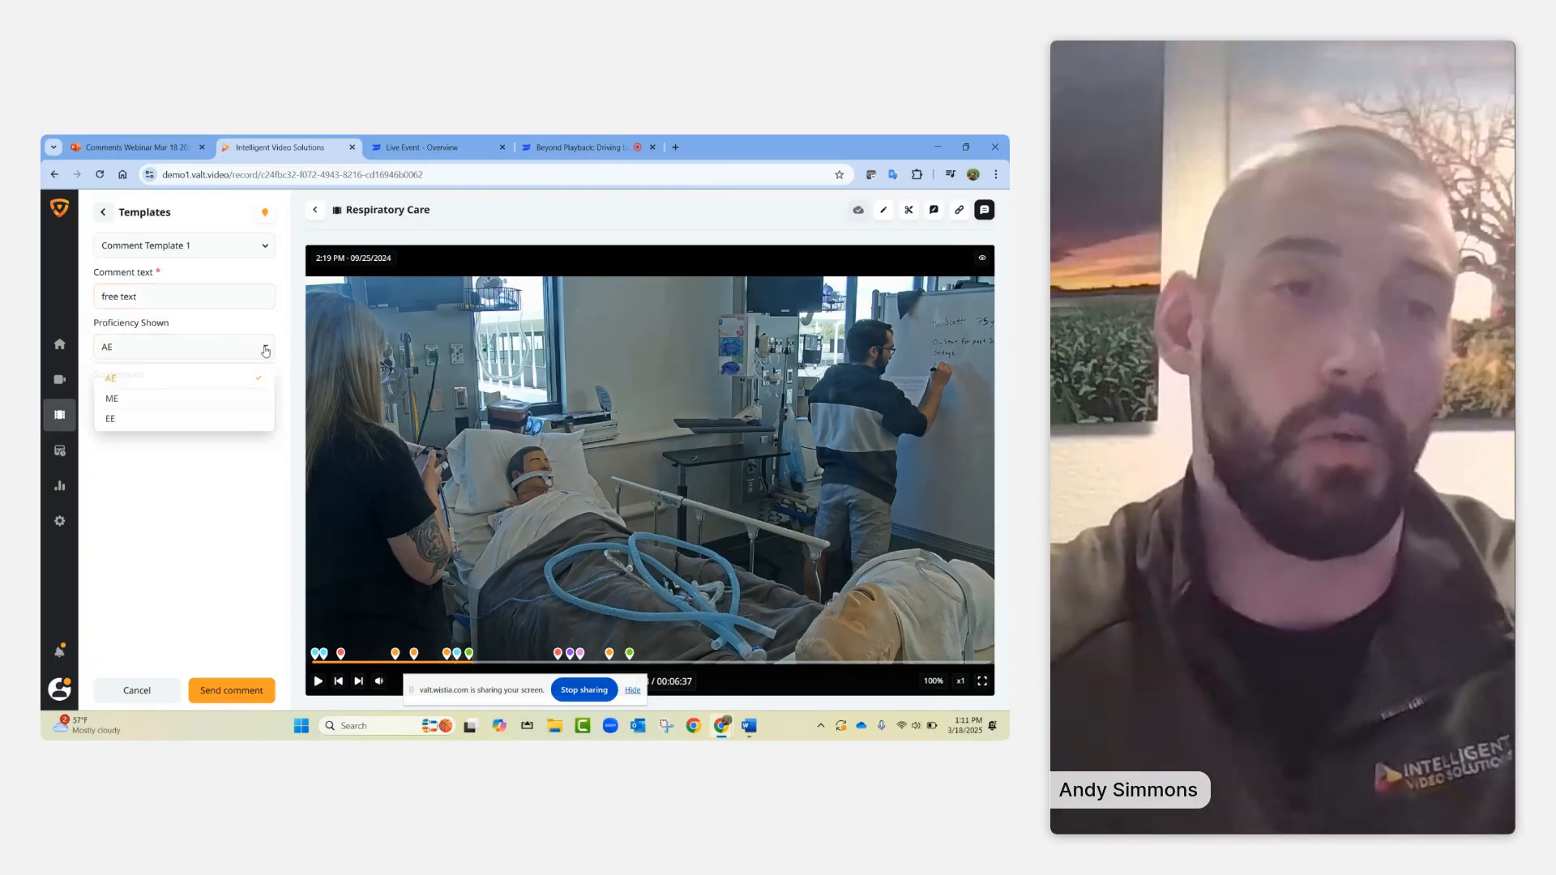
left_click(143, 418)
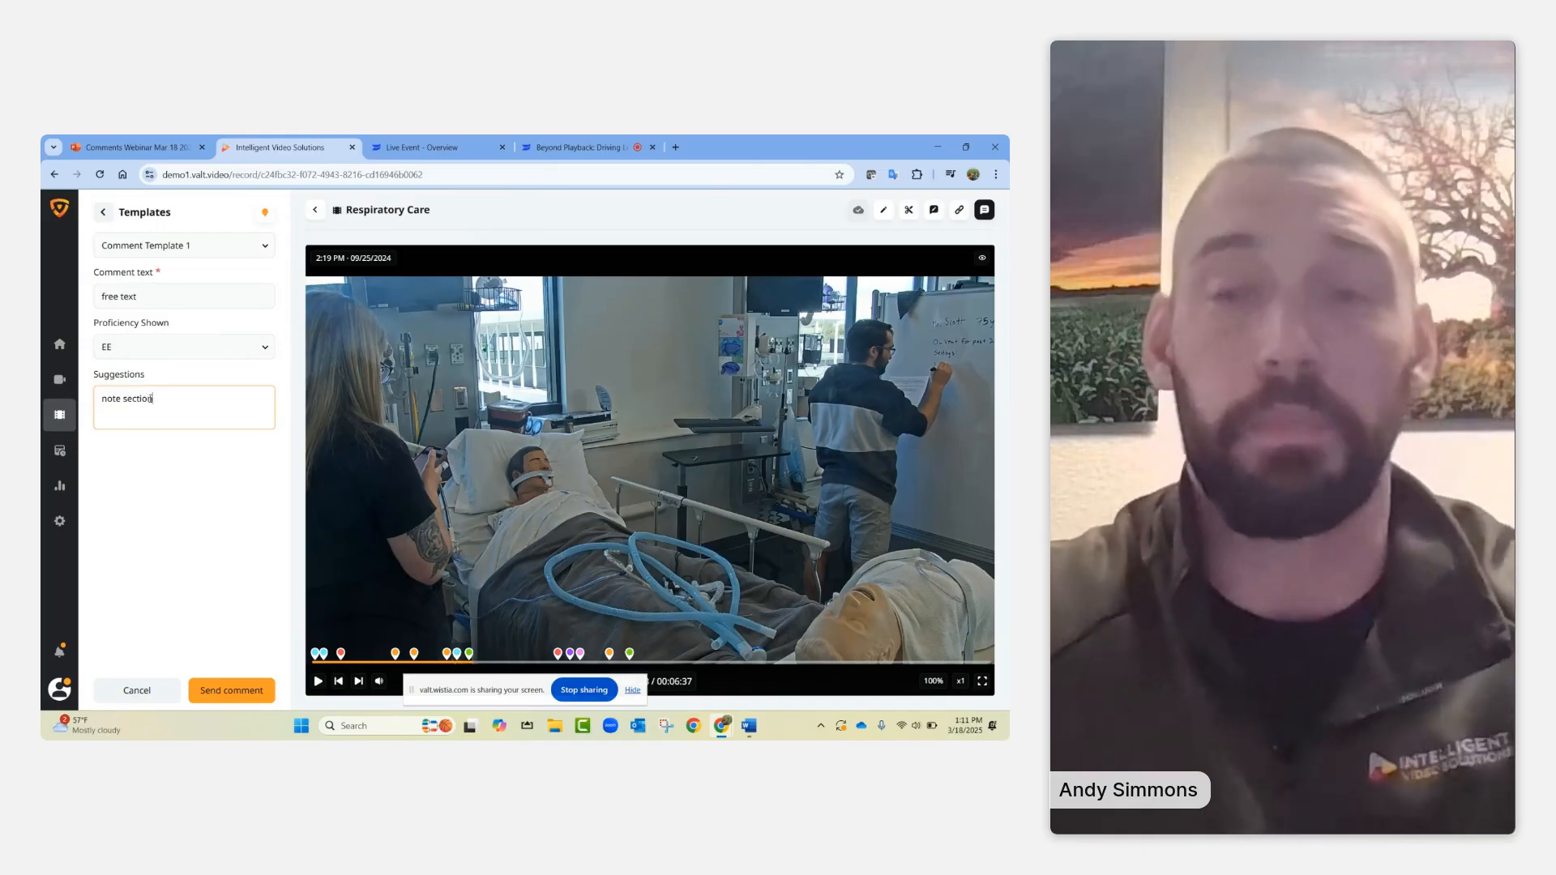
left_click(235, 691)
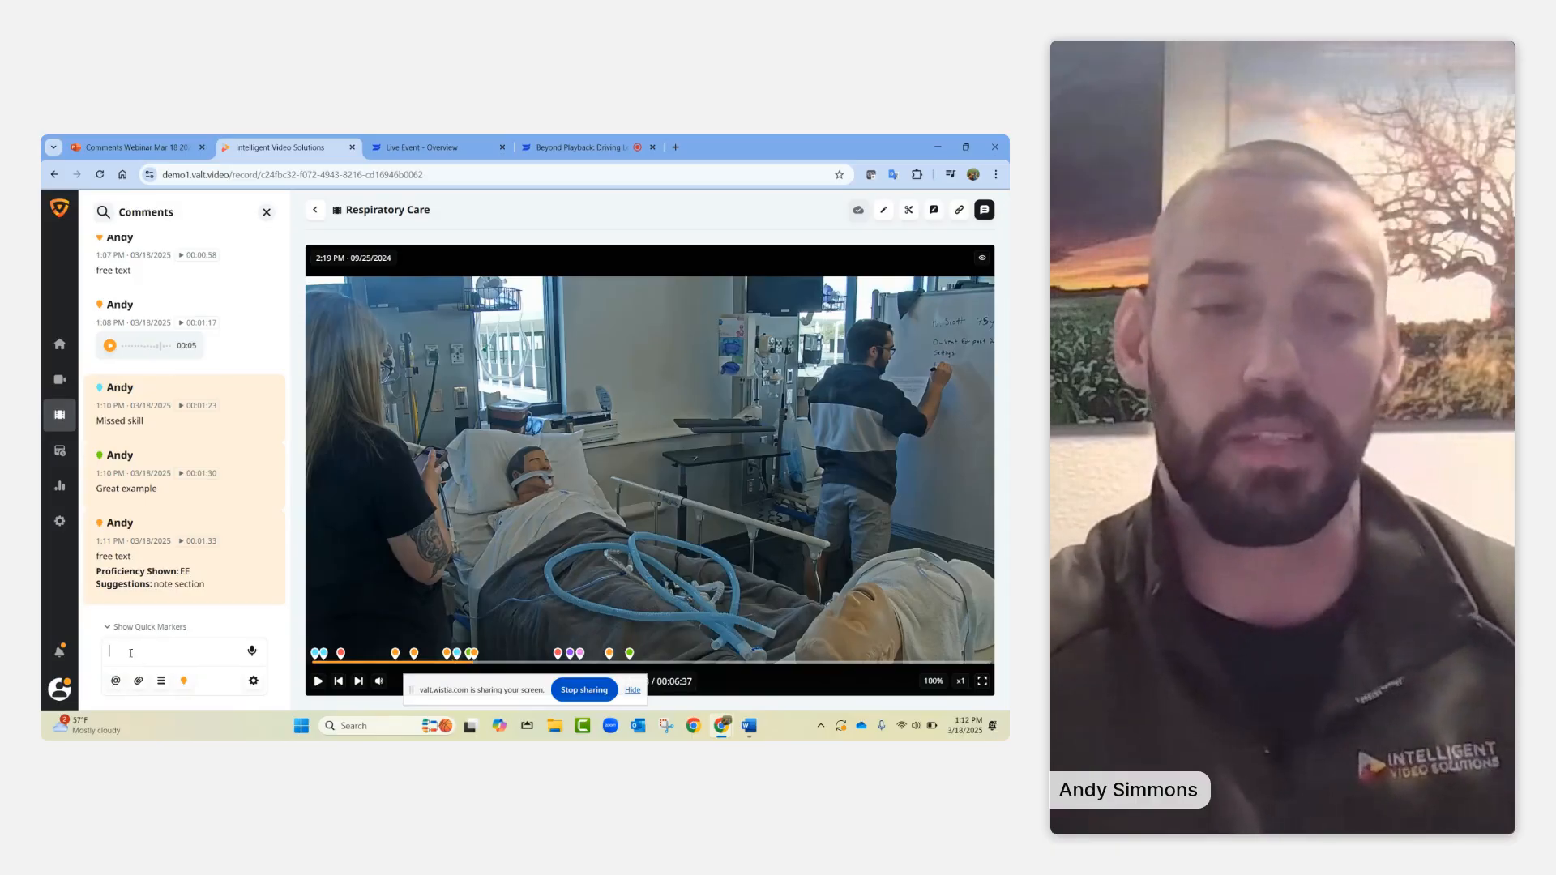
- Draft a comment that mentions a listed user, followed by the text "i noticed this"
left_click(130, 653)
type("@")
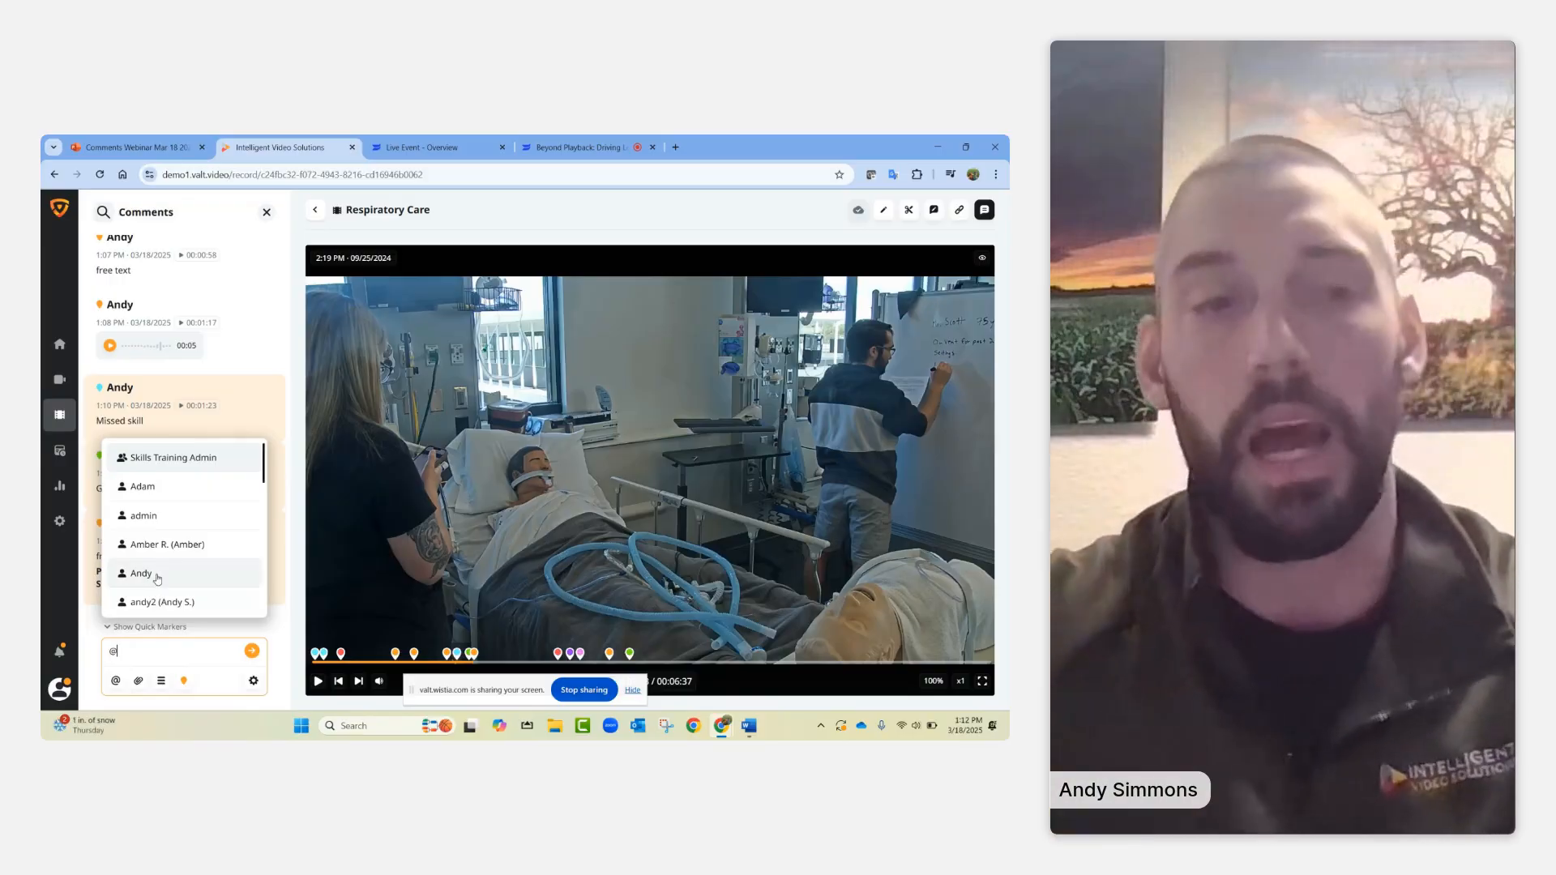
scroll(165, 567, "down", 2)
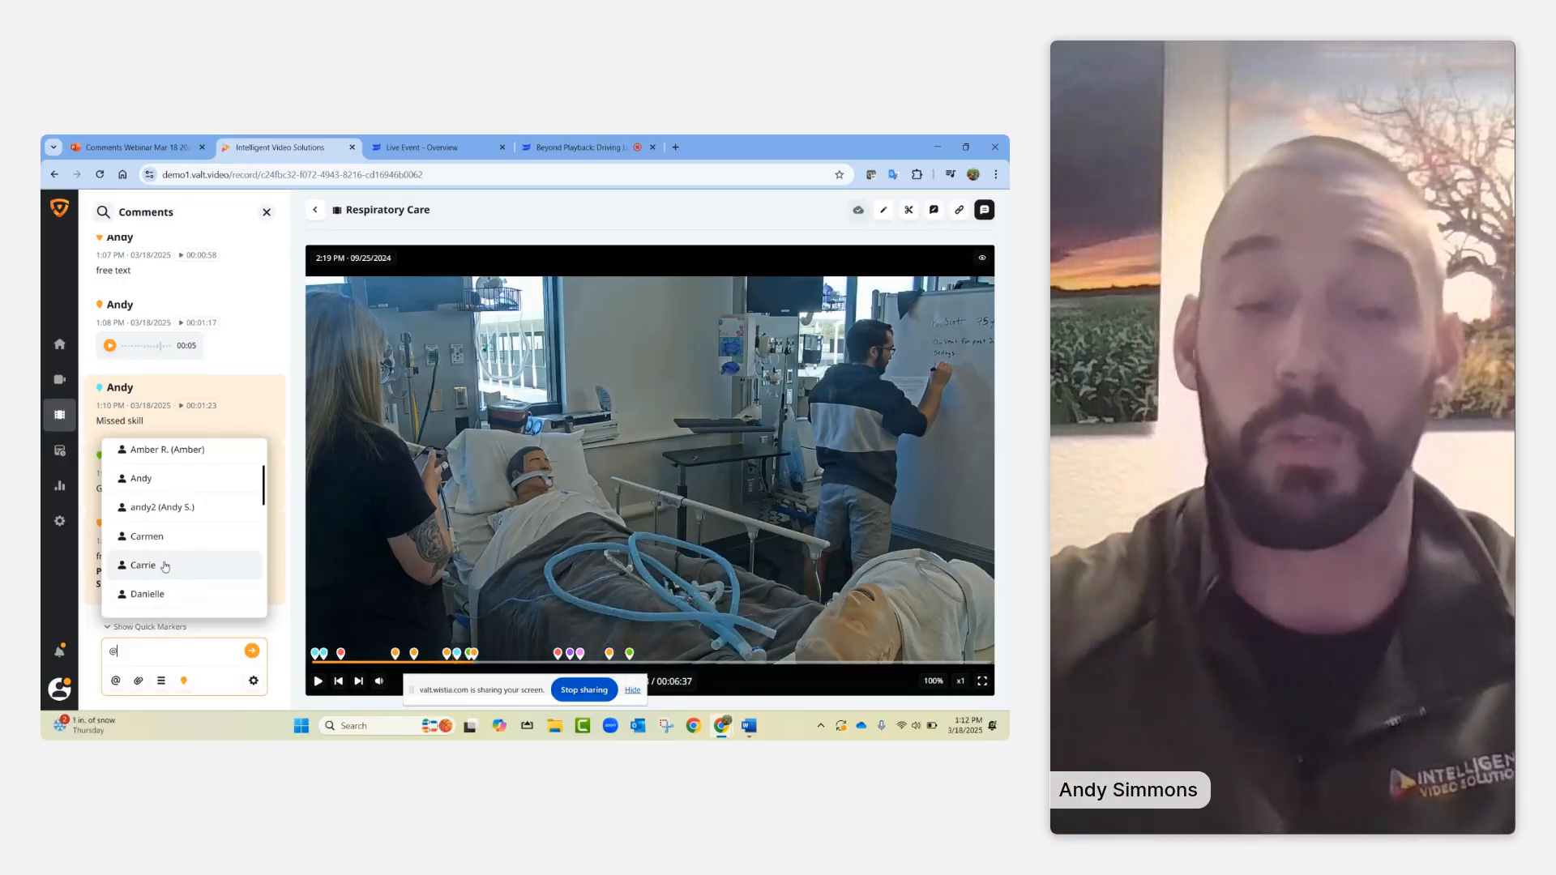
left_click(165, 566)
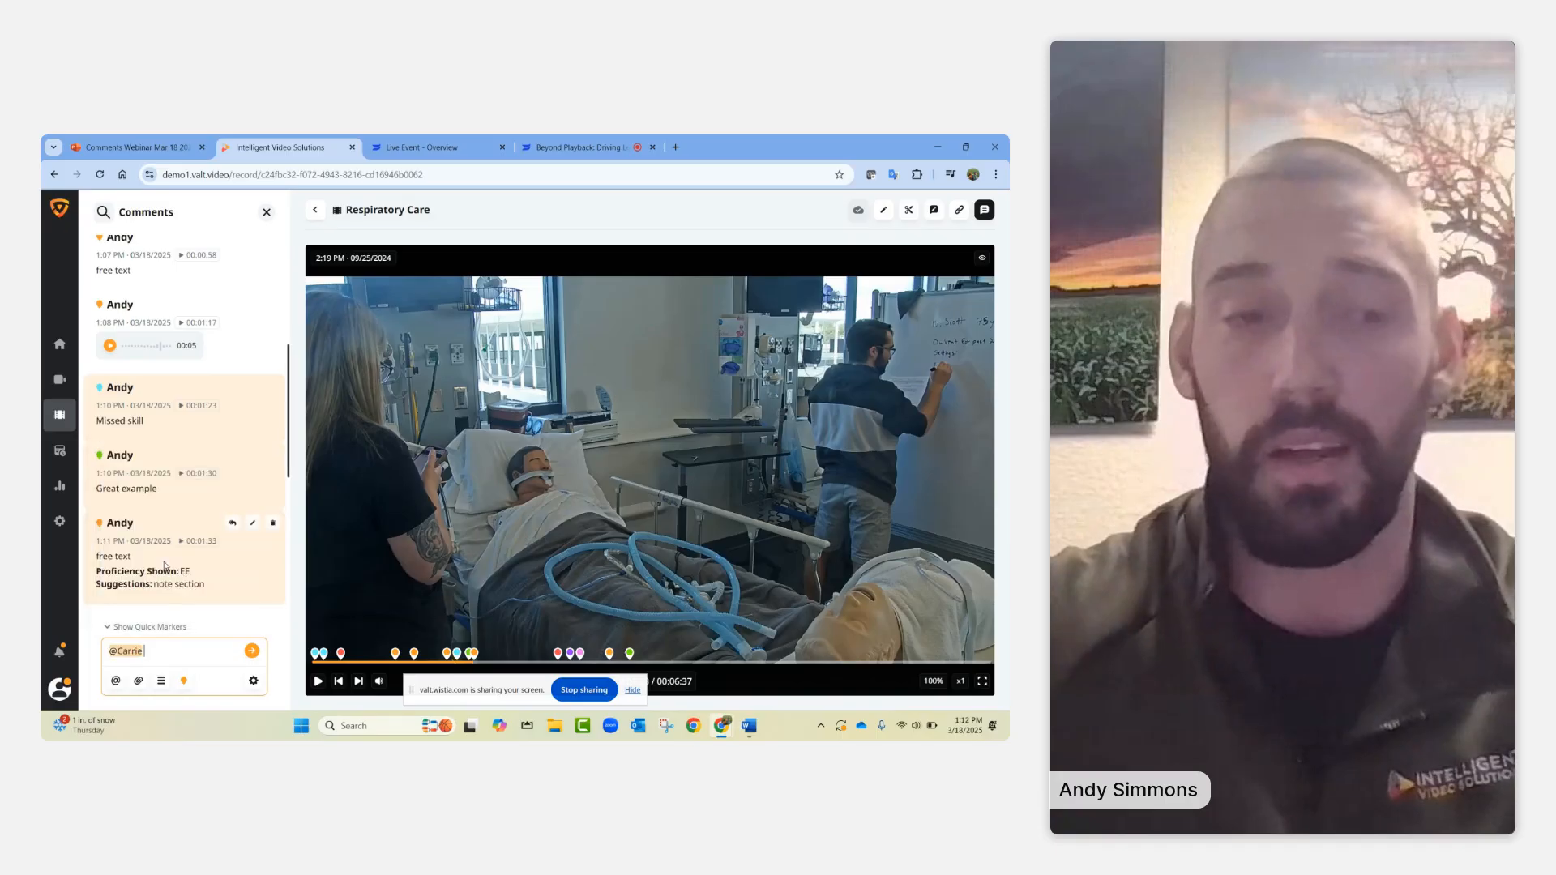
type("i notic")
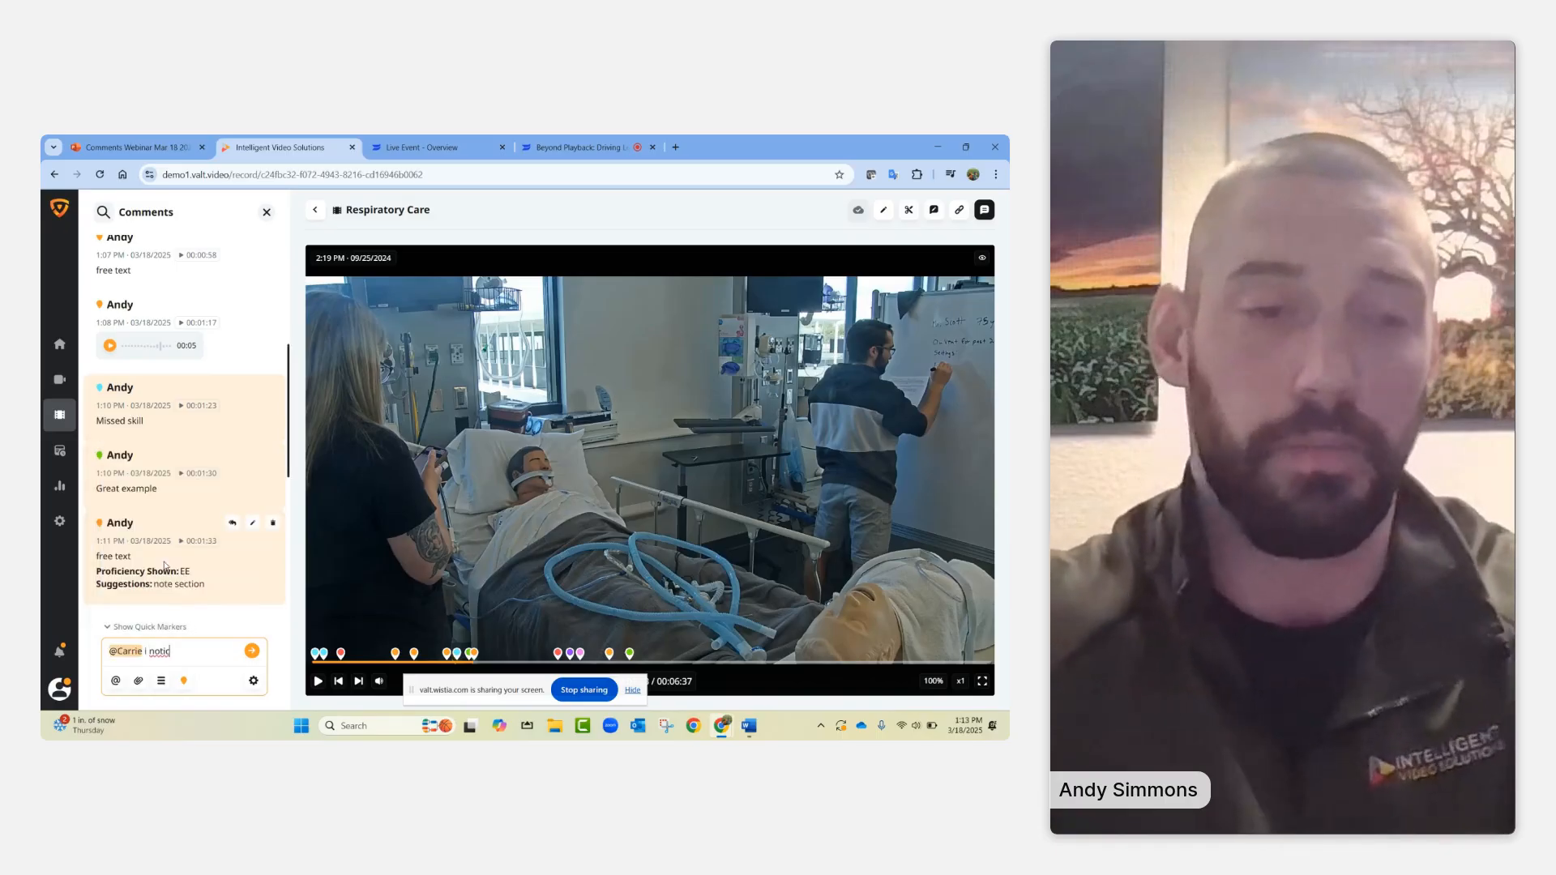
type("ed this")
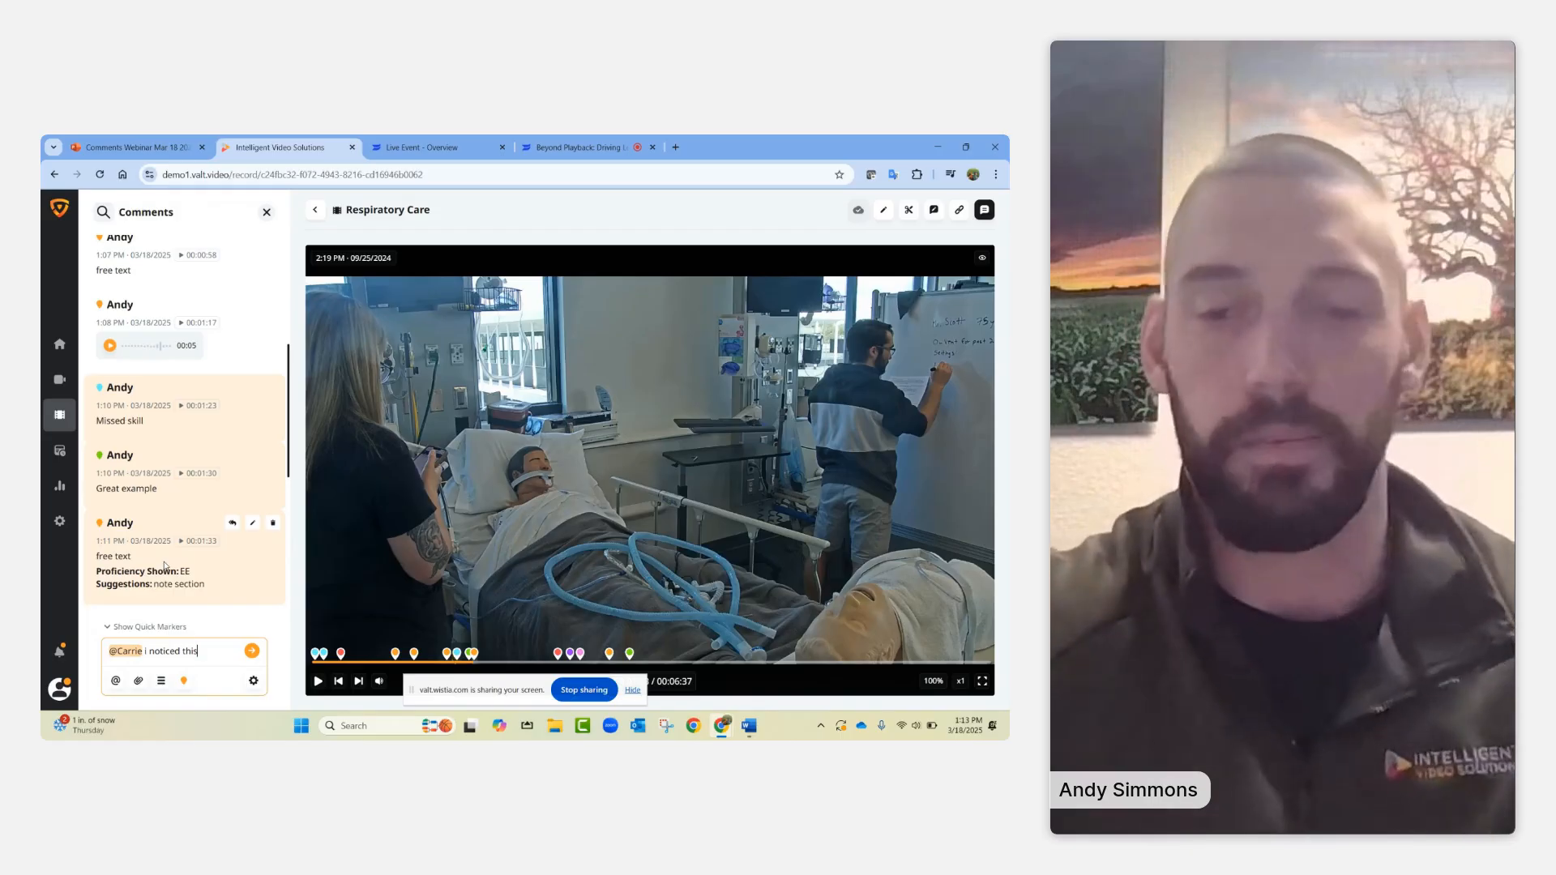
- Add a mention of a second user at the end of the draft comment
key("Left")
key("Left")
key("Left")
key("Left")
key("Left")
key("Left")
key("Left")
key("Left")
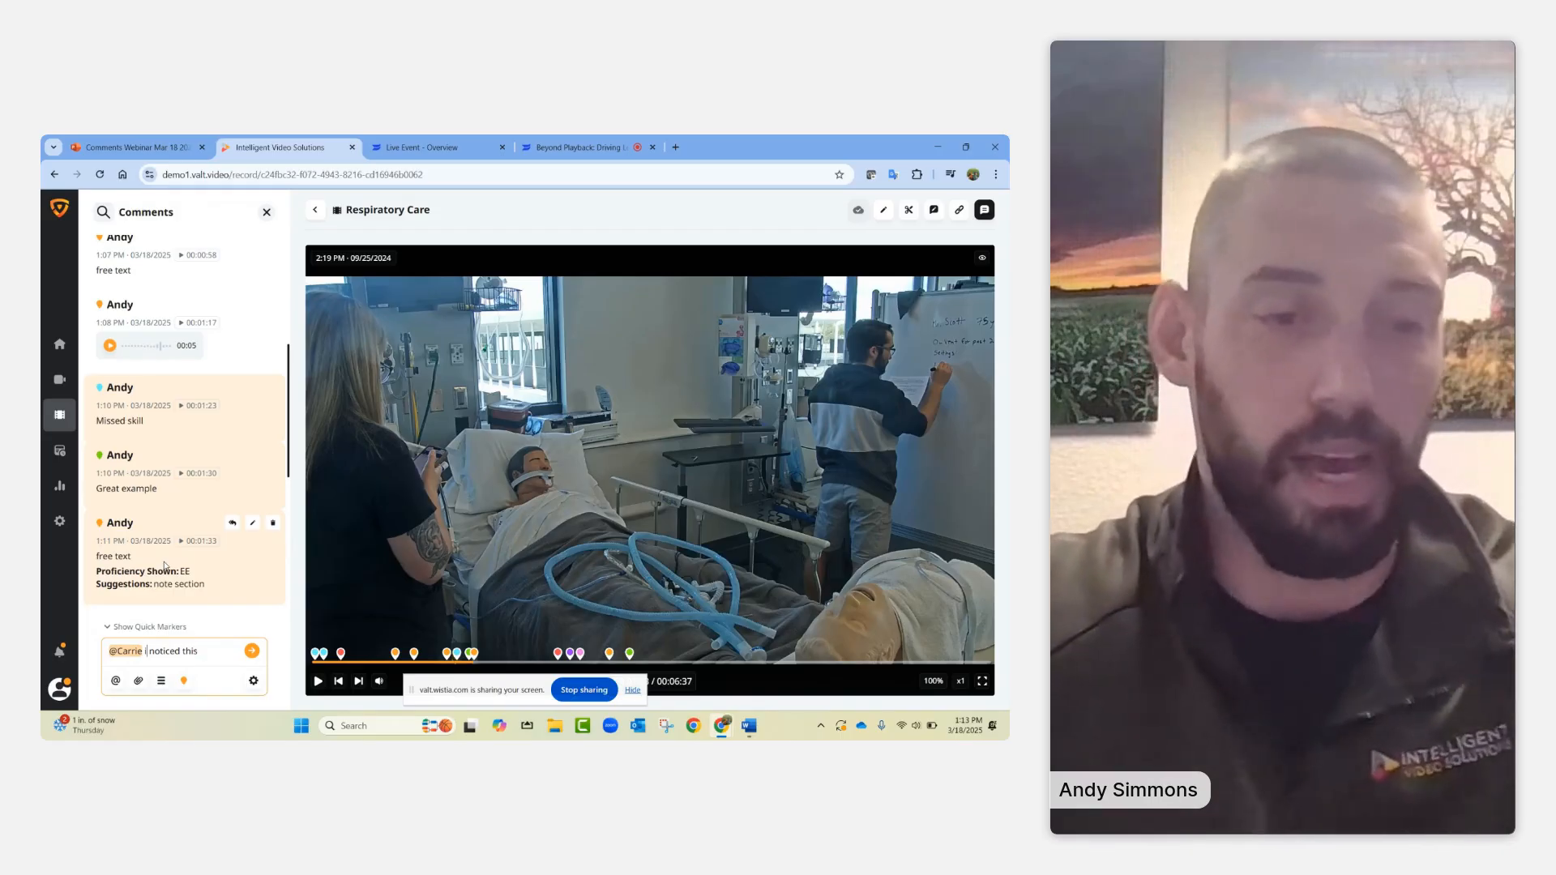
left_click(116, 681)
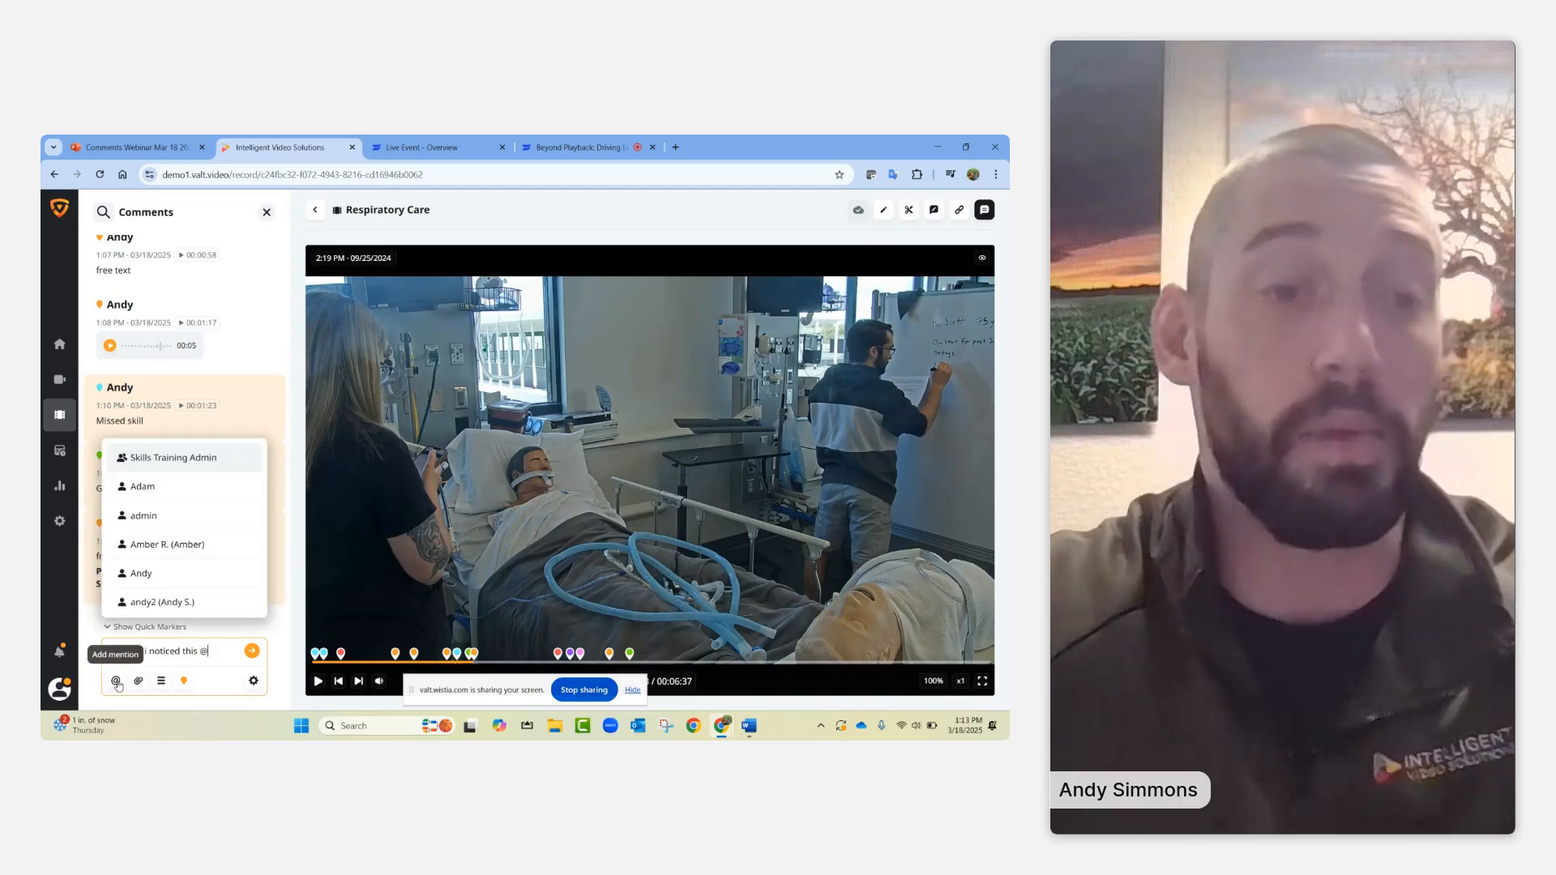
left_click(161, 489)
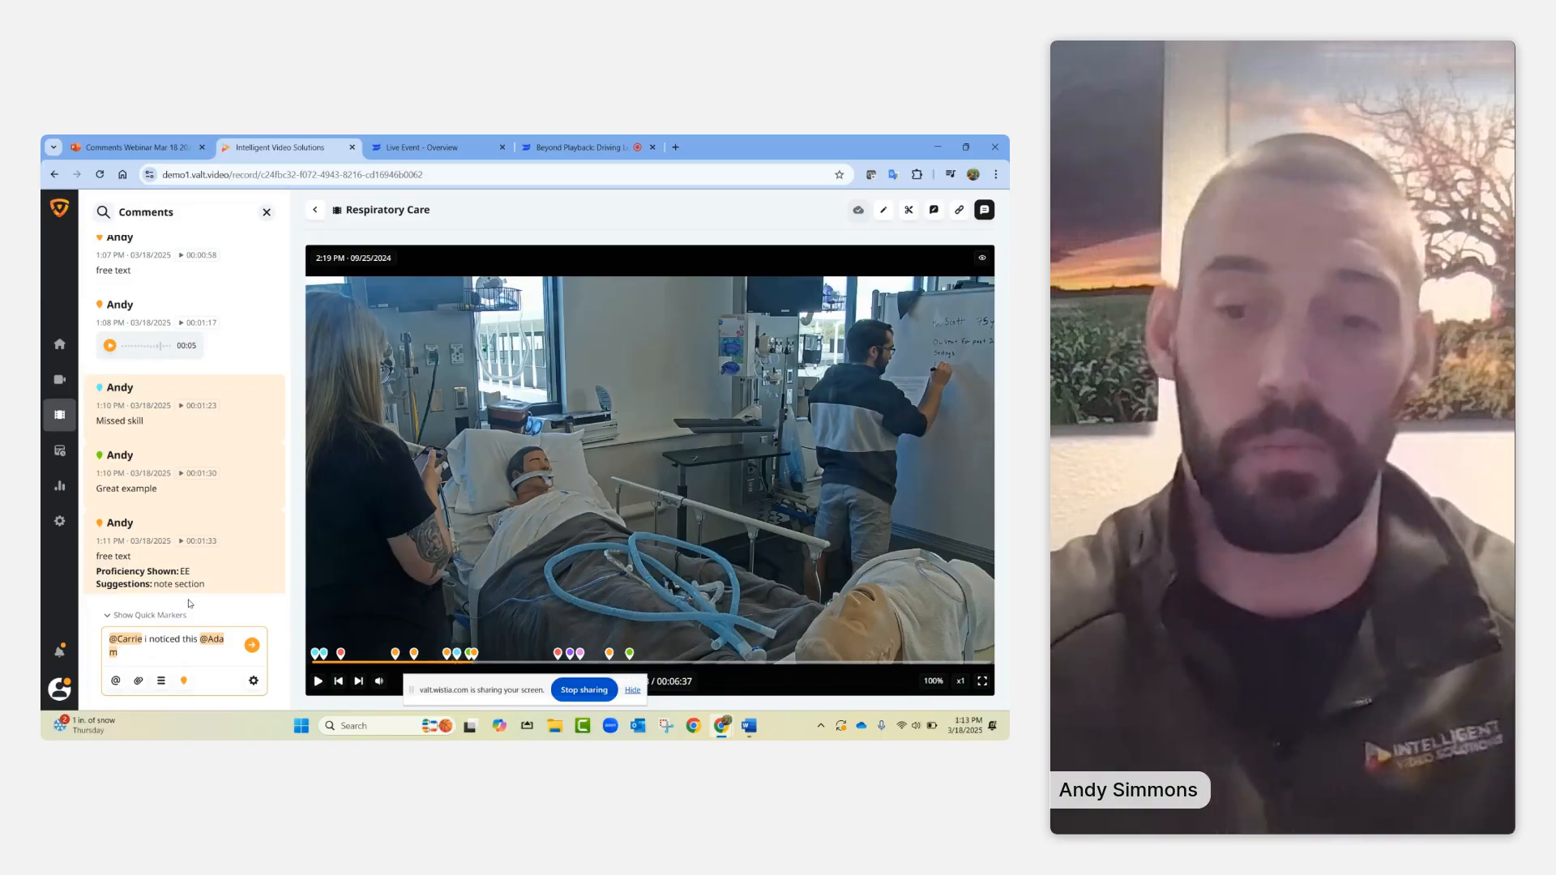
- Clear the entire draft comment, including both user mentions
key("BackSpace")
key("BackSpace")
key("BackSpace")
key("BackSpace")
key("BackSpace")
key("BackSpace")
key("BackSpace")
key("BackSpace")
key("BackSpace")
key("BackSpace")
key("BackSpace")
key("BackSpace")
key("BackSpace")
key("BackSpace")
key("BackSpace")
key("BackSpace")
key("BackSpace")
key("BackSpace")
key("BackSpace")
key("BackSpace")
key("BackSpace")
key("BackSpace")
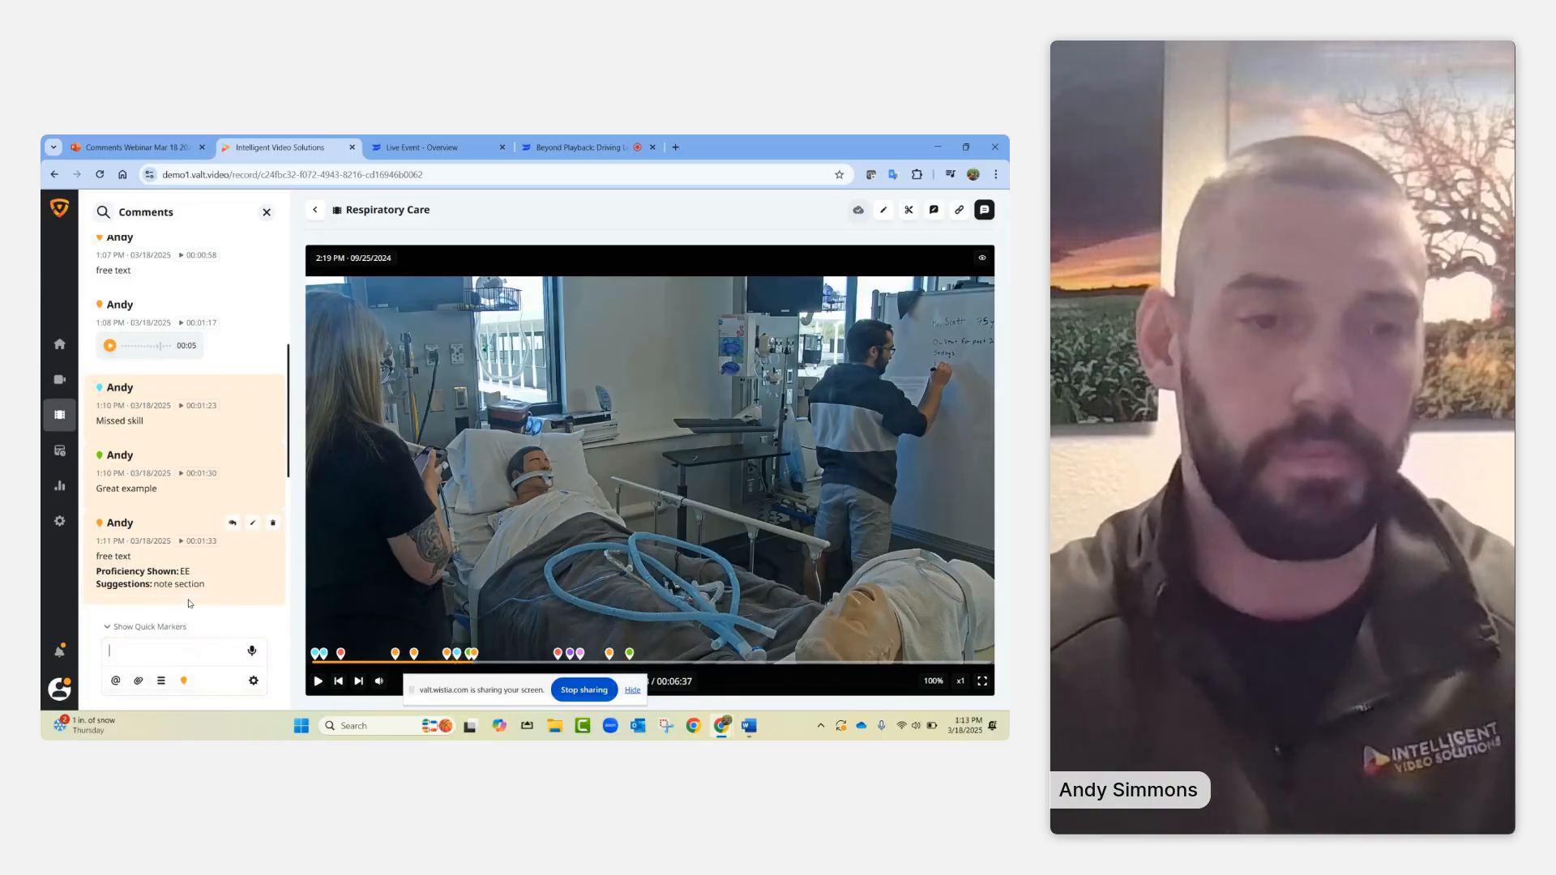
- Attach the Letterhead Word document from the Desktop folder and post it as a comment
left_click(139, 682)
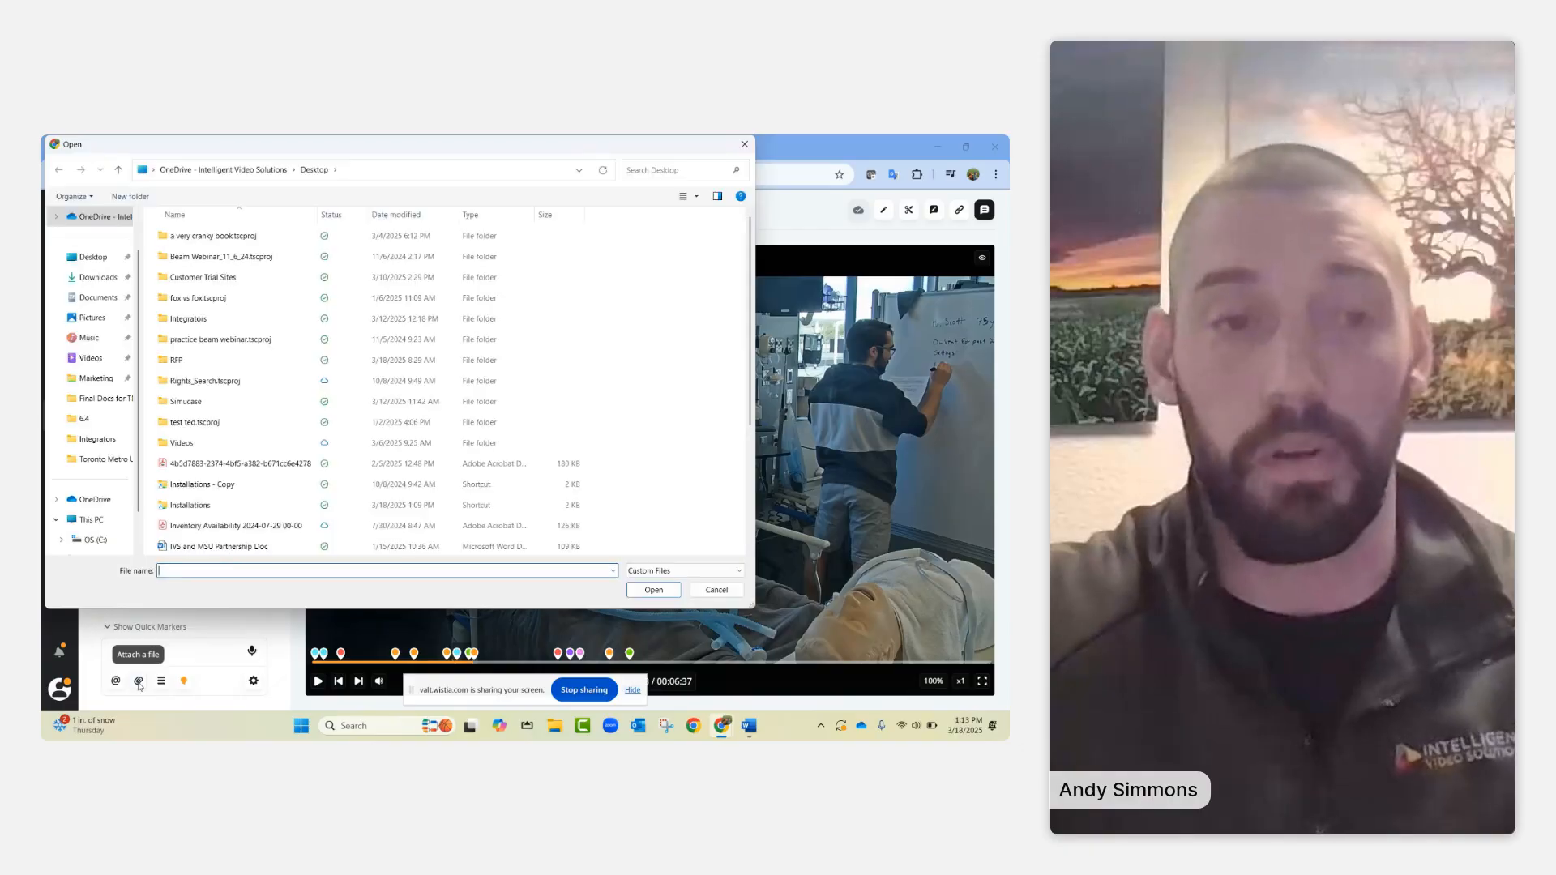
scroll(241, 545, "down", 2)
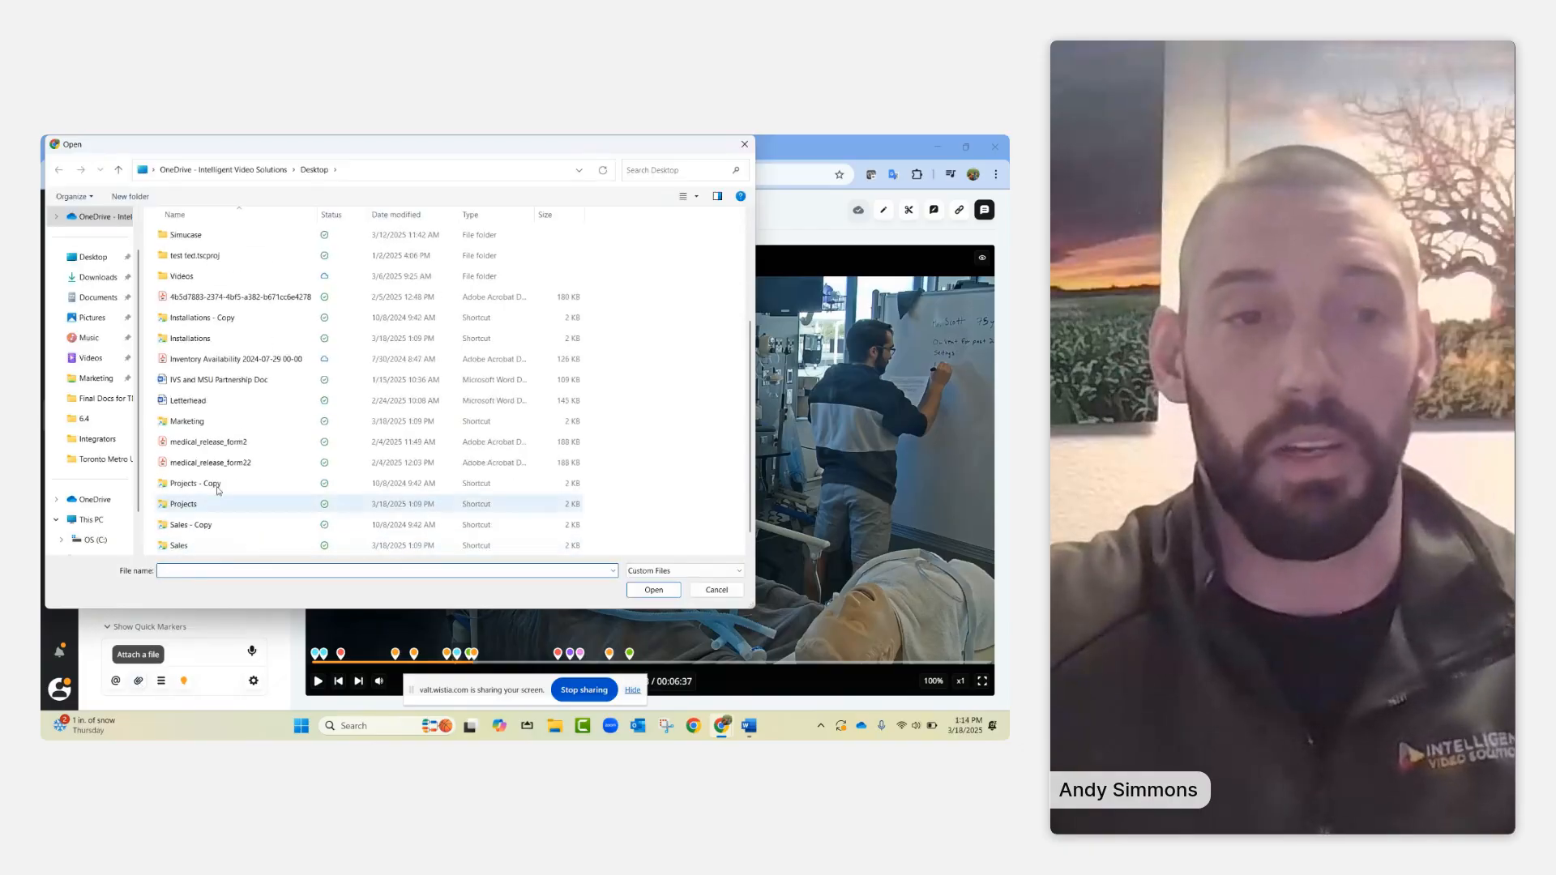
double_click(197, 408)
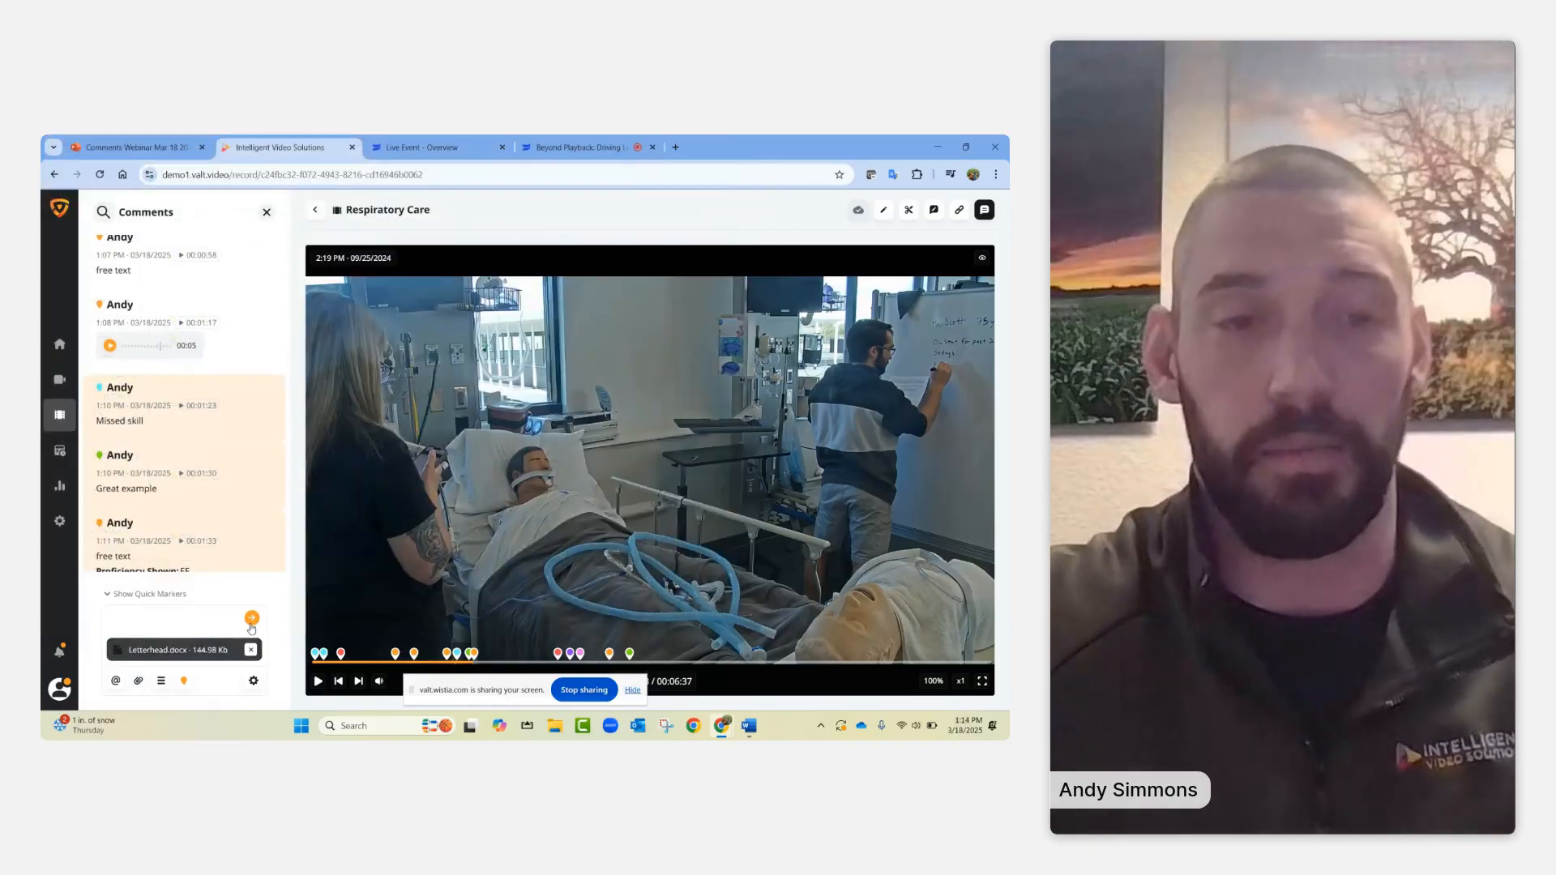
left_click(252, 619)
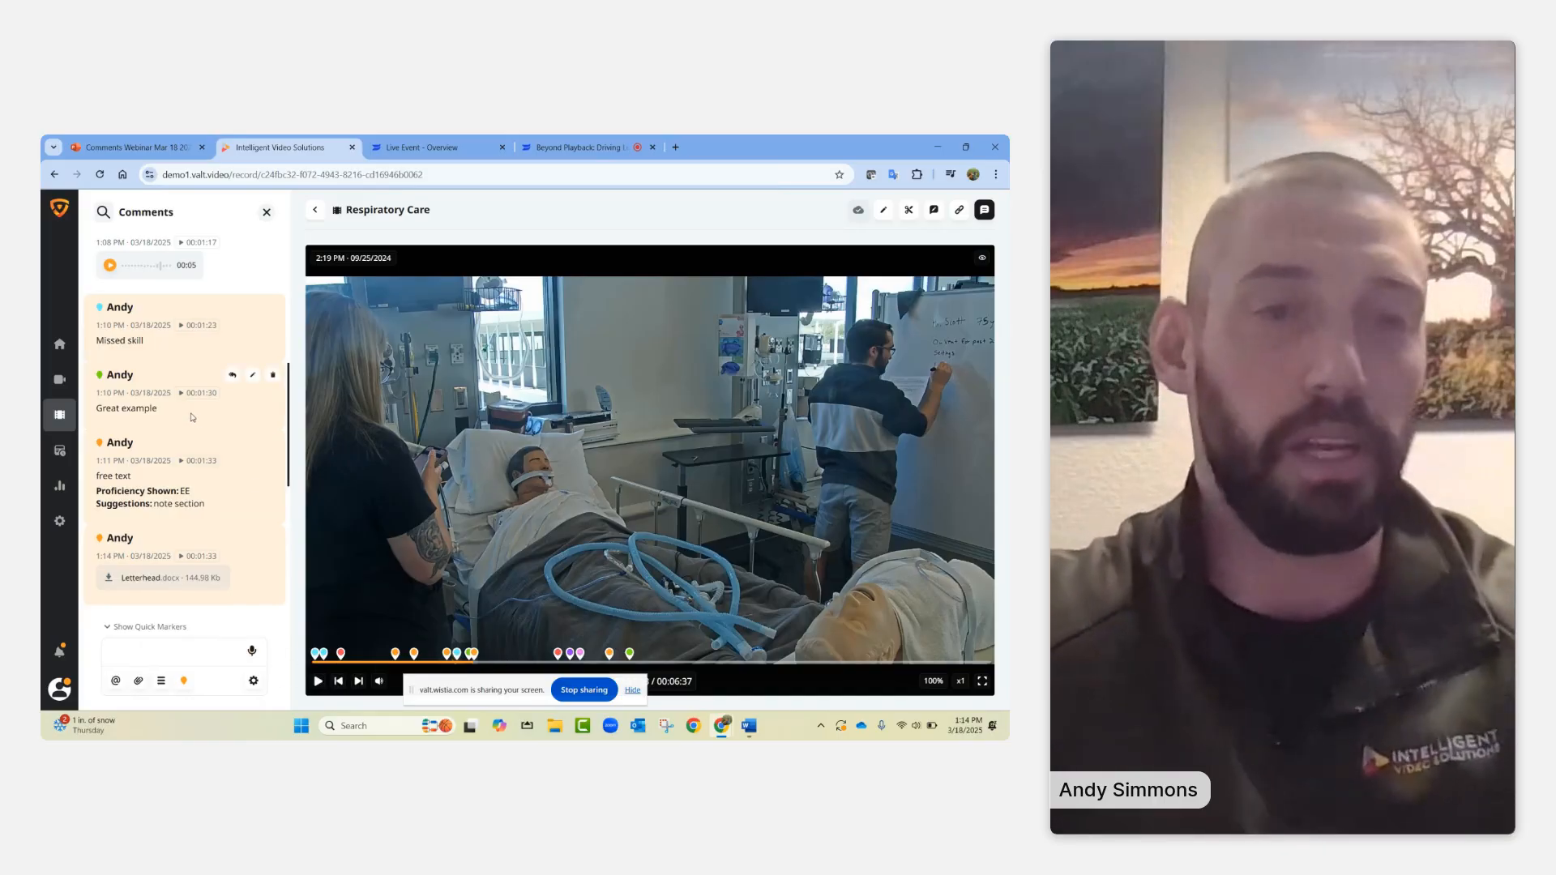
- Reply "what do you mean" to the Great example comment
left_click(231, 376)
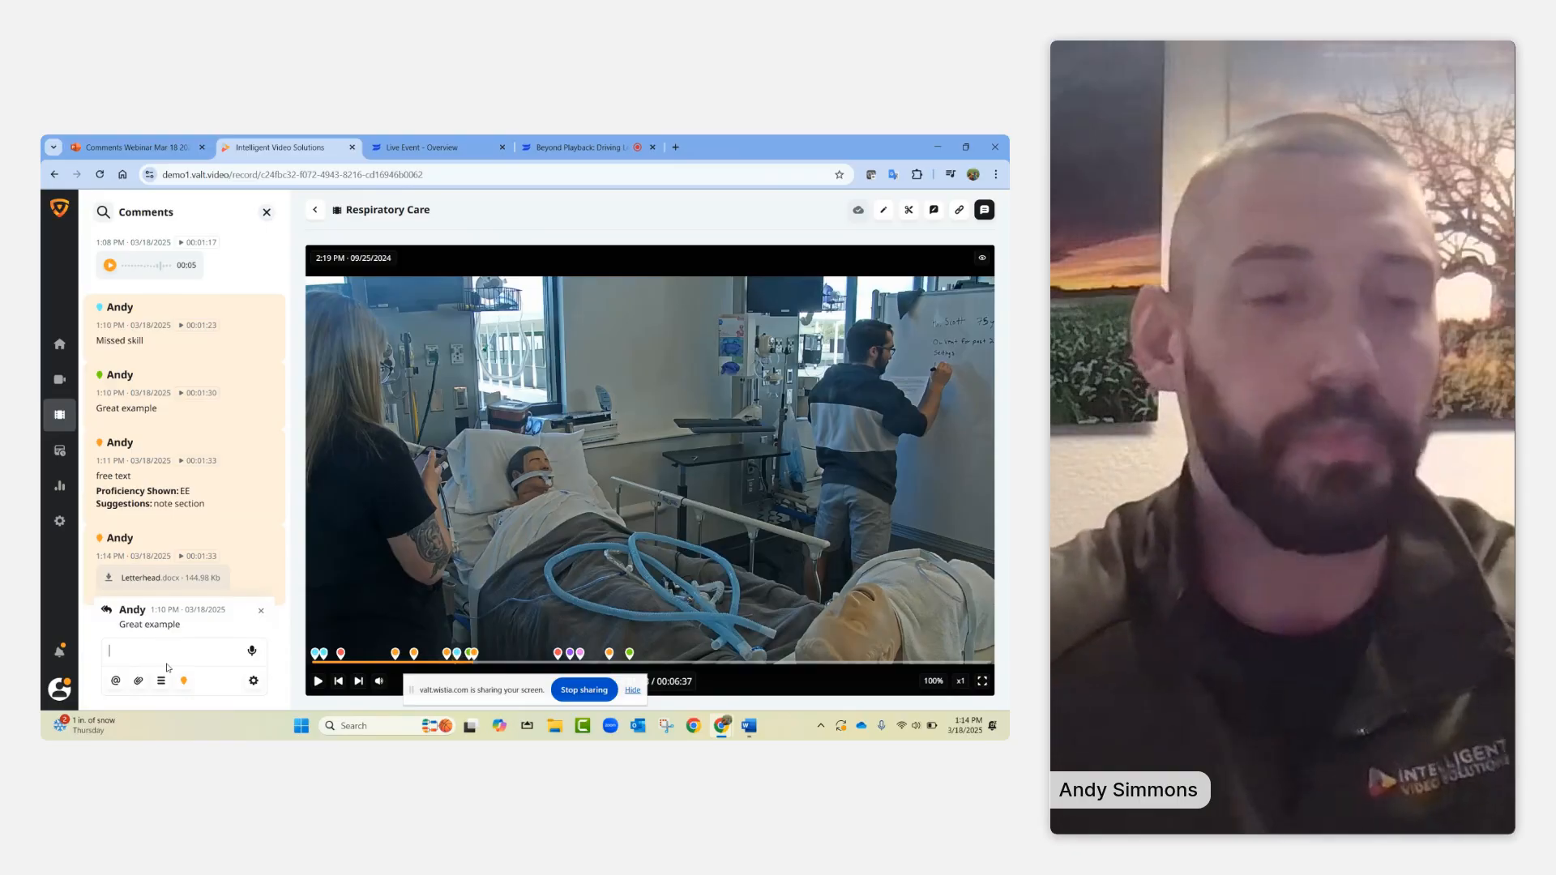
type("what do you mean")
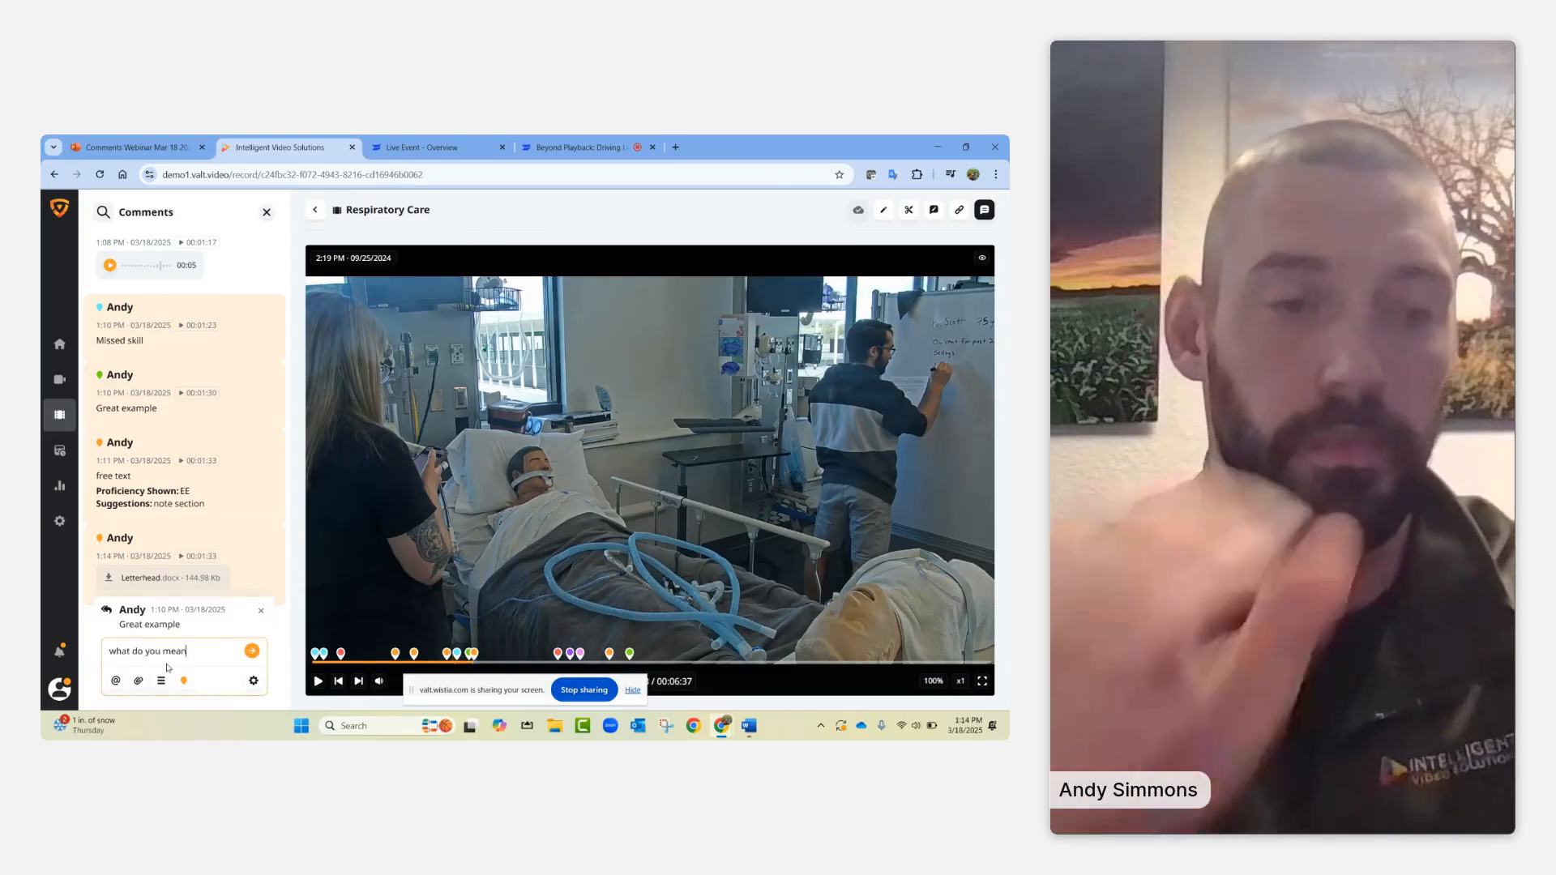
key("Return")
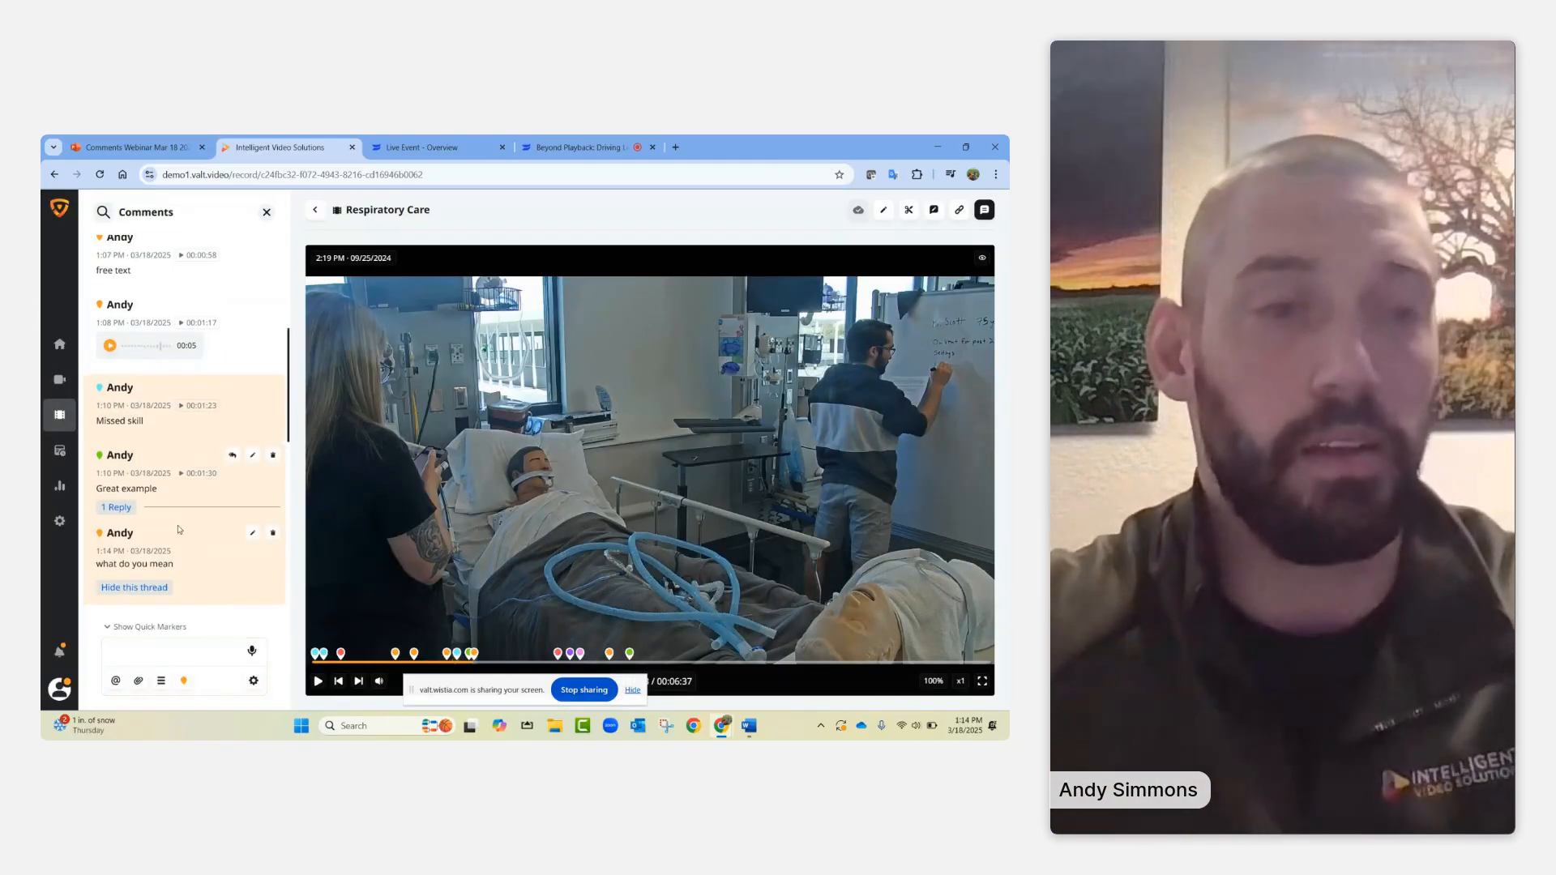
- Collapse the reply thread under the Great example comment and expand it again
left_click(135, 587)
scroll(181, 498, "down", 2)
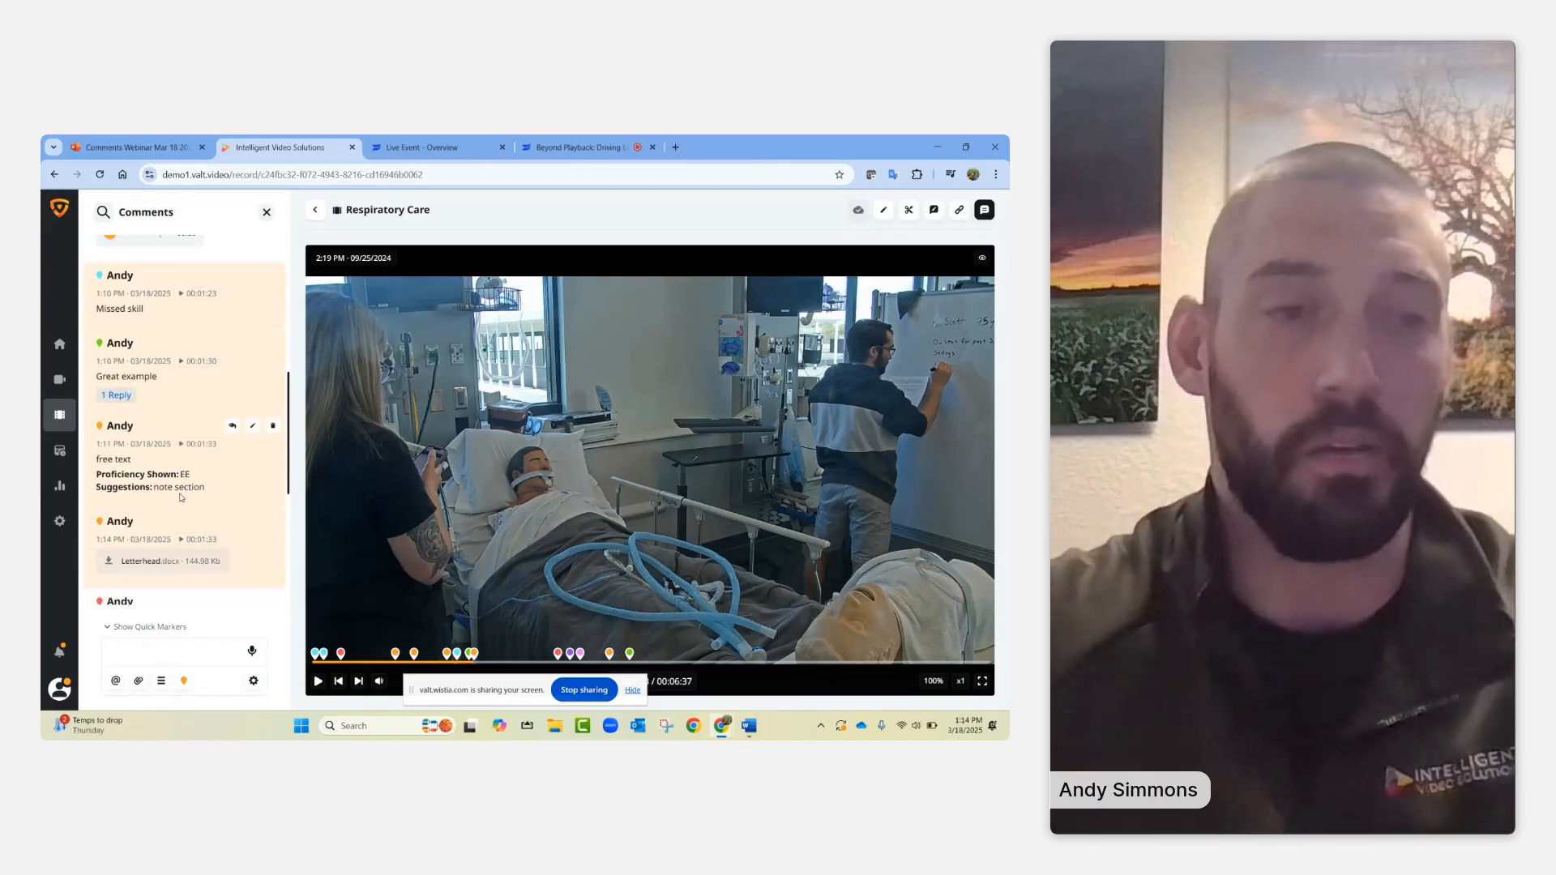
left_click(121, 391)
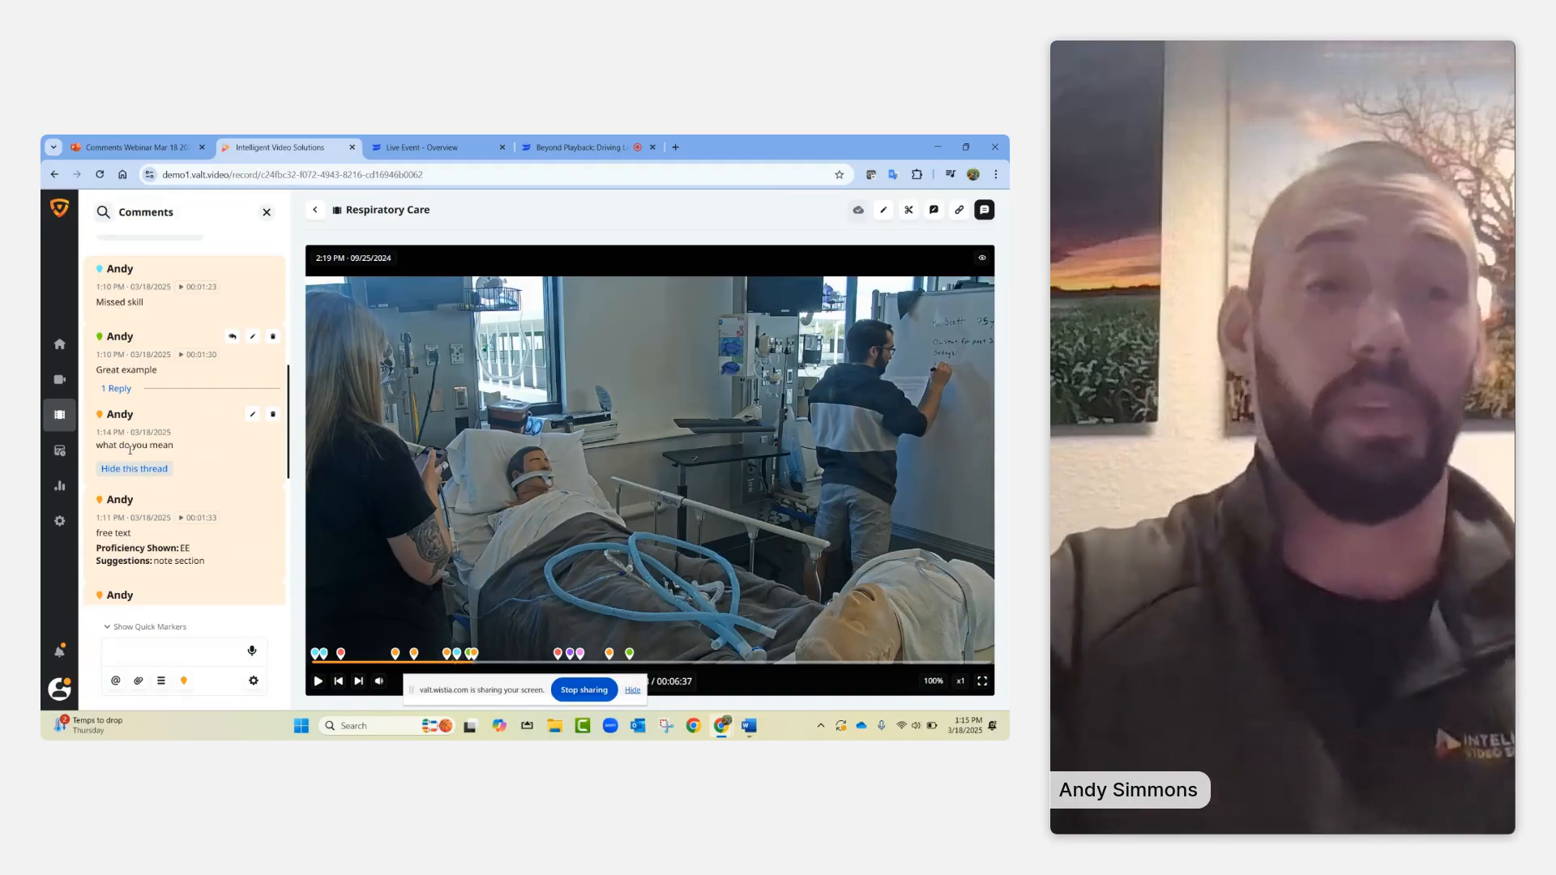
- Open the Skills Training Admin group for editing from the Users & Groups settings and go to its Rights section
left_click(62, 525)
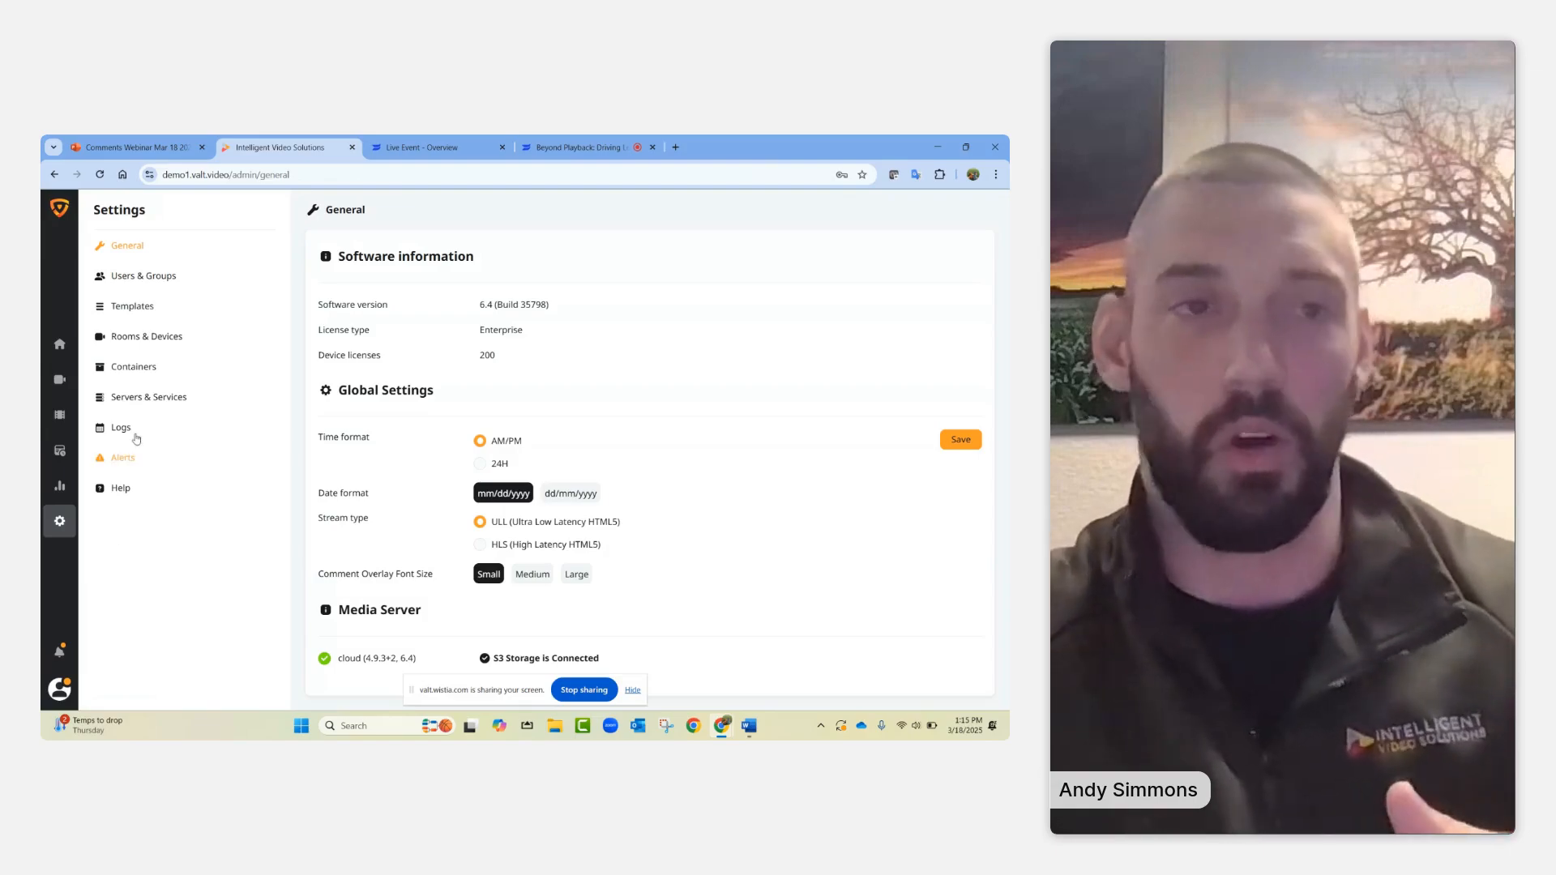
left_click(154, 283)
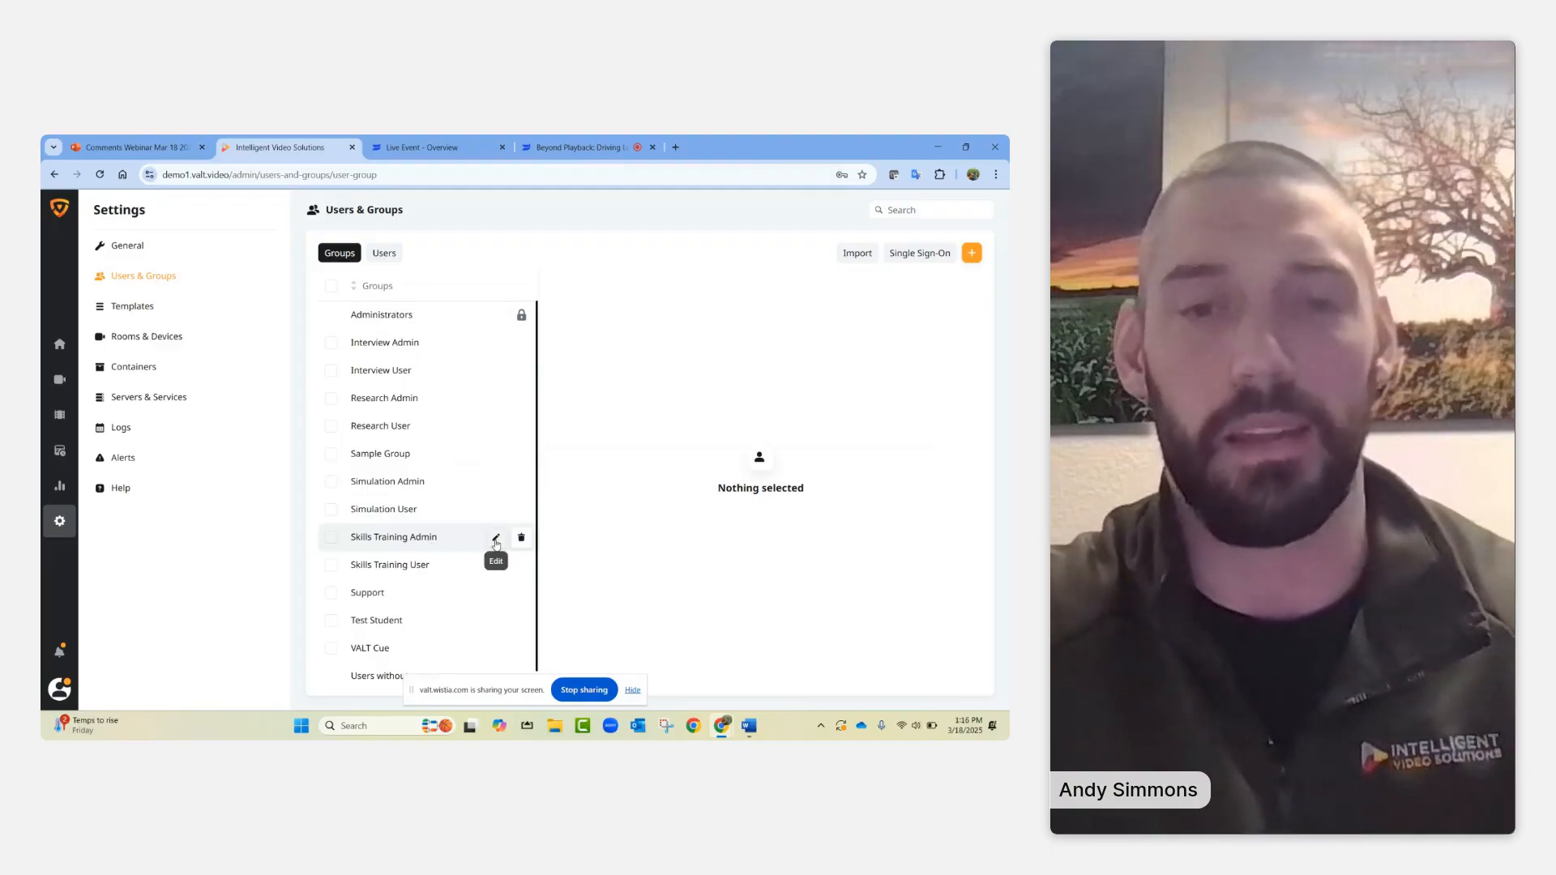
left_click(495, 540)
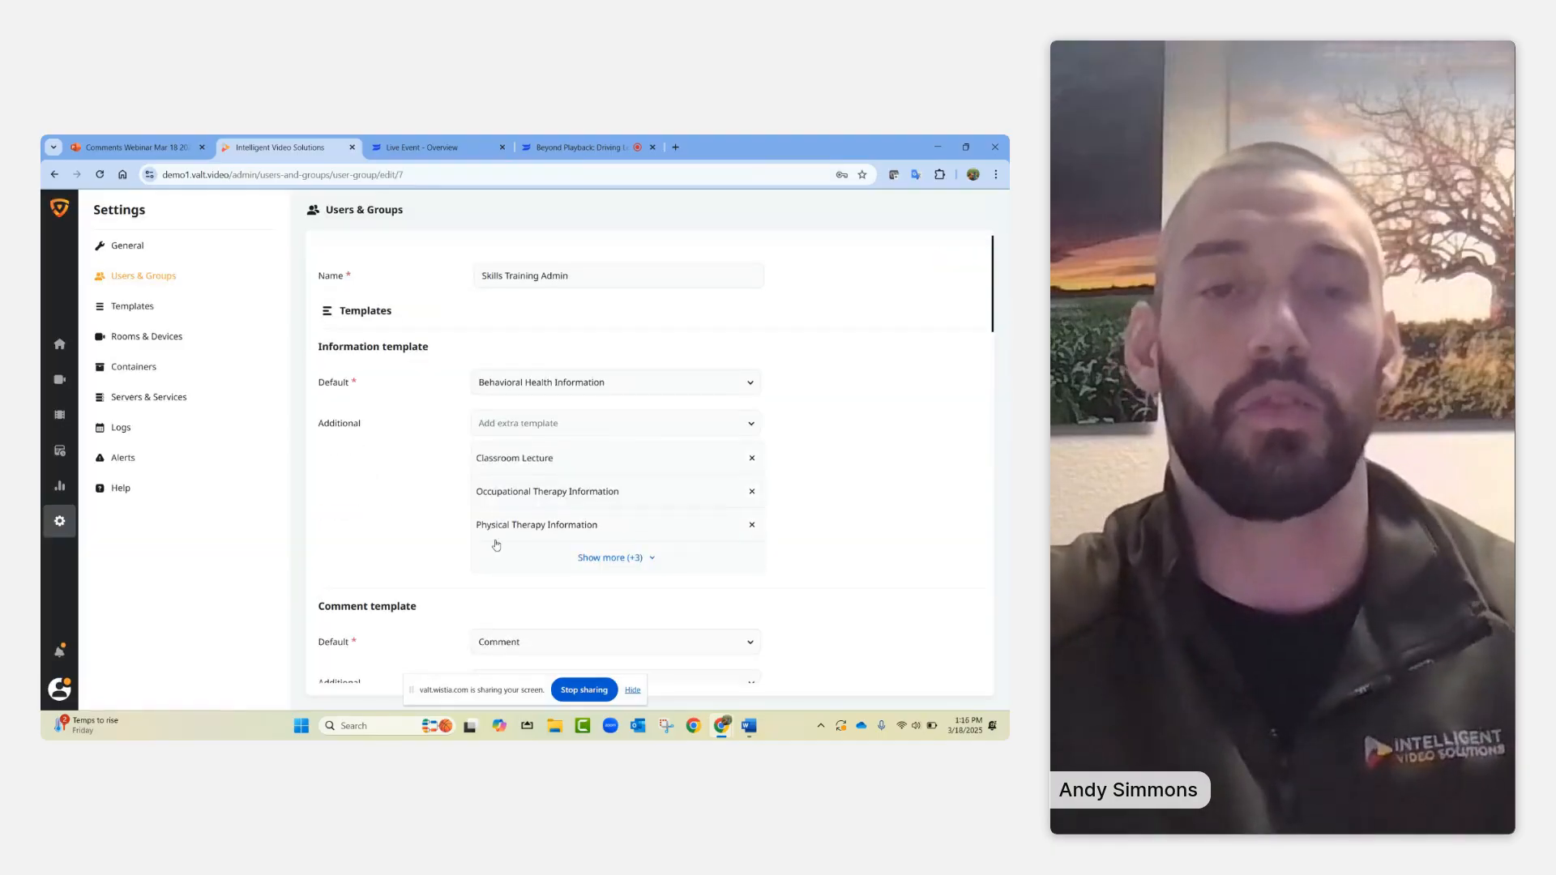
scroll(496, 545, "down", 15)
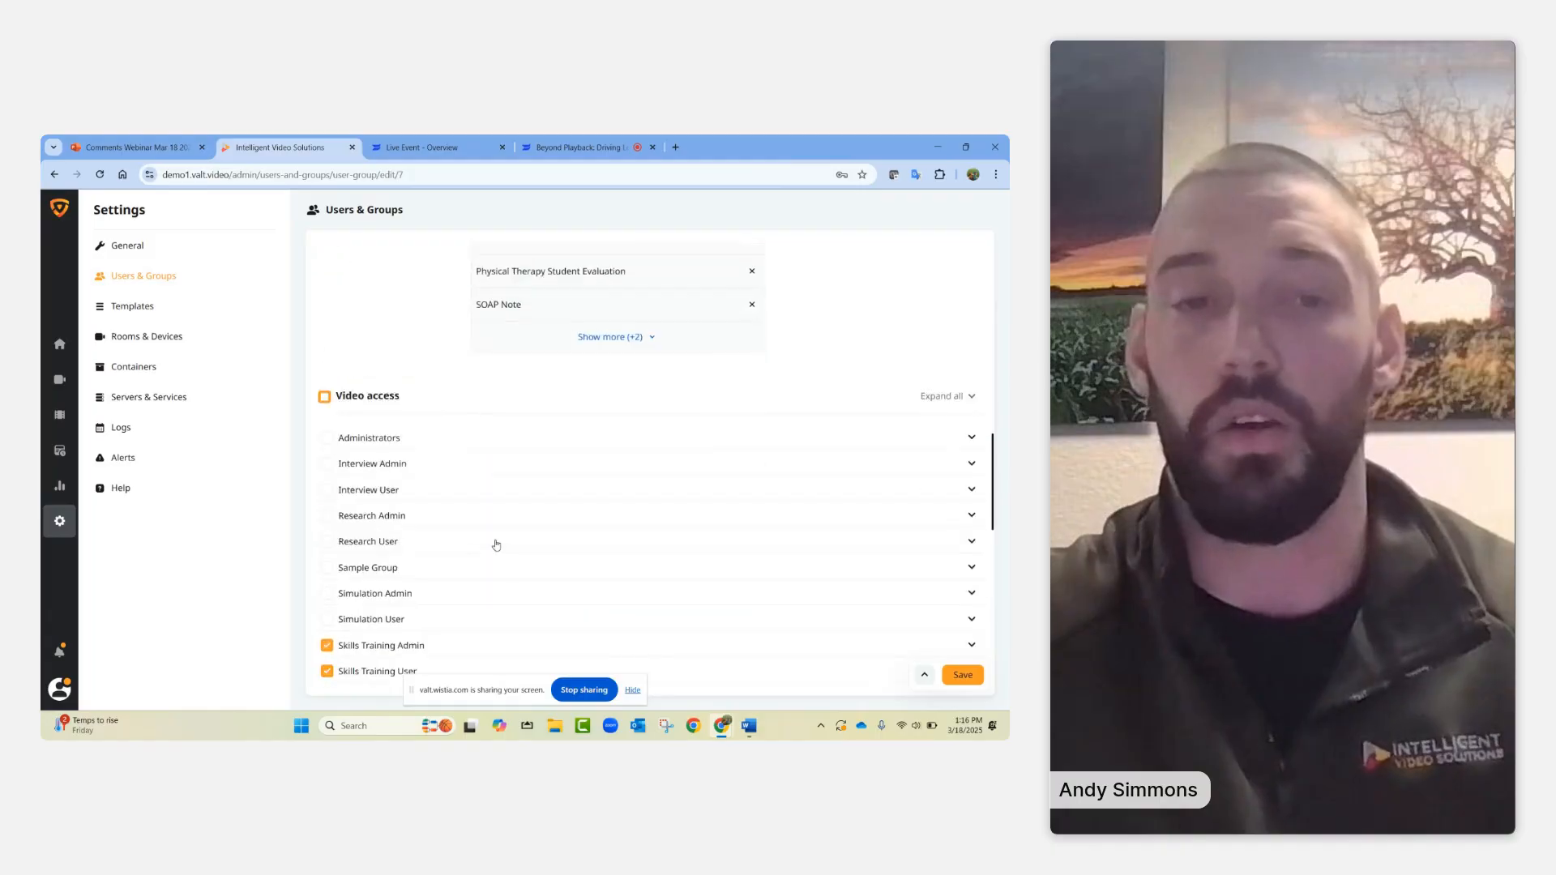
scroll(496, 545, "down", 10)
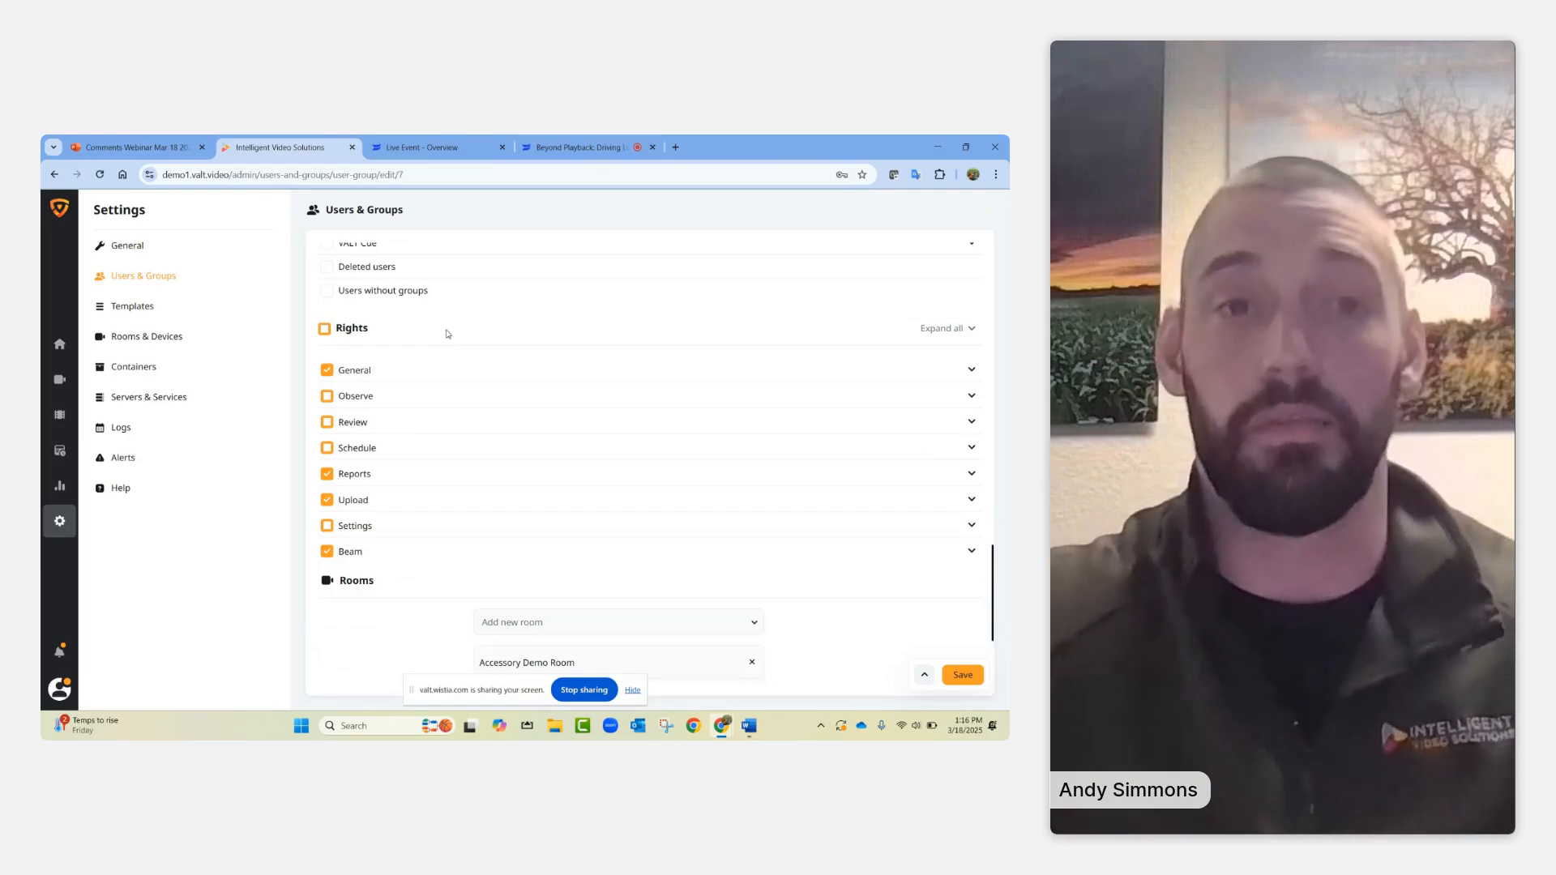
- Expand all rights categories of the group to view the individual permissions, and collapse them all again
left_click(965, 332)
scroll(746, 340, "down", 2)
scroll(747, 341, "up", 1)
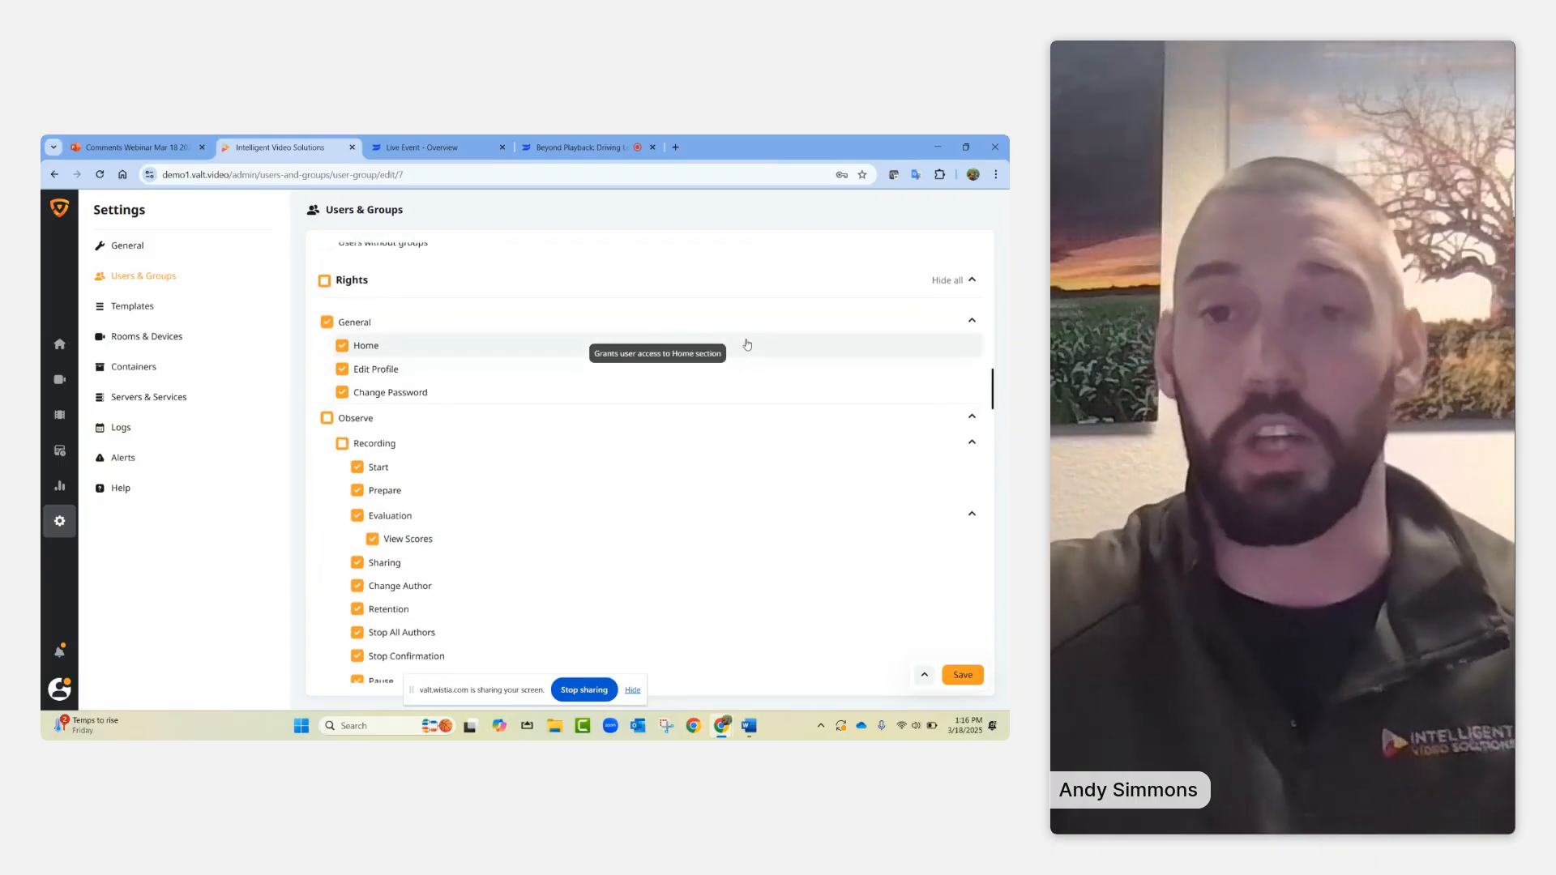
mouse_move(409, 329)
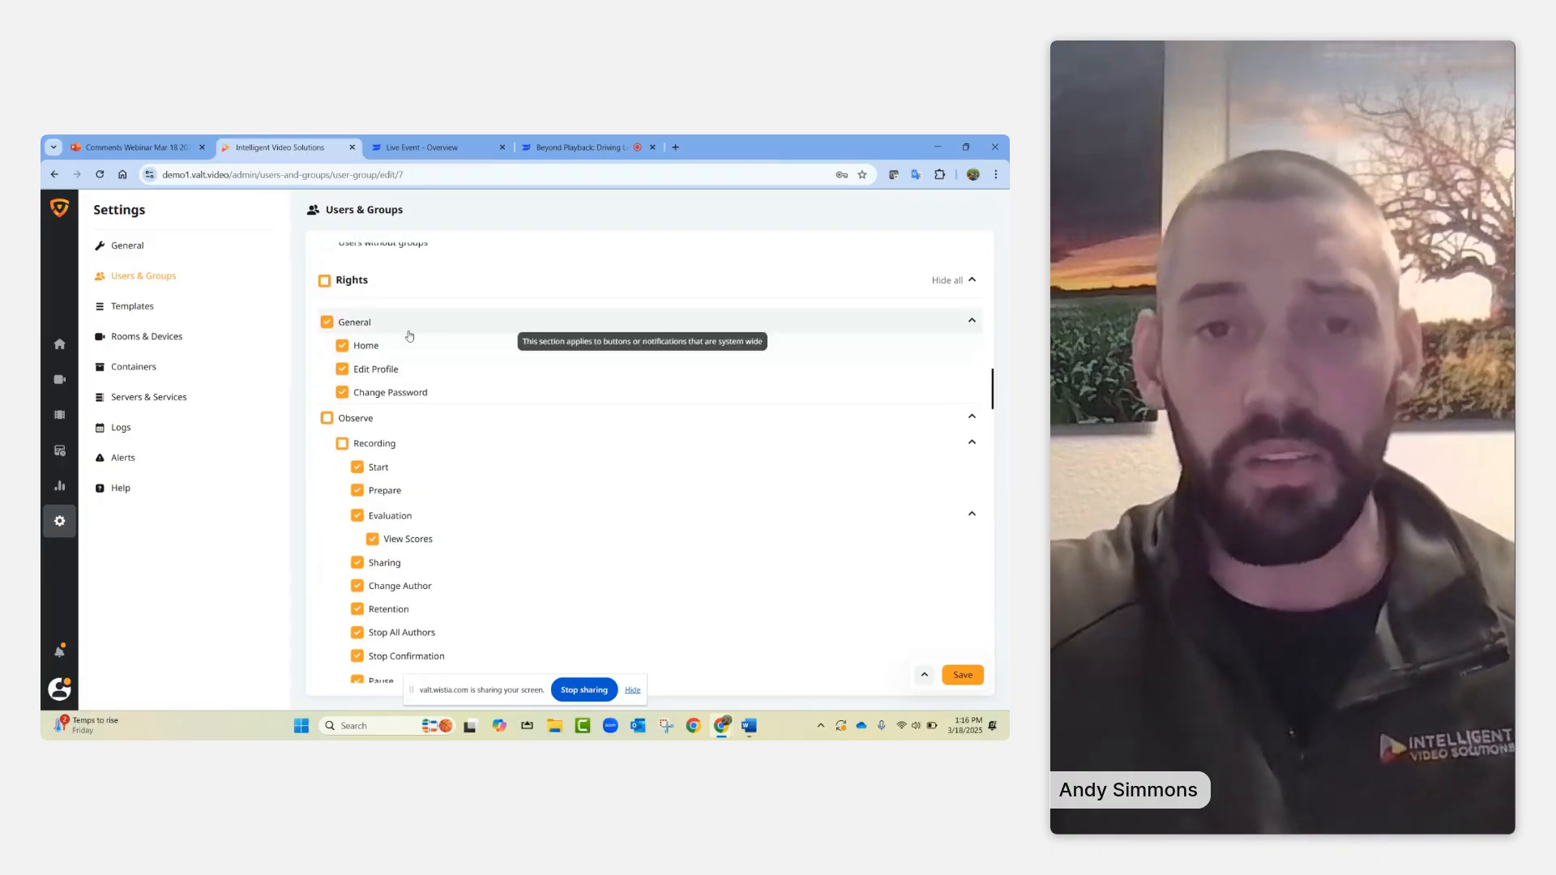
left_click(961, 281)
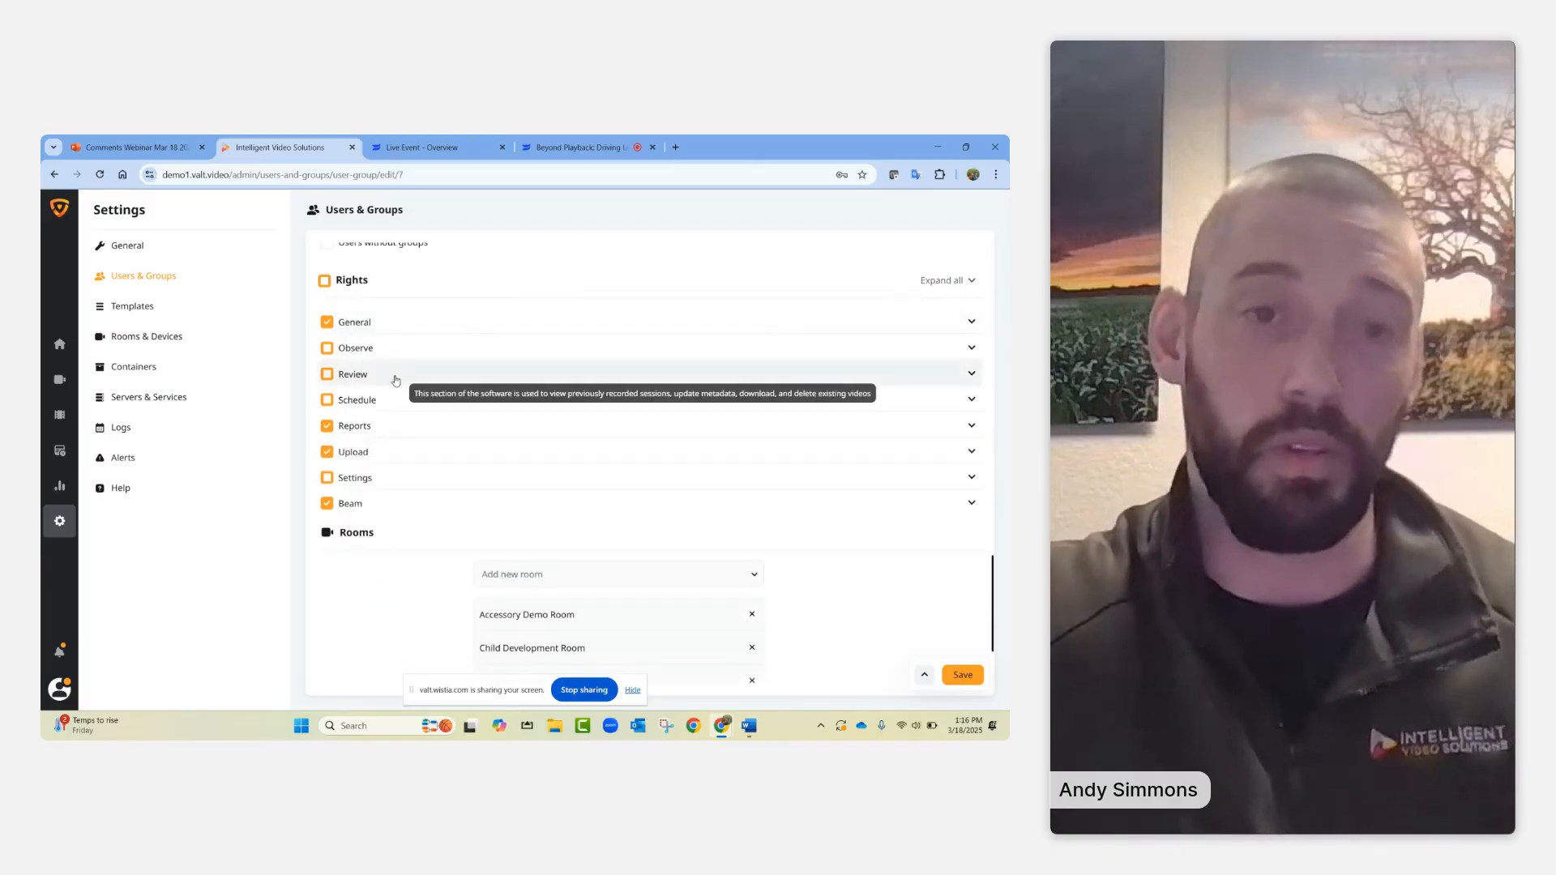
- Expand the Review rights and their Comments subgroup to show the commenting permissions for recorded videos
mouse_move(389, 355)
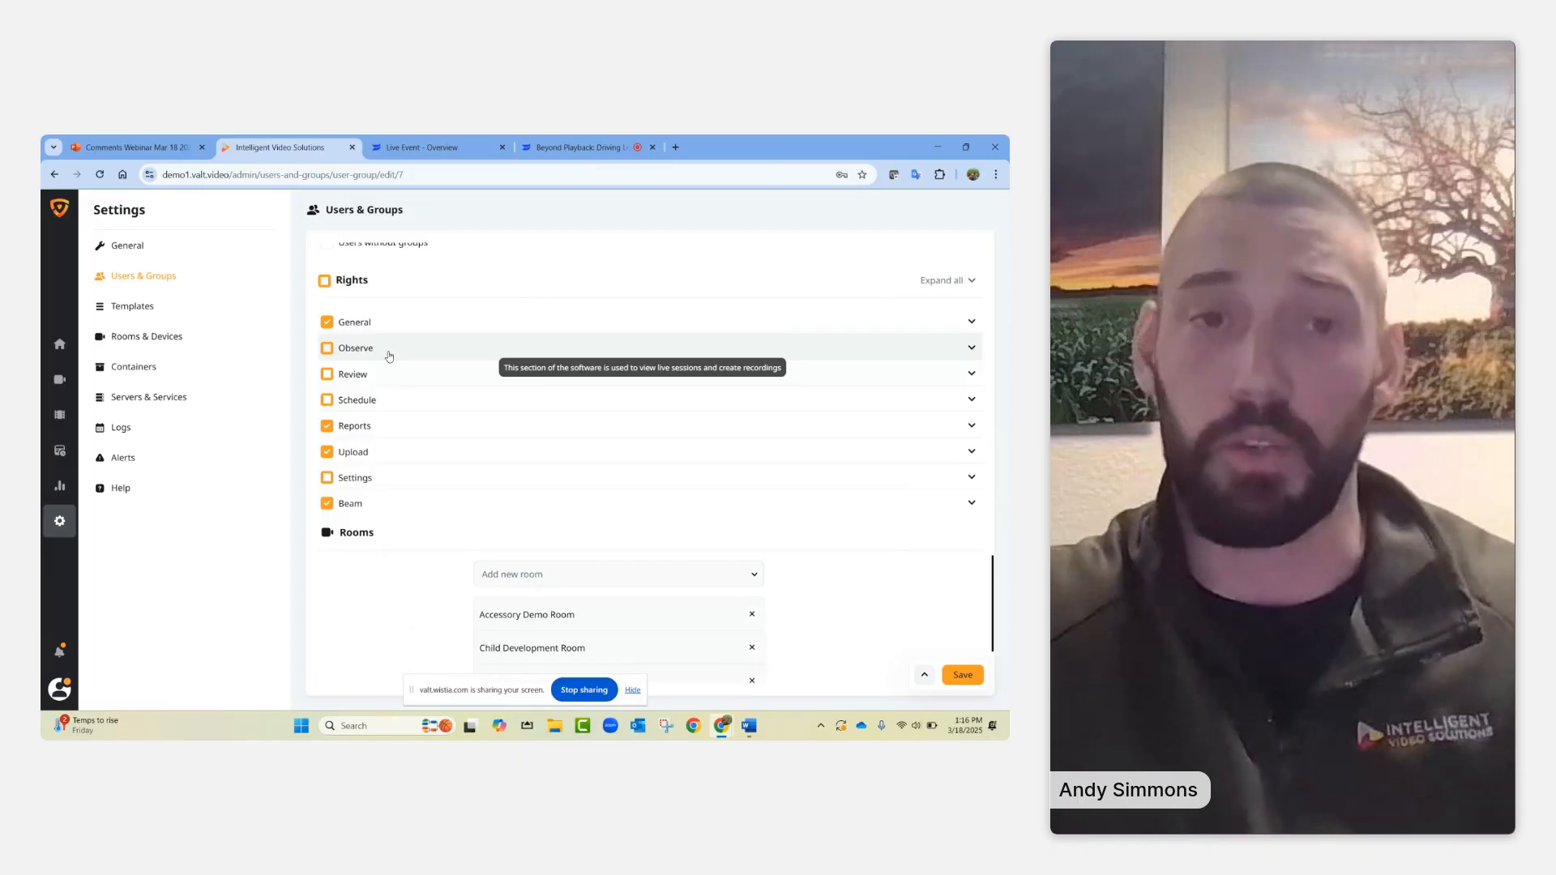
left_click(456, 383)
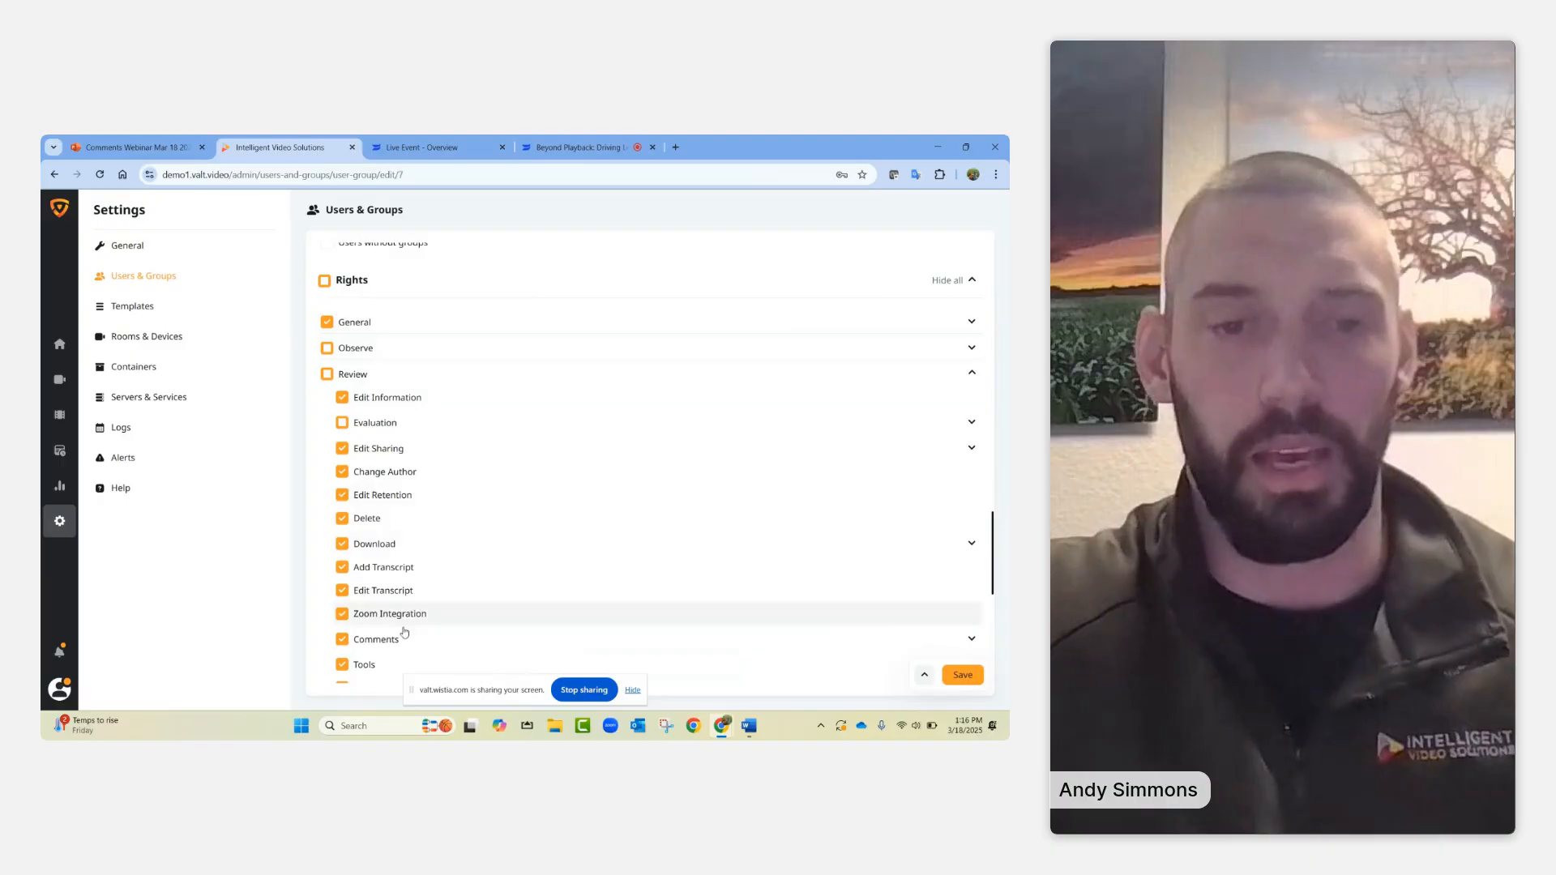
mouse_move(371, 646)
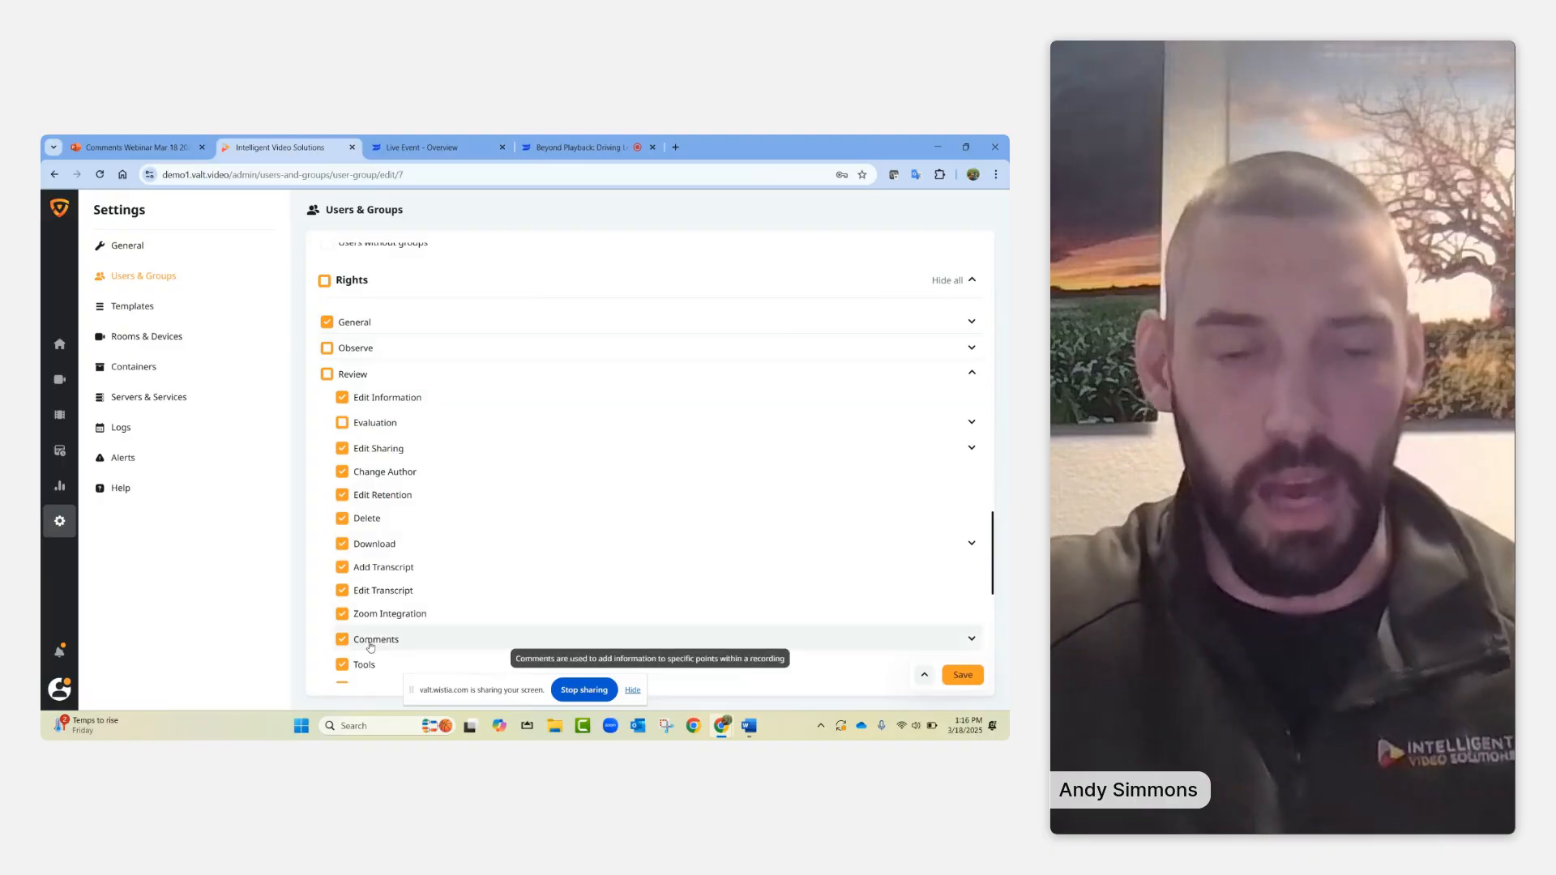
left_click(516, 640)
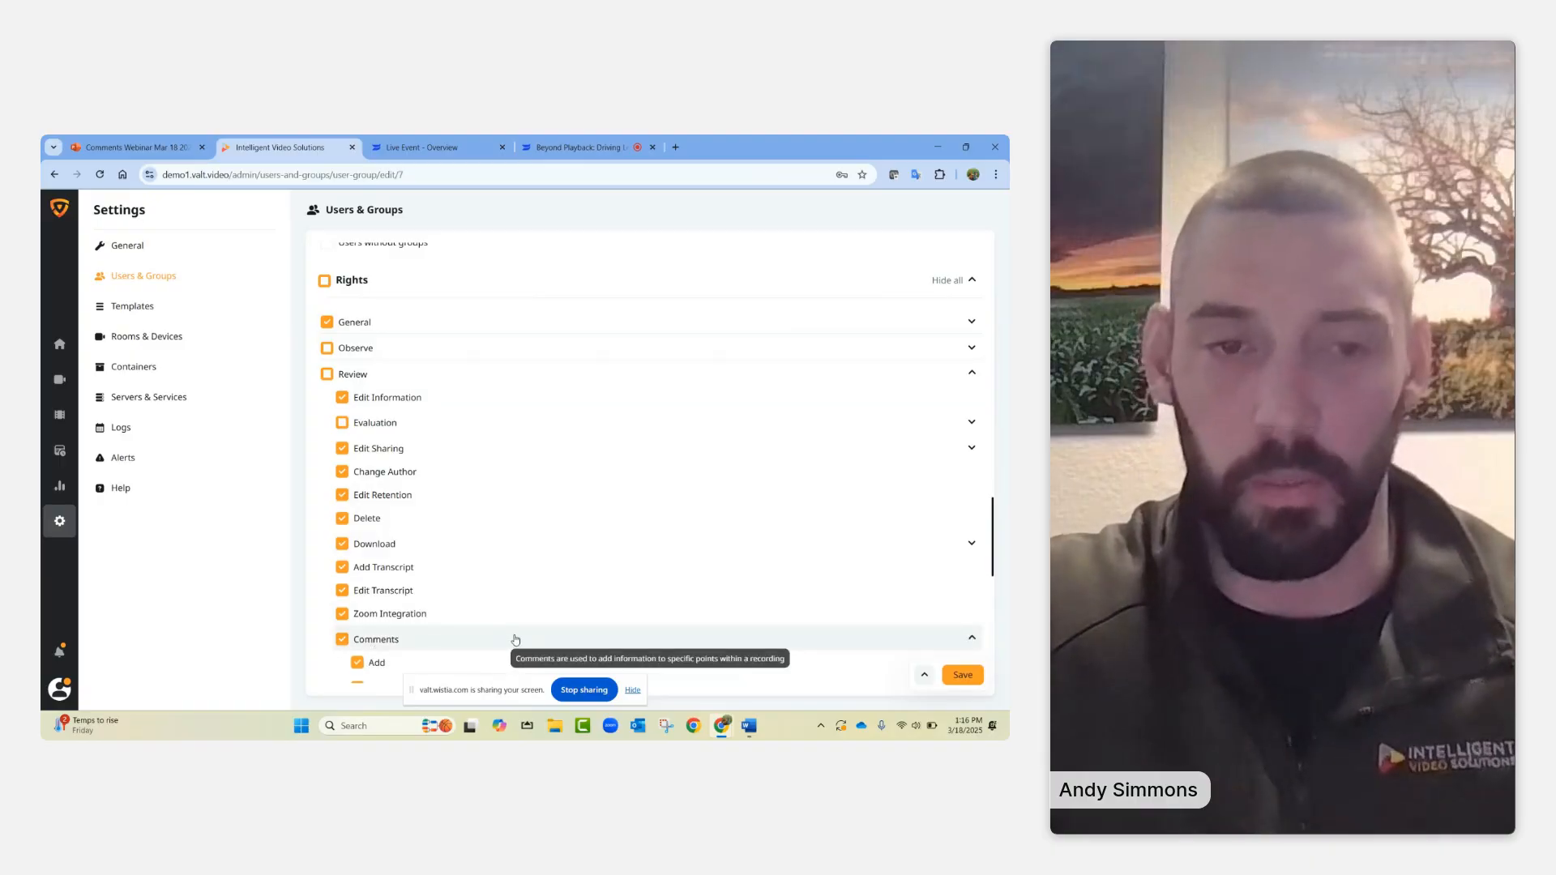
scroll(515, 640, "down", 3)
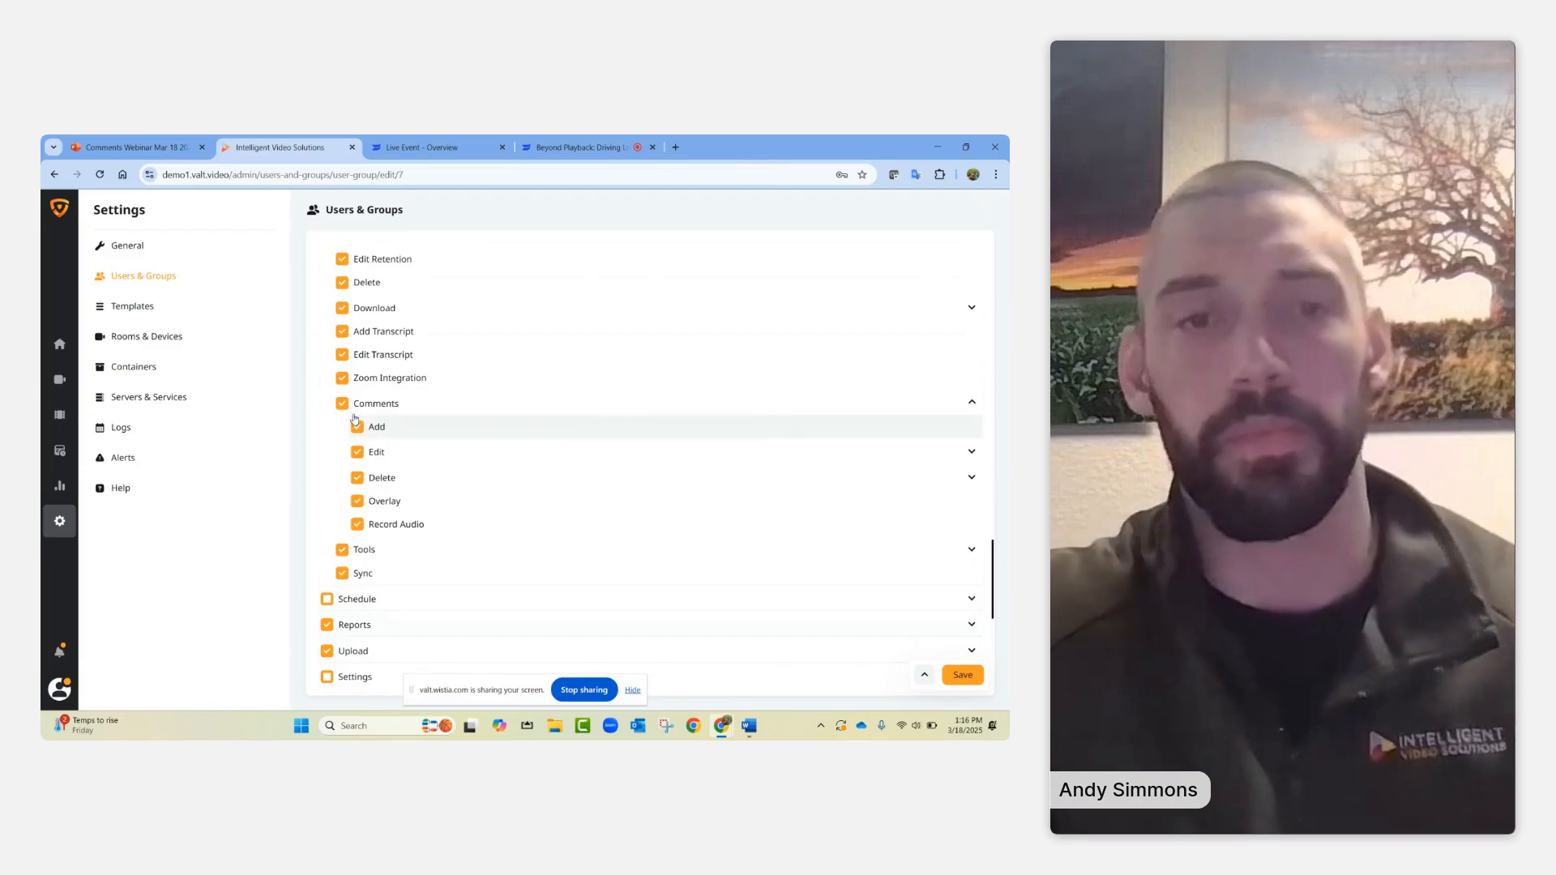
- Examine the All Authors options under the Edit and Delete comment rights in Review, and collapse both
mouse_move(468, 436)
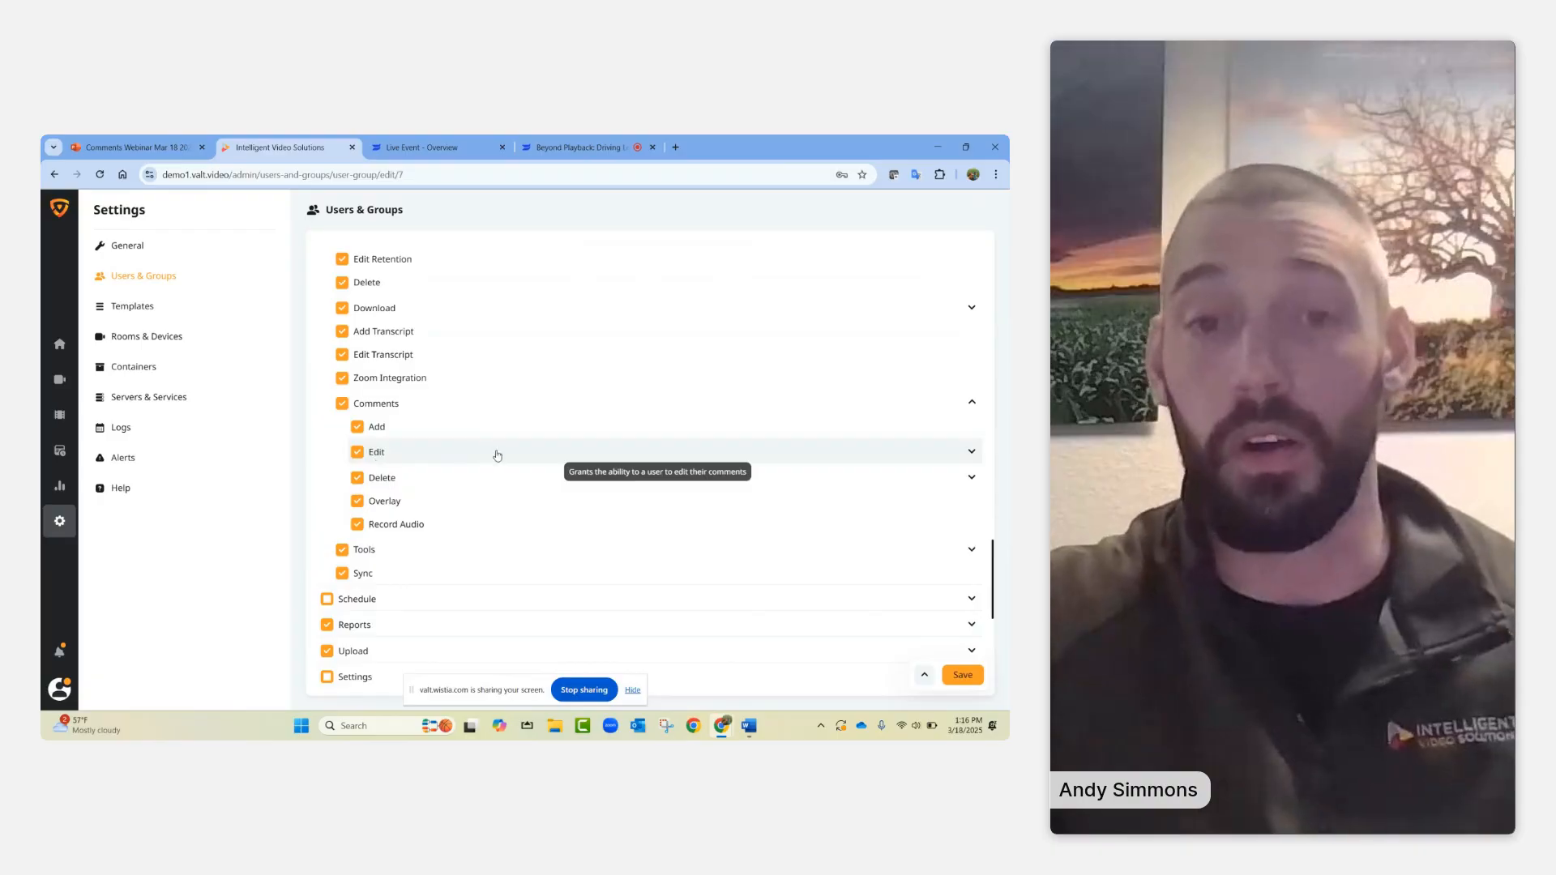
left_click(502, 454)
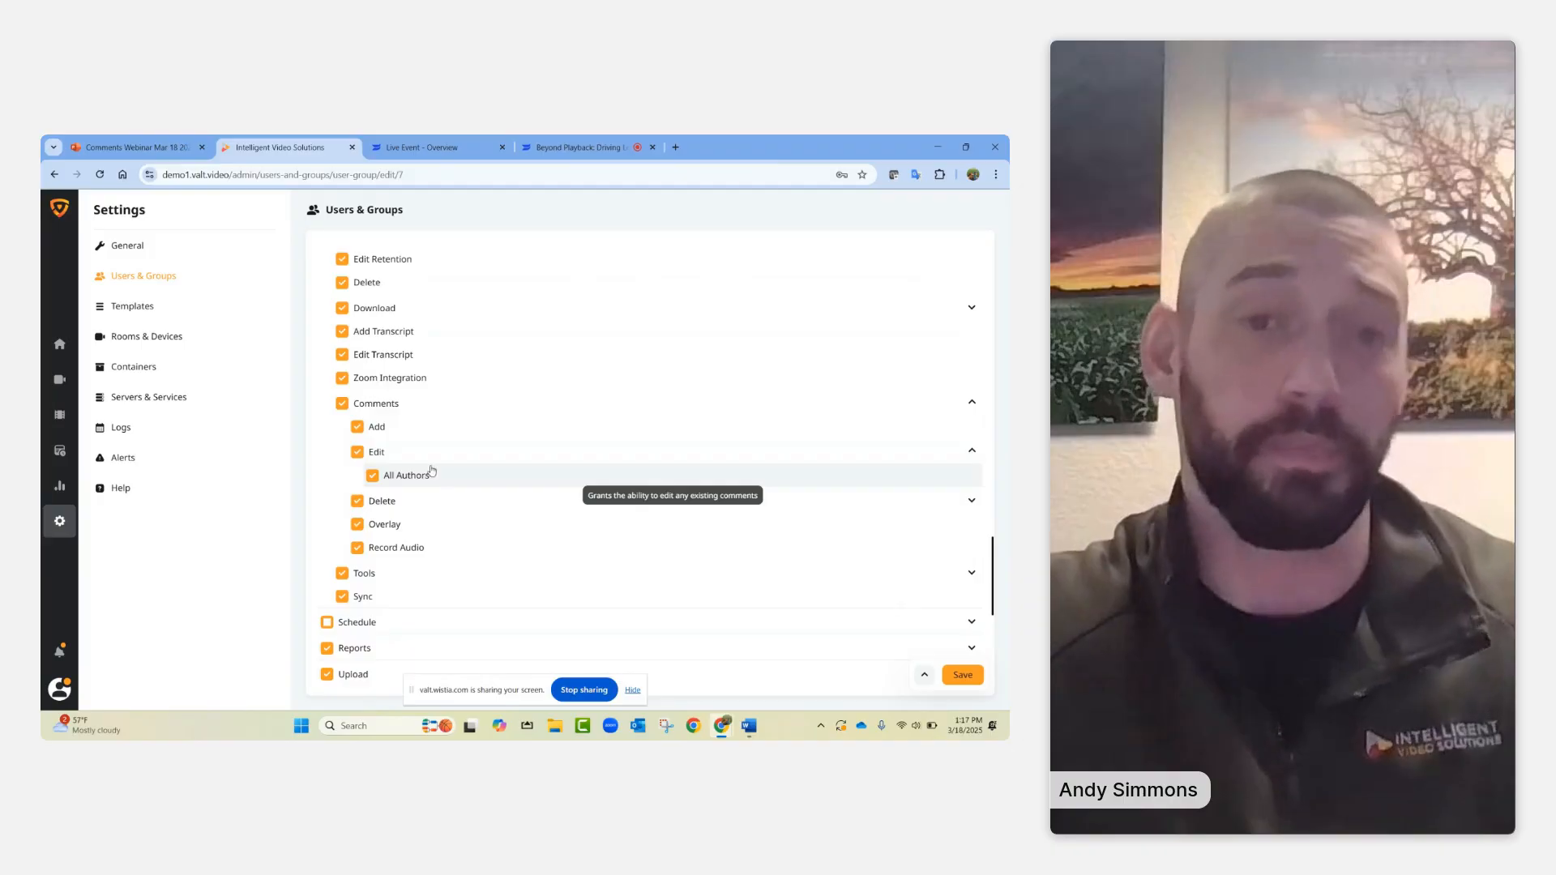
left_click(447, 457)
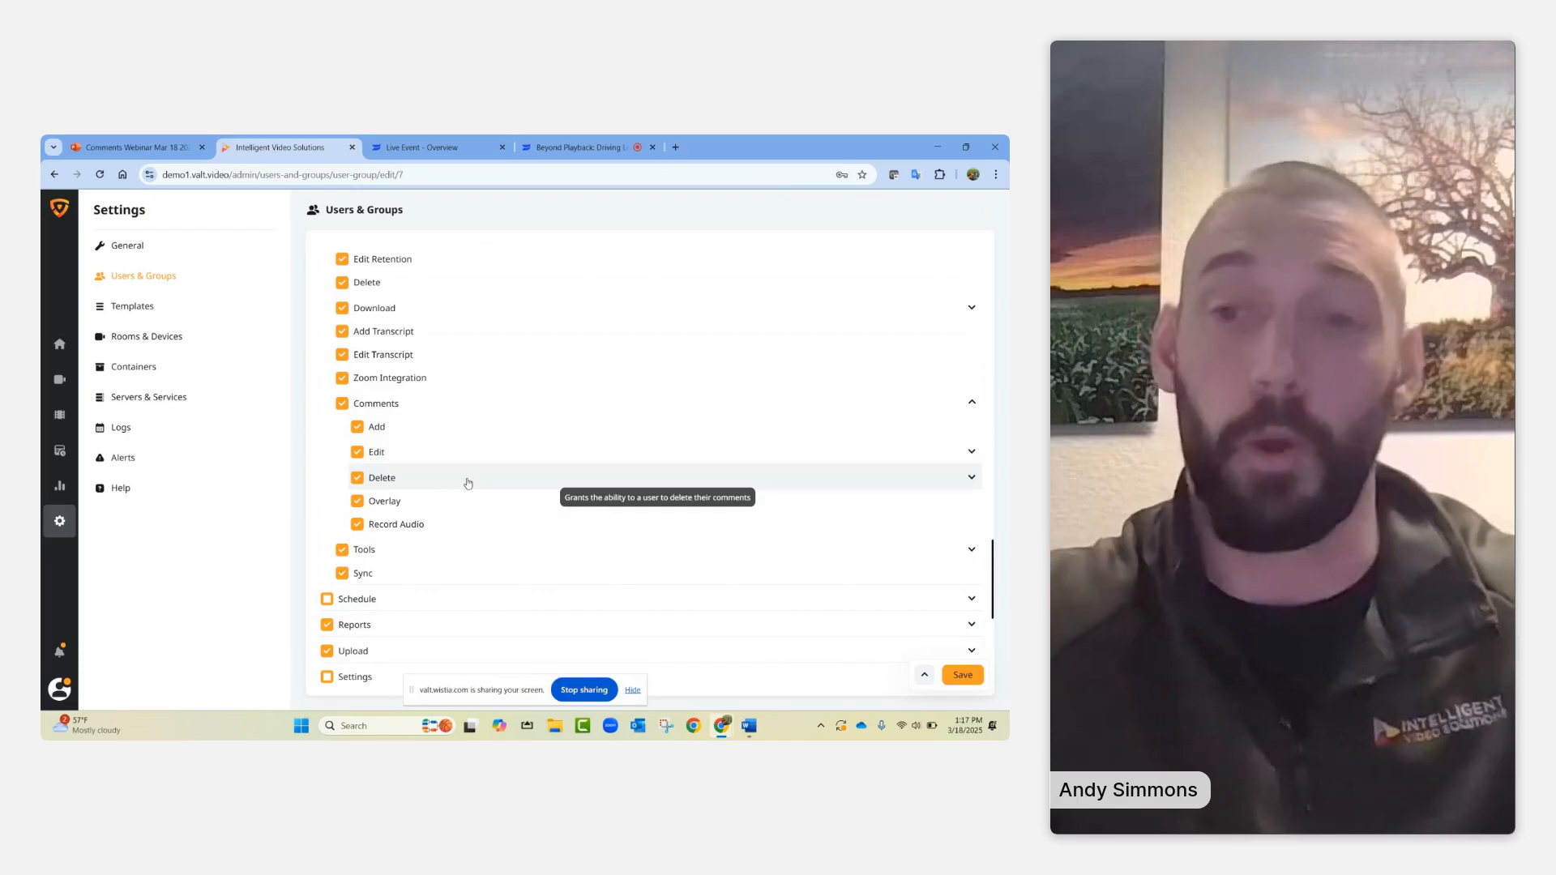
left_click(469, 481)
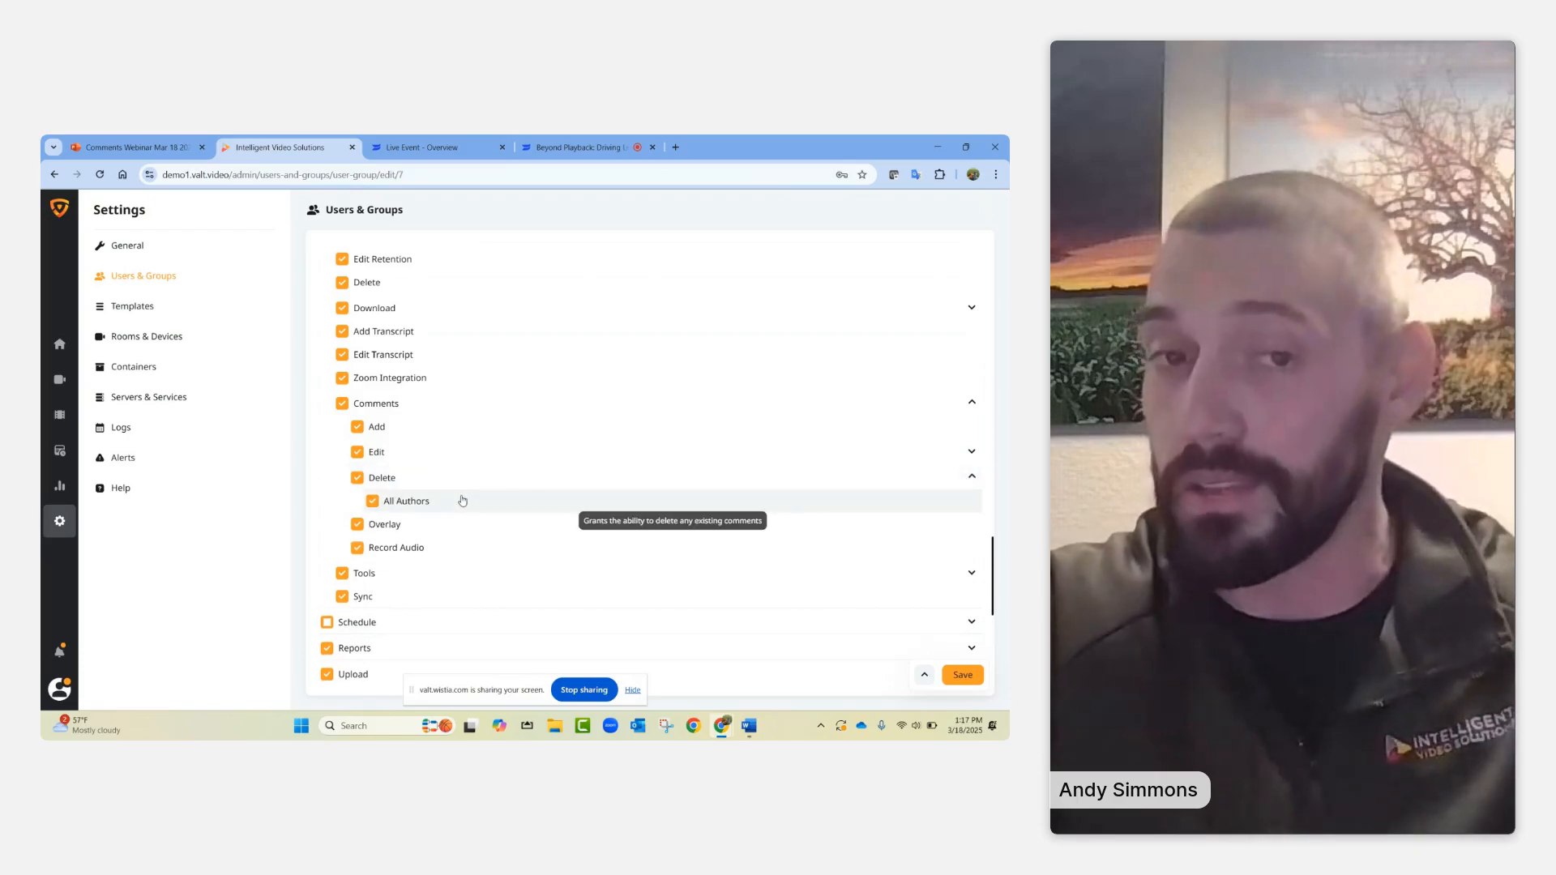
left_click(470, 455)
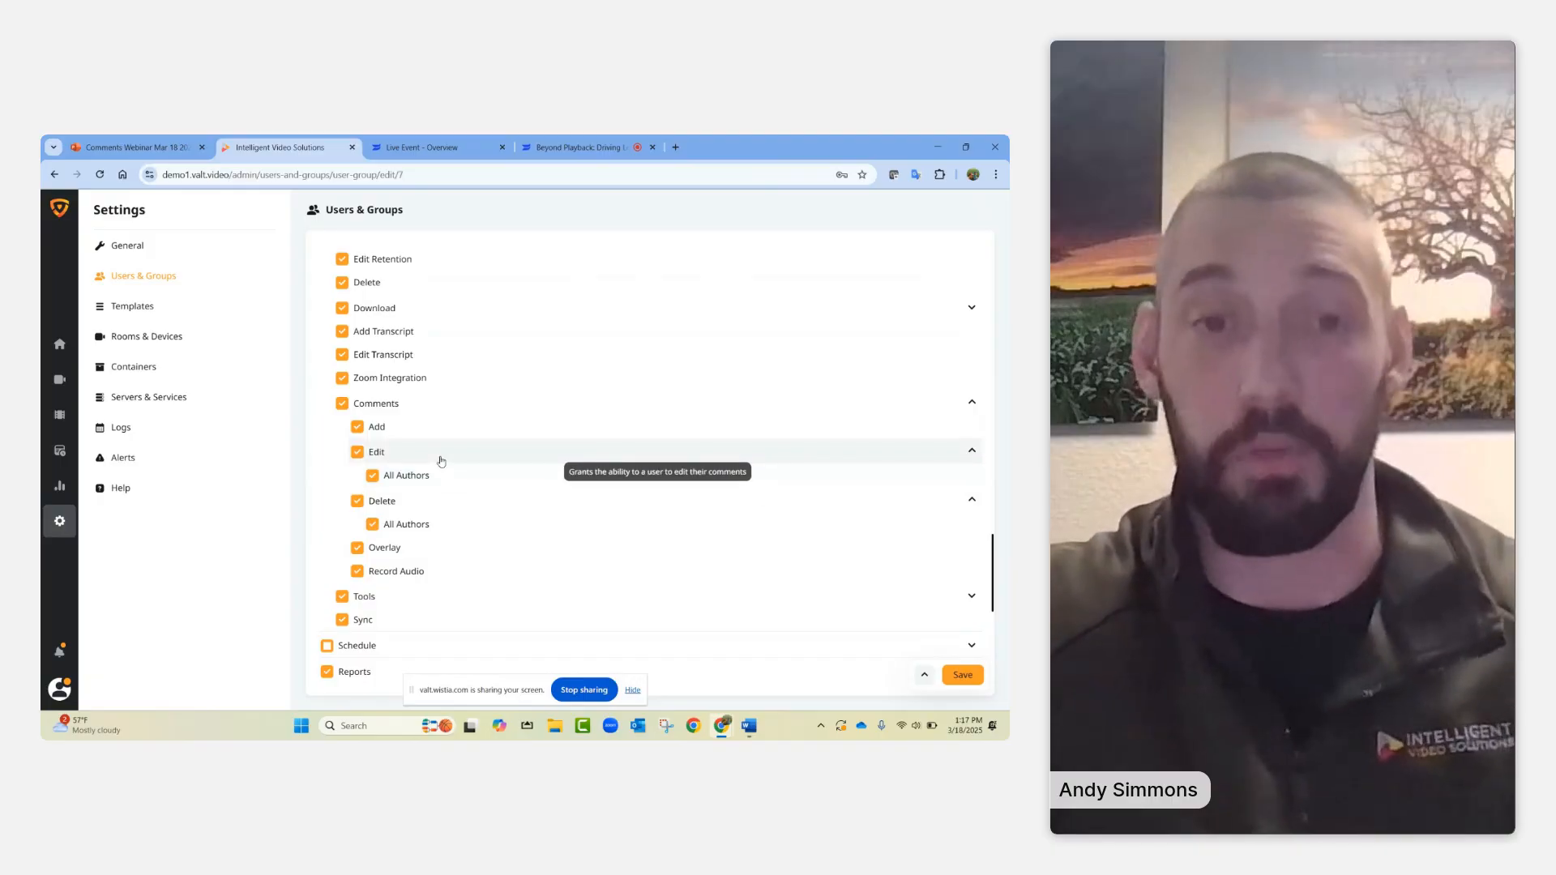
left_click(441, 458)
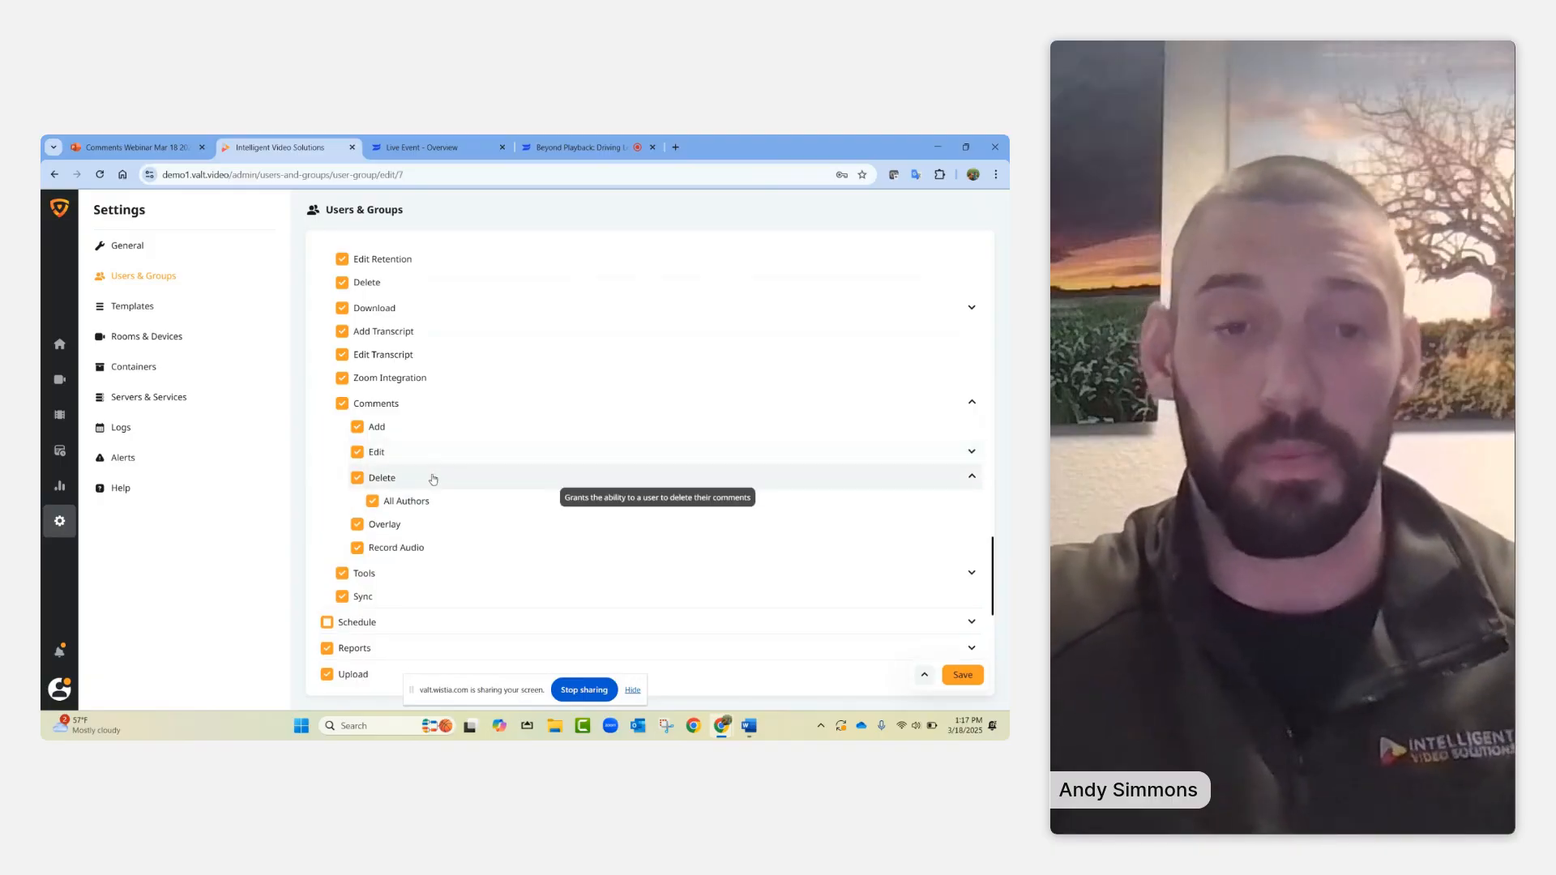
left_click(433, 479)
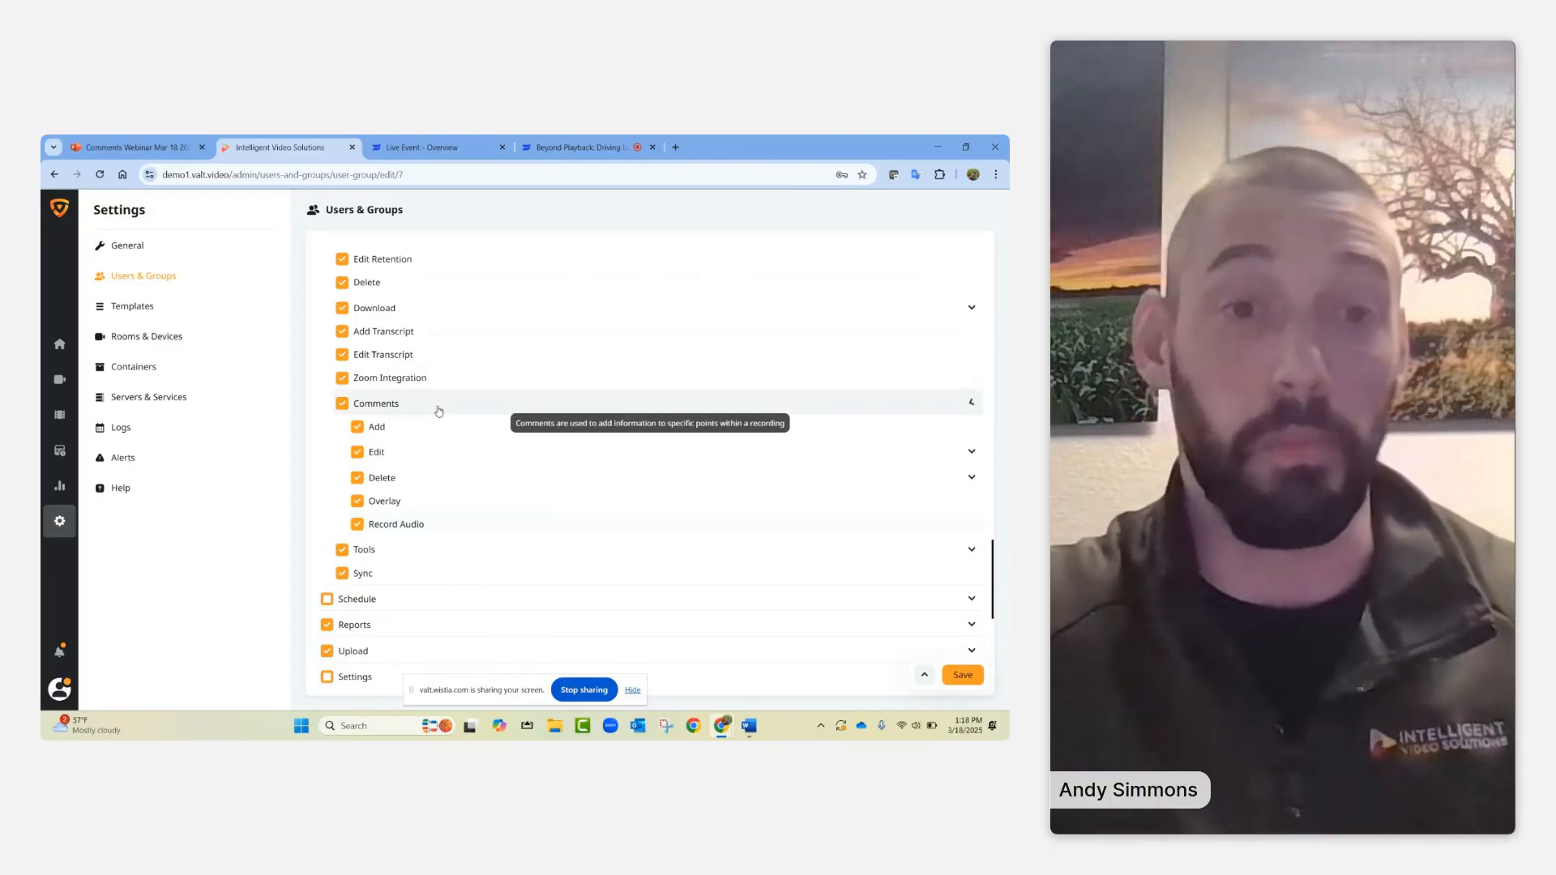
- Collapse the Comments subgroup and the whole Review category in the group's rights
left_click(439, 411)
scroll(436, 410, "up", 3)
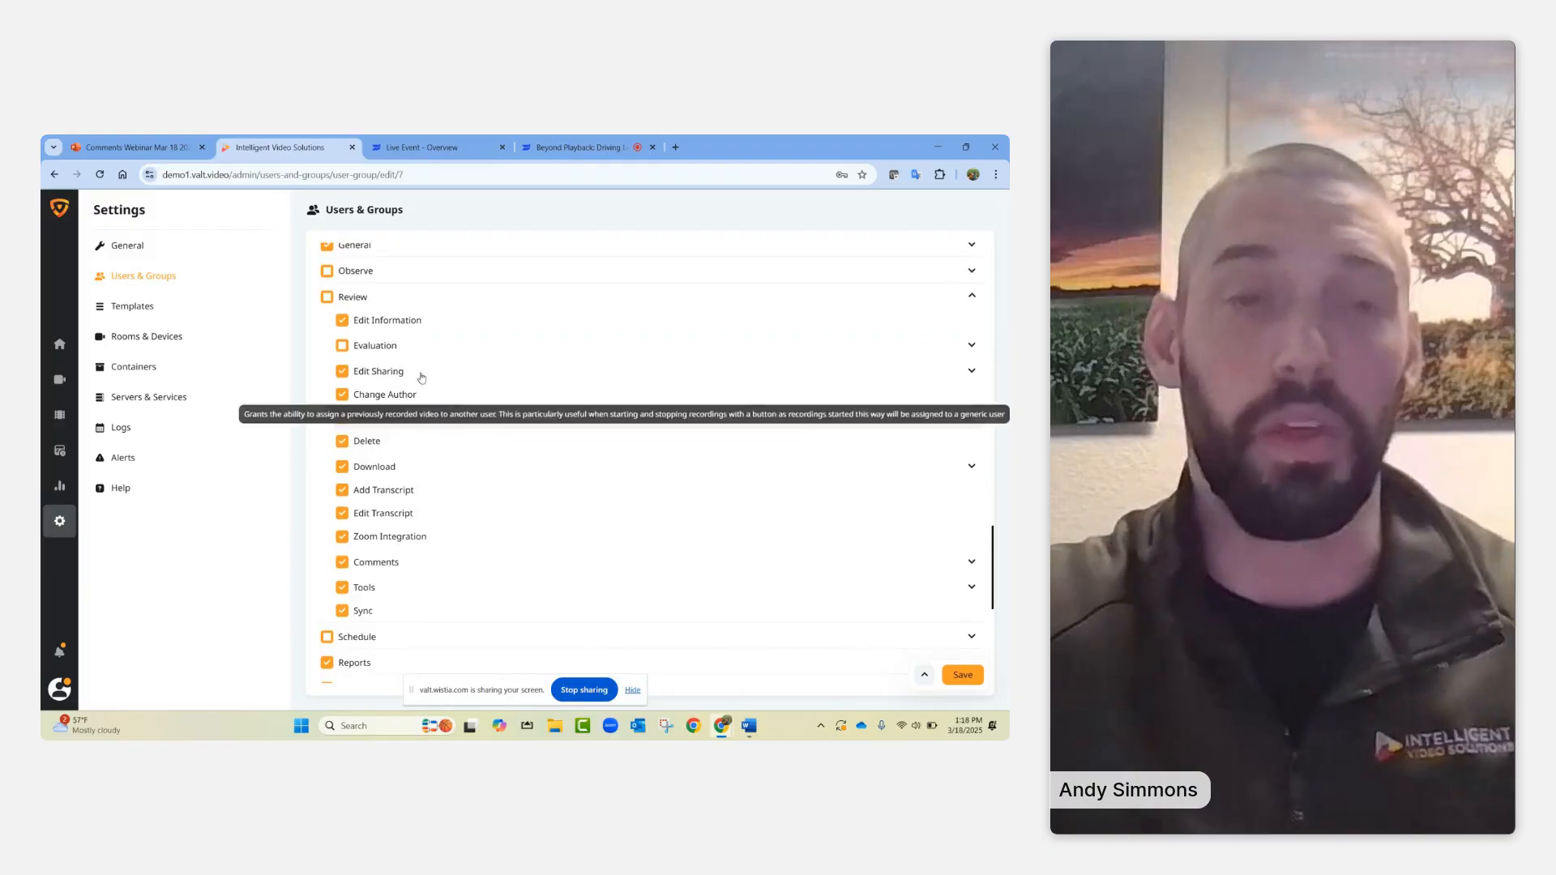
left_click(399, 302)
scroll(400, 312, "up", 2)
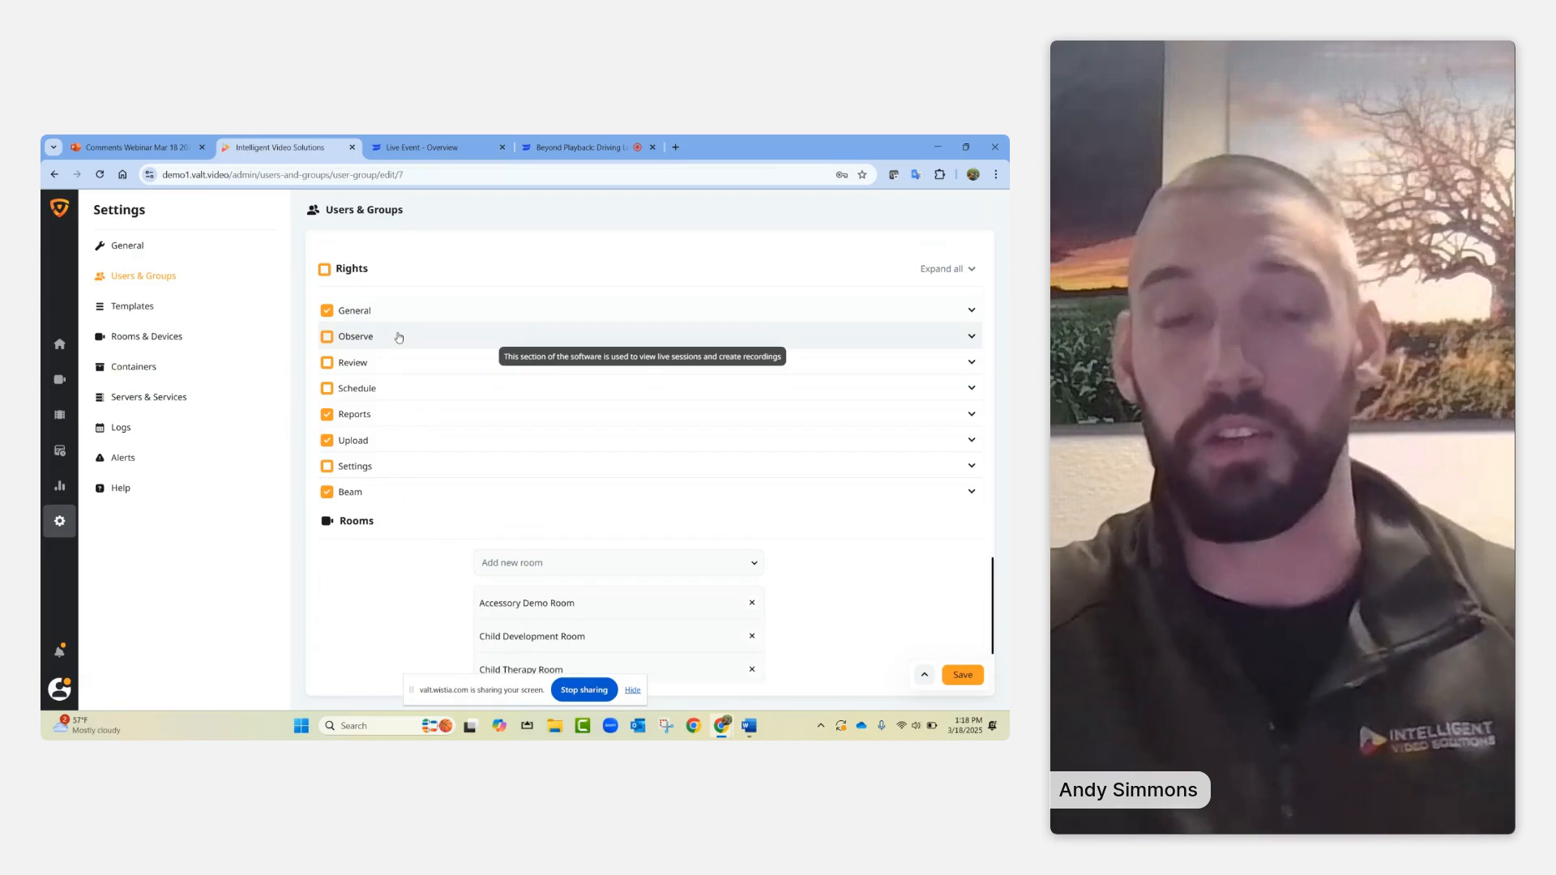
- Expand Observe, Recording and Comments in the group's rights to examine the commenting permissions for live video
left_click(399, 338)
mouse_move(402, 367)
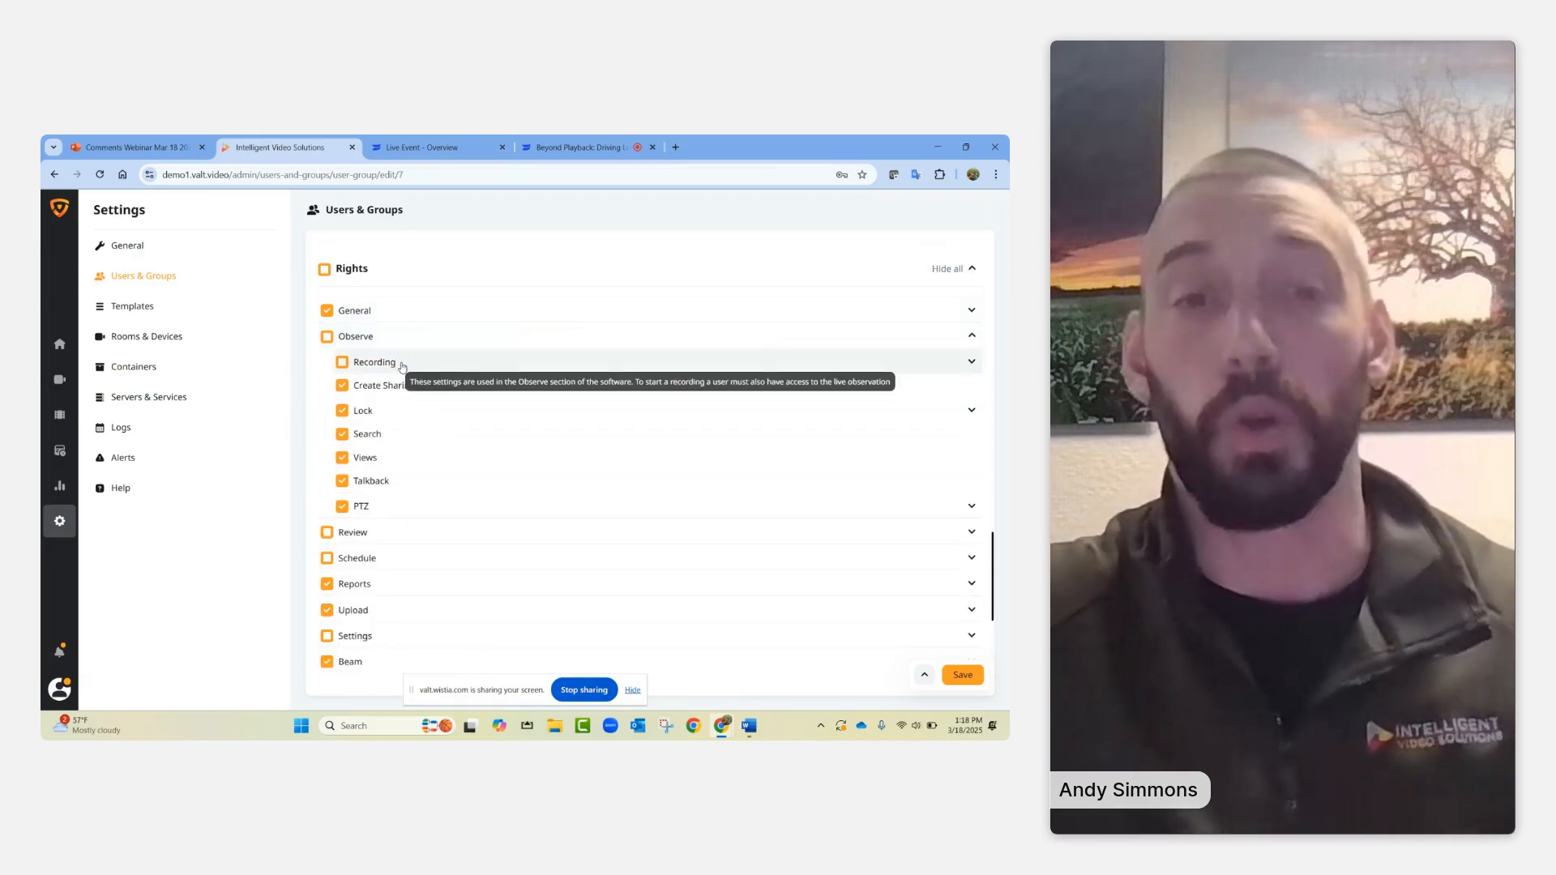
left_click(402, 364)
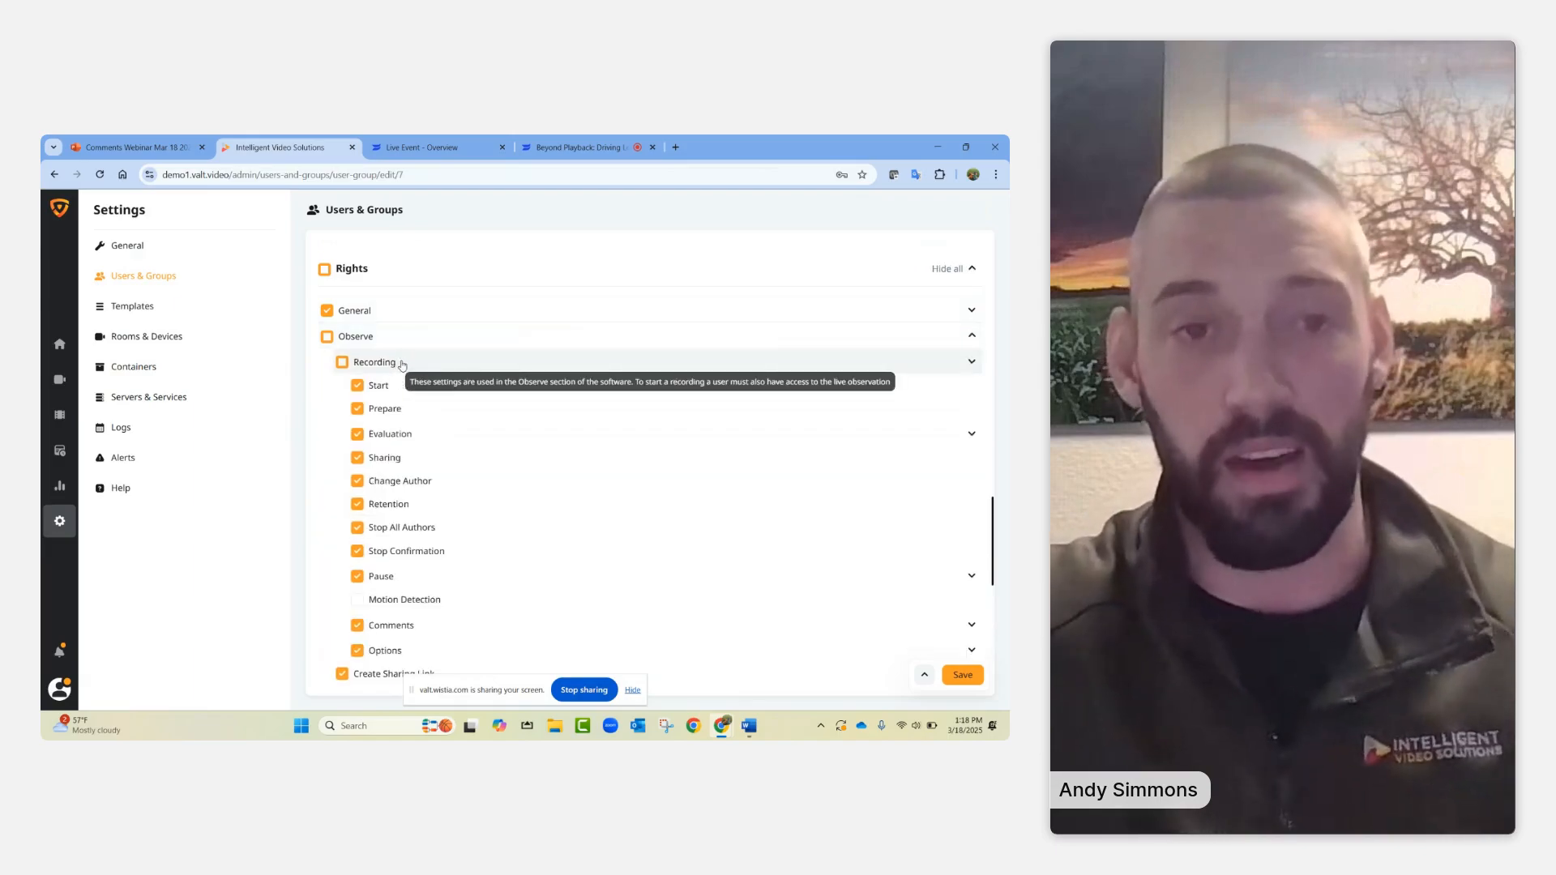
mouse_move(440, 629)
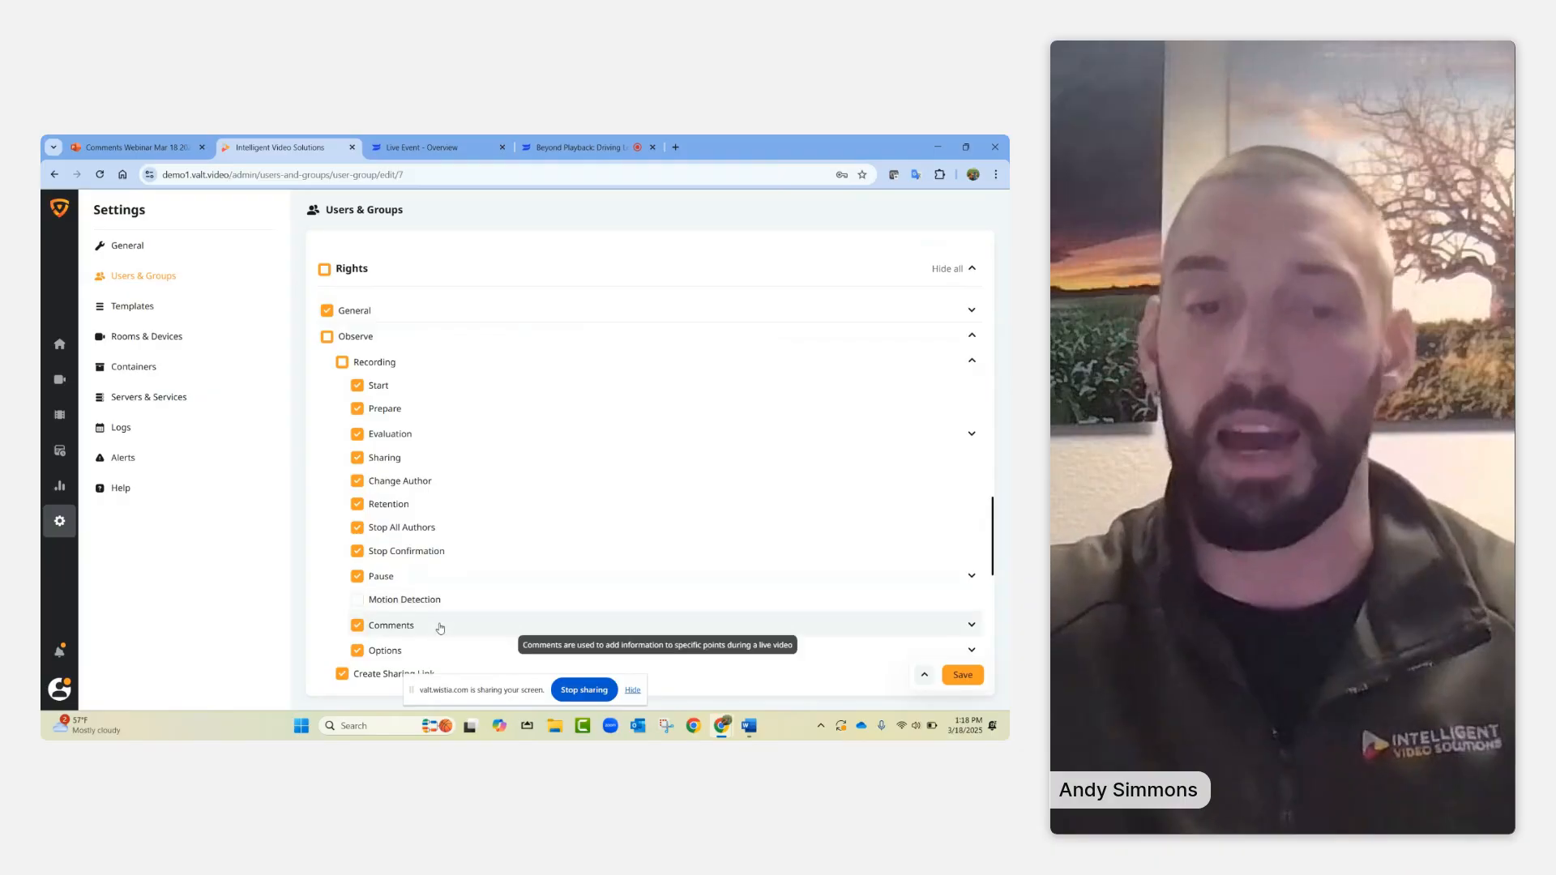
left_click(440, 625)
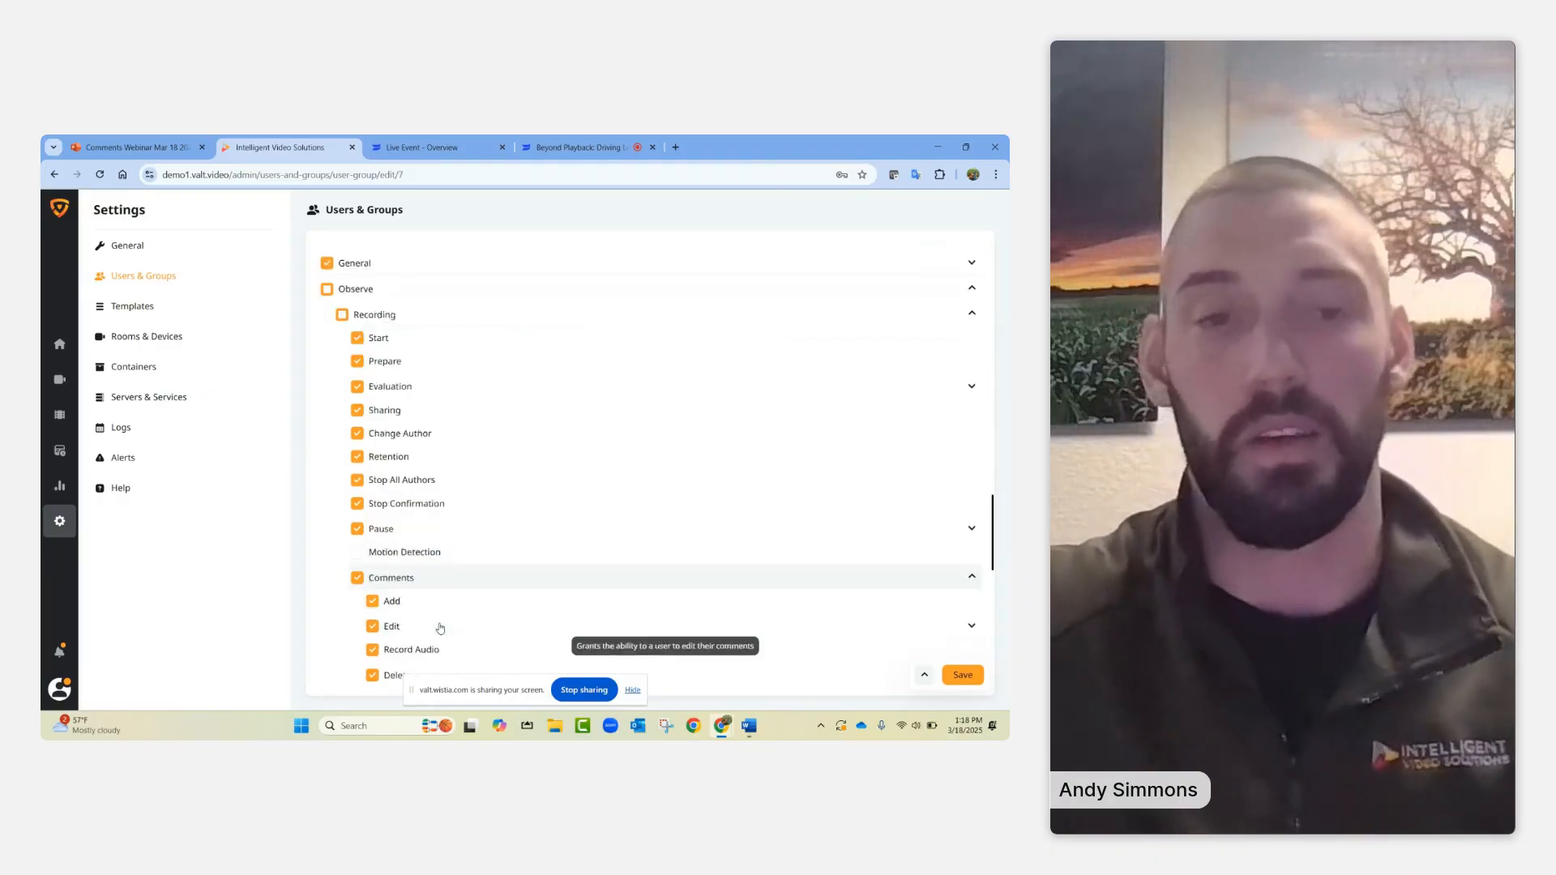
scroll(440, 628, "down", 3)
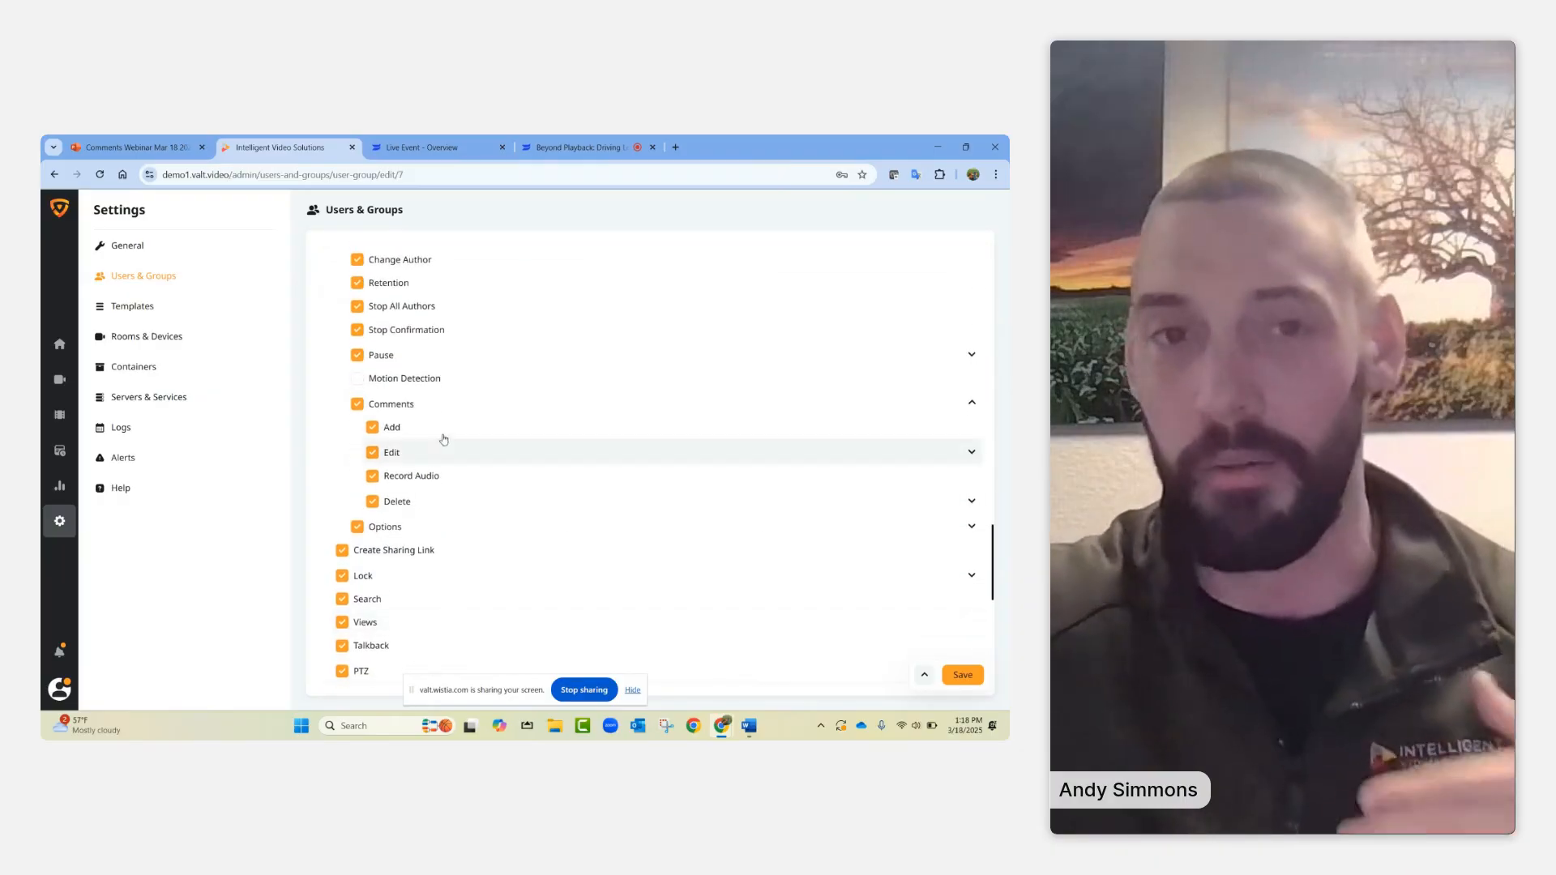
mouse_move(477, 475)
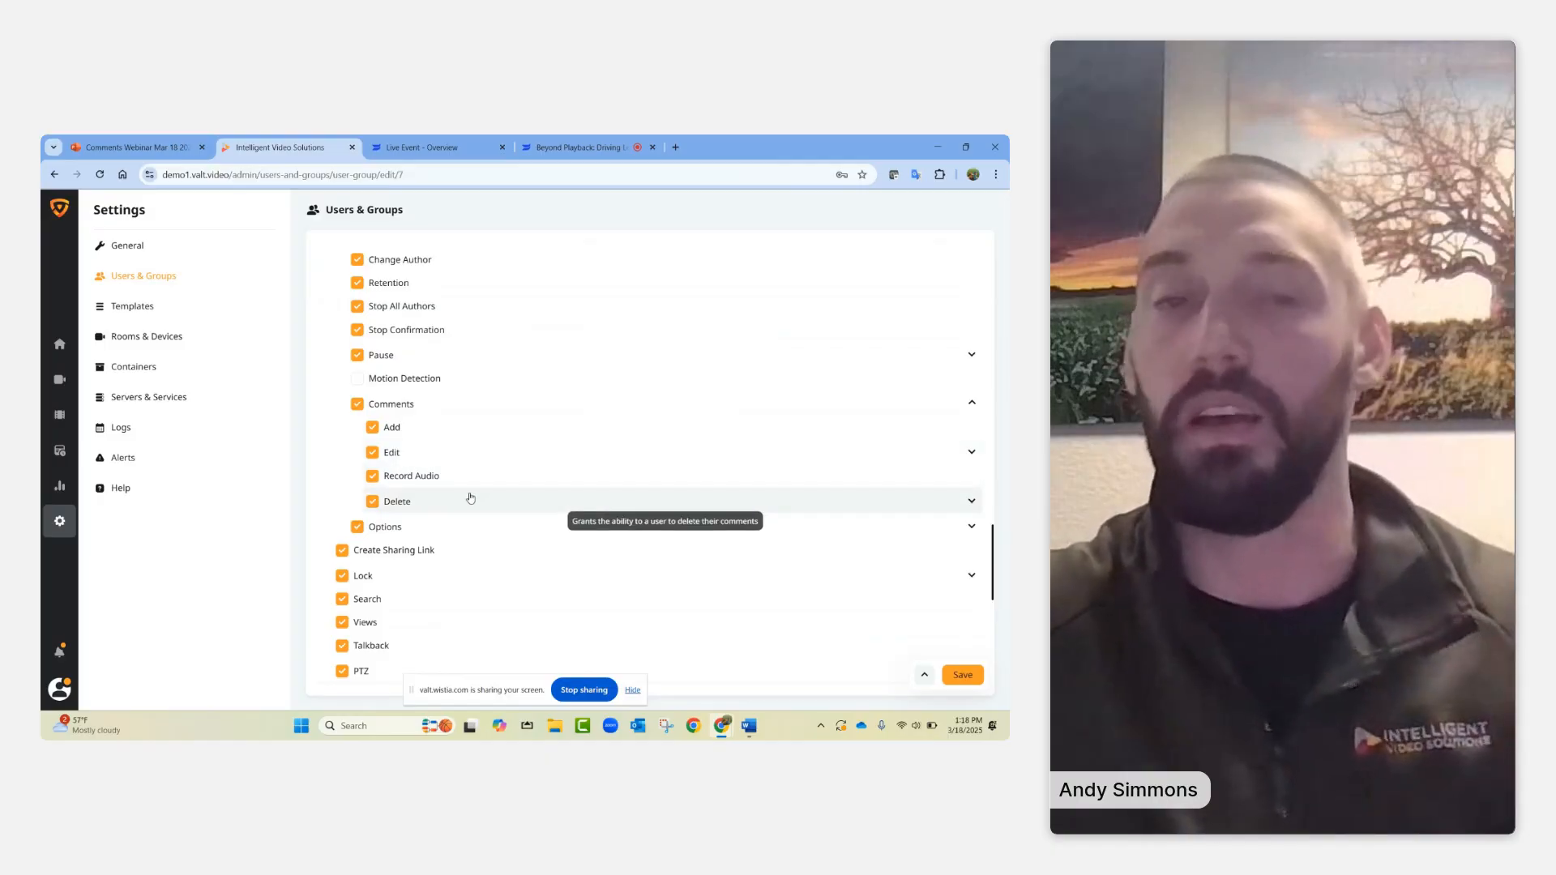
mouse_move(539, 405)
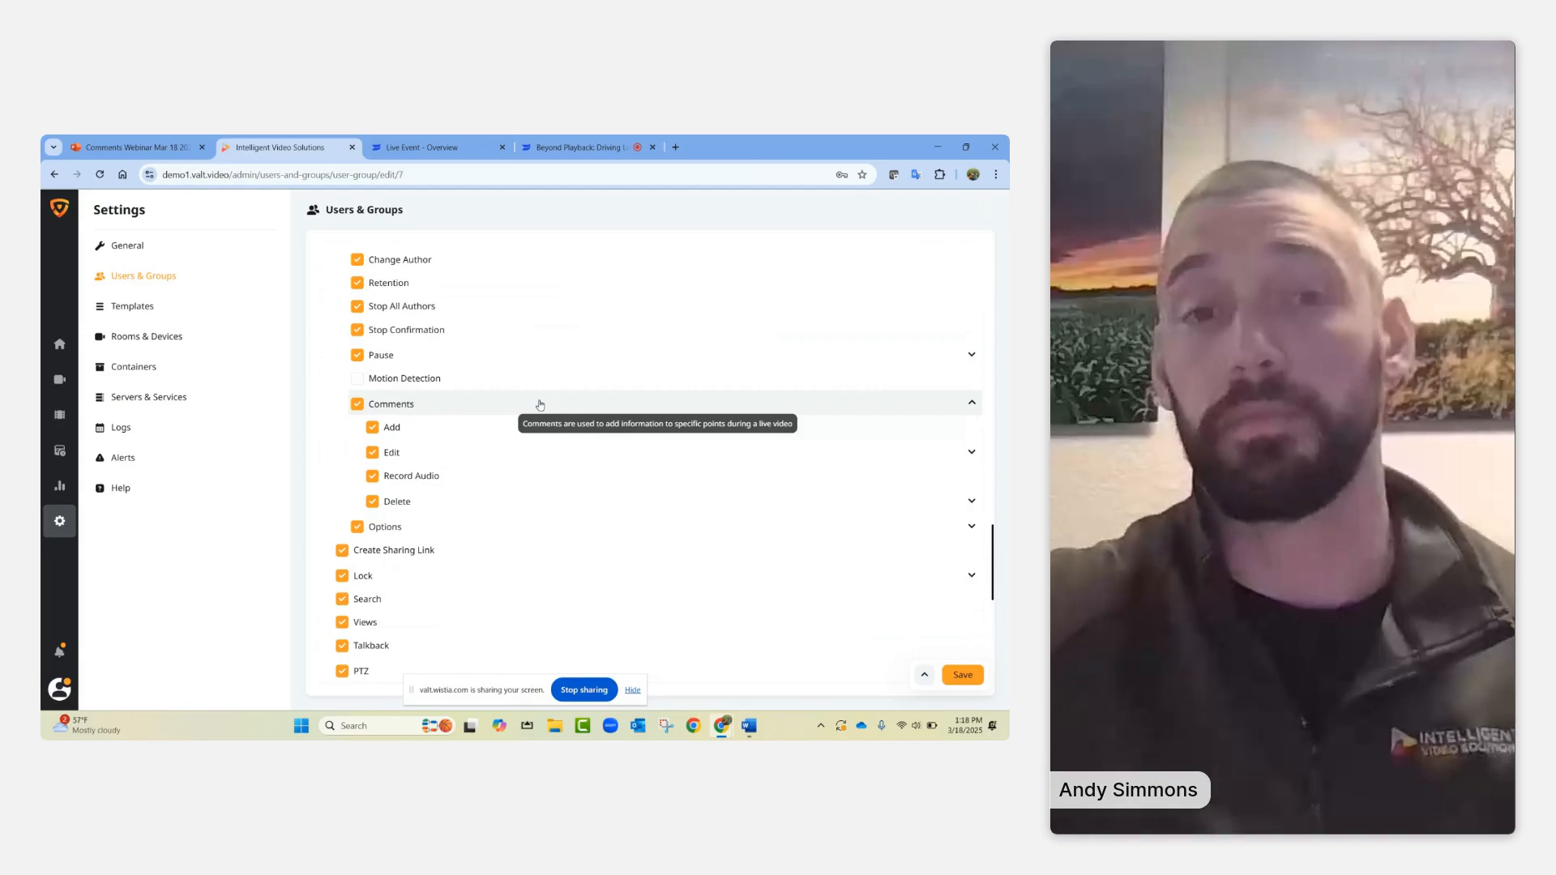
- Collapse the Comments, Recording and Observe levels in the group's rights
left_click(541, 405)
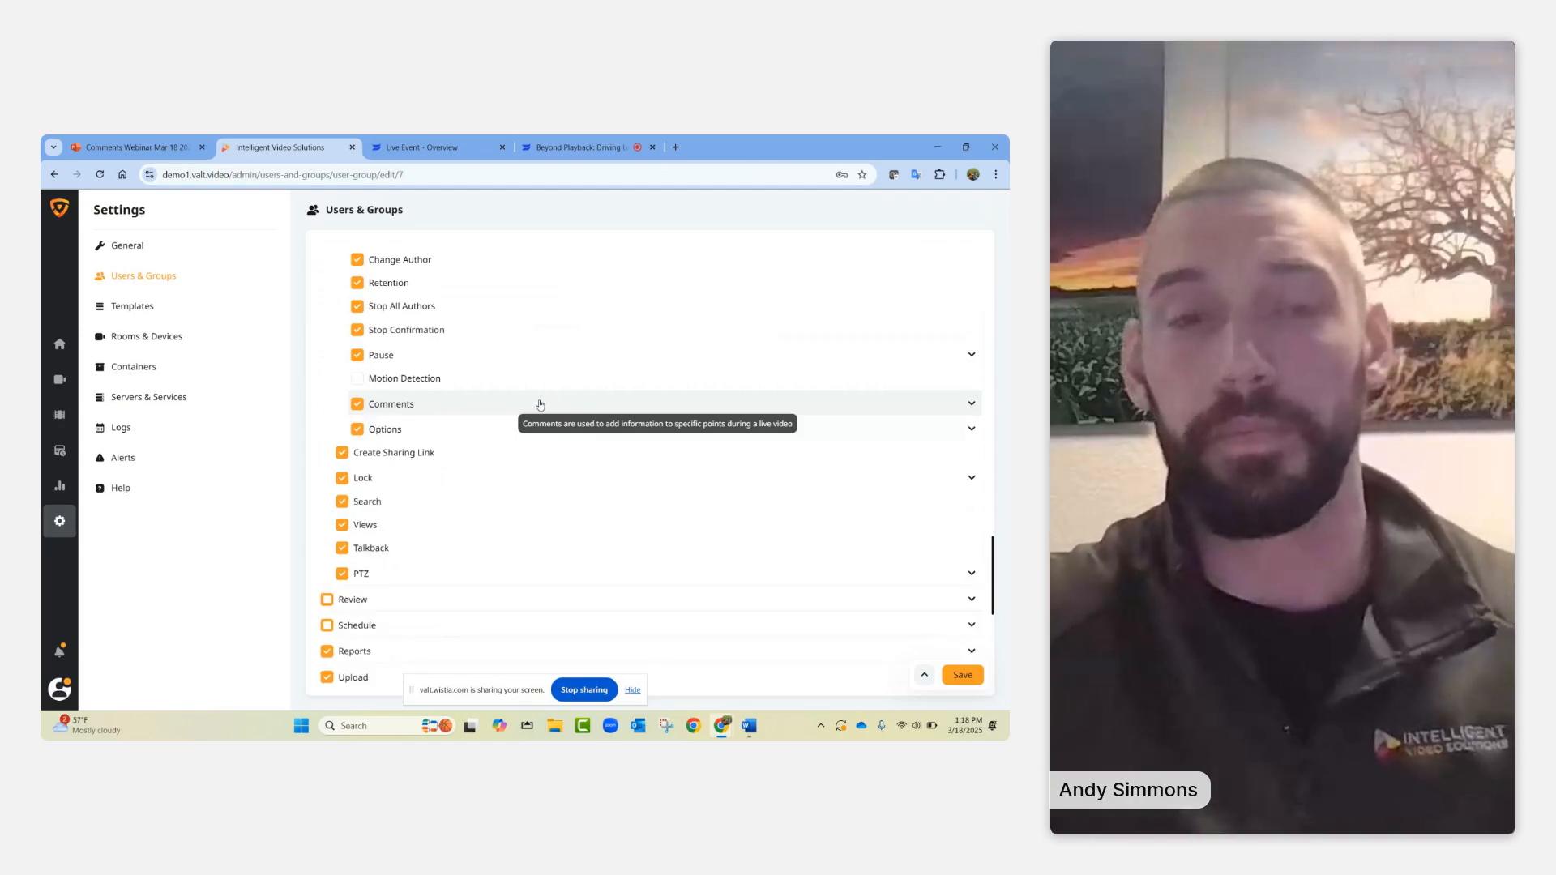
scroll(540, 405, "up", 3)
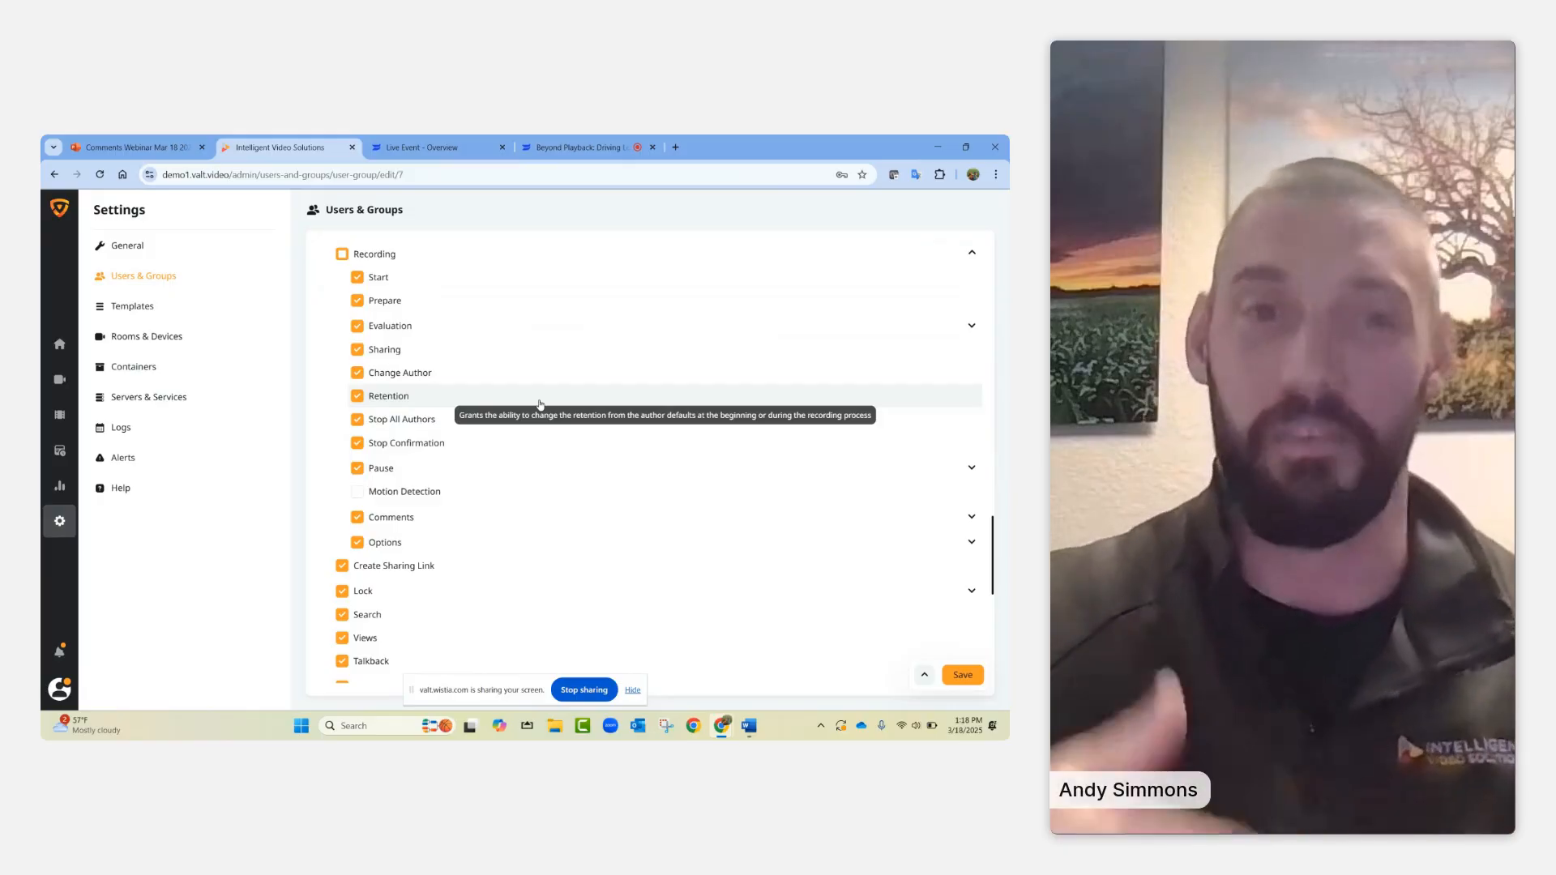
left_click(465, 259)
scroll(466, 261, "up", 2)
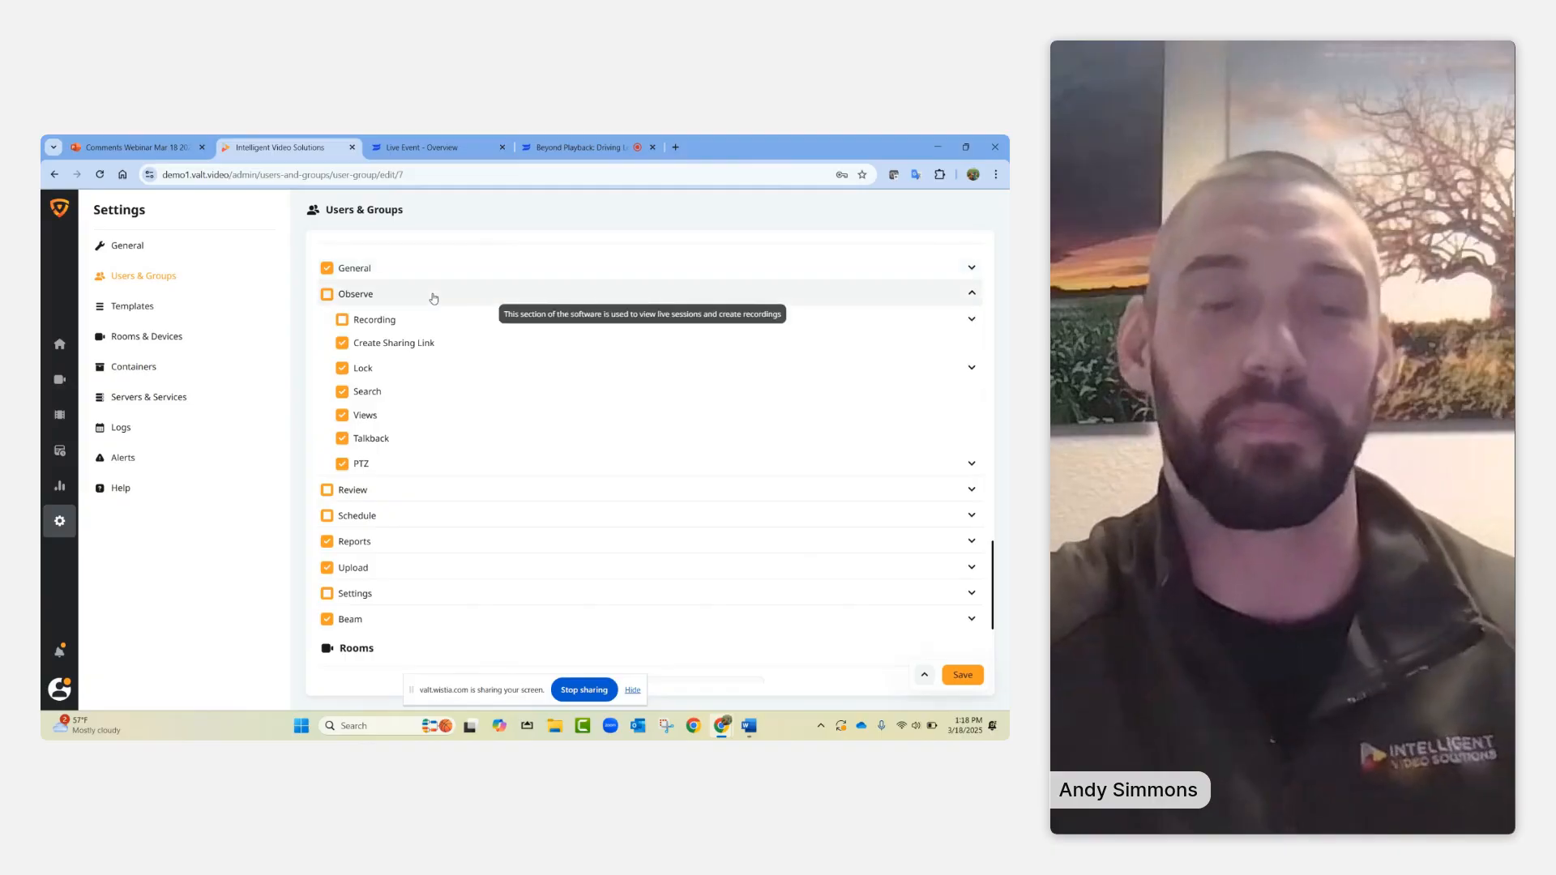
left_click(434, 296)
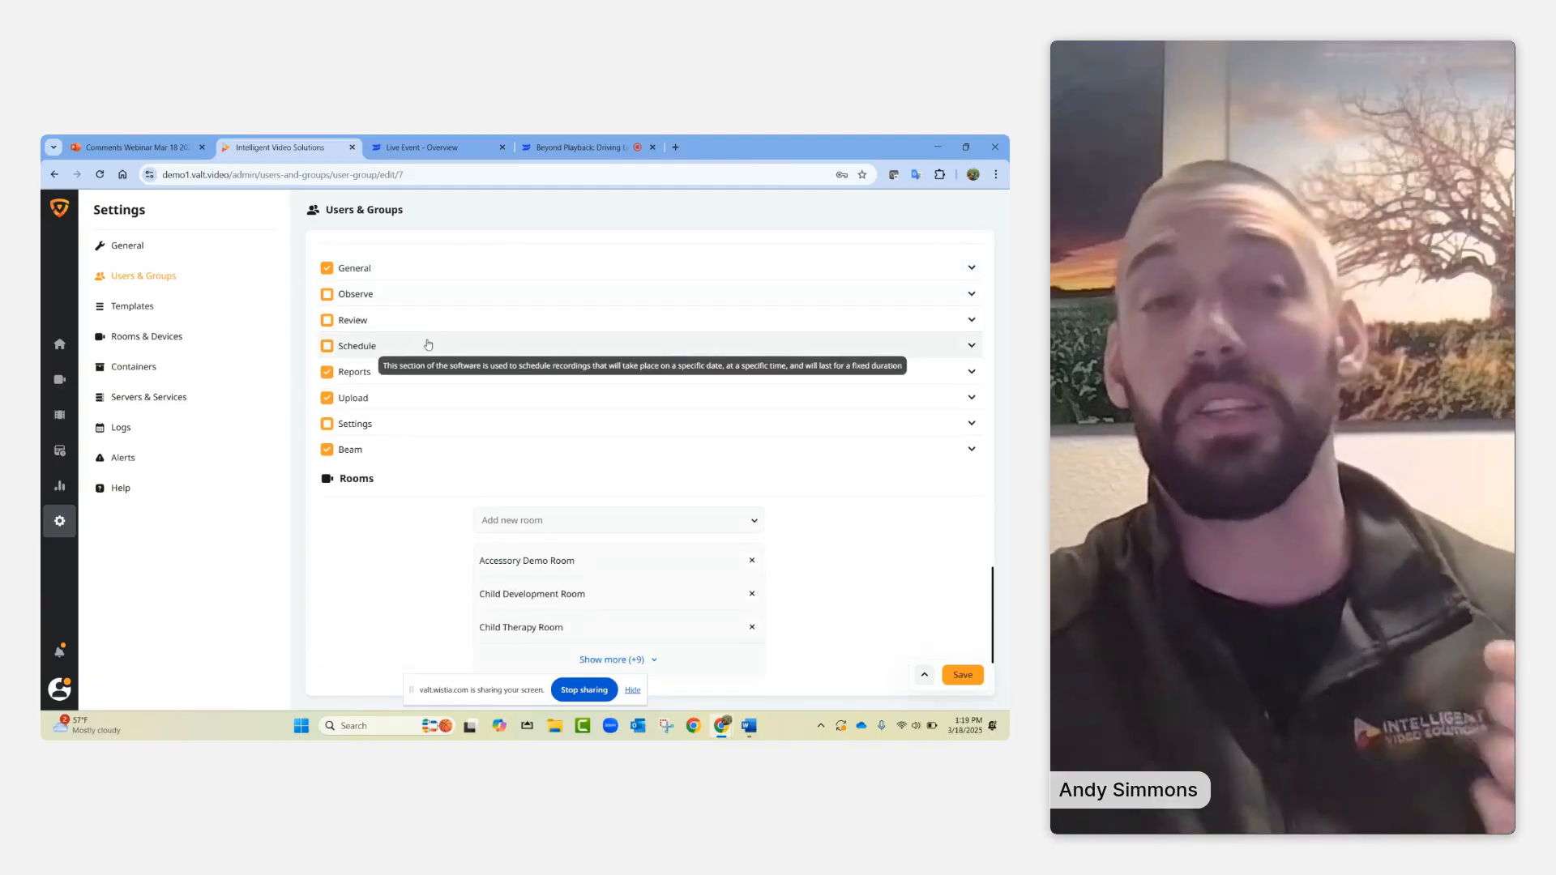
- Examine the information, comment and quick marker template assignments of the Skills Training Admin group
scroll(428, 345, "up", 5)
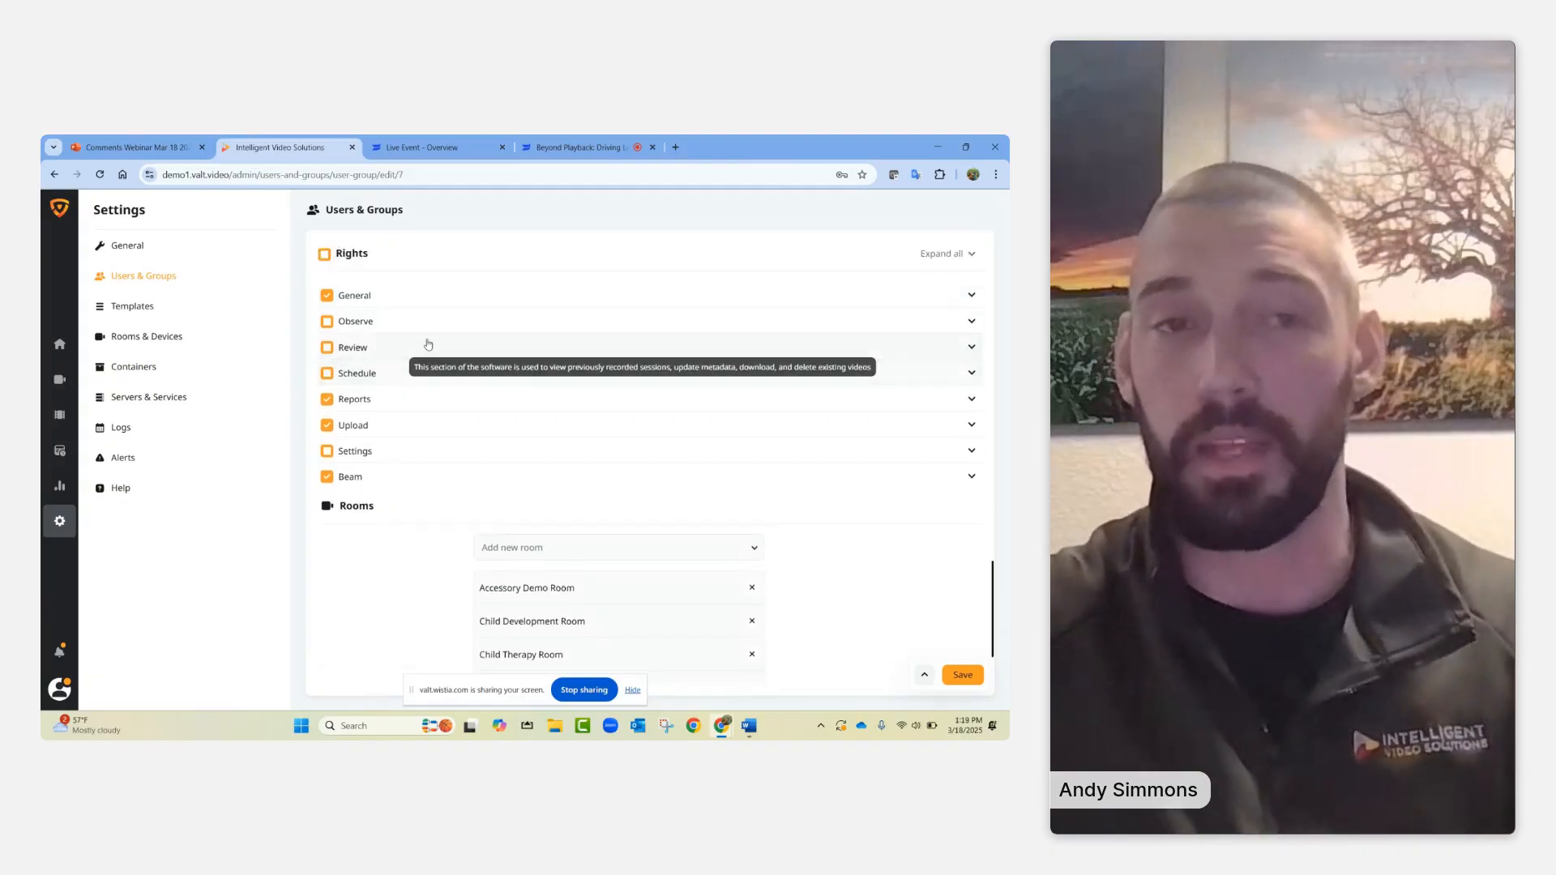
scroll(428, 345, "up", 10)
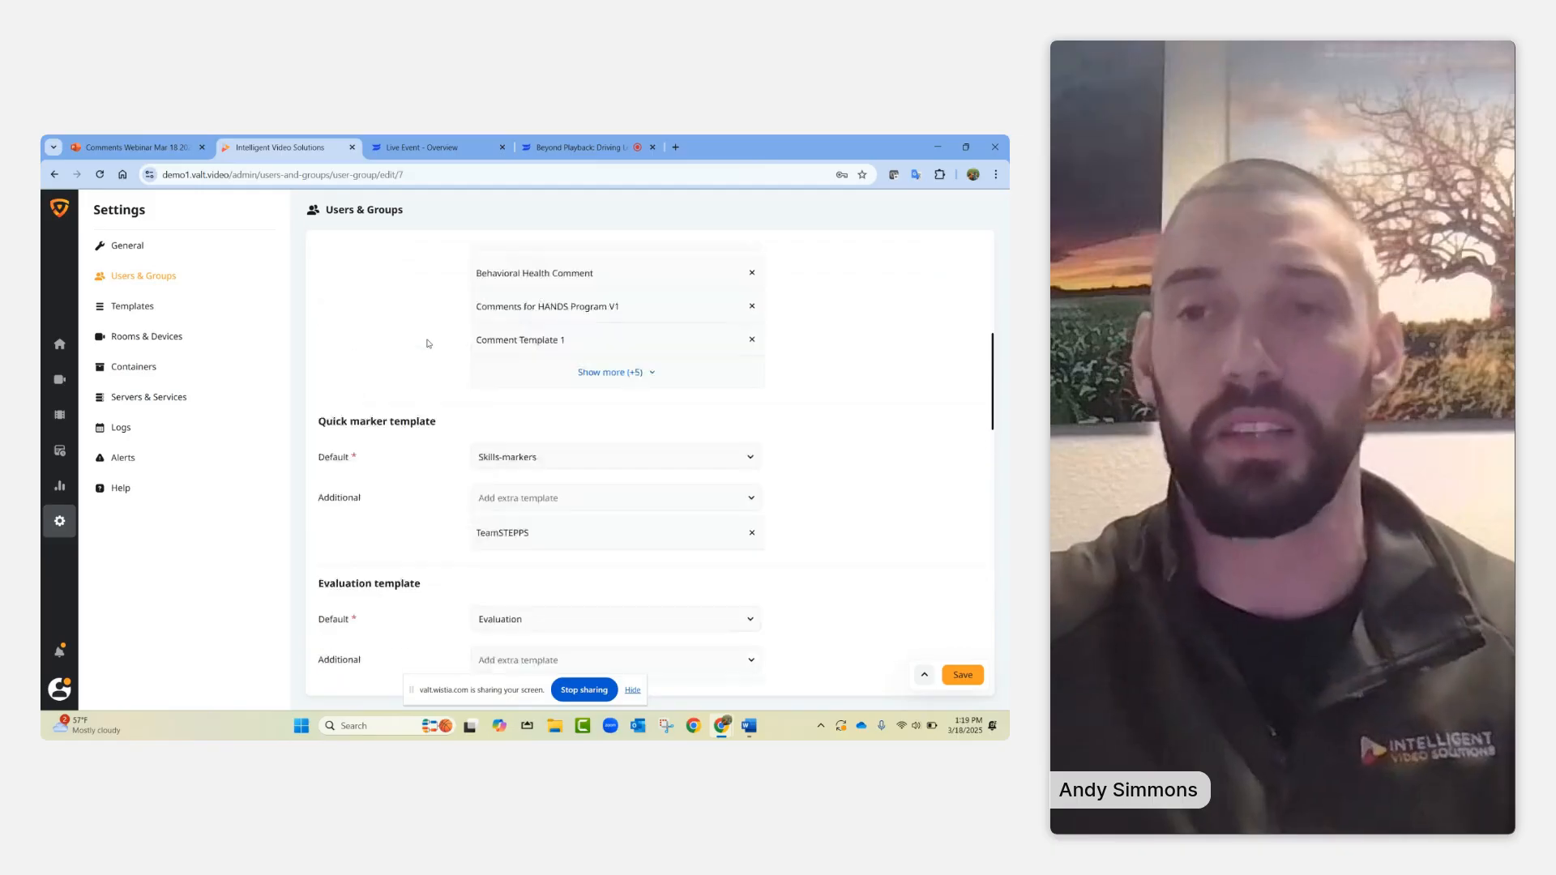
scroll(428, 344, "up", 1)
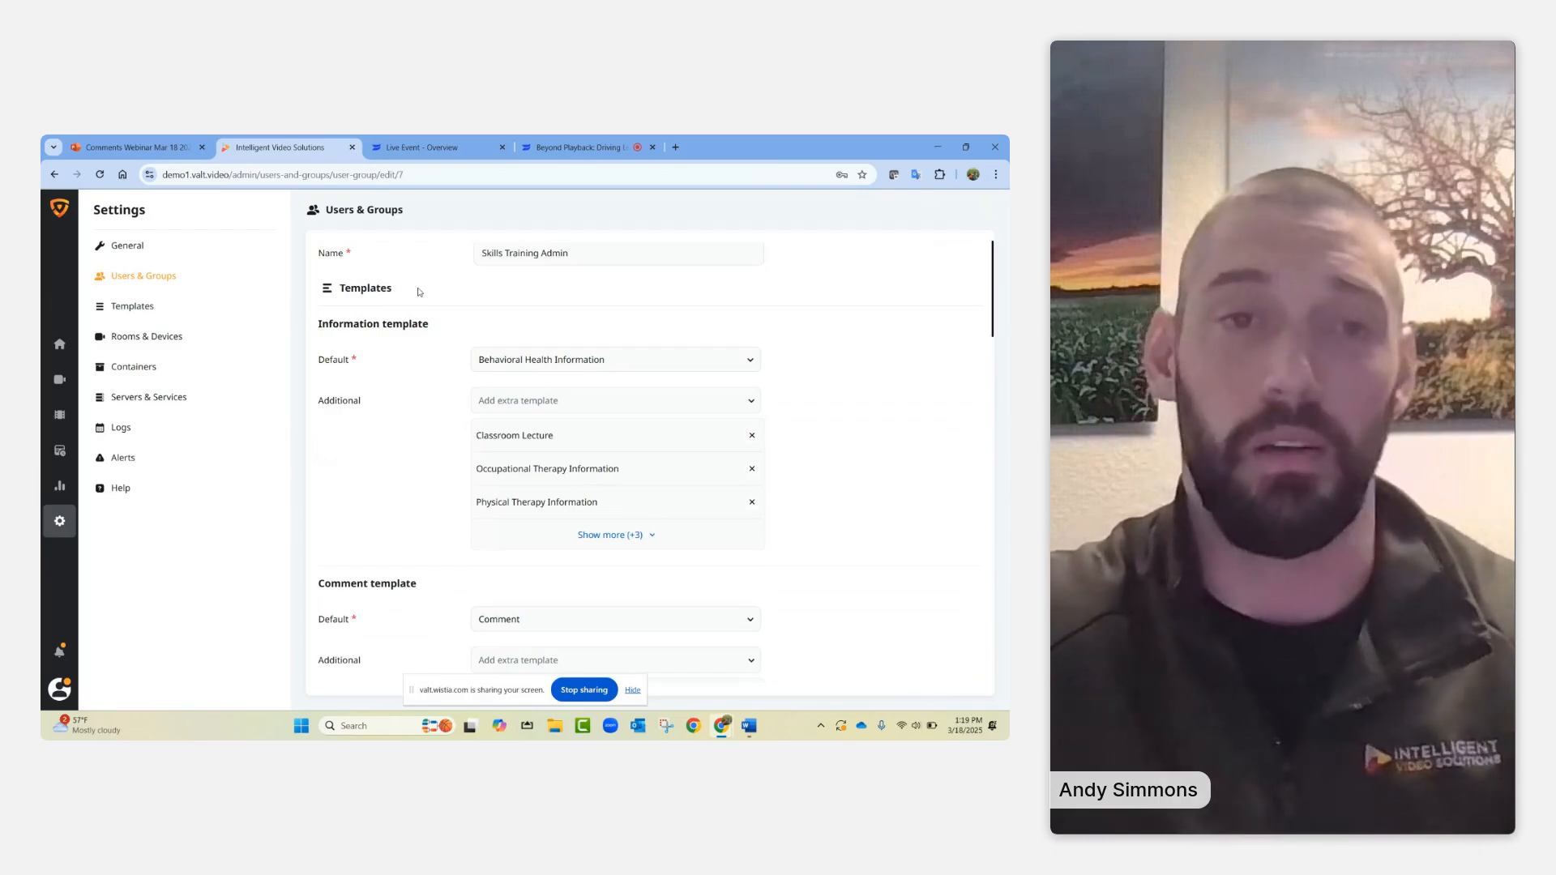
scroll(419, 291, "down", 2)
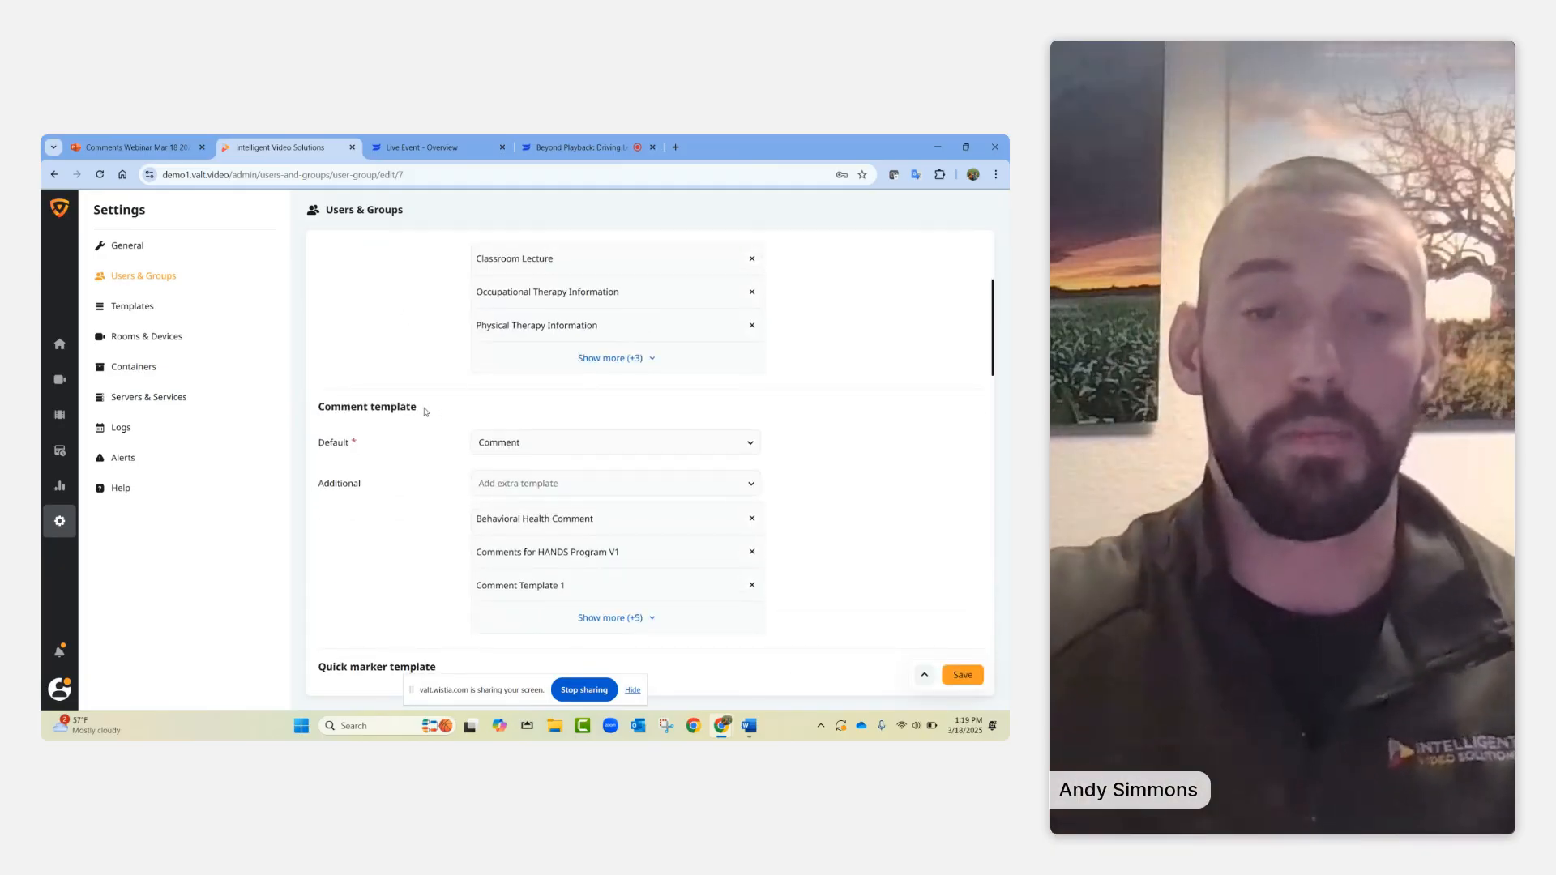
scroll(425, 412, "down", 3)
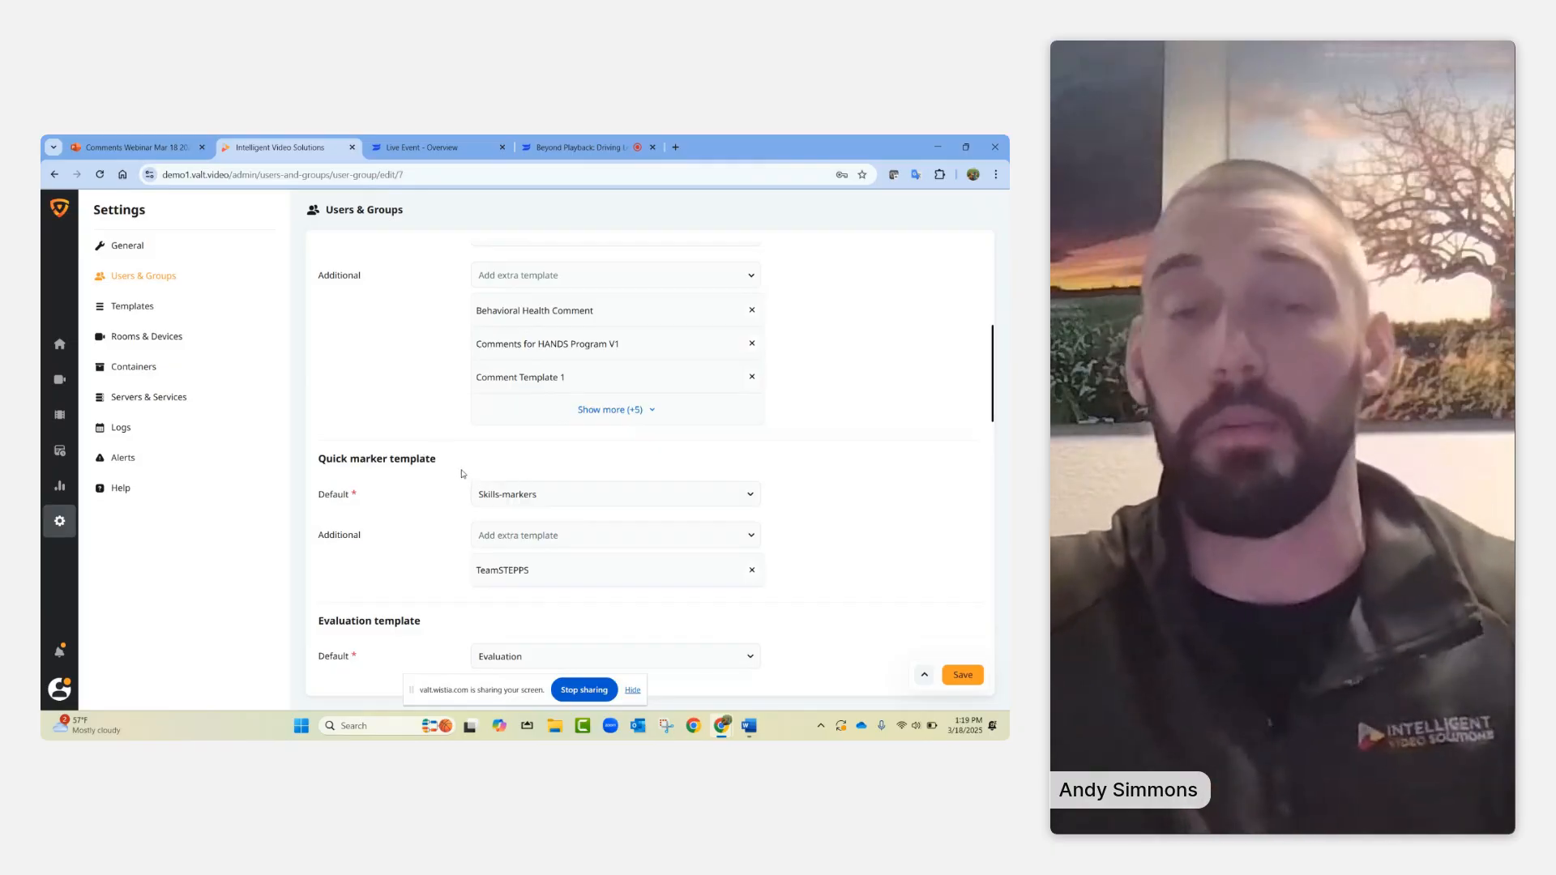
scroll(438, 459, "up", 1)
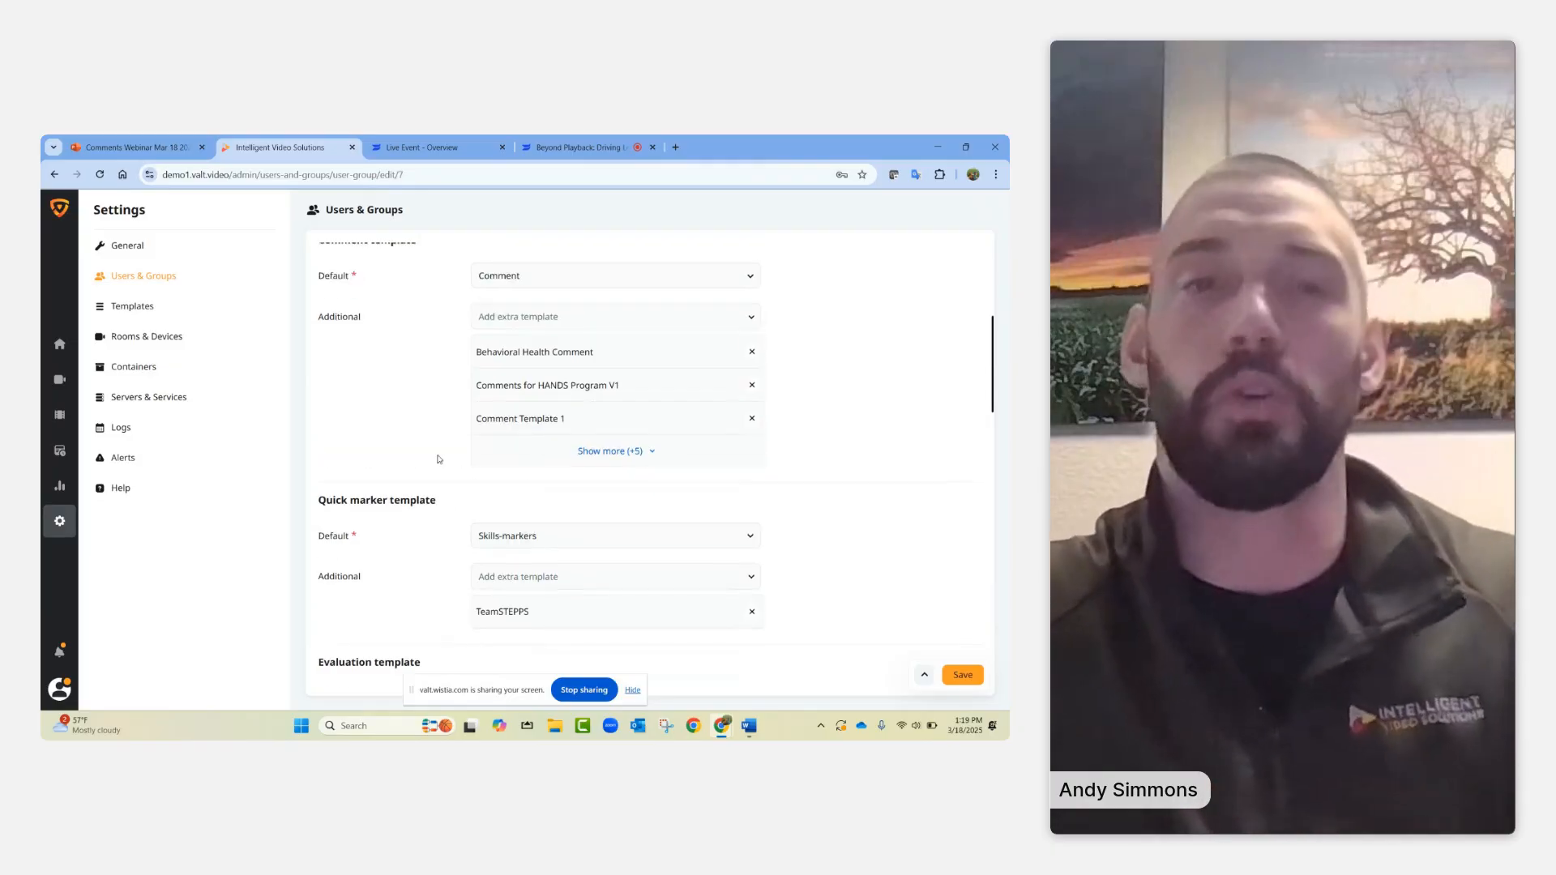
- Open the template settings and view the comment templates, followed by the quick marker templates
left_click(140, 313)
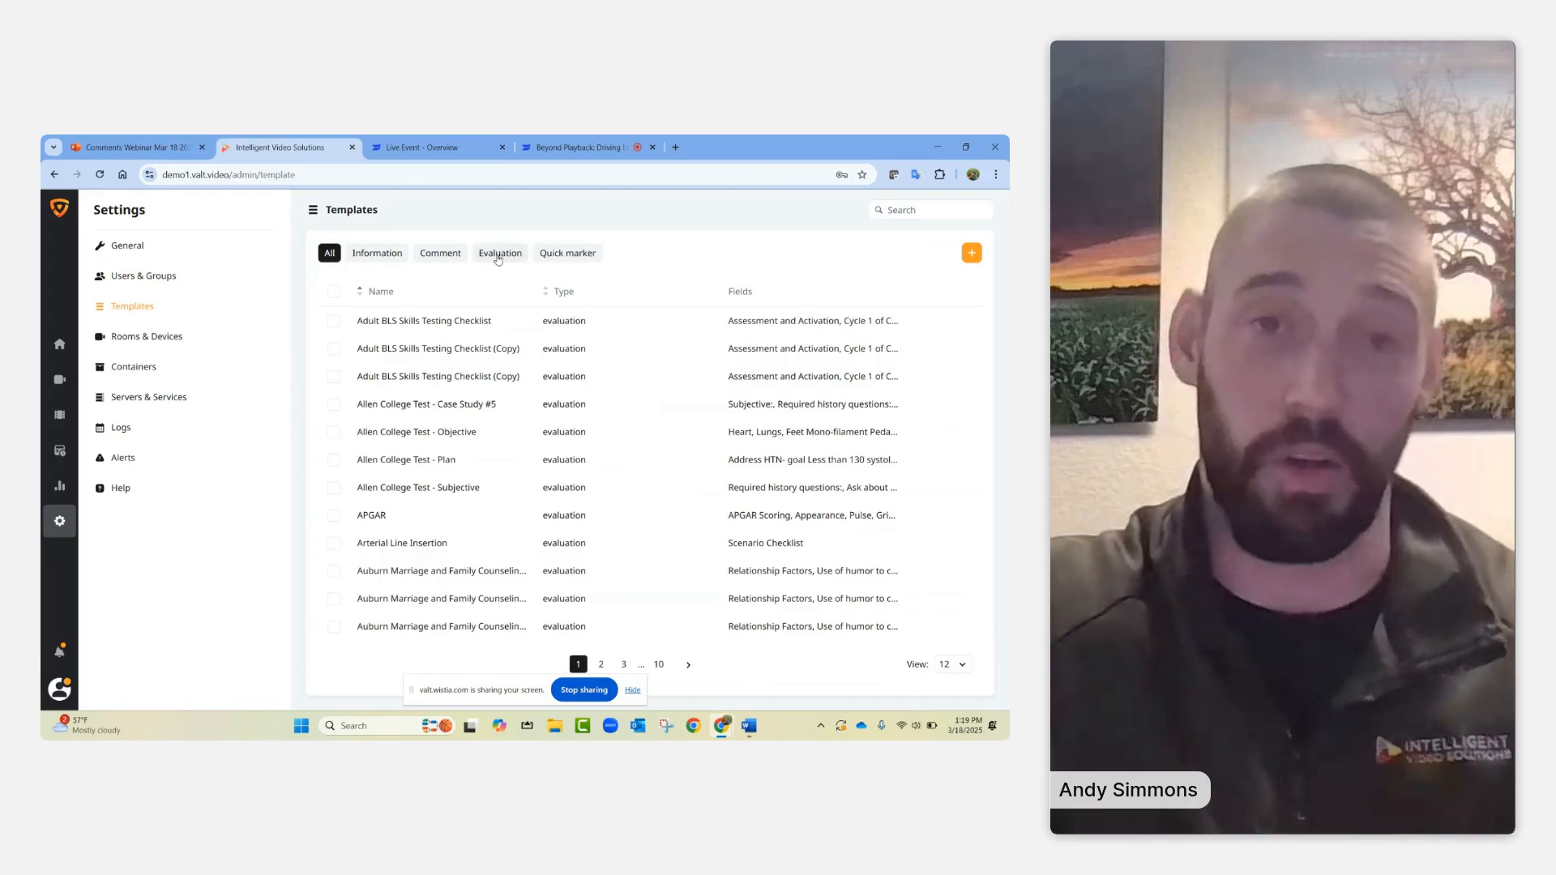
left_click(448, 258)
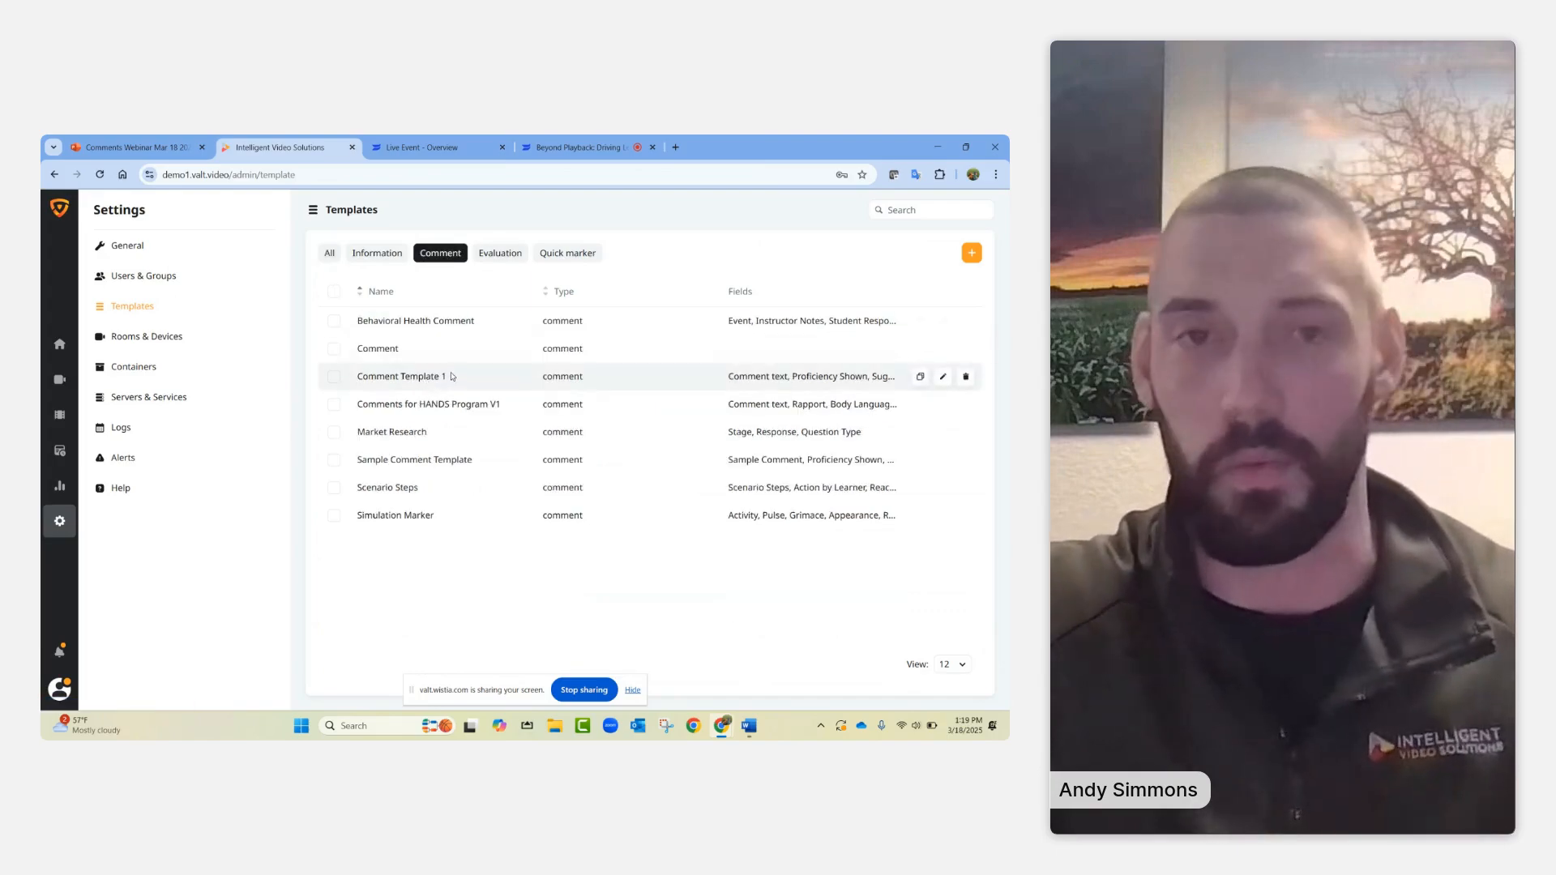
left_click(554, 257)
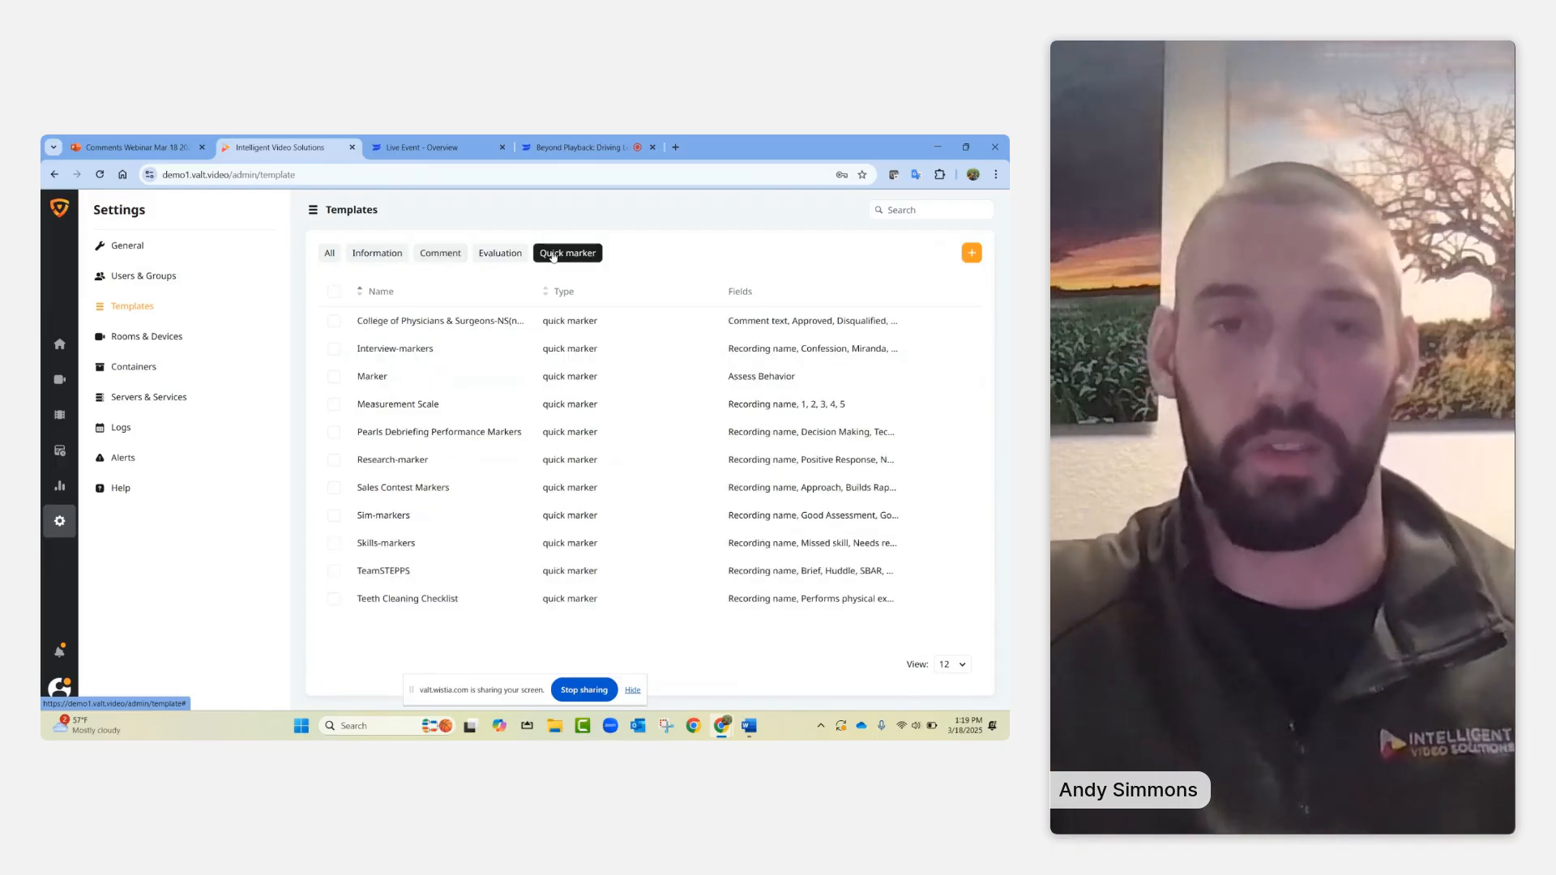
- Create a new template and name it Quick Markers for Webinar
left_click(971, 256)
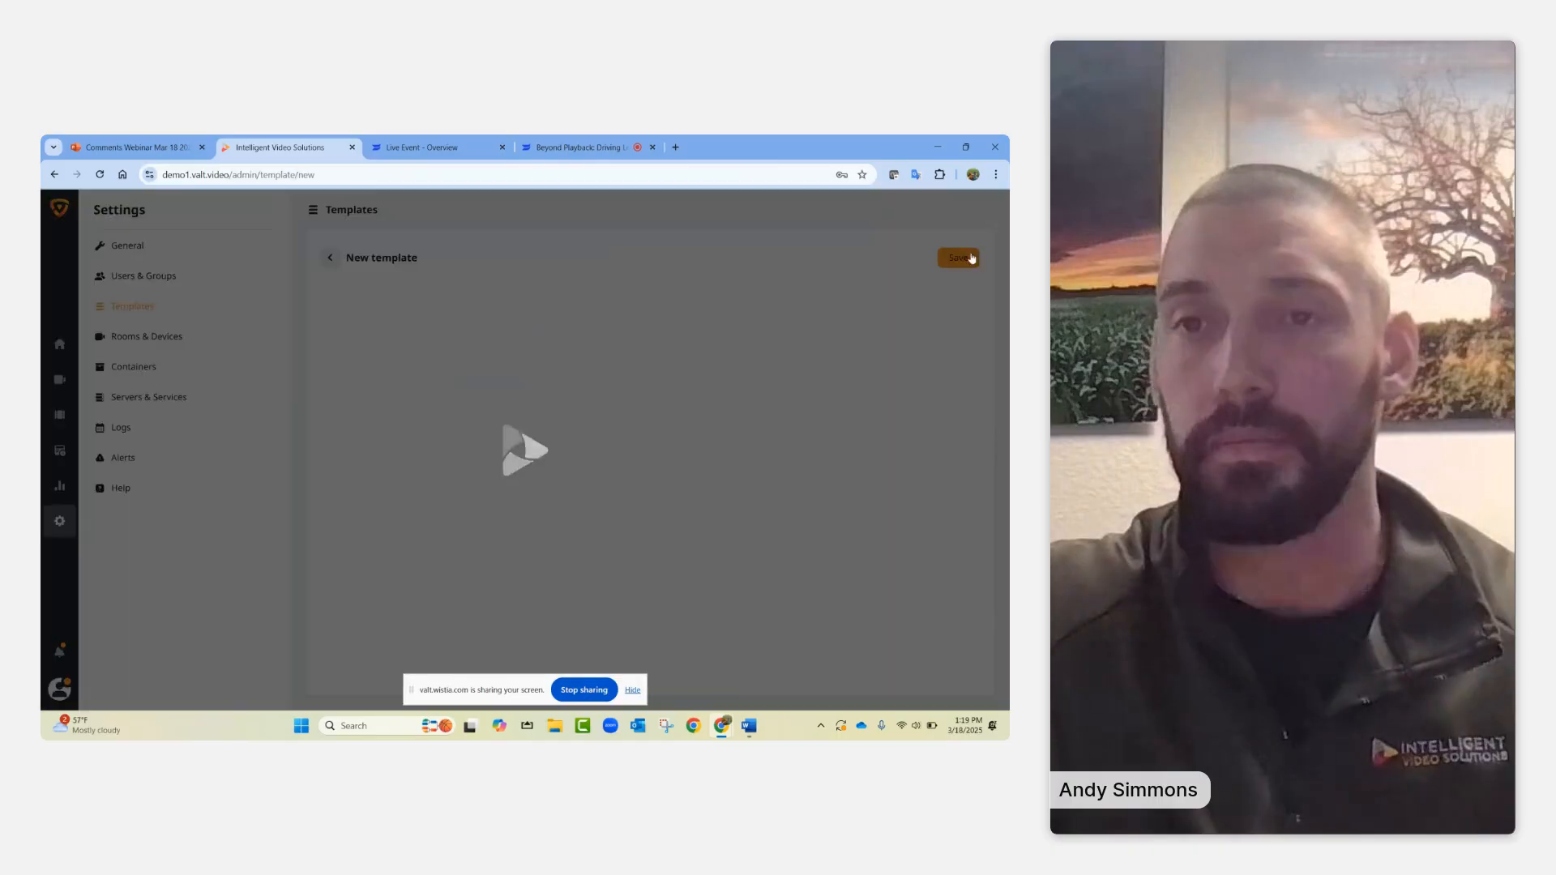
left_click(574, 341)
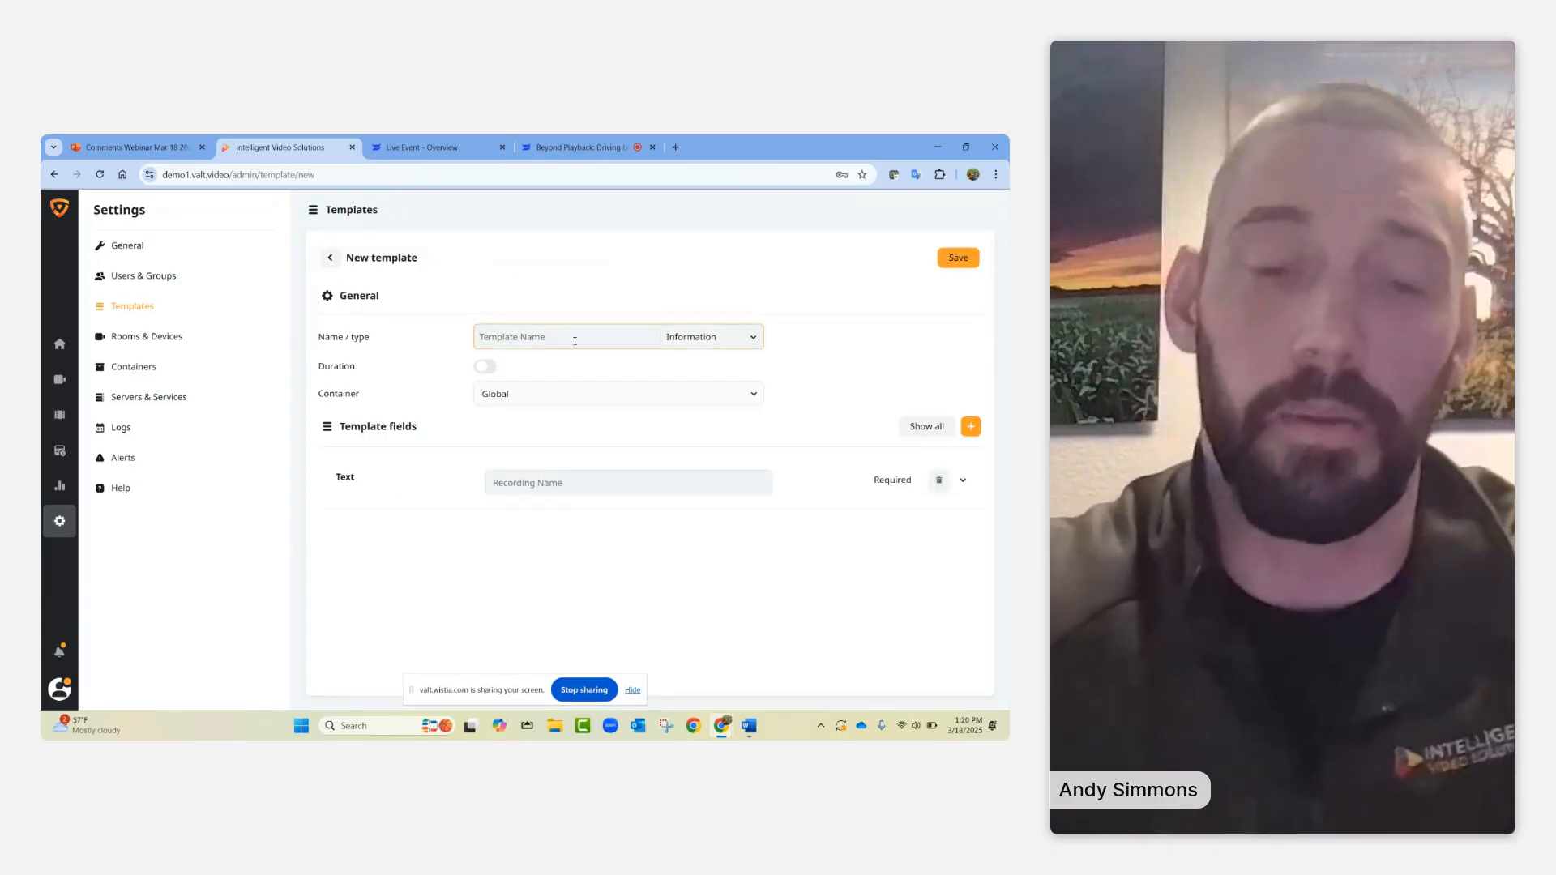
type("Quick MArker")
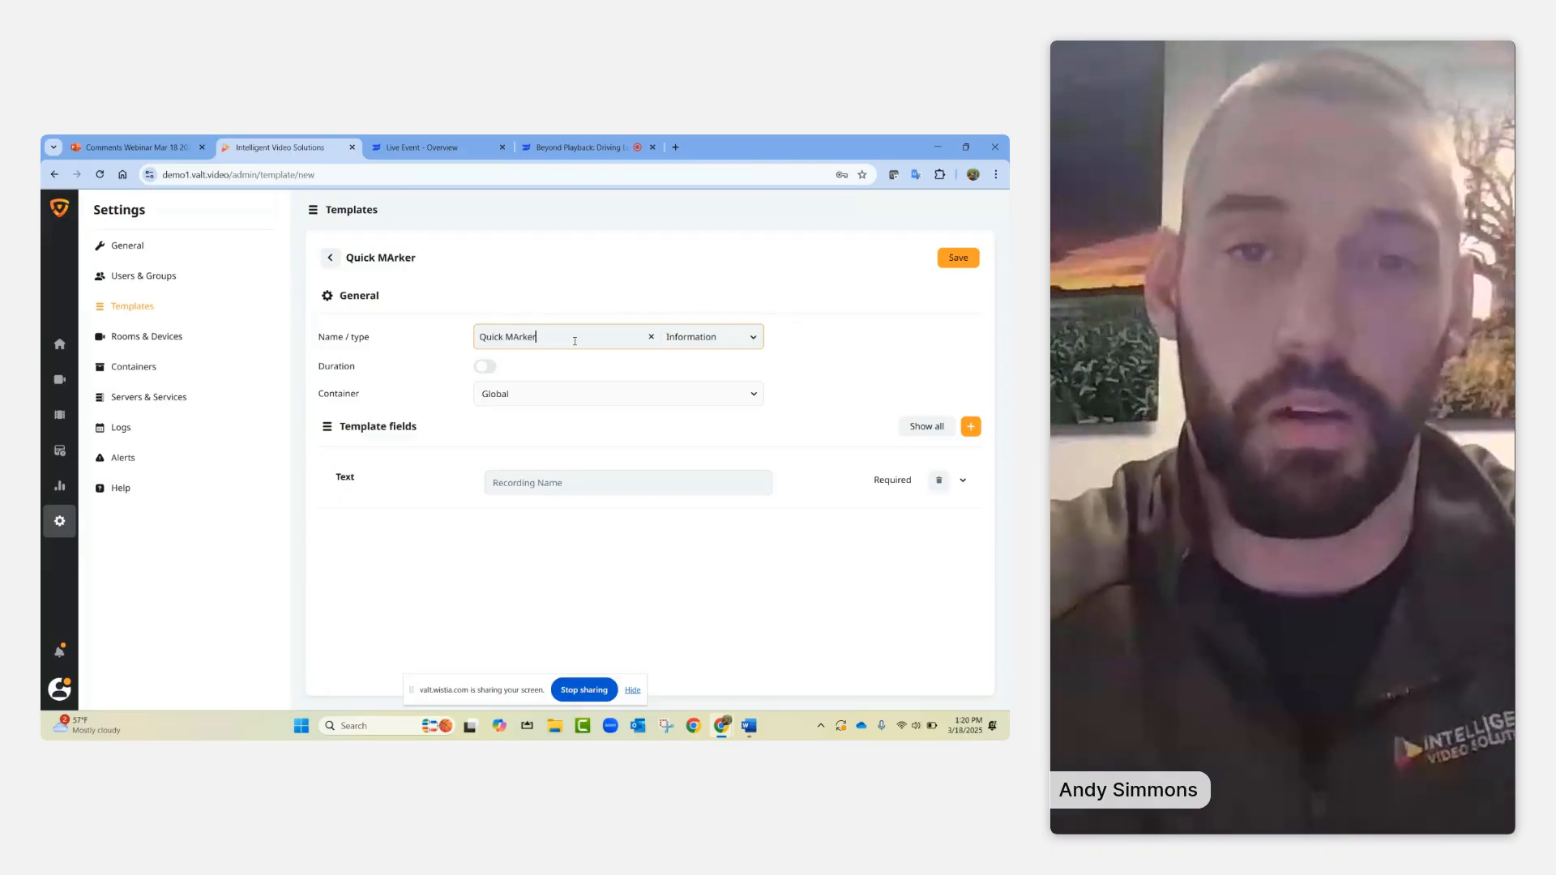
key("BackSpace")
key("BackSpace")
key("BackSpace")
key("BackSpace")
key("BackSpace")
type("ark")
key("BackSpace")
key("BackSpace")
key("BackSpace")
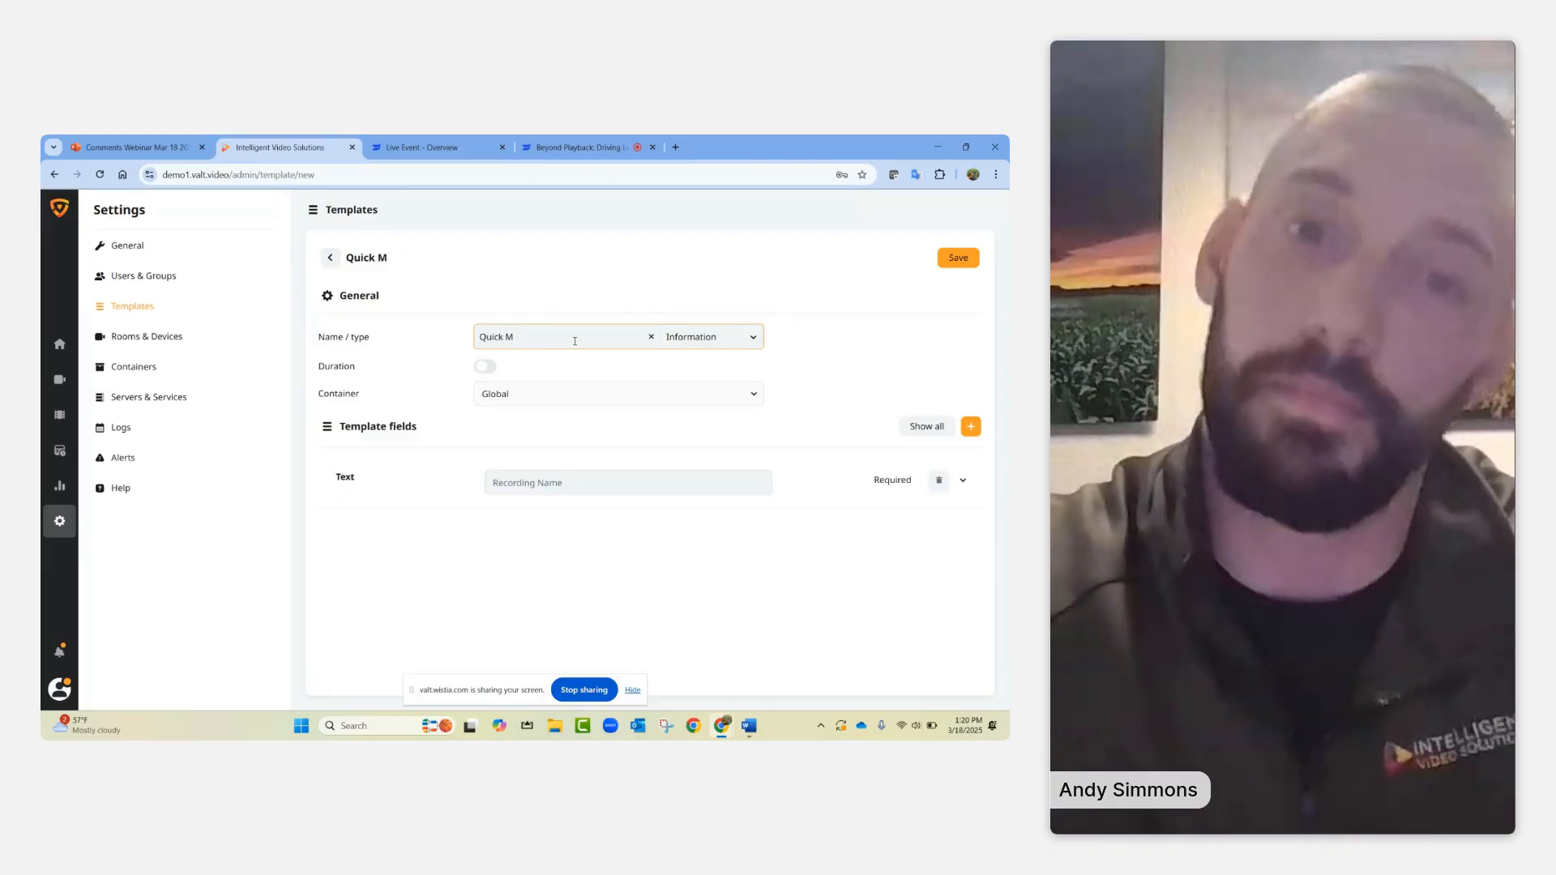
type("arkers for W")
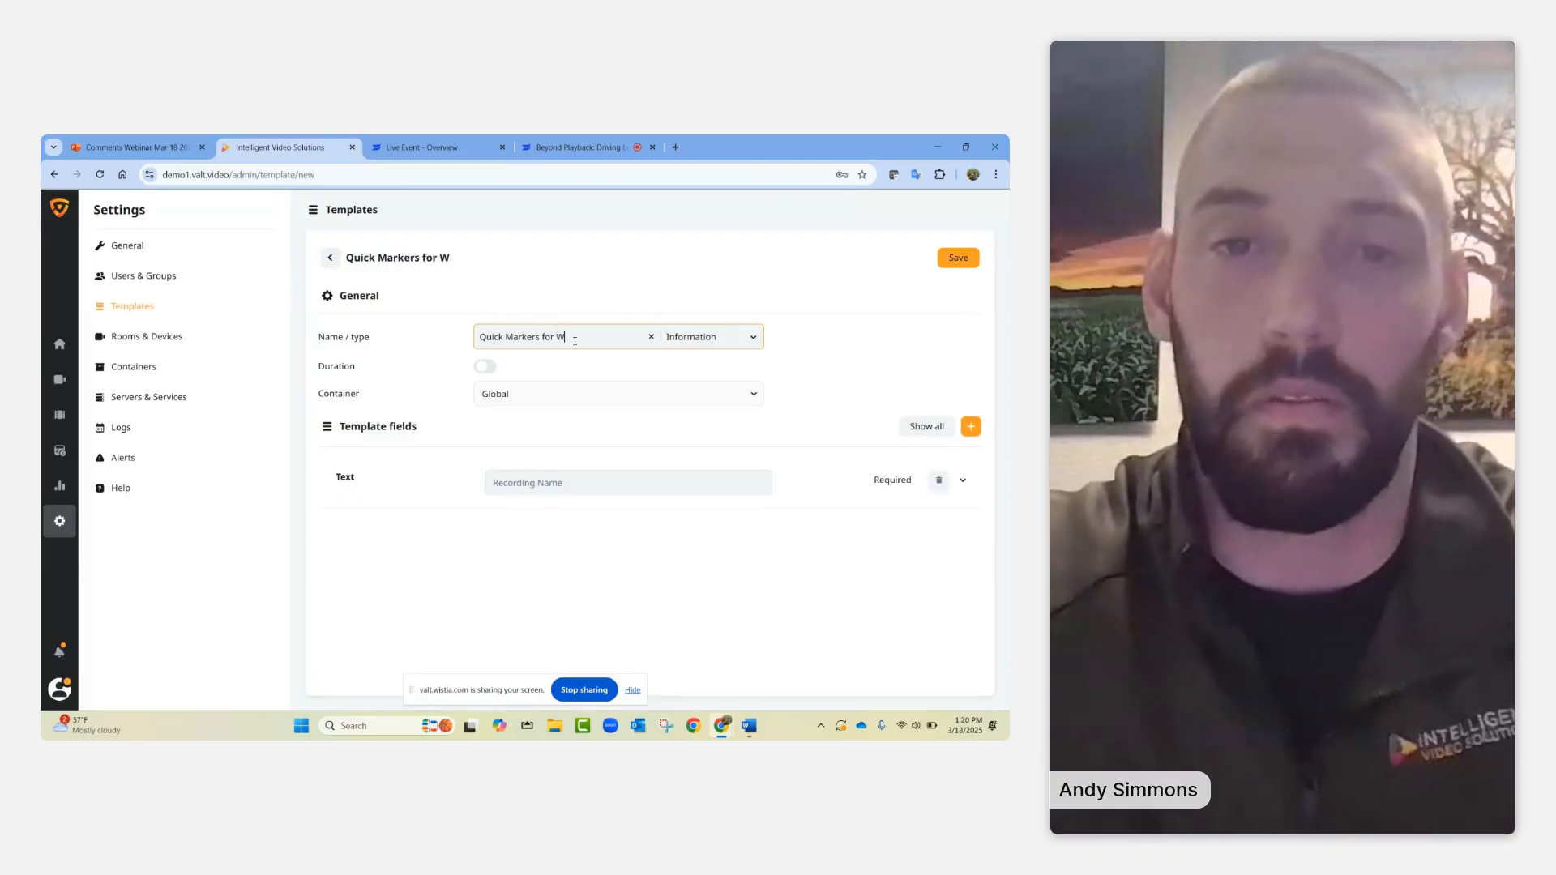
type("ebinar")
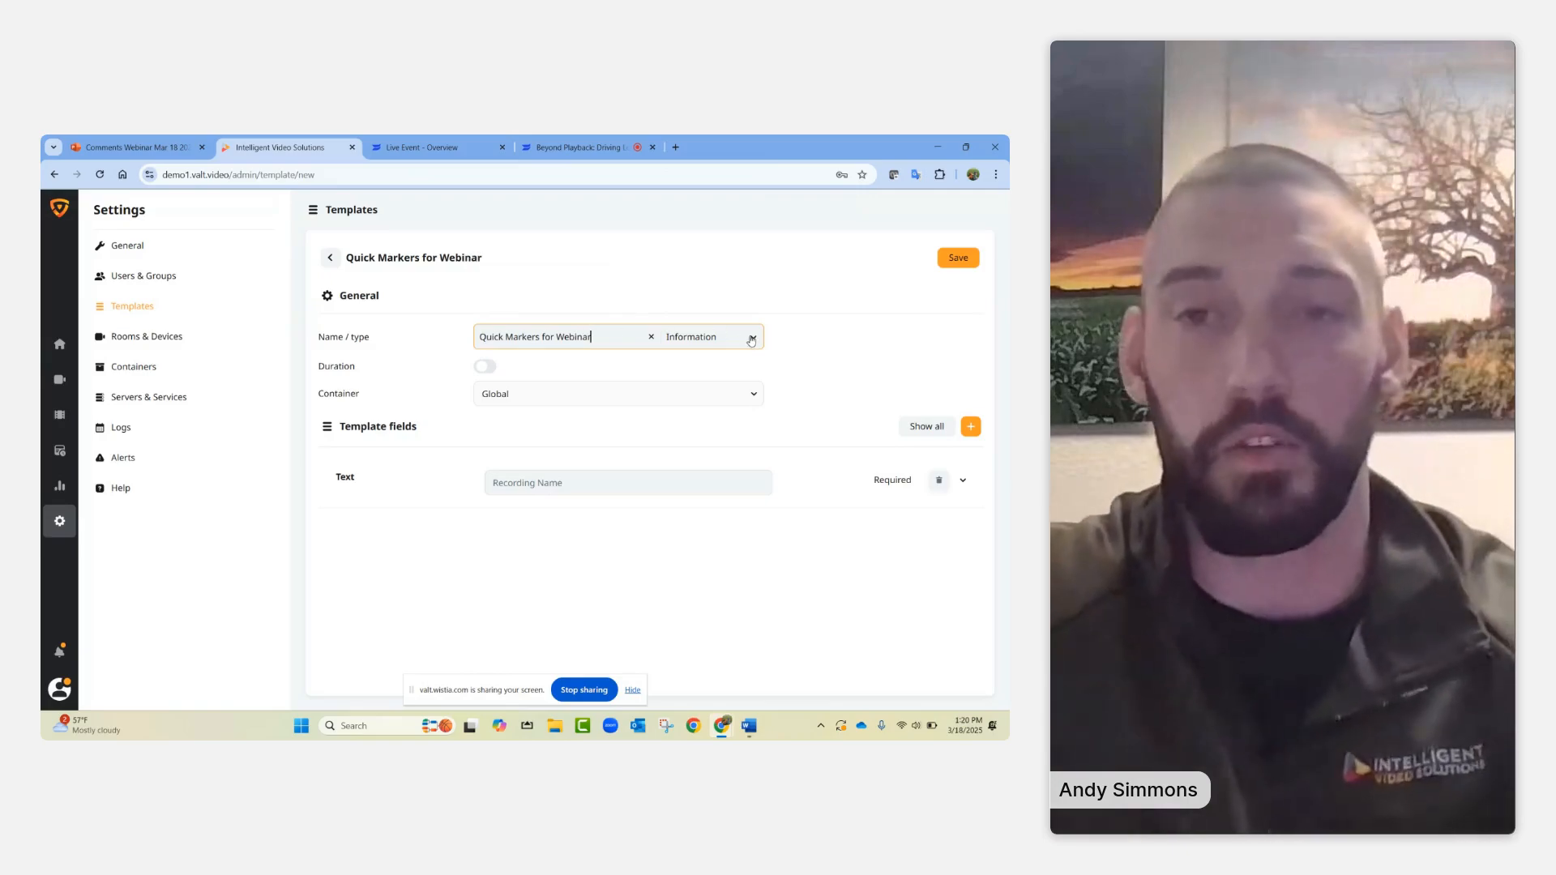
- Set the new template's type to Quick marker and add two more marker fields
left_click(711, 336)
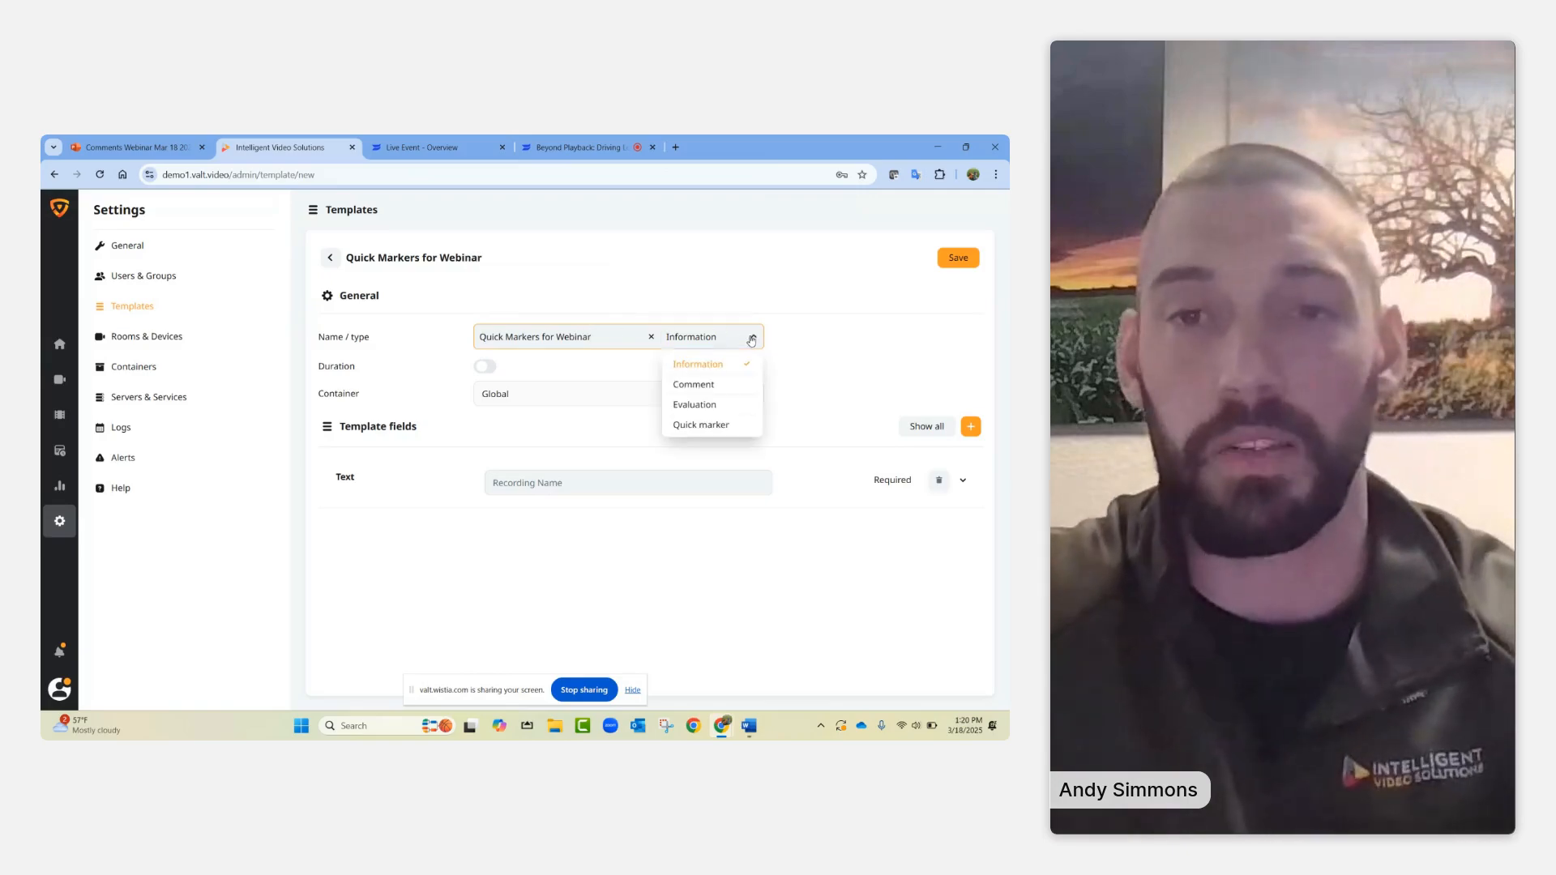
left_click(719, 425)
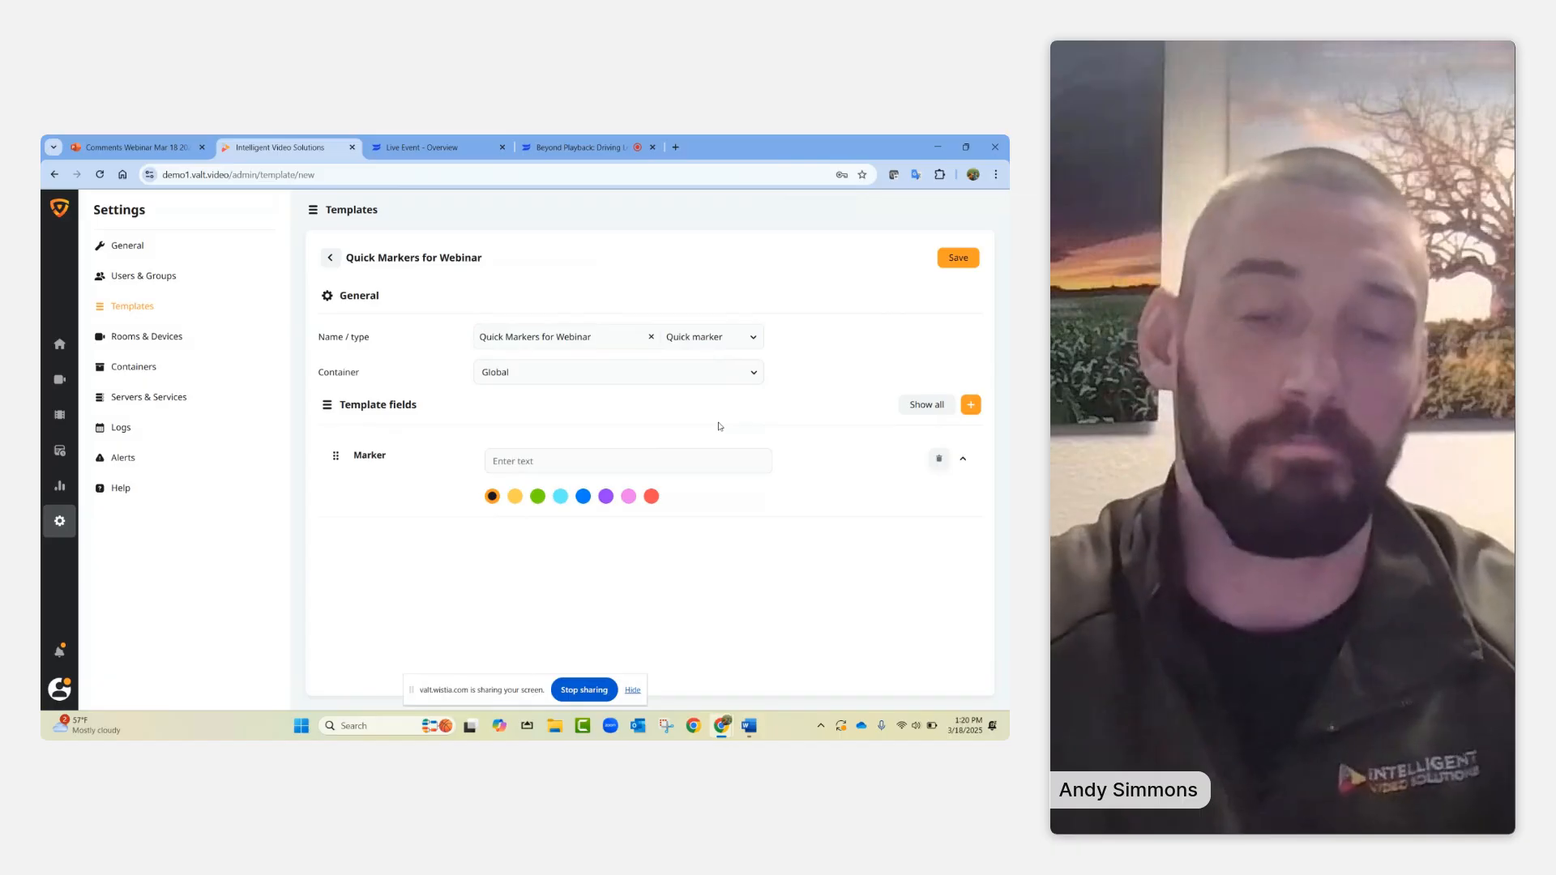
left_click(604, 467)
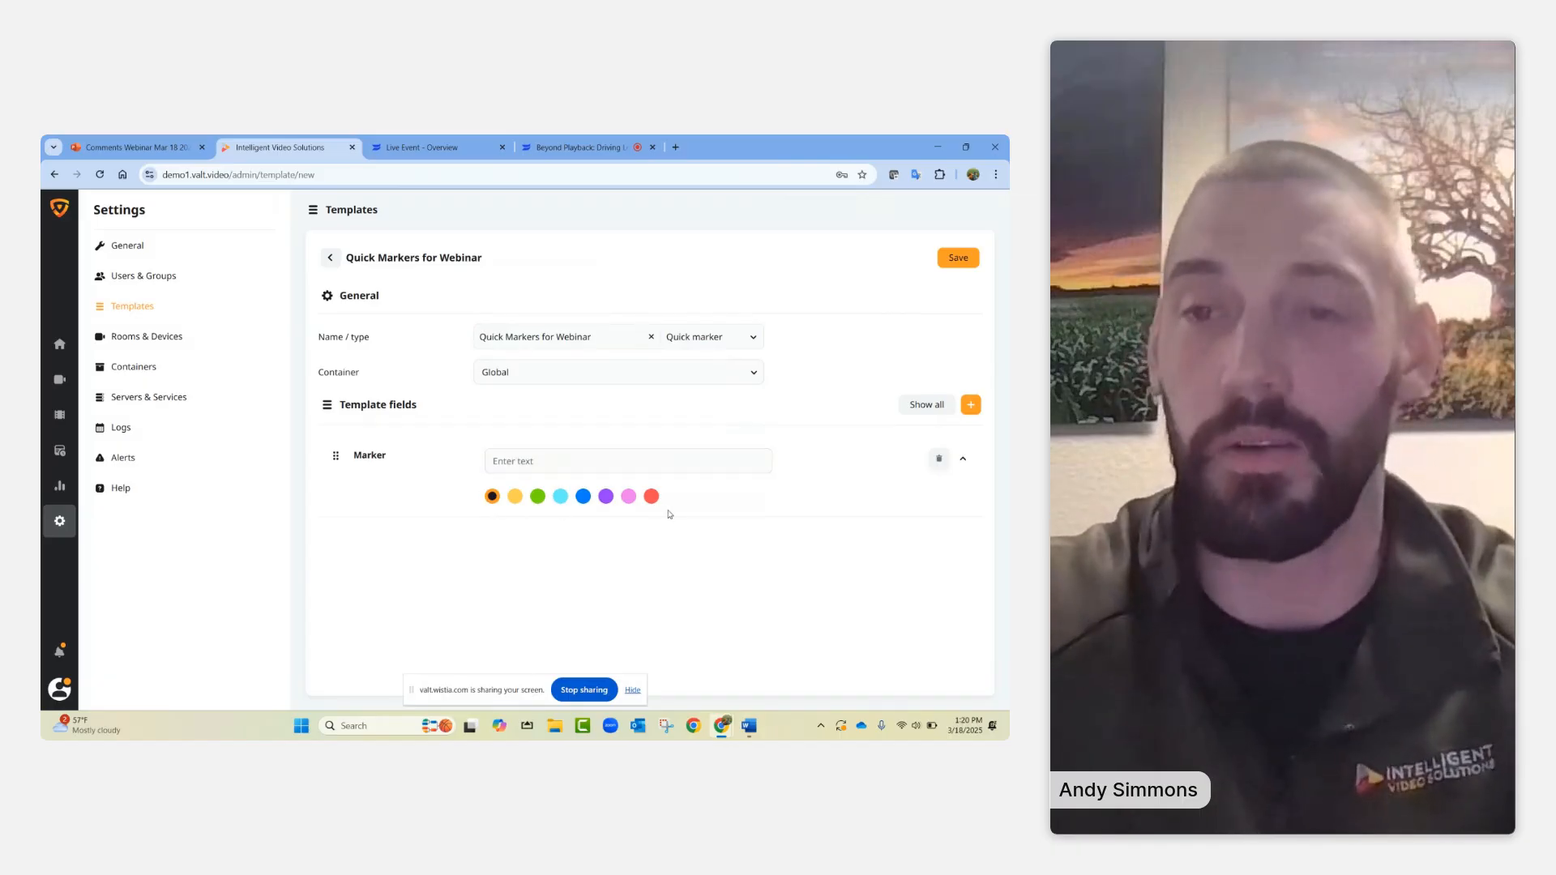
left_click(970, 405)
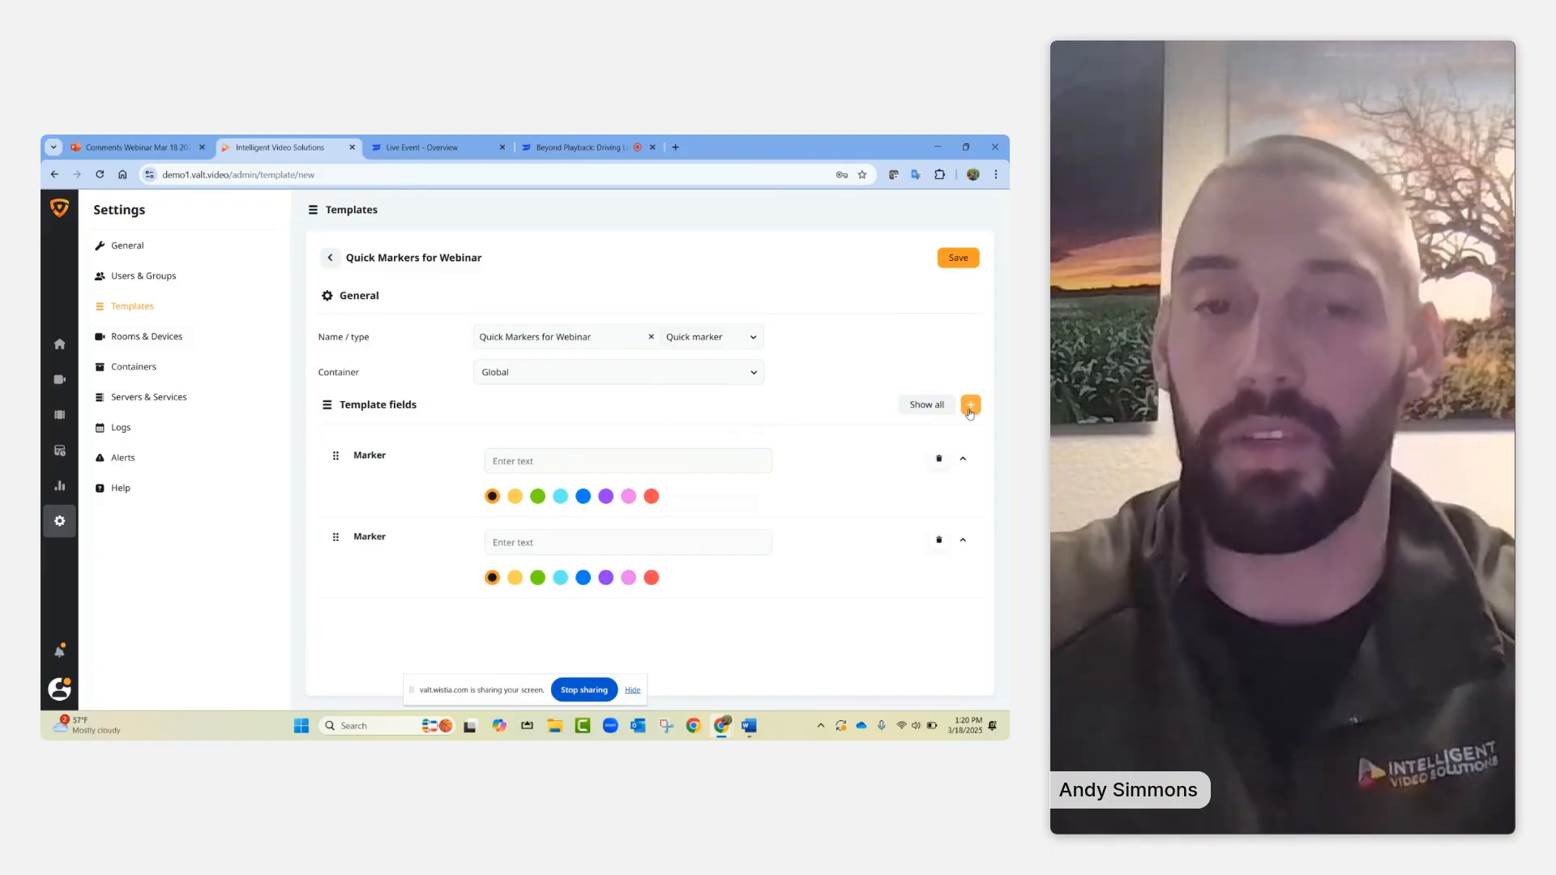
left_click(970, 406)
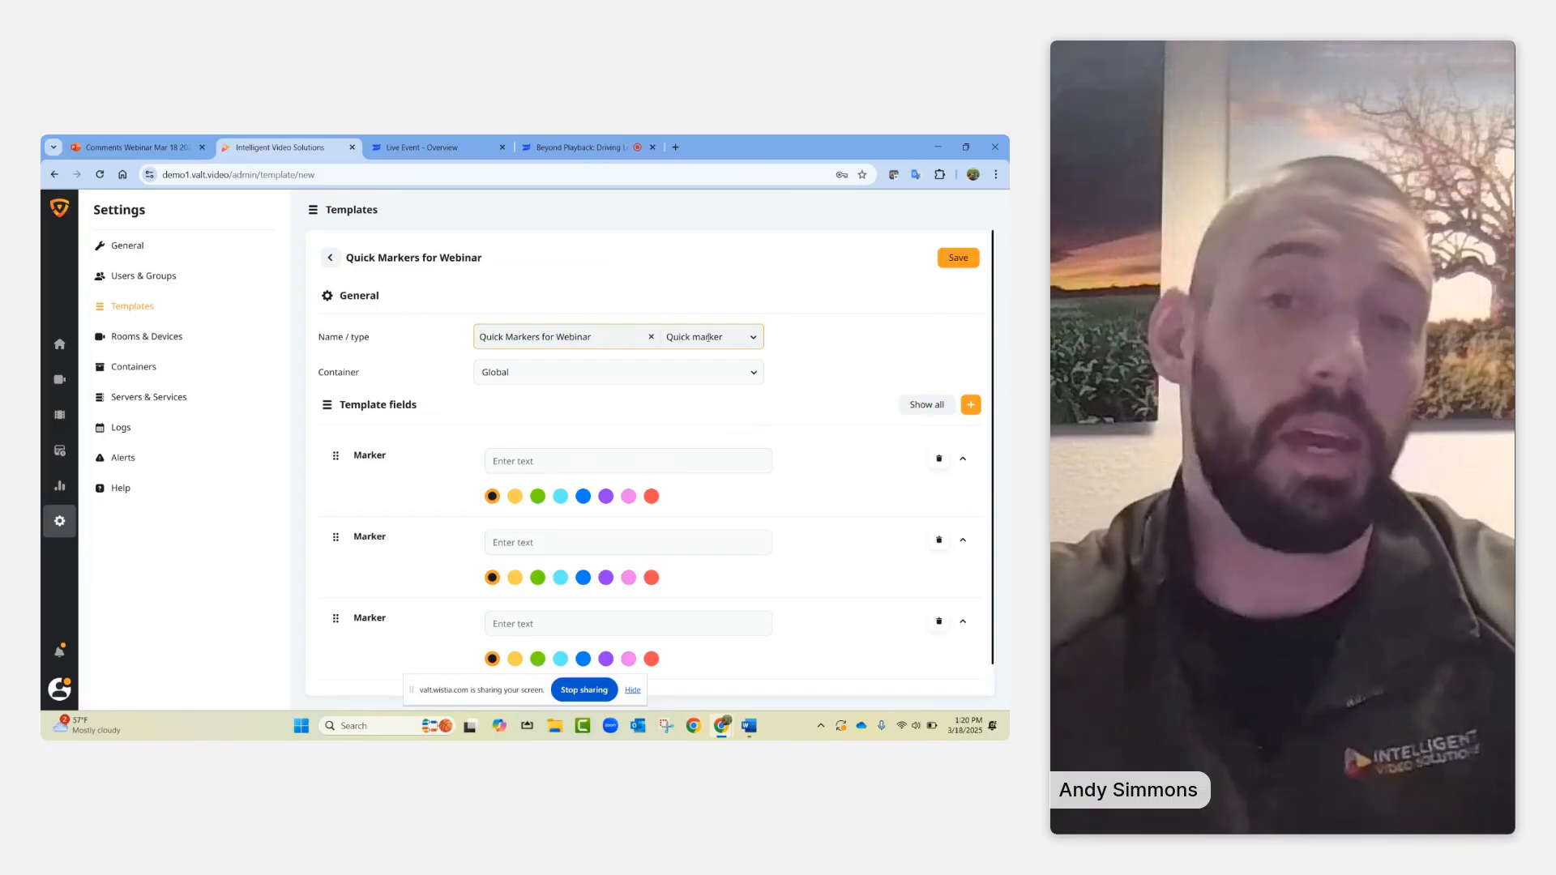
- Change the template type to Comment and title its required text field "text"
left_click(752, 341)
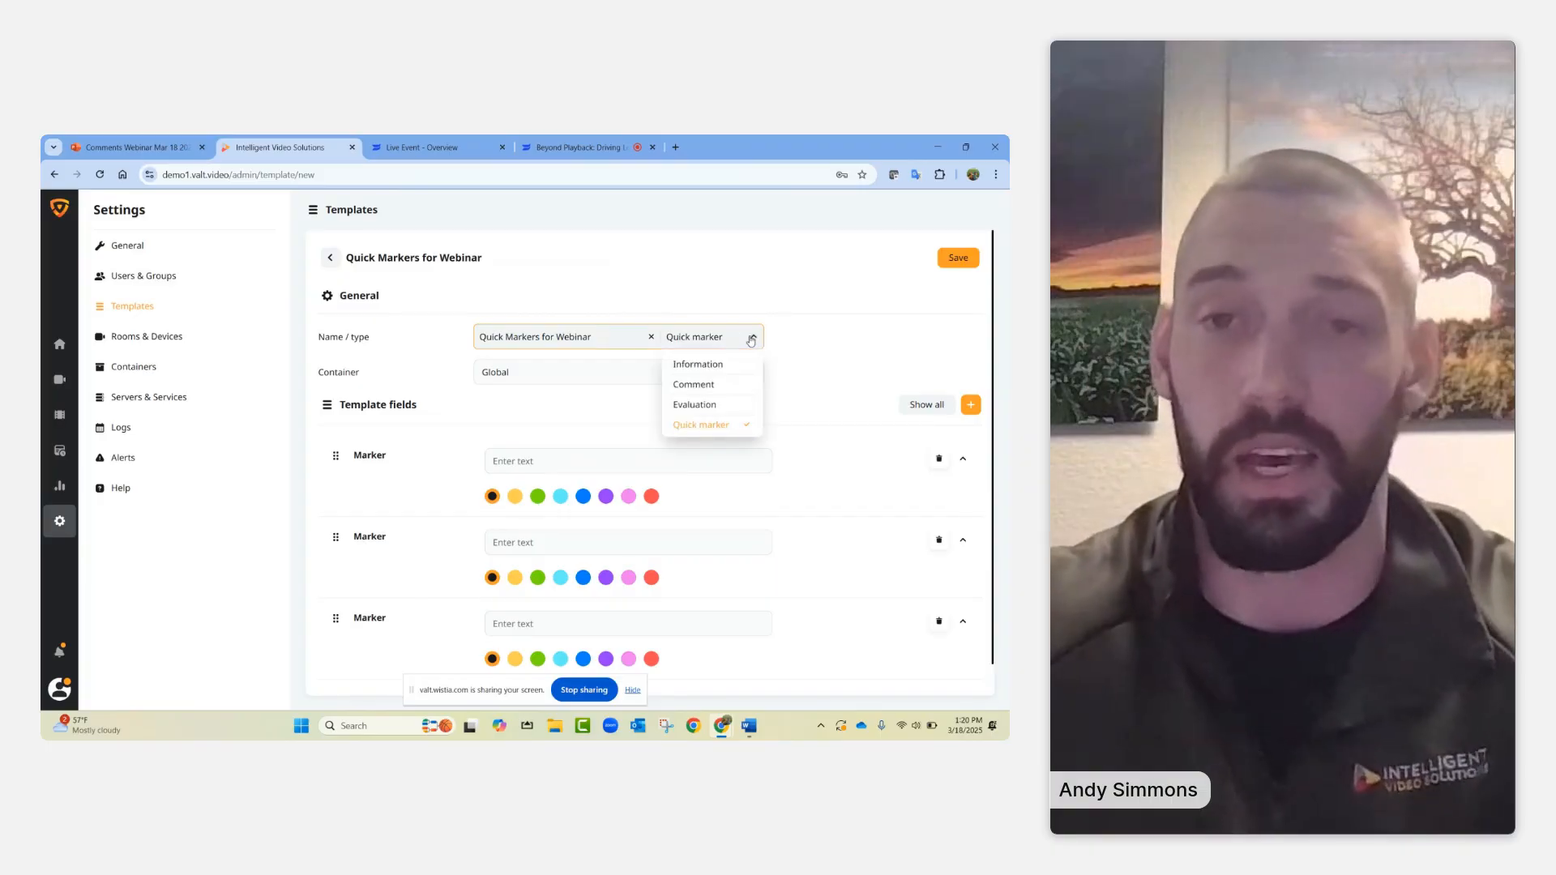
left_click(708, 391)
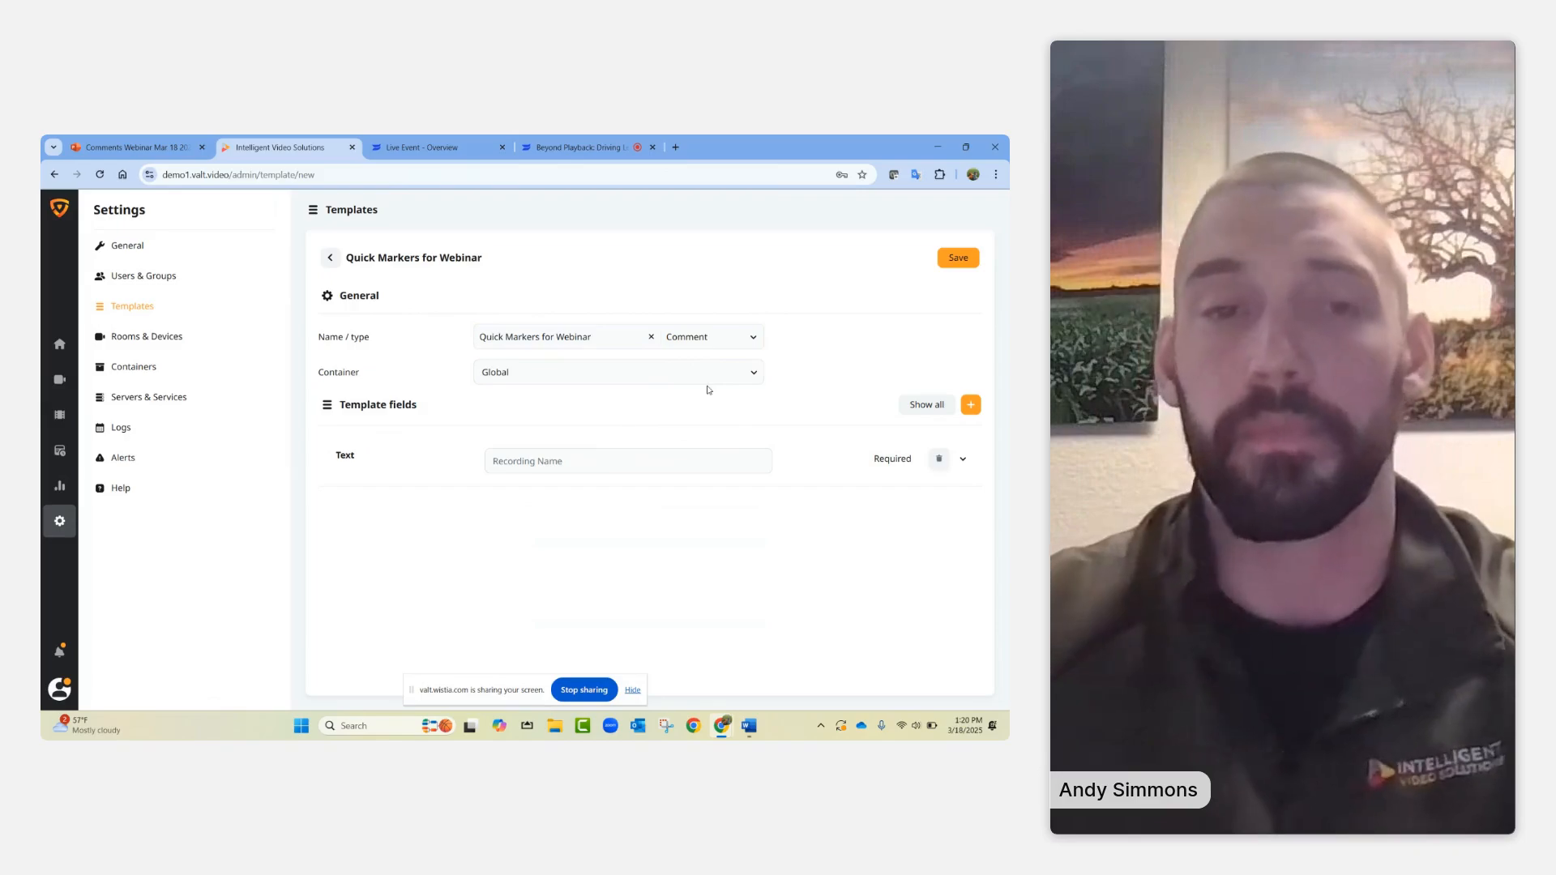
left_click(585, 459)
type("tex")
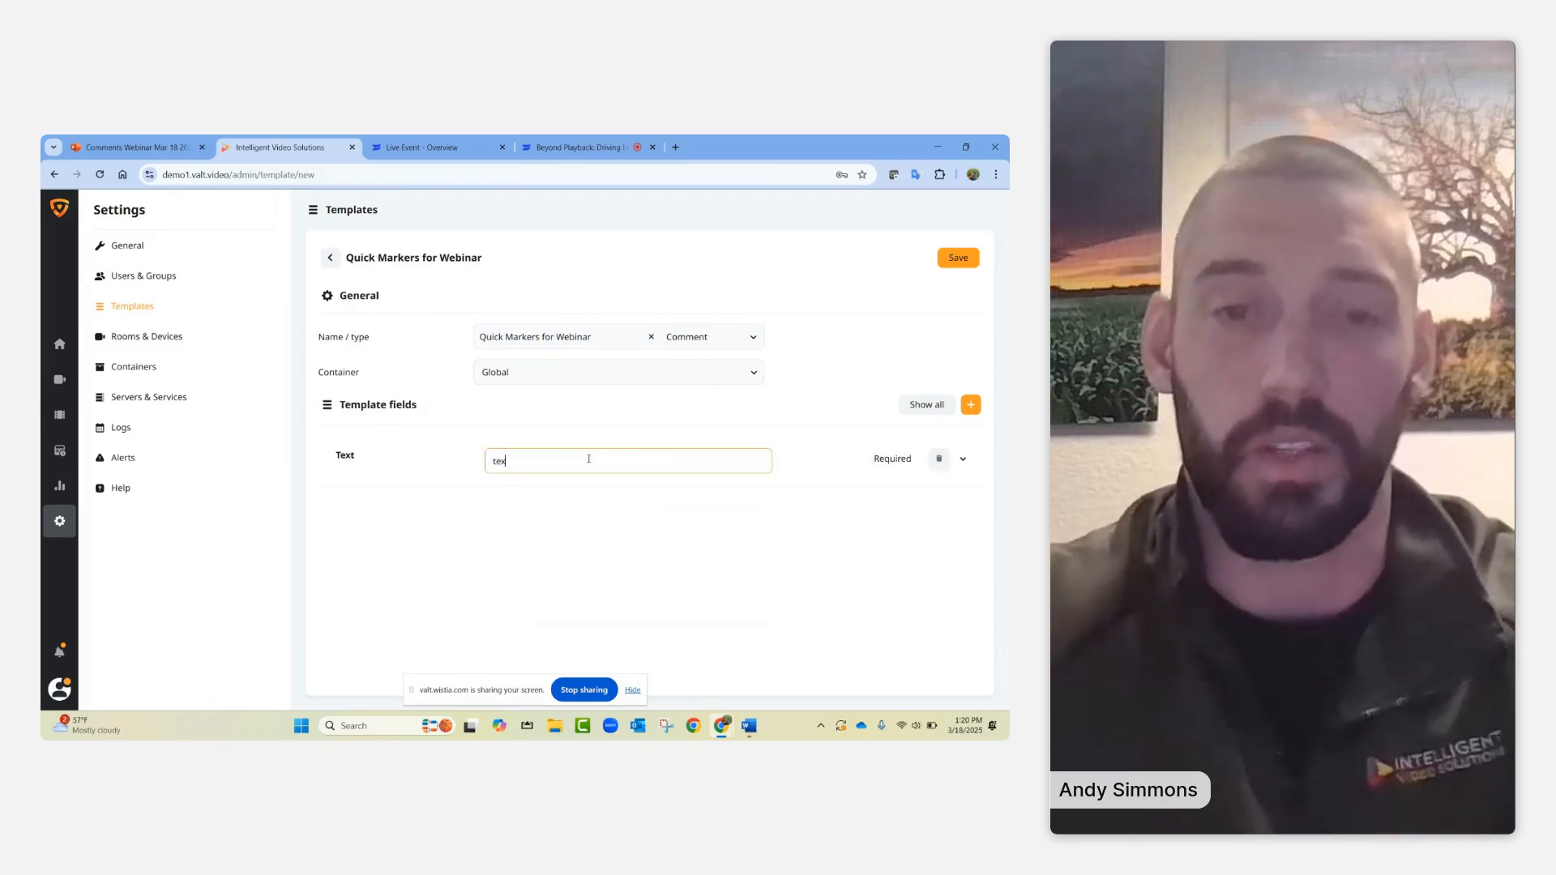
type("t")
- Add a Multi-Select field with the options a, b and c to the comment template, plus a further text field
left_click(972, 410)
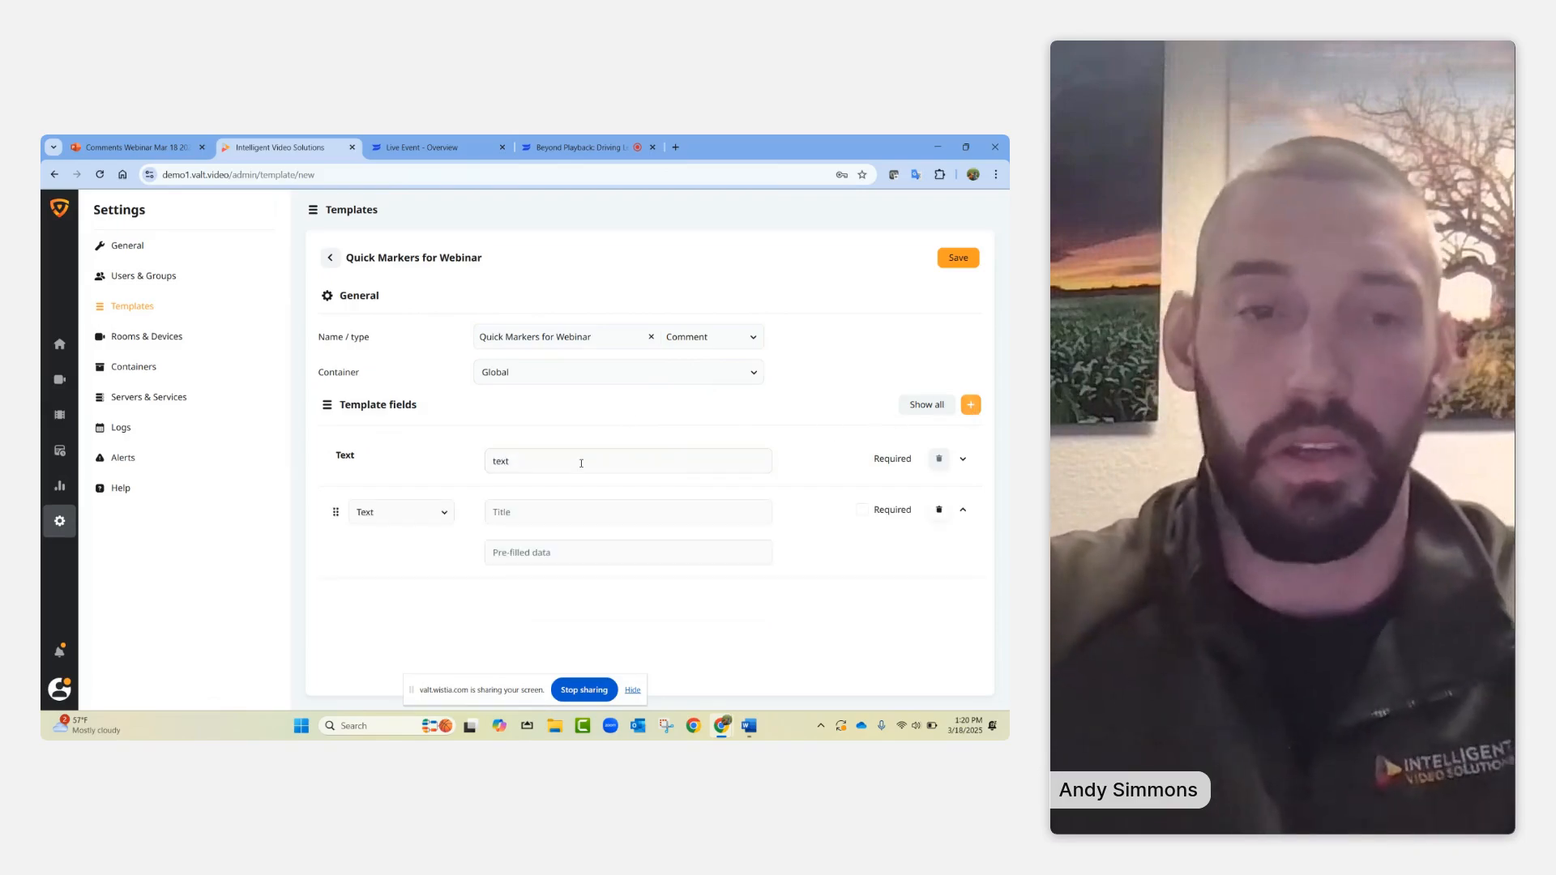
left_click(401, 511)
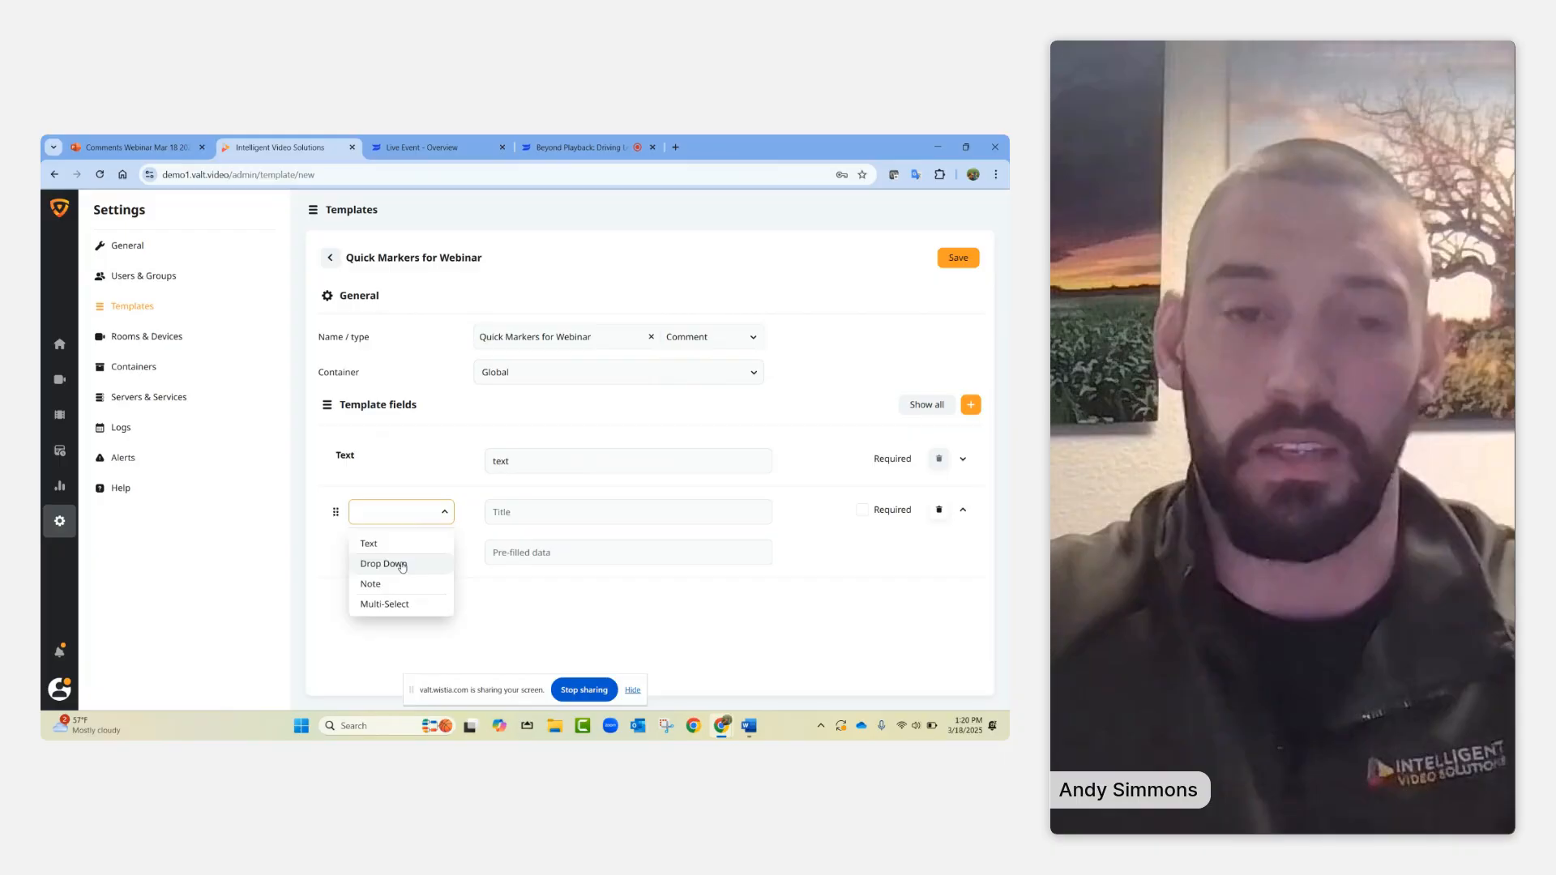
left_click(390, 604)
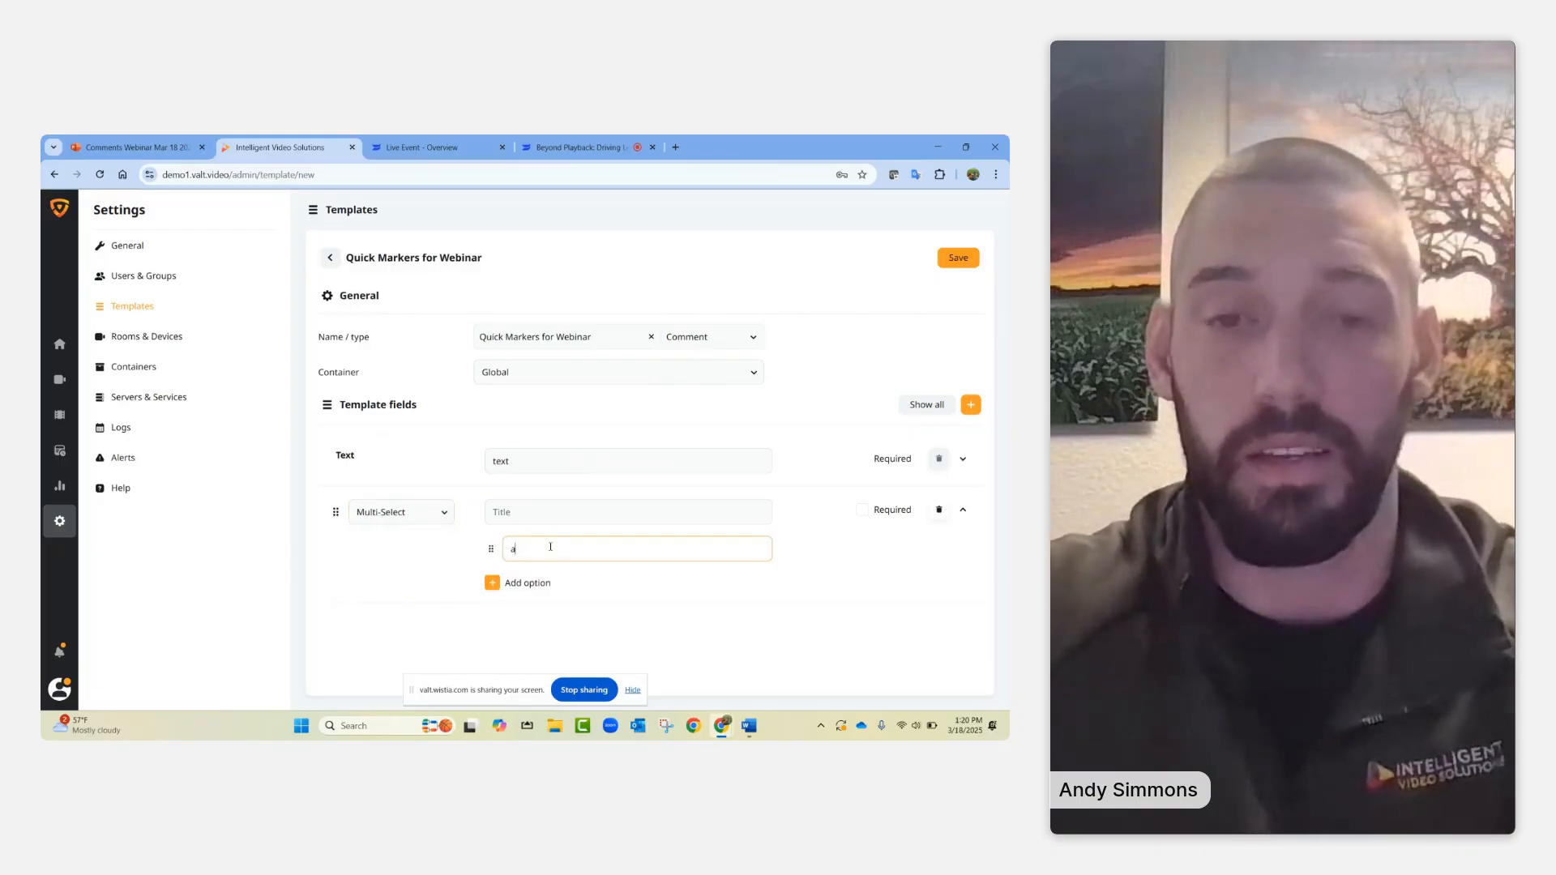
left_click(525, 583)
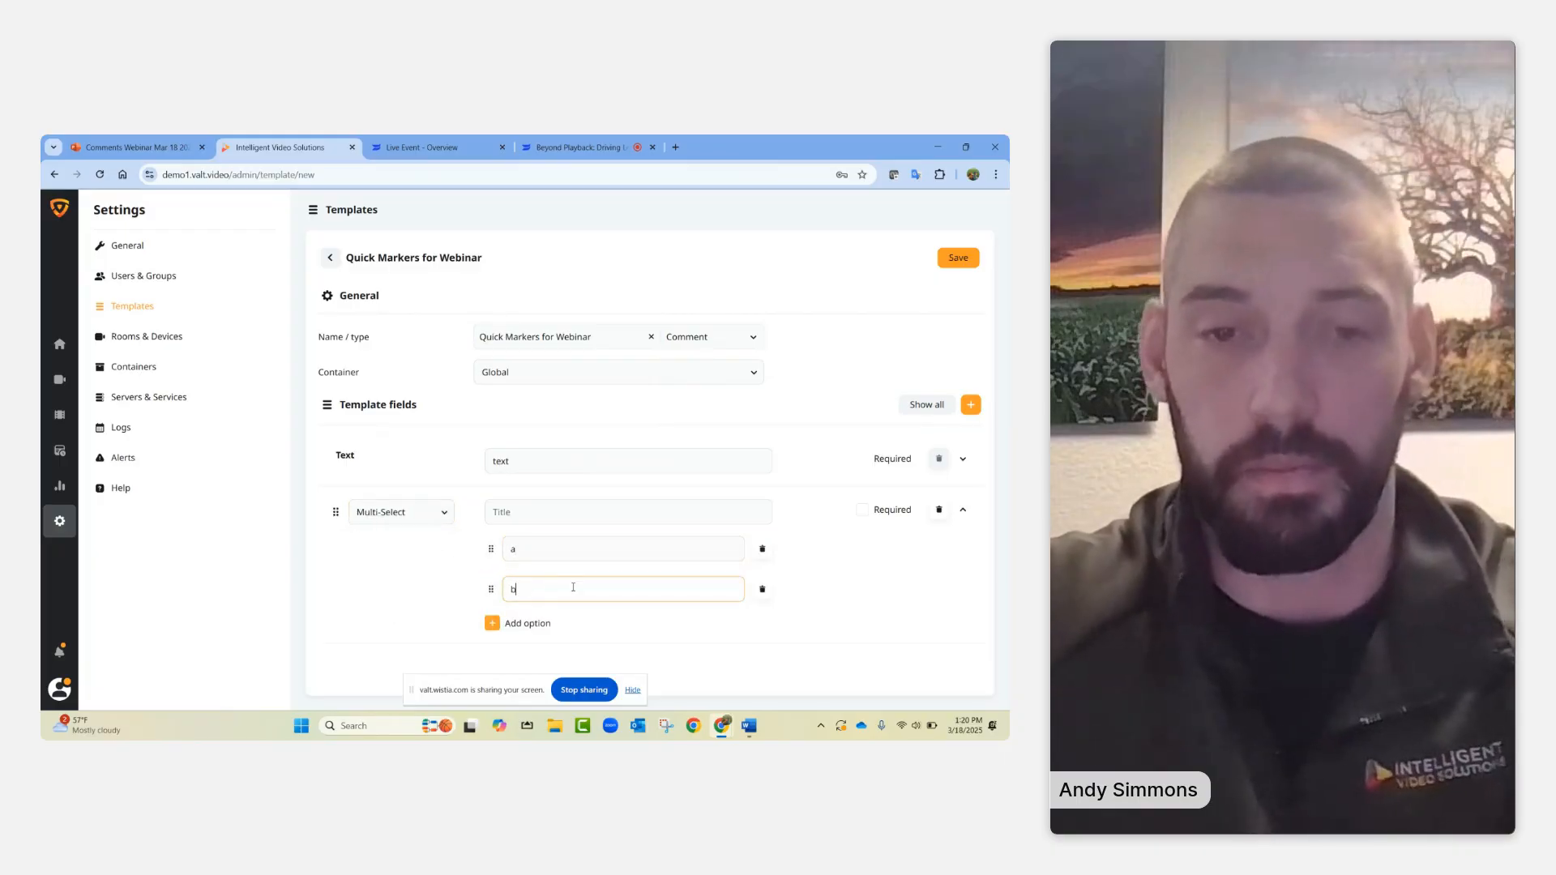
left_click(493, 623)
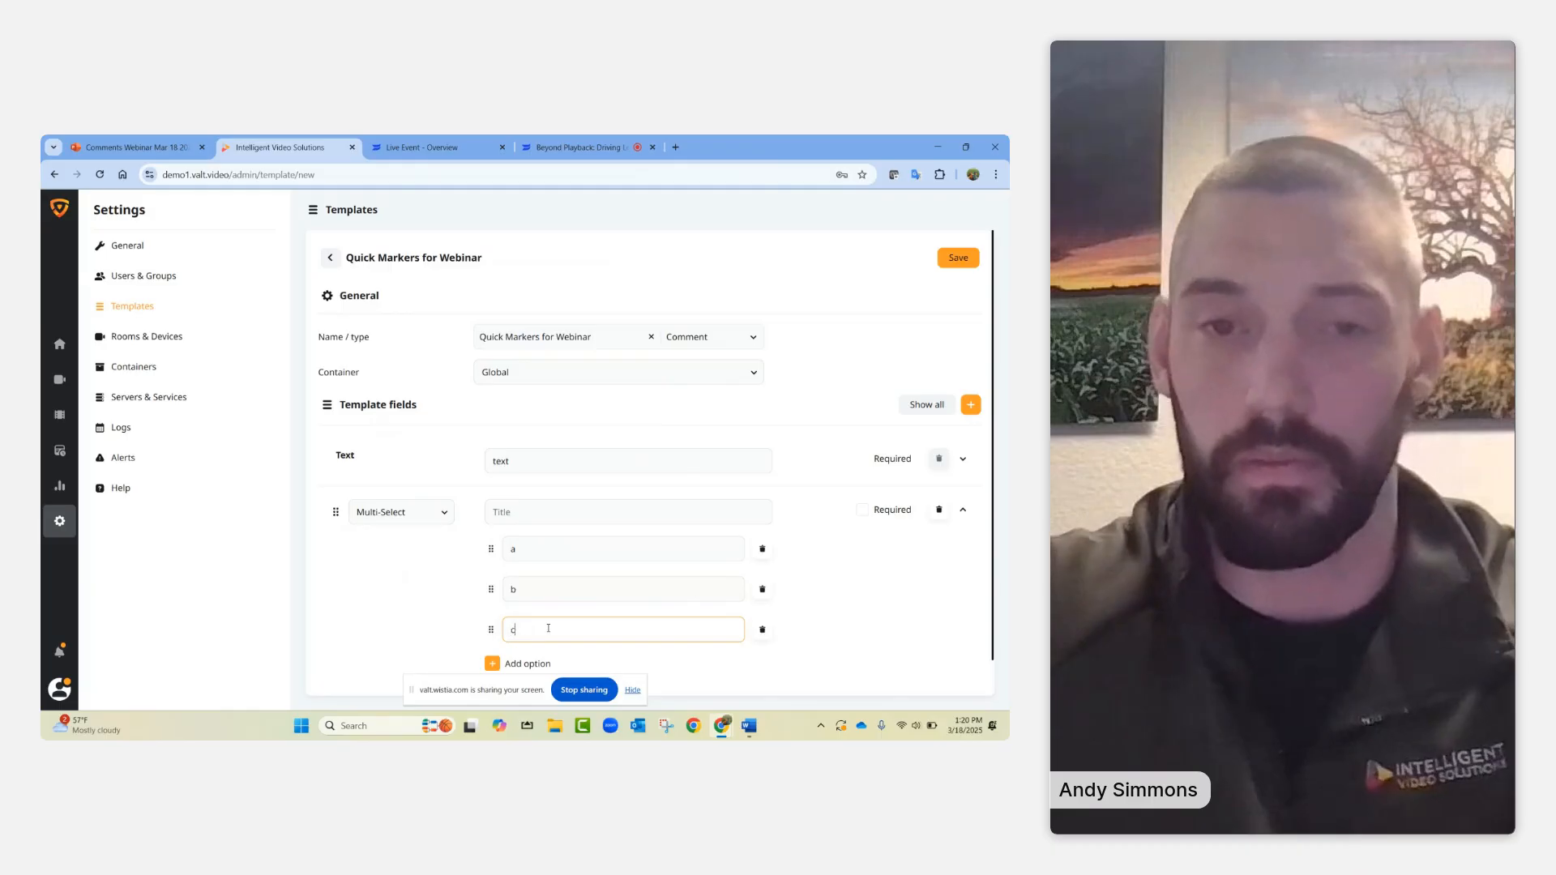
left_click(974, 414)
scroll(808, 426, "down", 2)
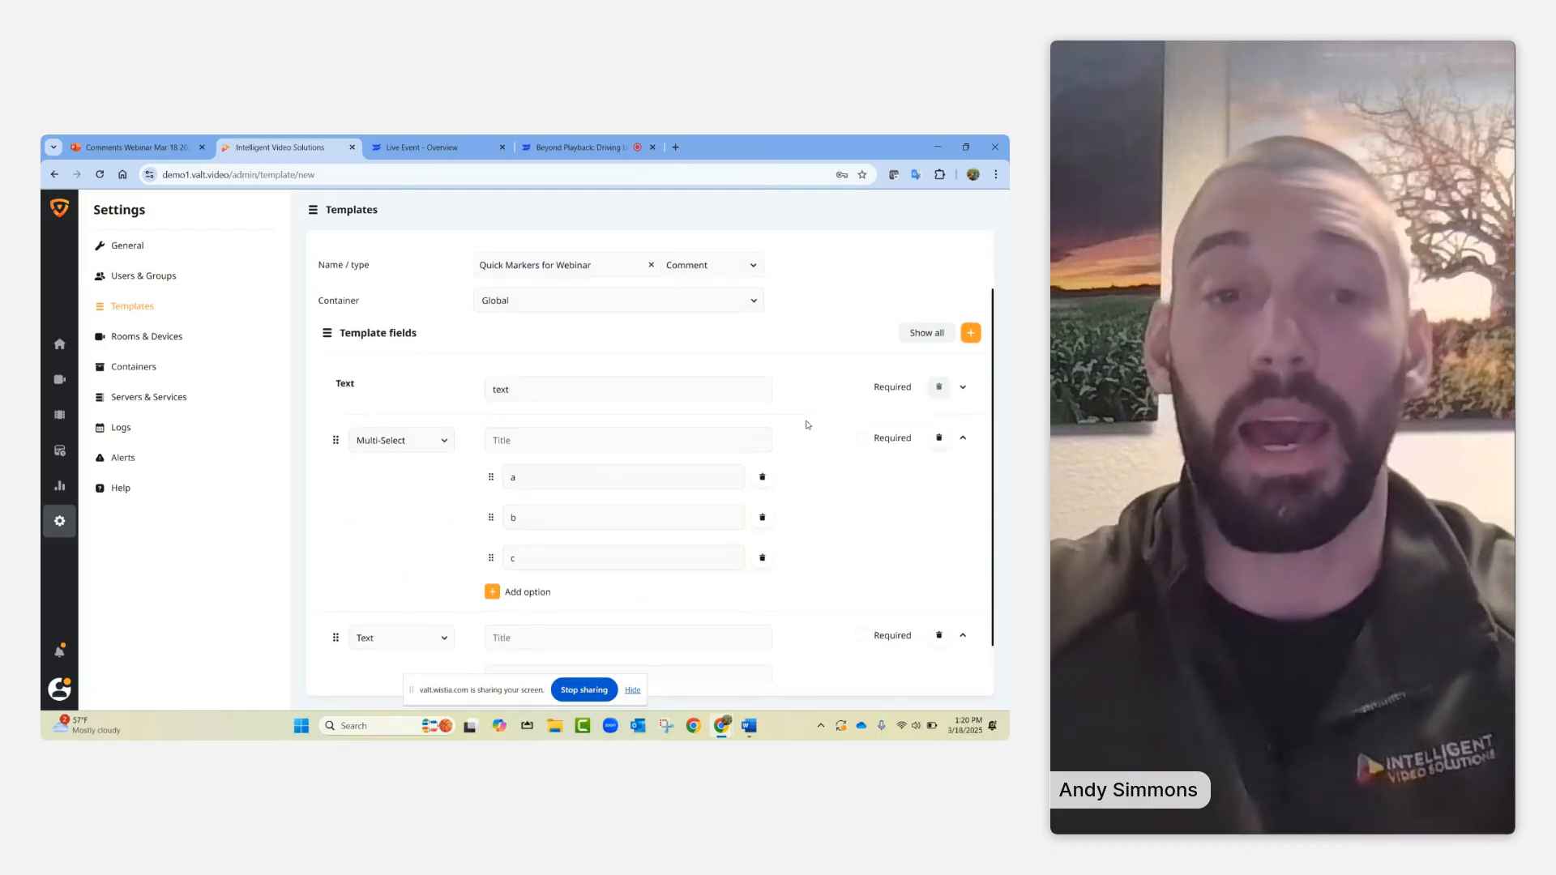
scroll(808, 426, "up", 1)
scroll(808, 426, "down", 1)
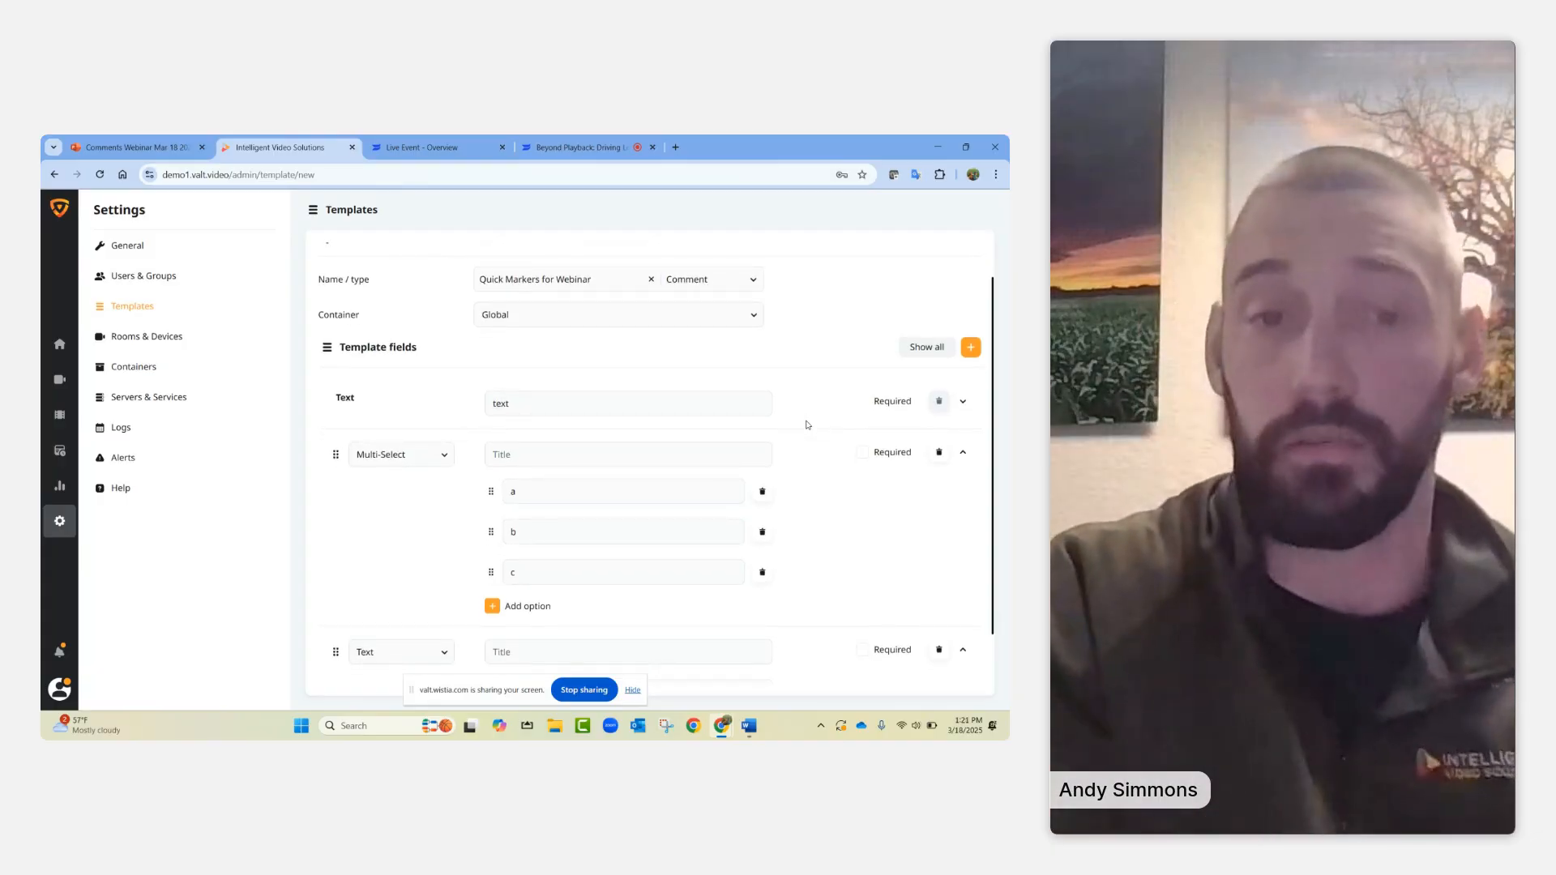
scroll(808, 425, "up", 2)
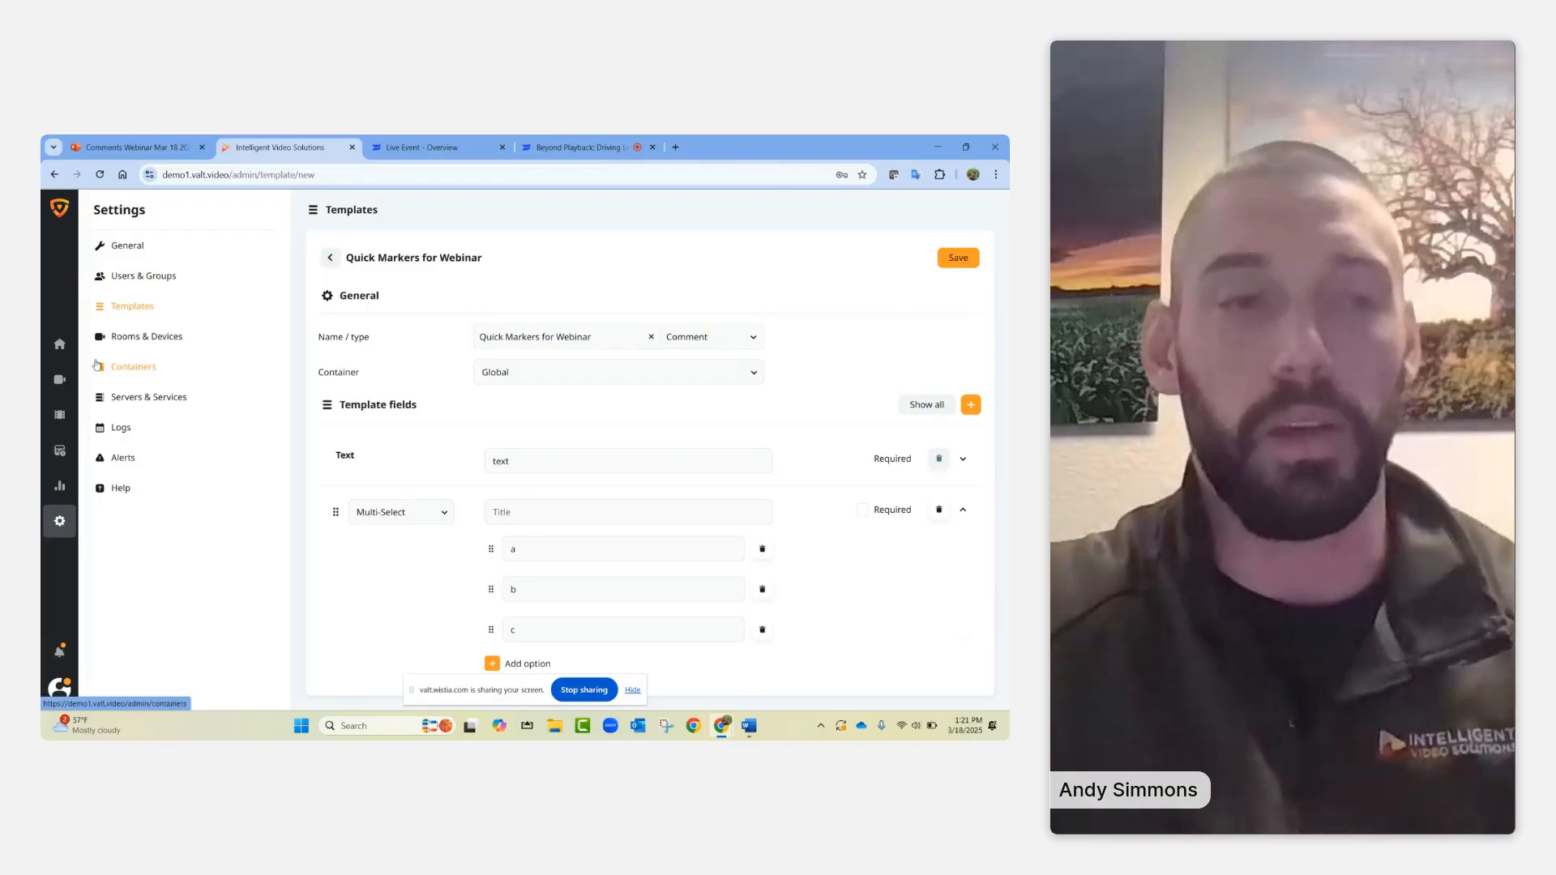
- Open the Respiratory Care recording from the review list and start a mention with @ in a new comment
left_click(57, 419)
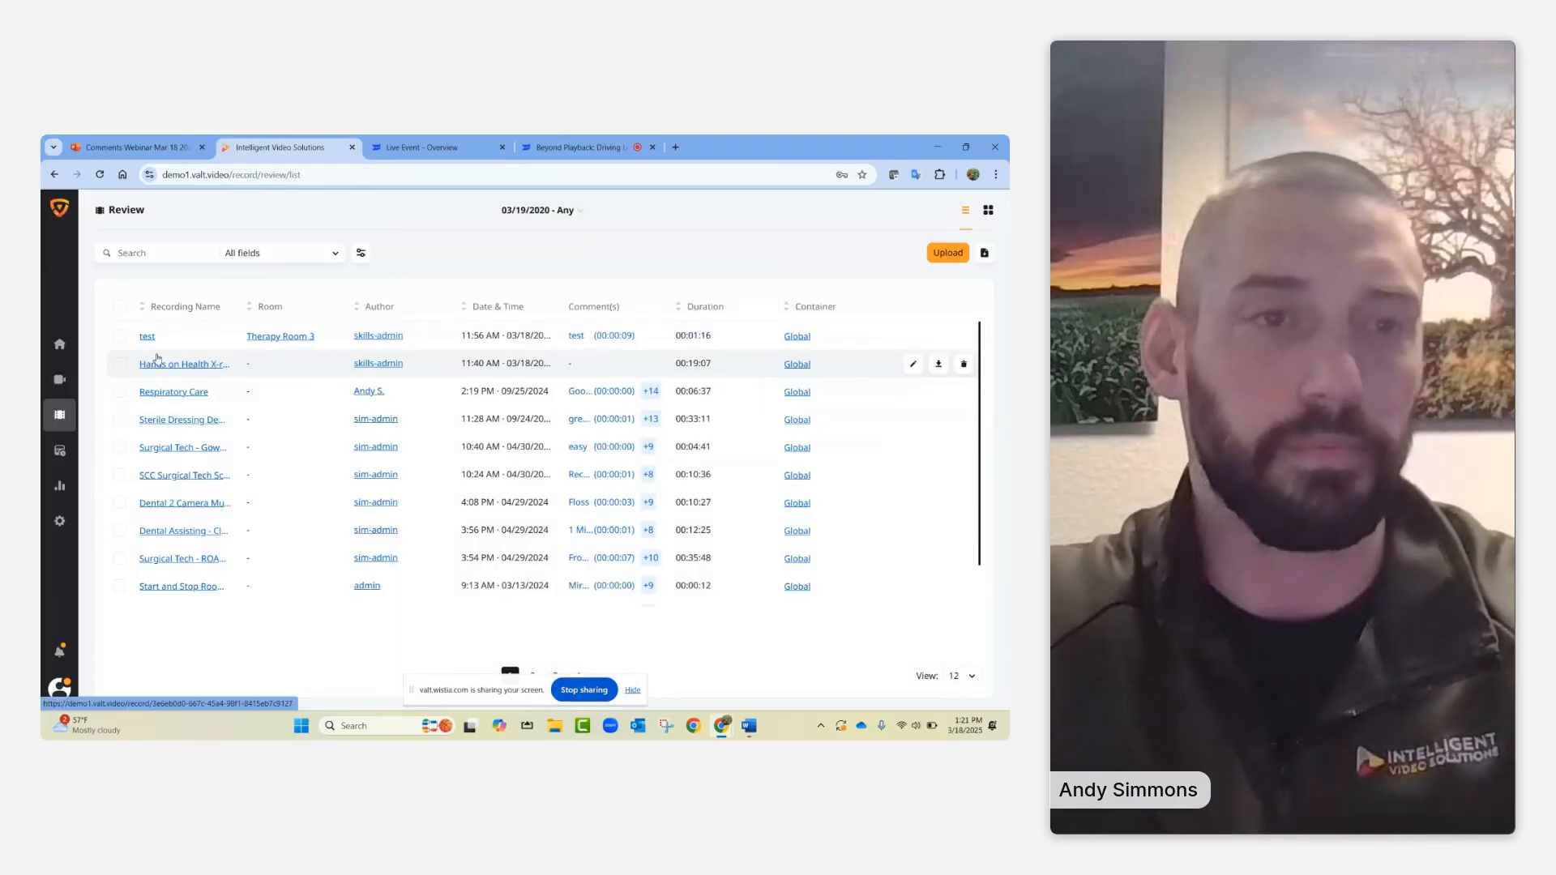
left_click(167, 393)
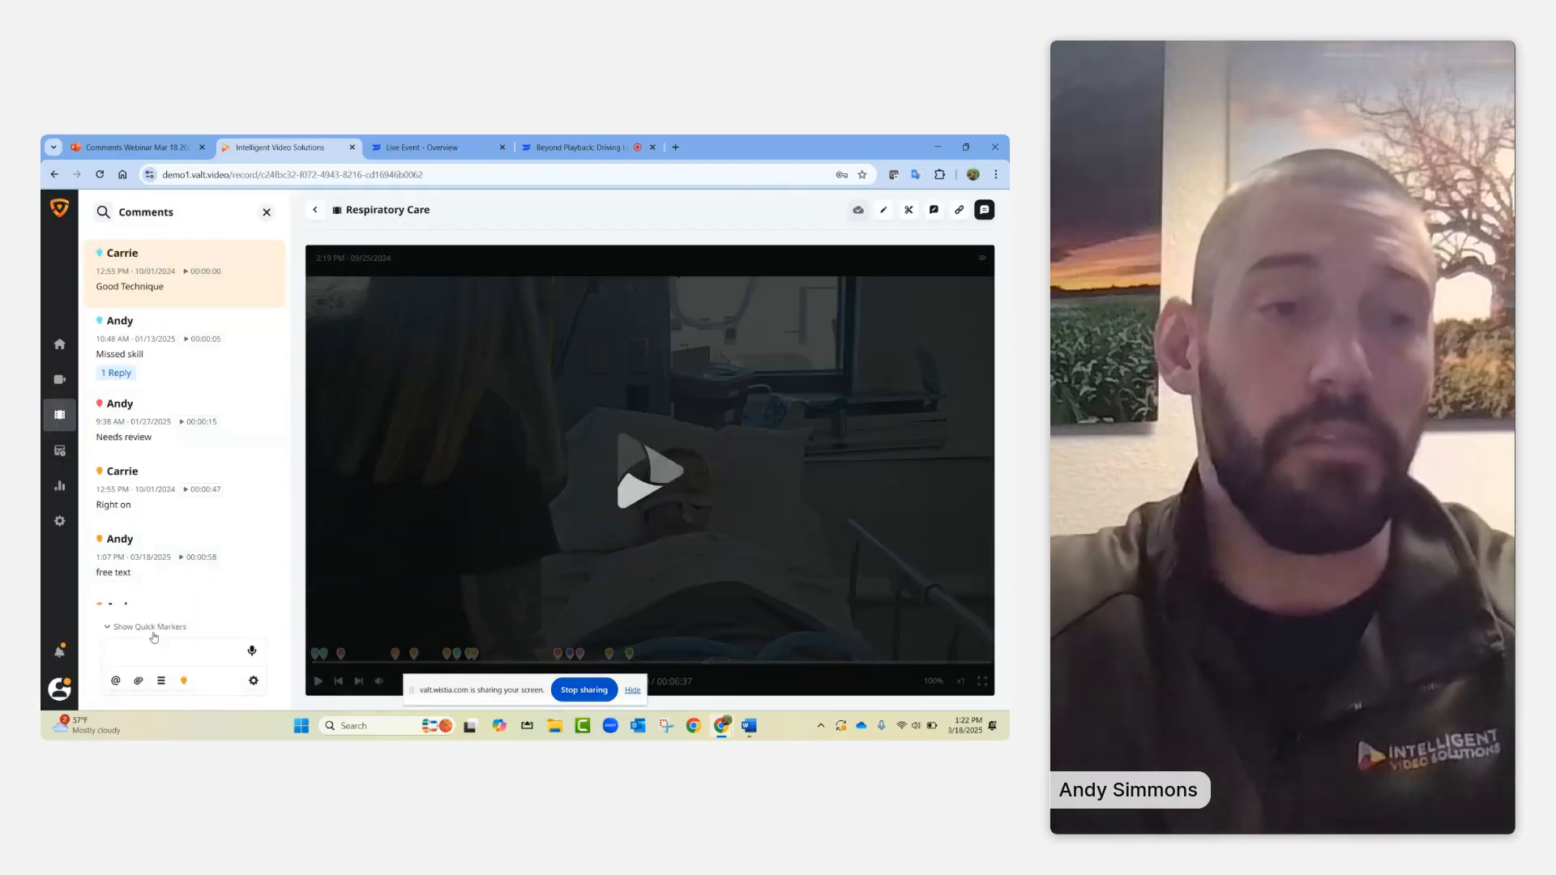
left_click(149, 646)
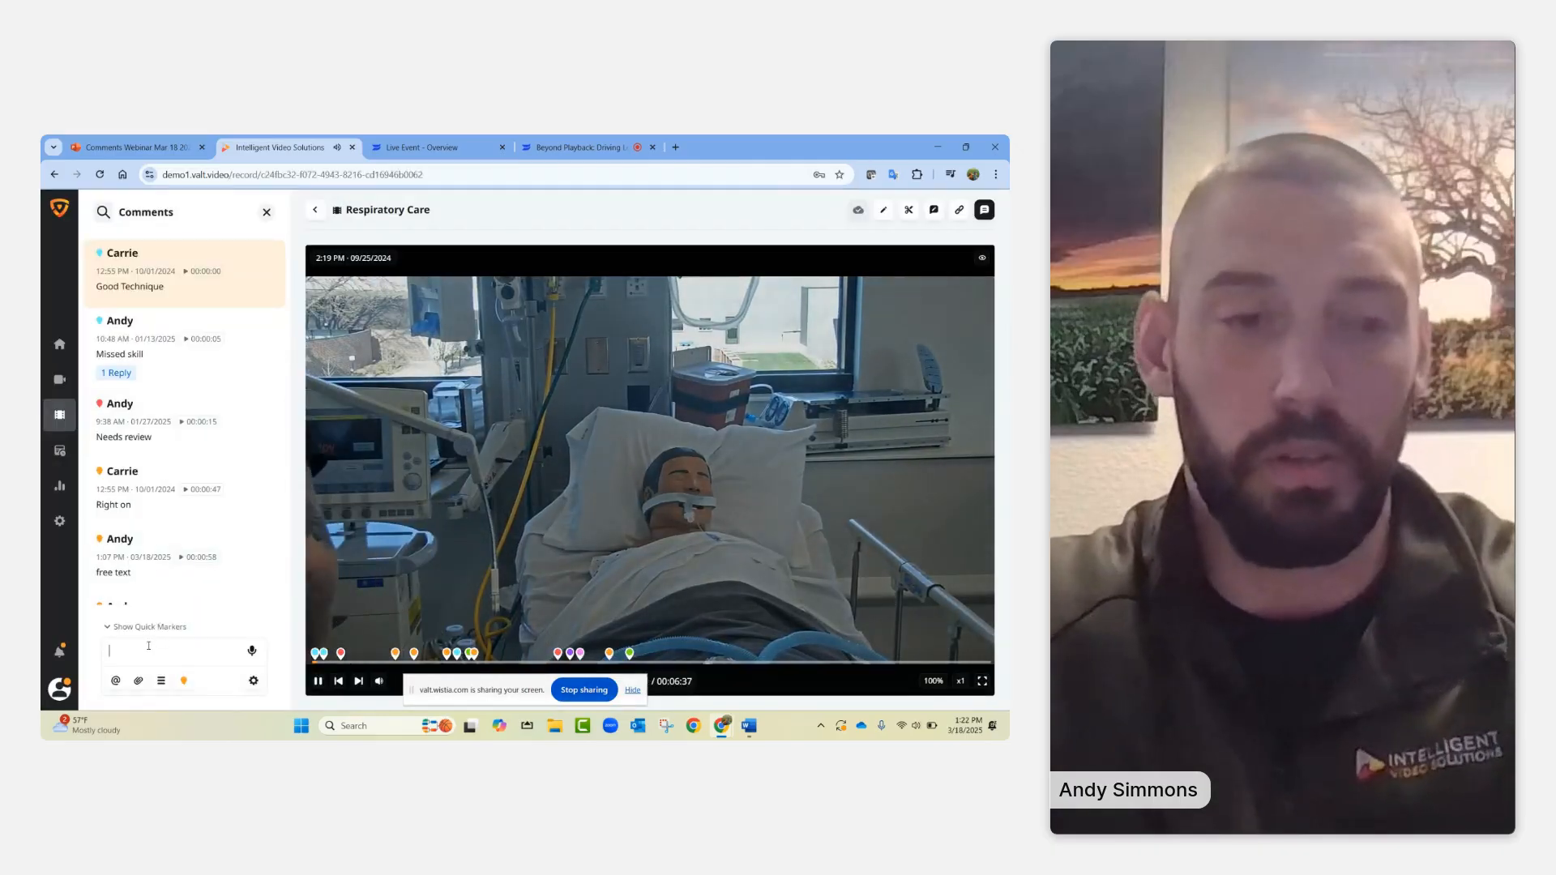
type("@")
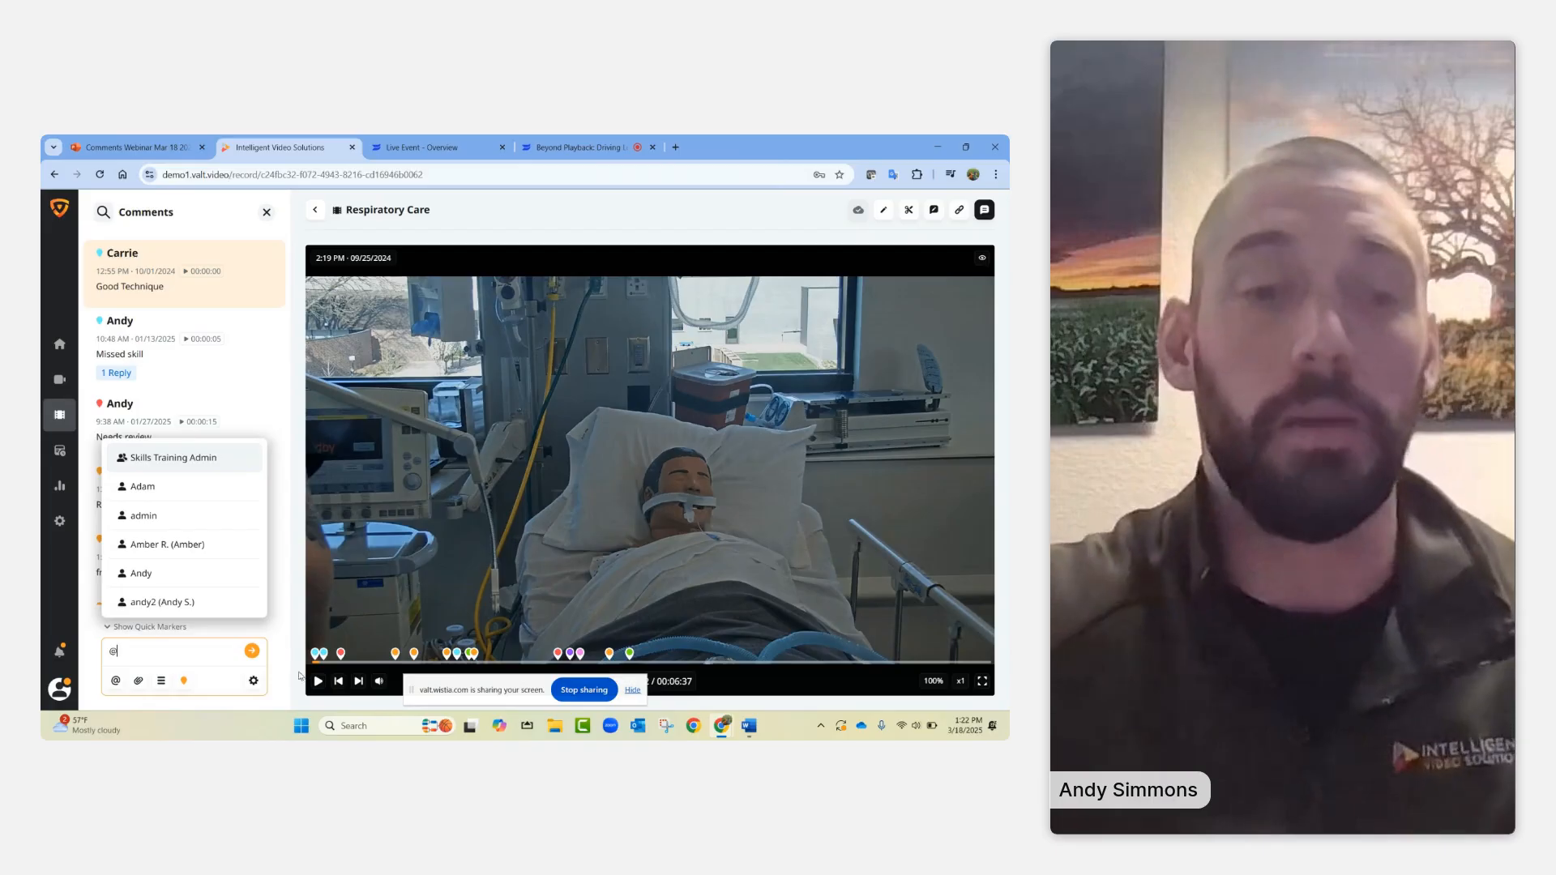
left_click(282, 680)
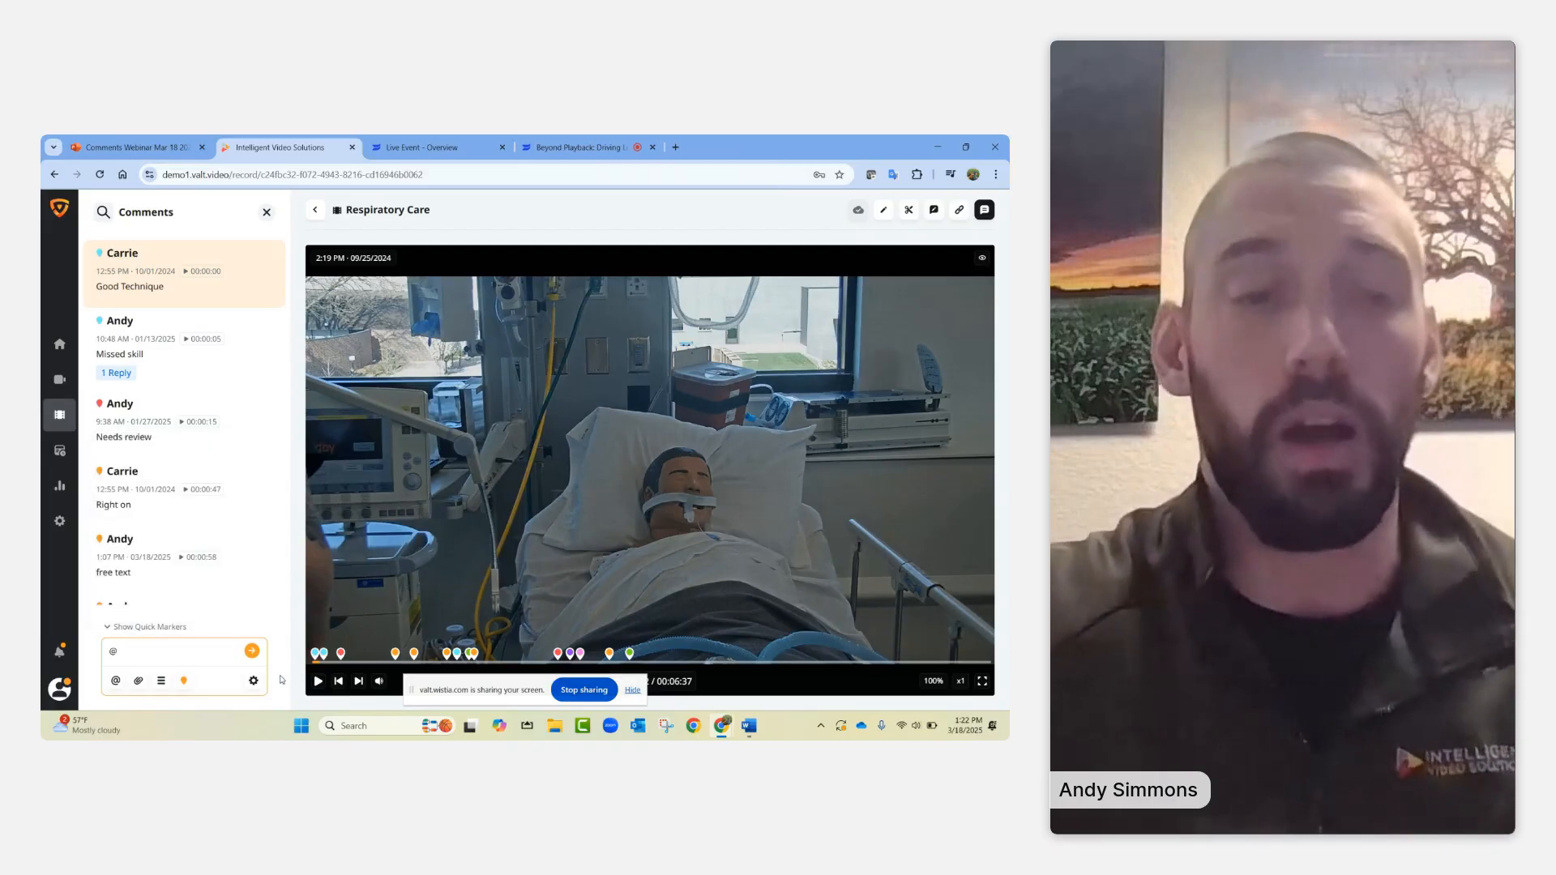
- Check the notifications list and the system-wide email notification options in the general settings
left_click(59, 658)
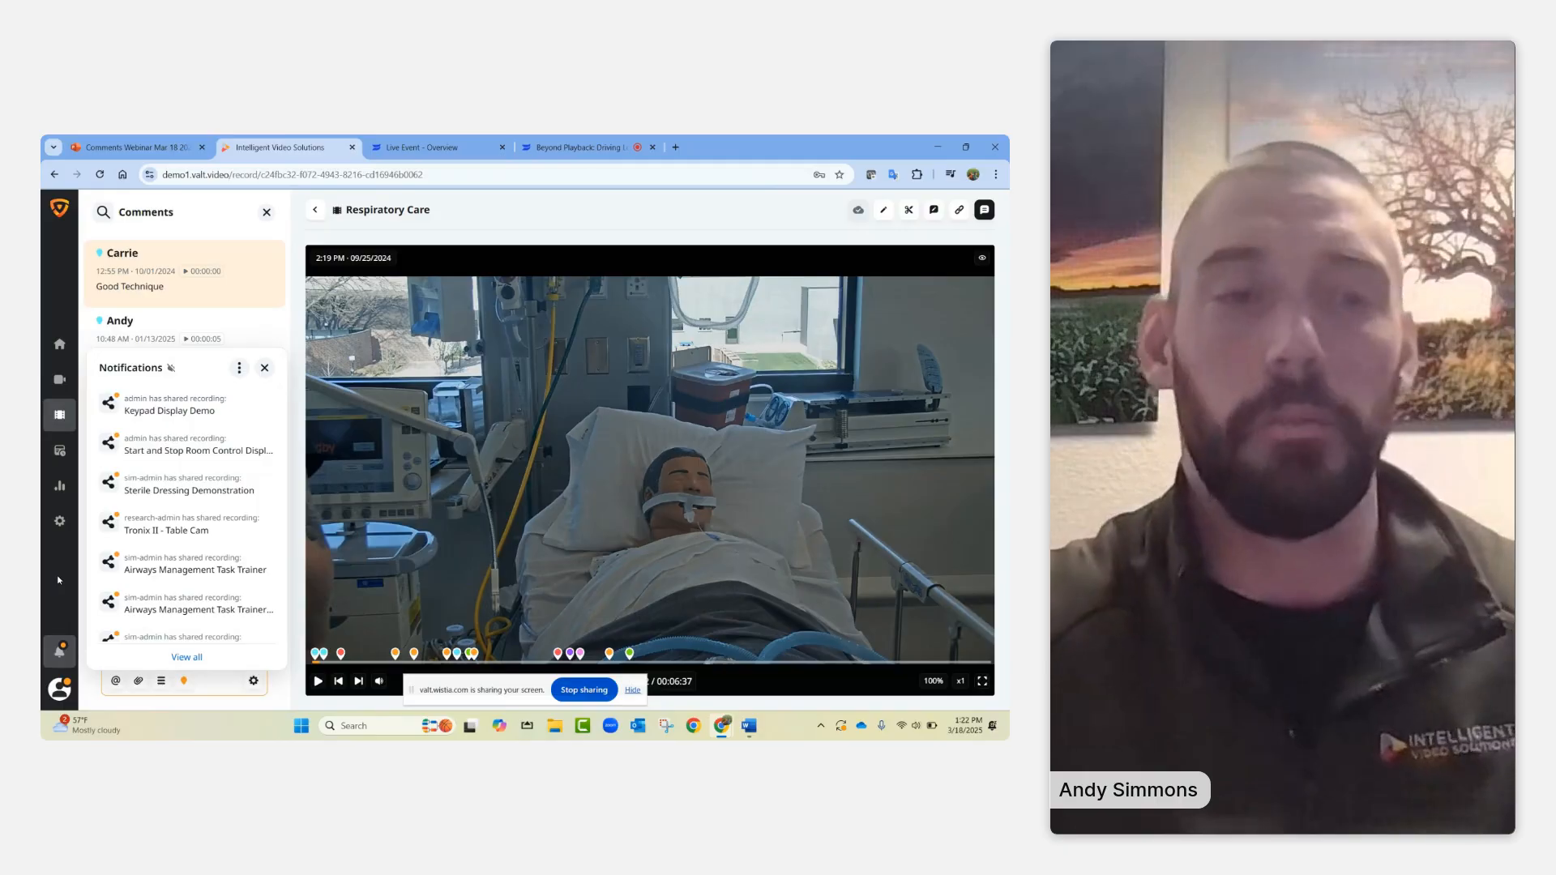
left_click(264, 369)
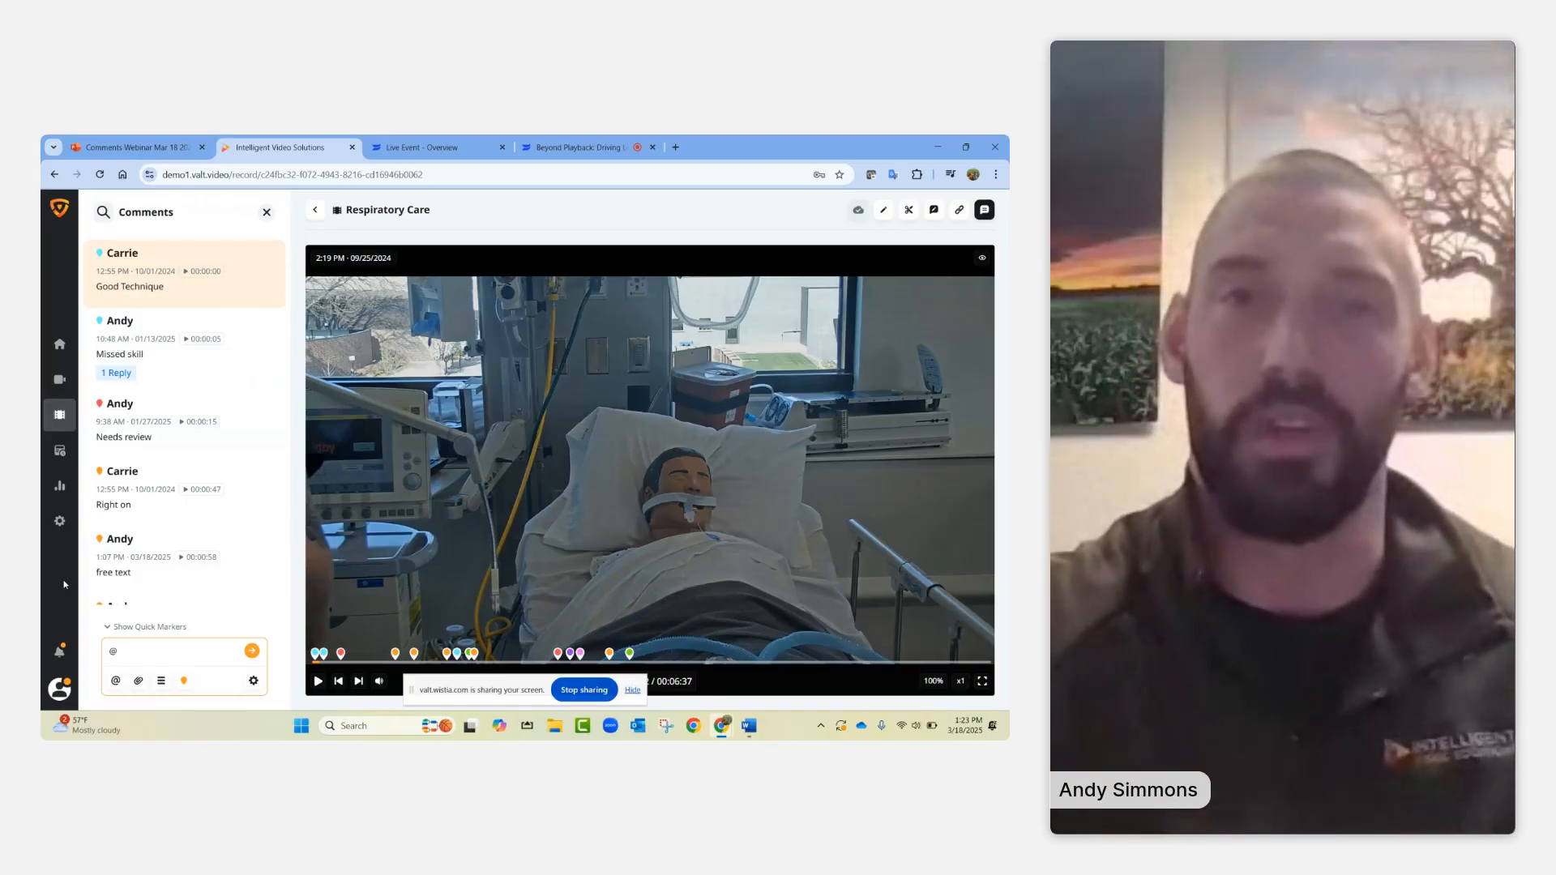
left_click(60, 523)
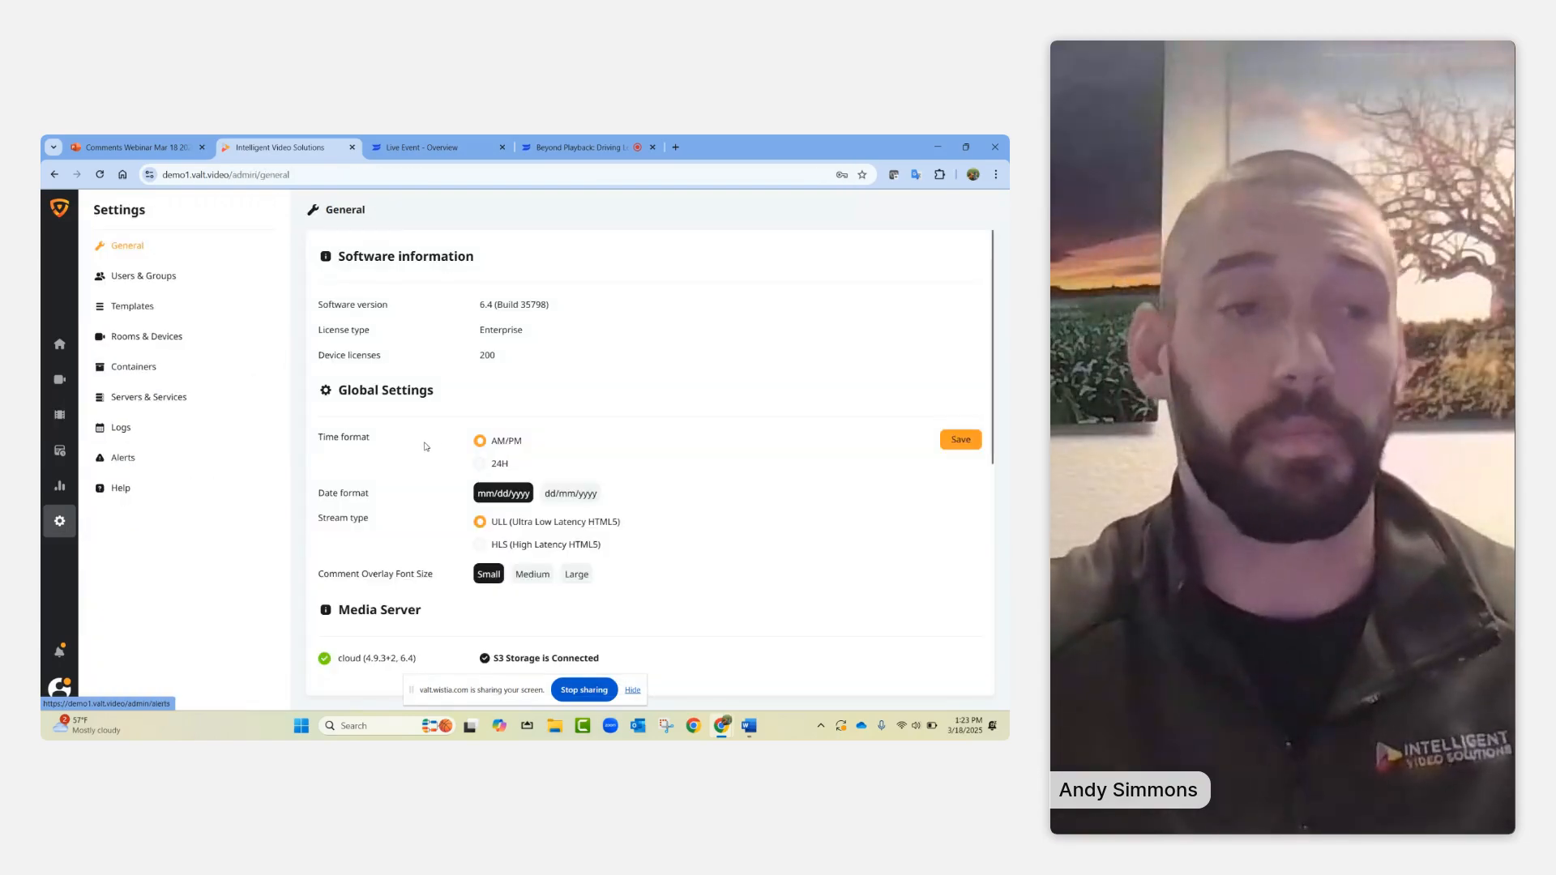
scroll(436, 445, "down", 3)
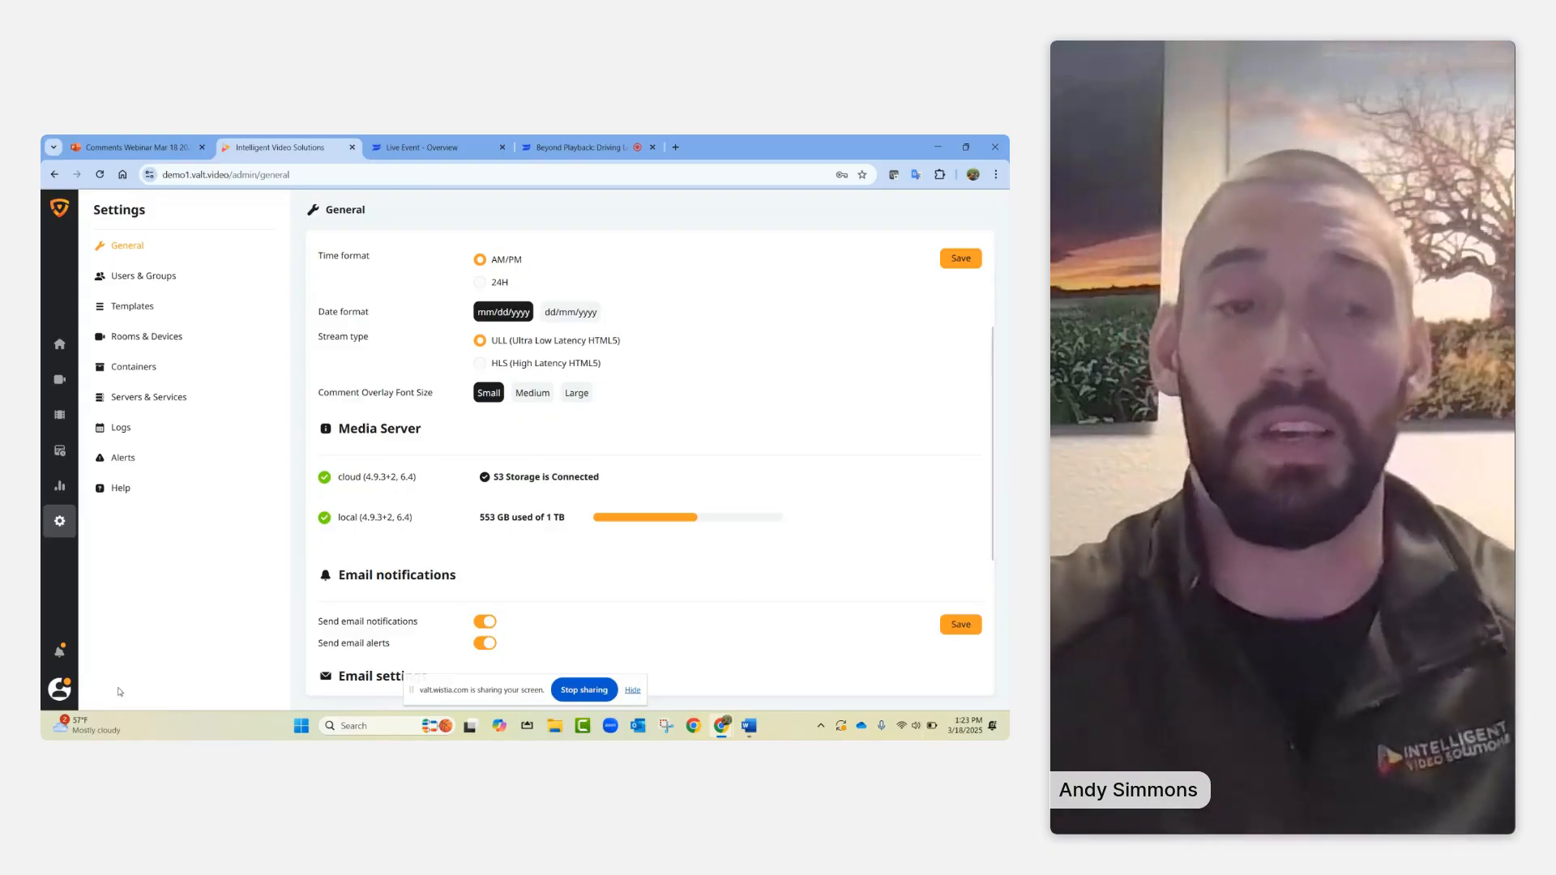
- Set the email notification interval in the user profile to 6 h and look over the notifications list
left_click(59, 696)
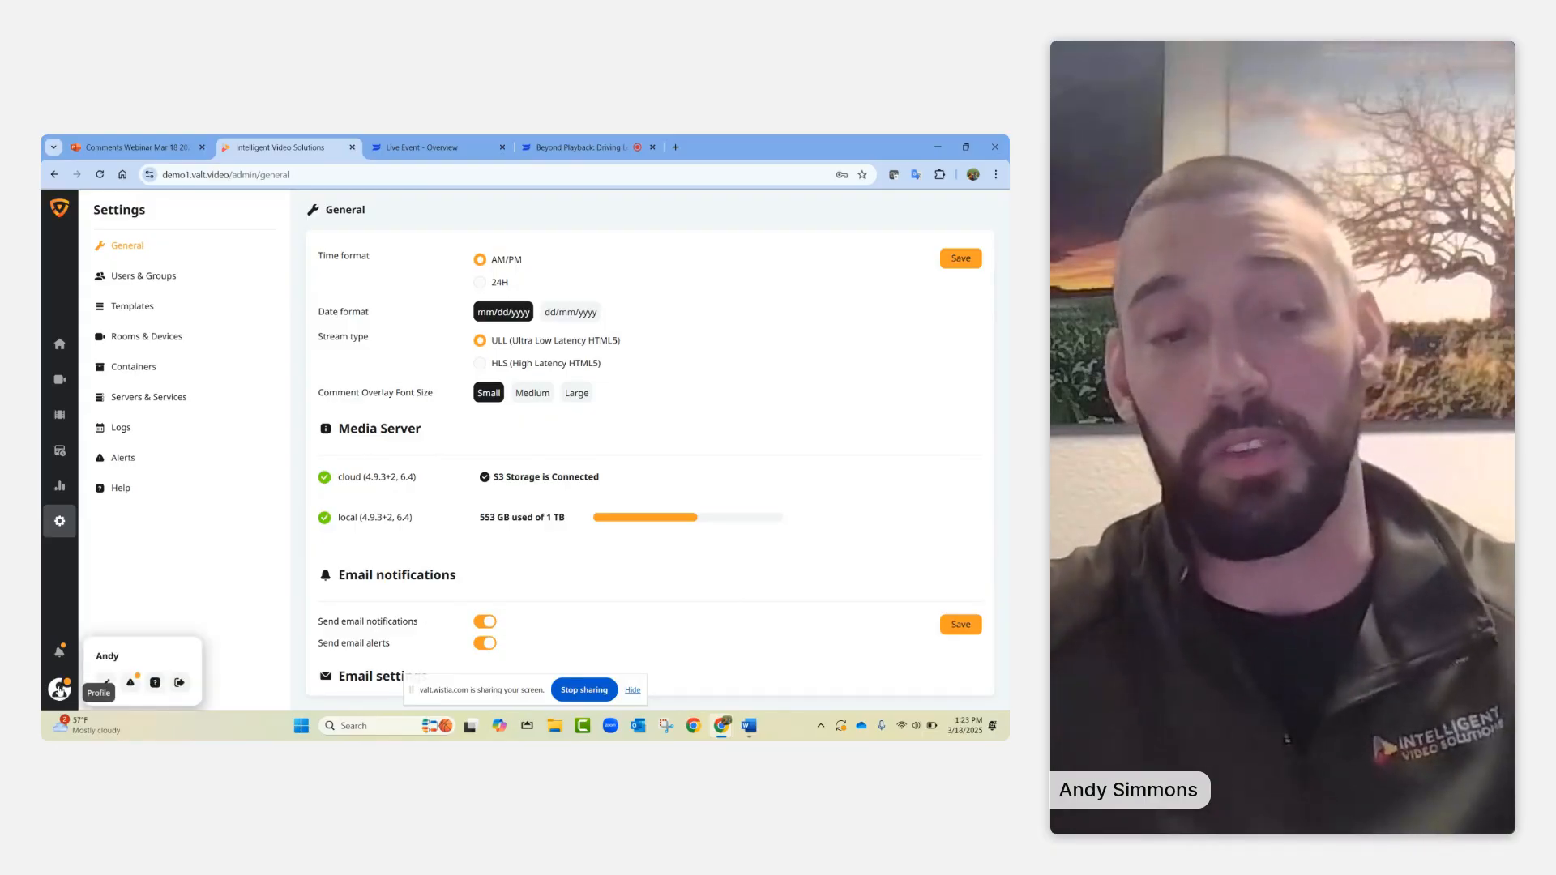
left_click(103, 685)
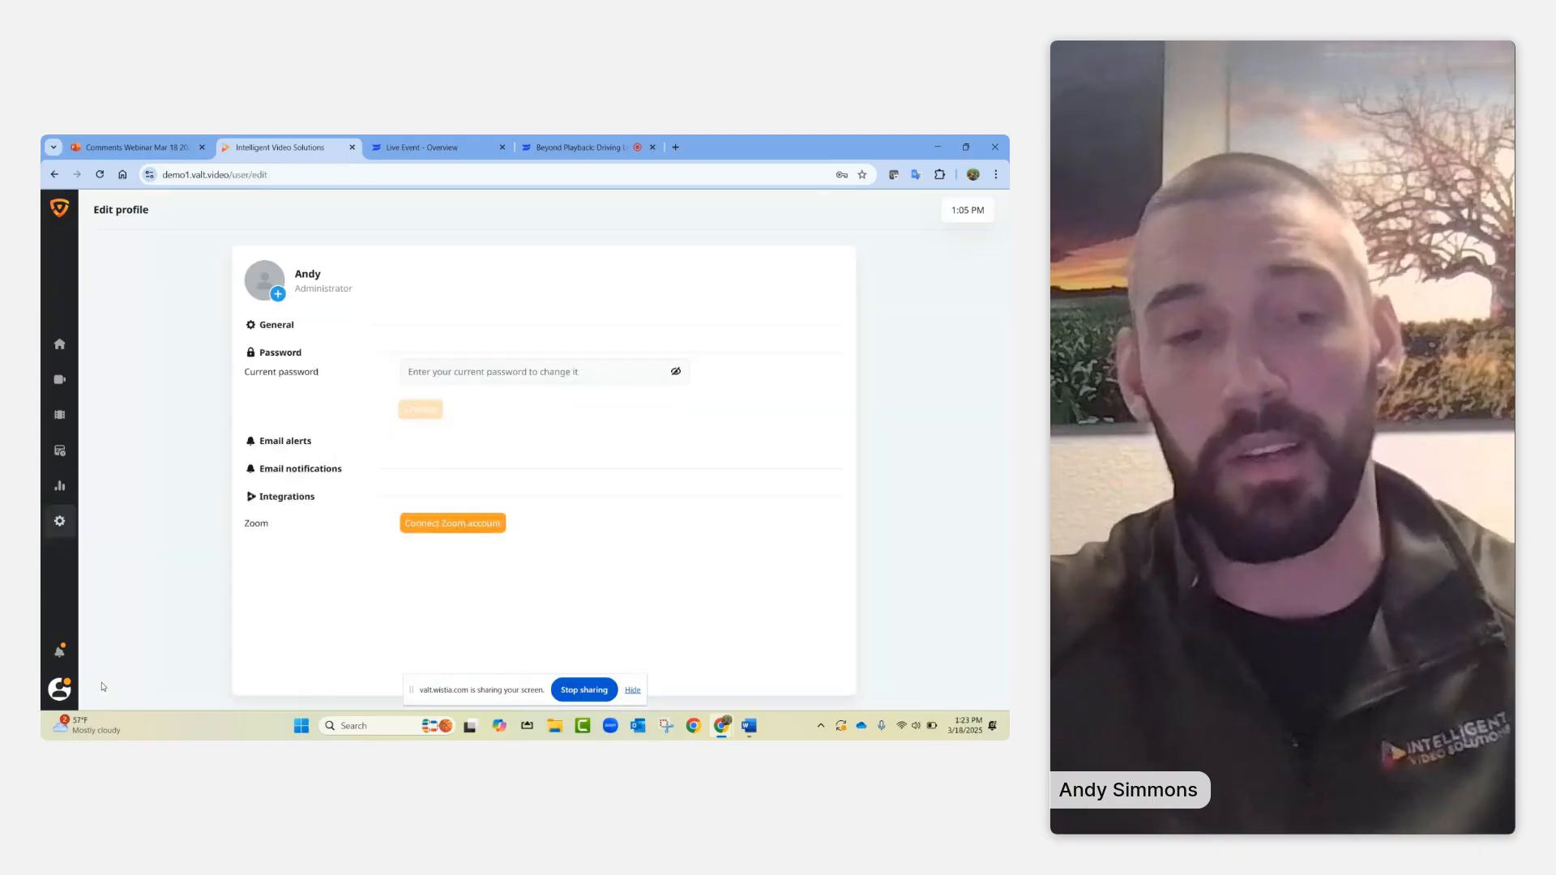
left_click(411, 369)
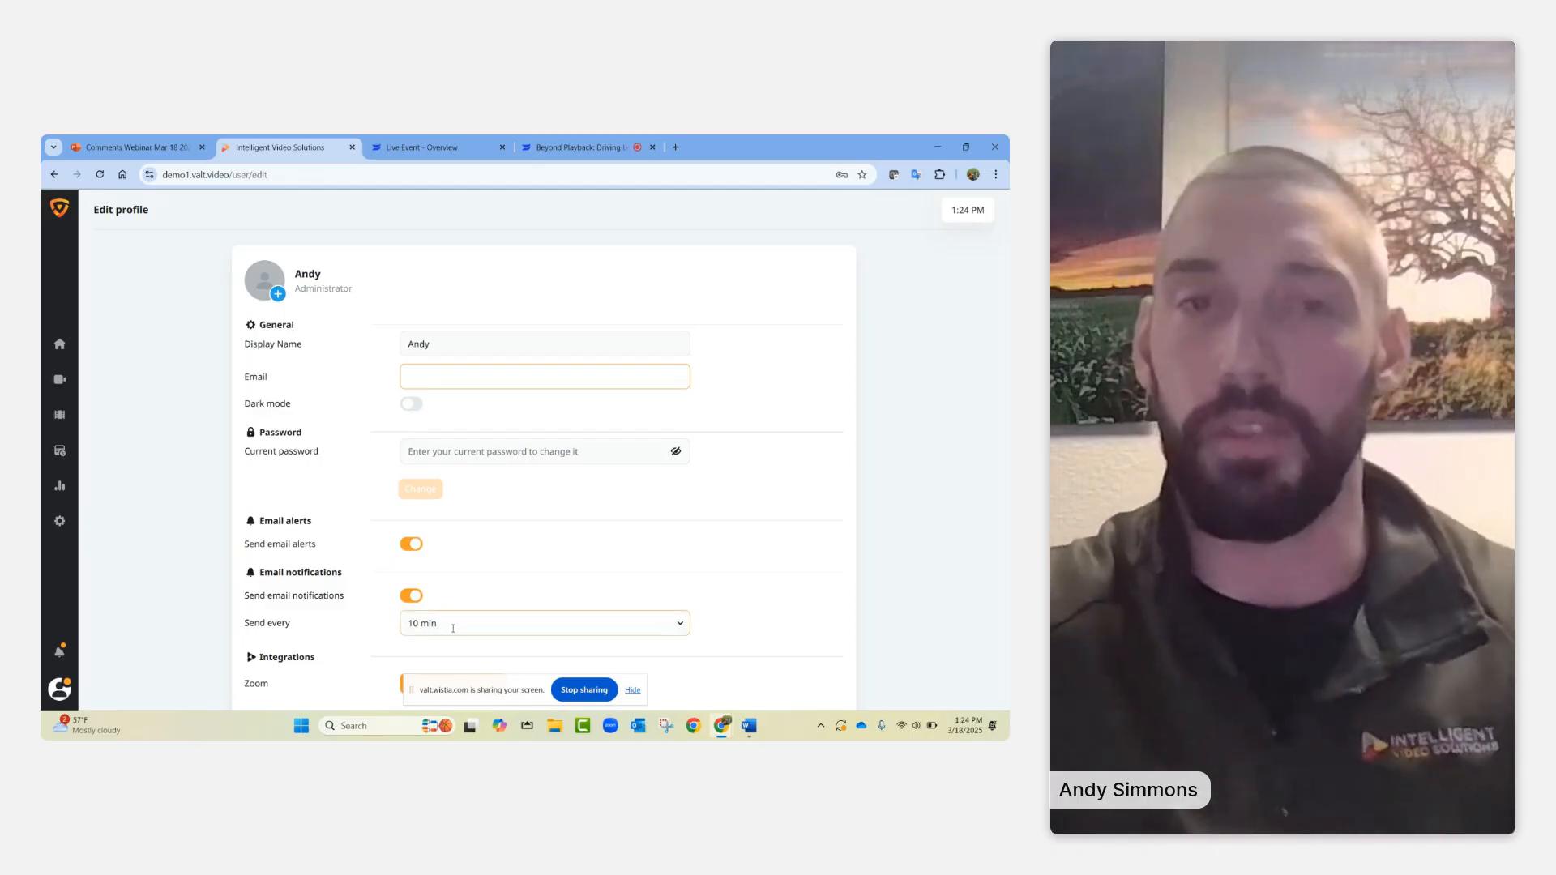
left_click(510, 624)
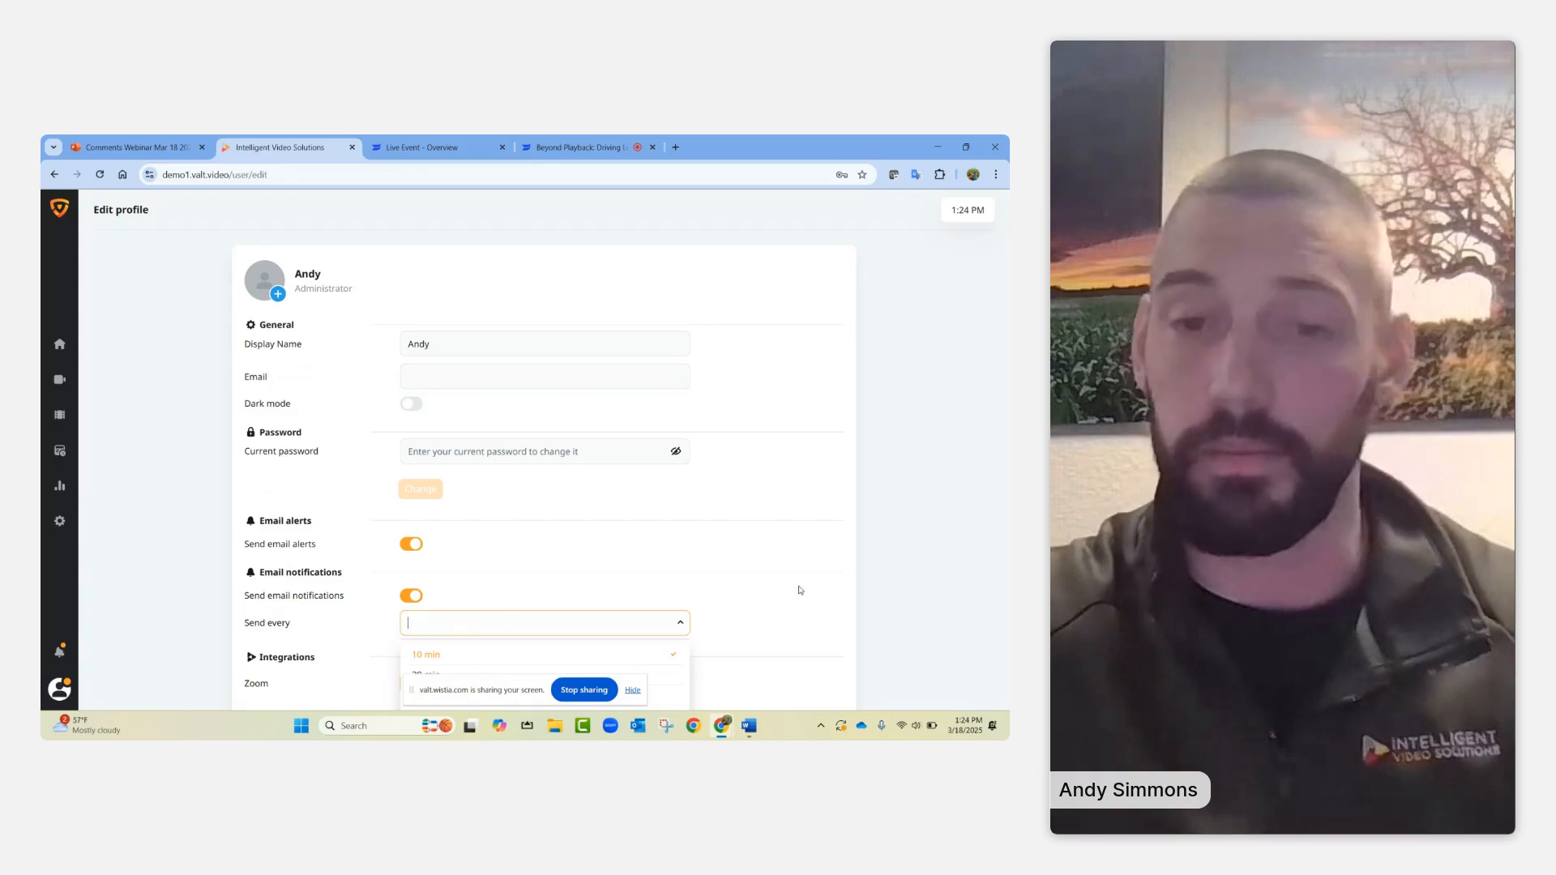
left_click(717, 626)
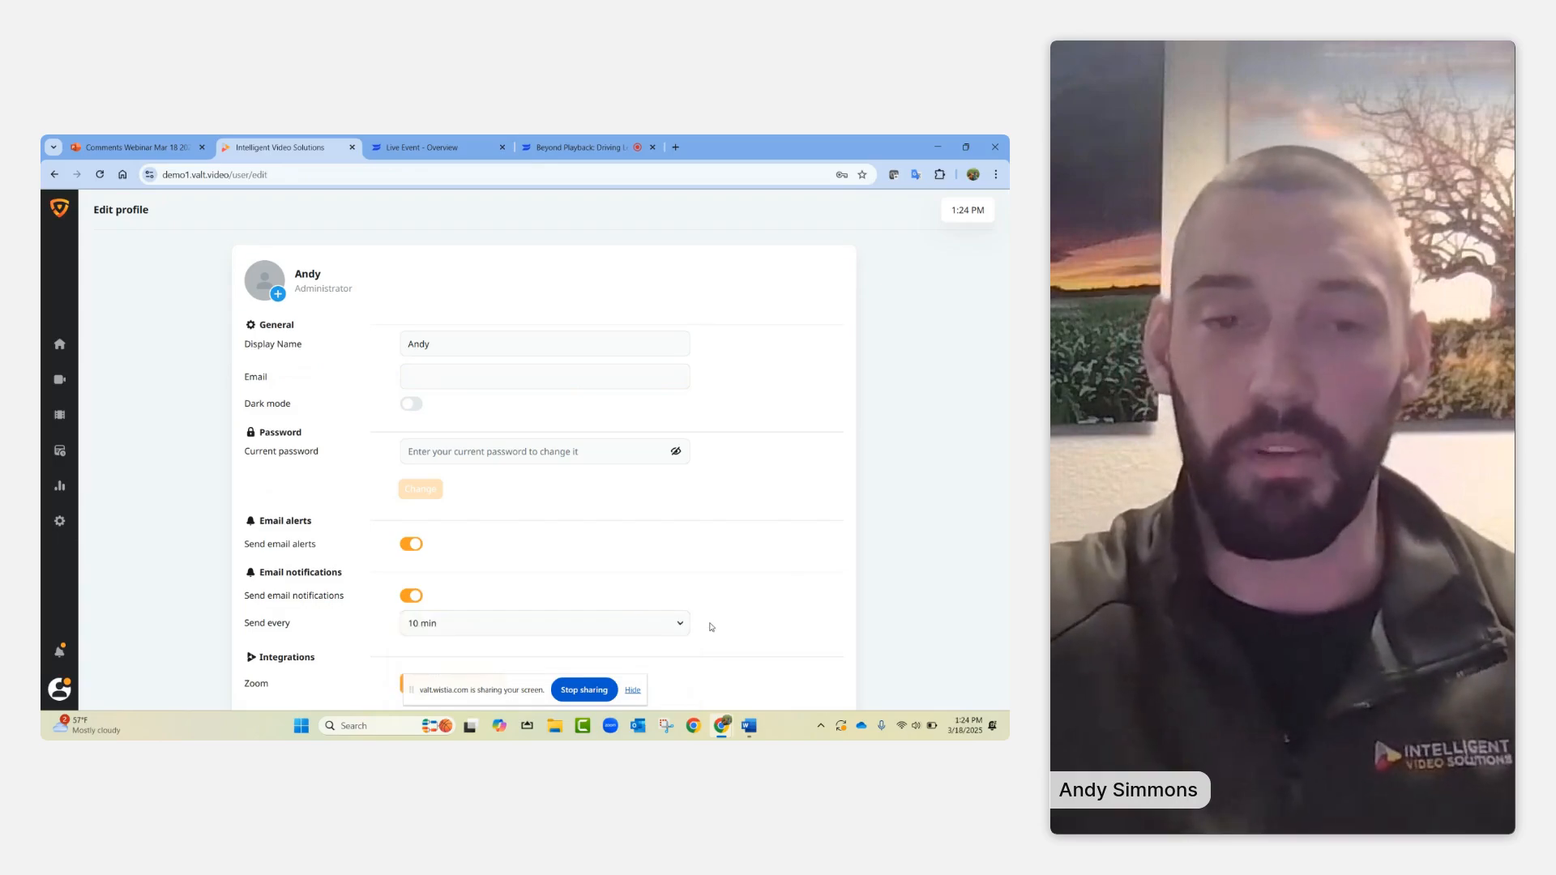
left_click(684, 628)
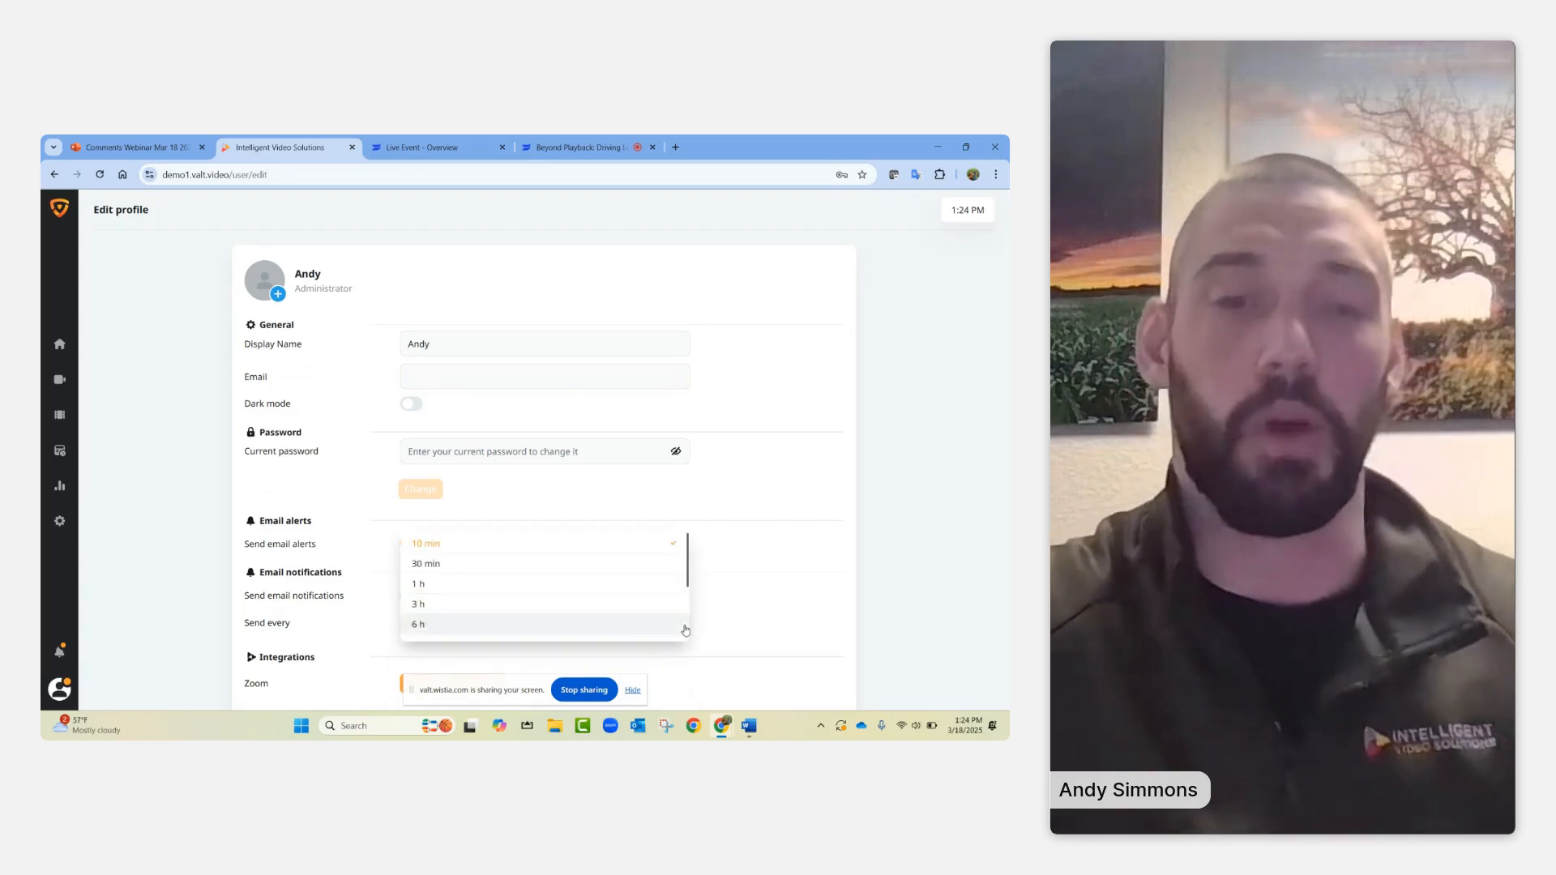
left_click(605, 626)
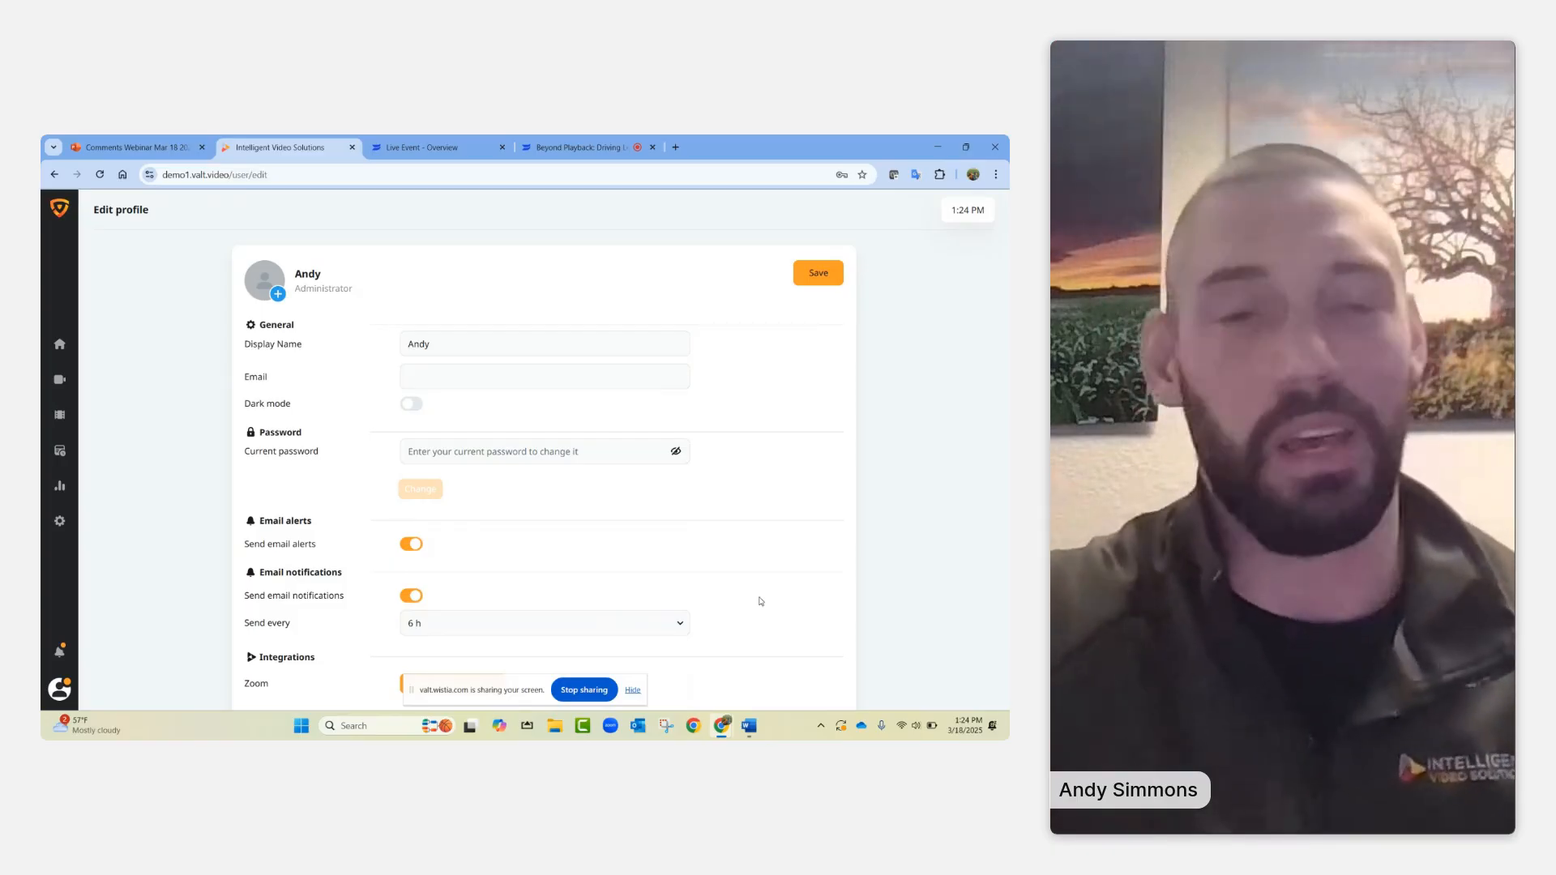
left_click(59, 651)
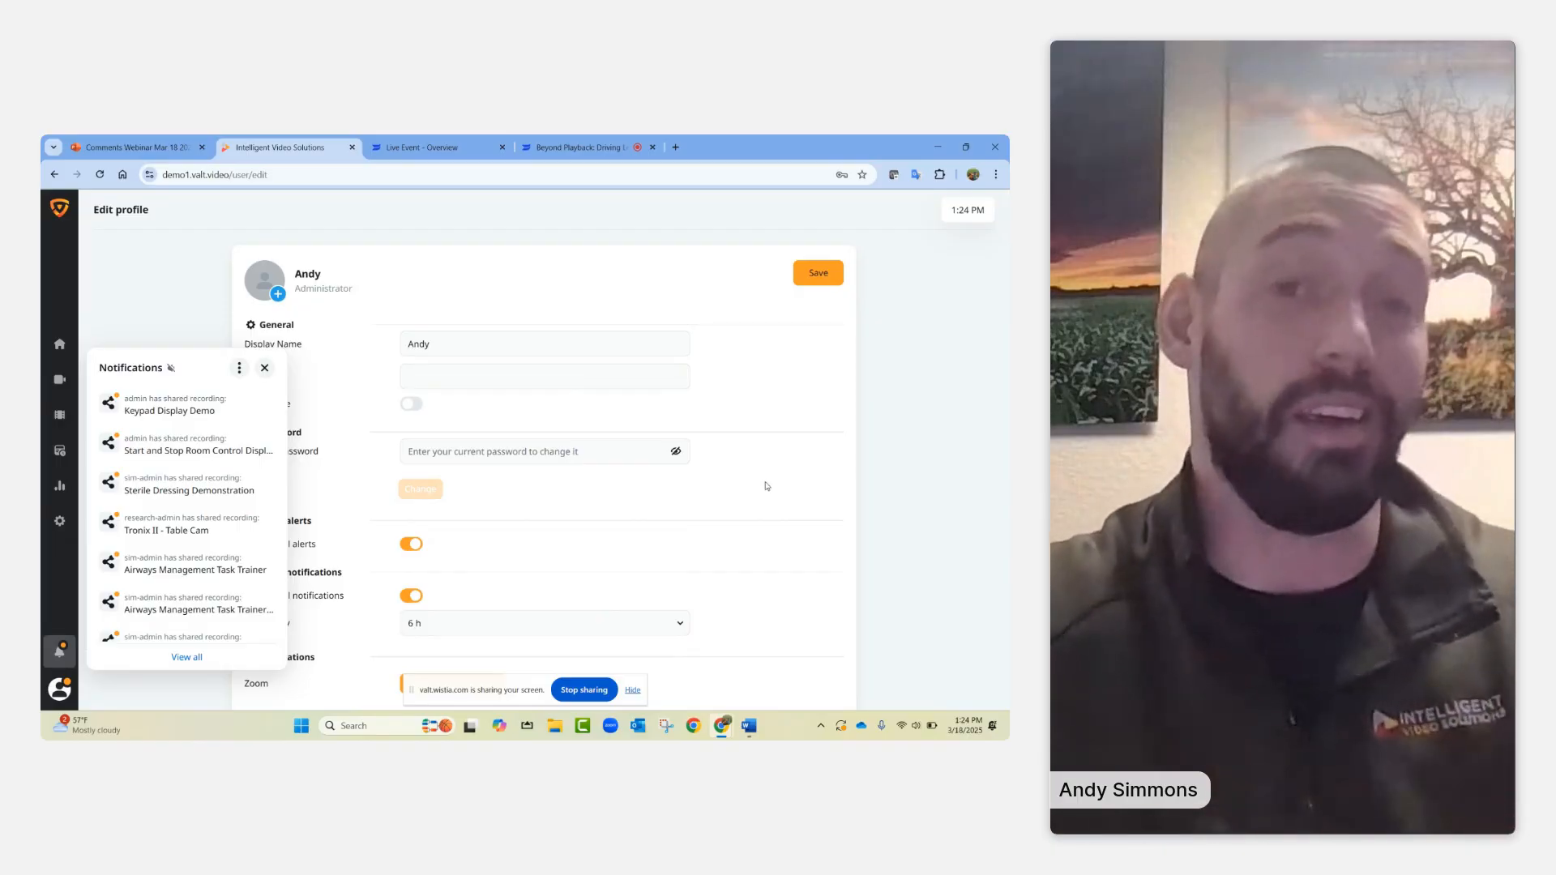
left_click(264, 368)
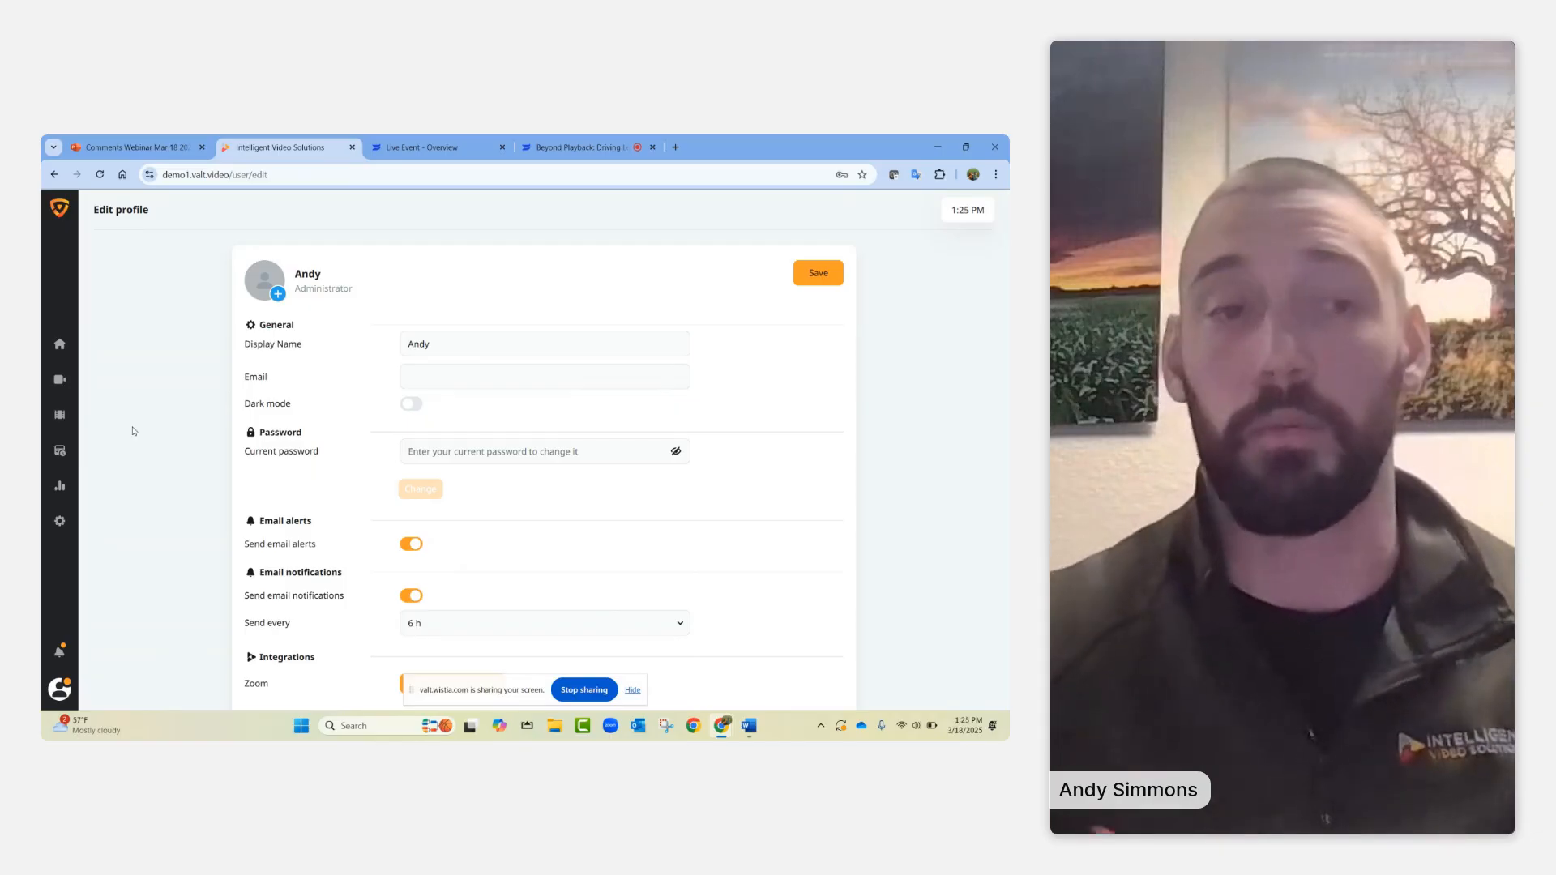
- Export the Respiratory Care recording's information and comments to PDF from the review list
left_click(60, 418)
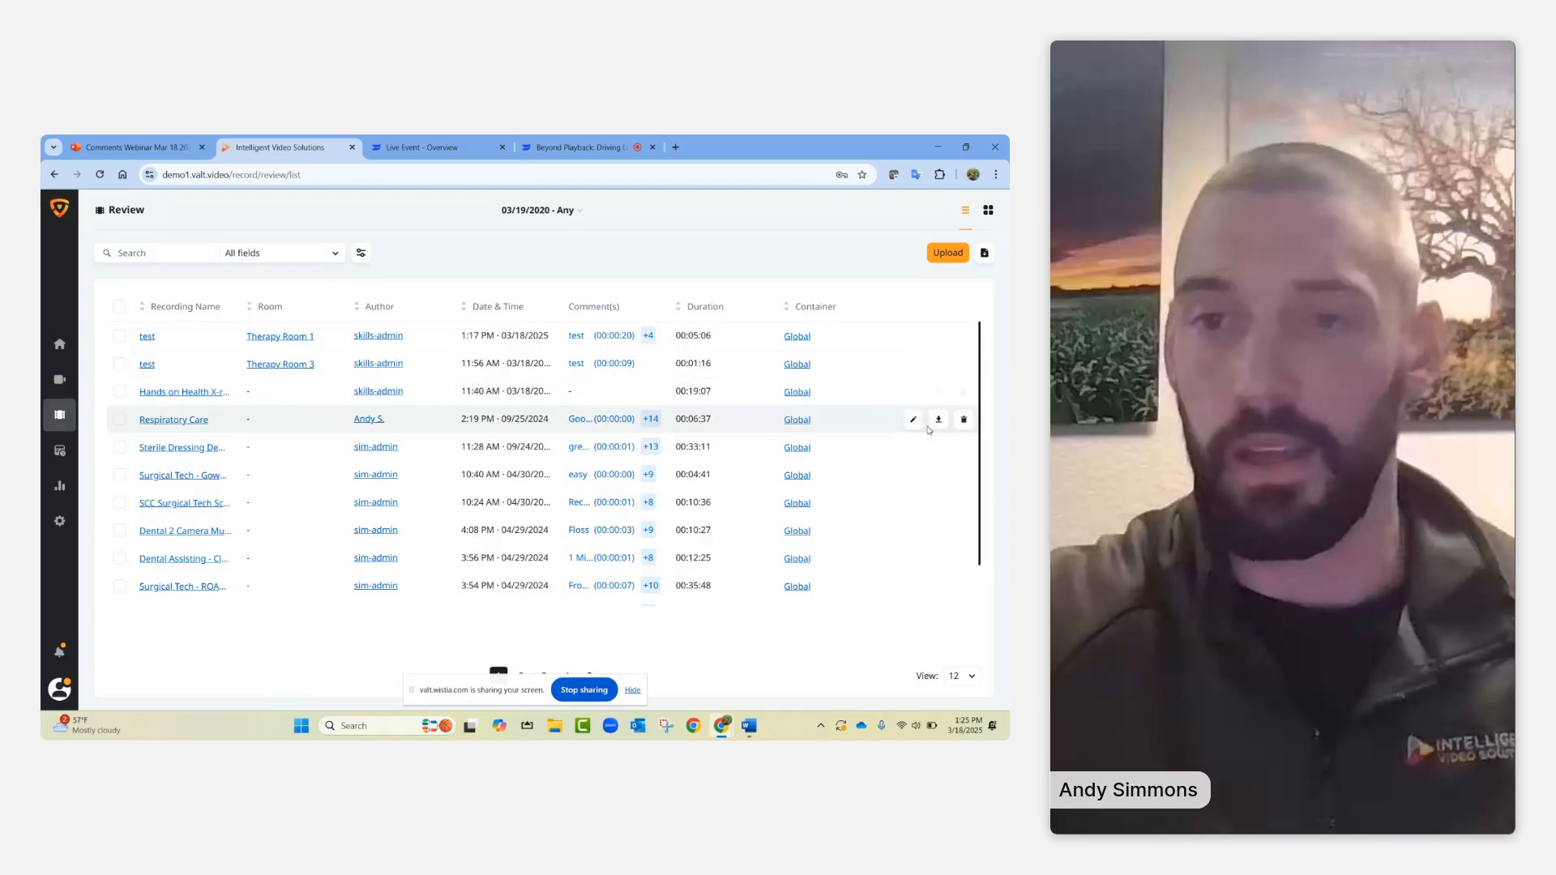
left_click(939, 421)
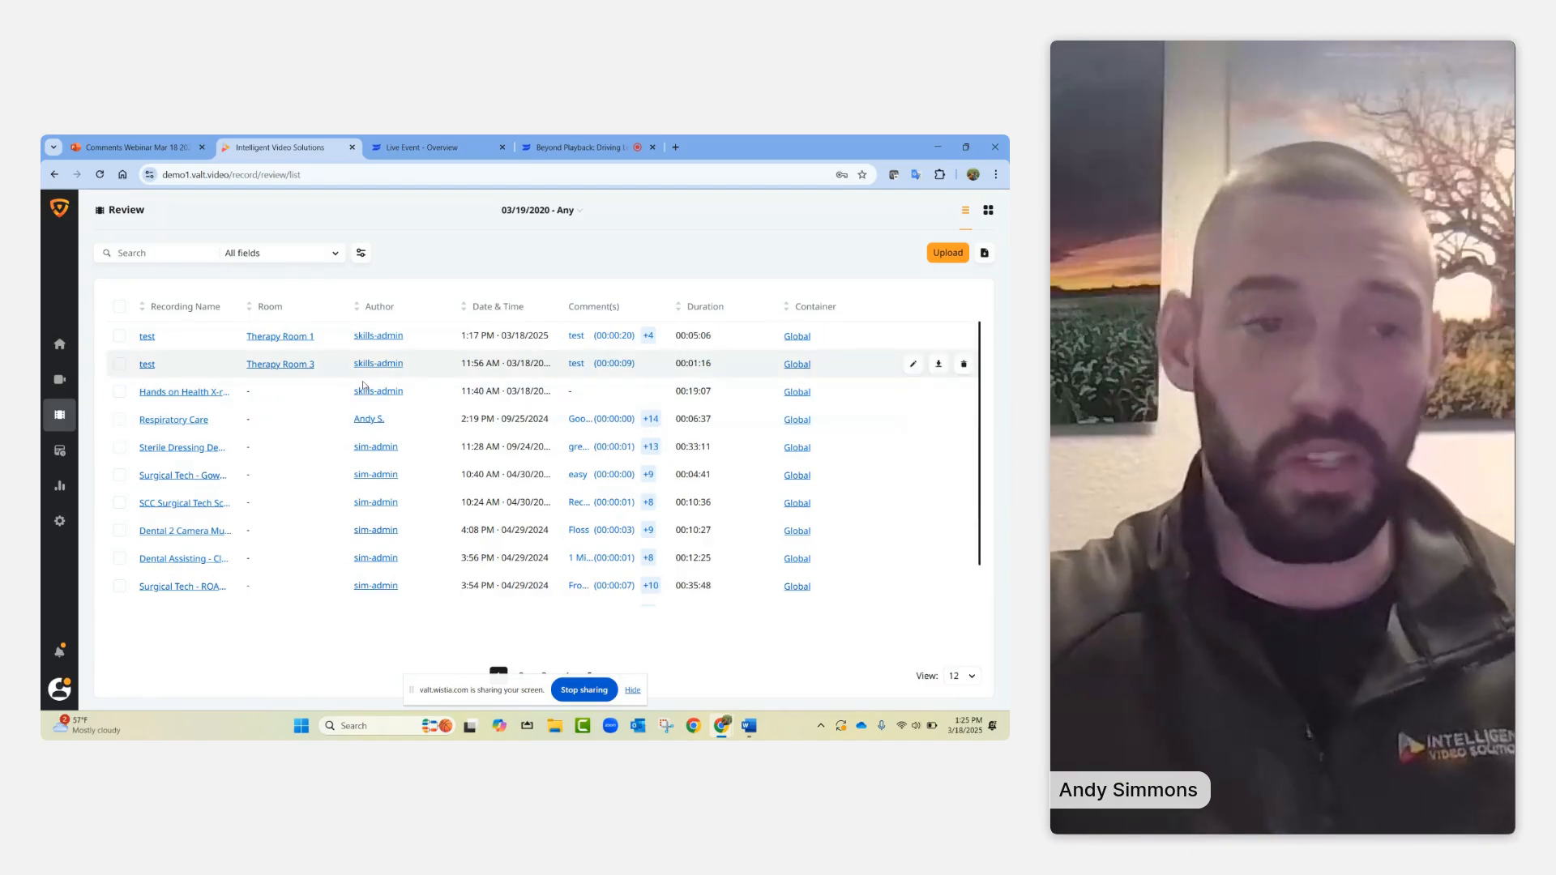
left_click(120, 420)
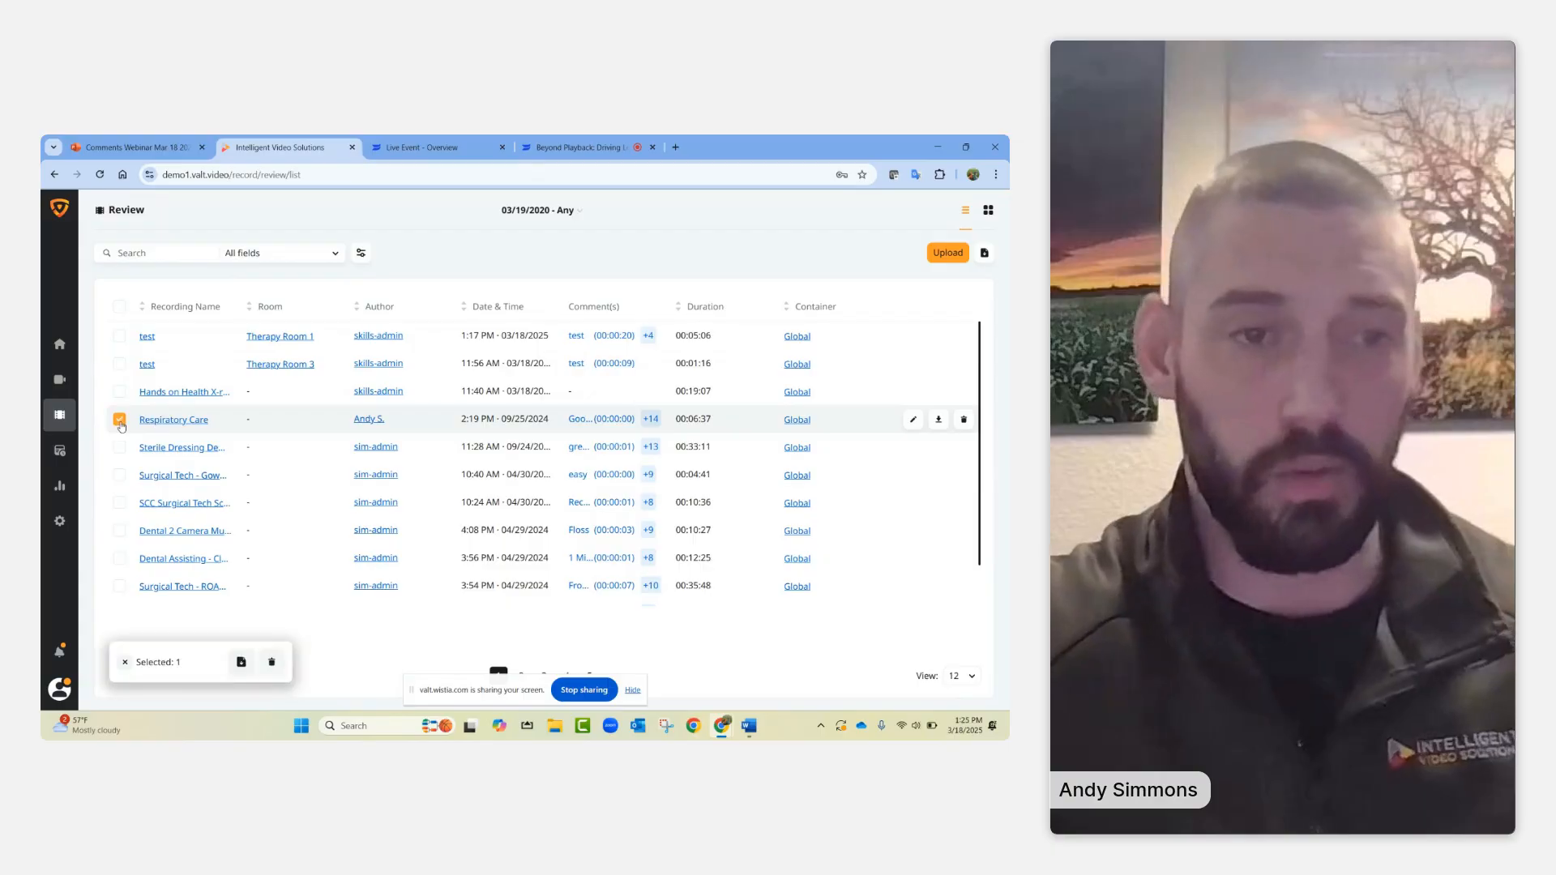
left_click(240, 665)
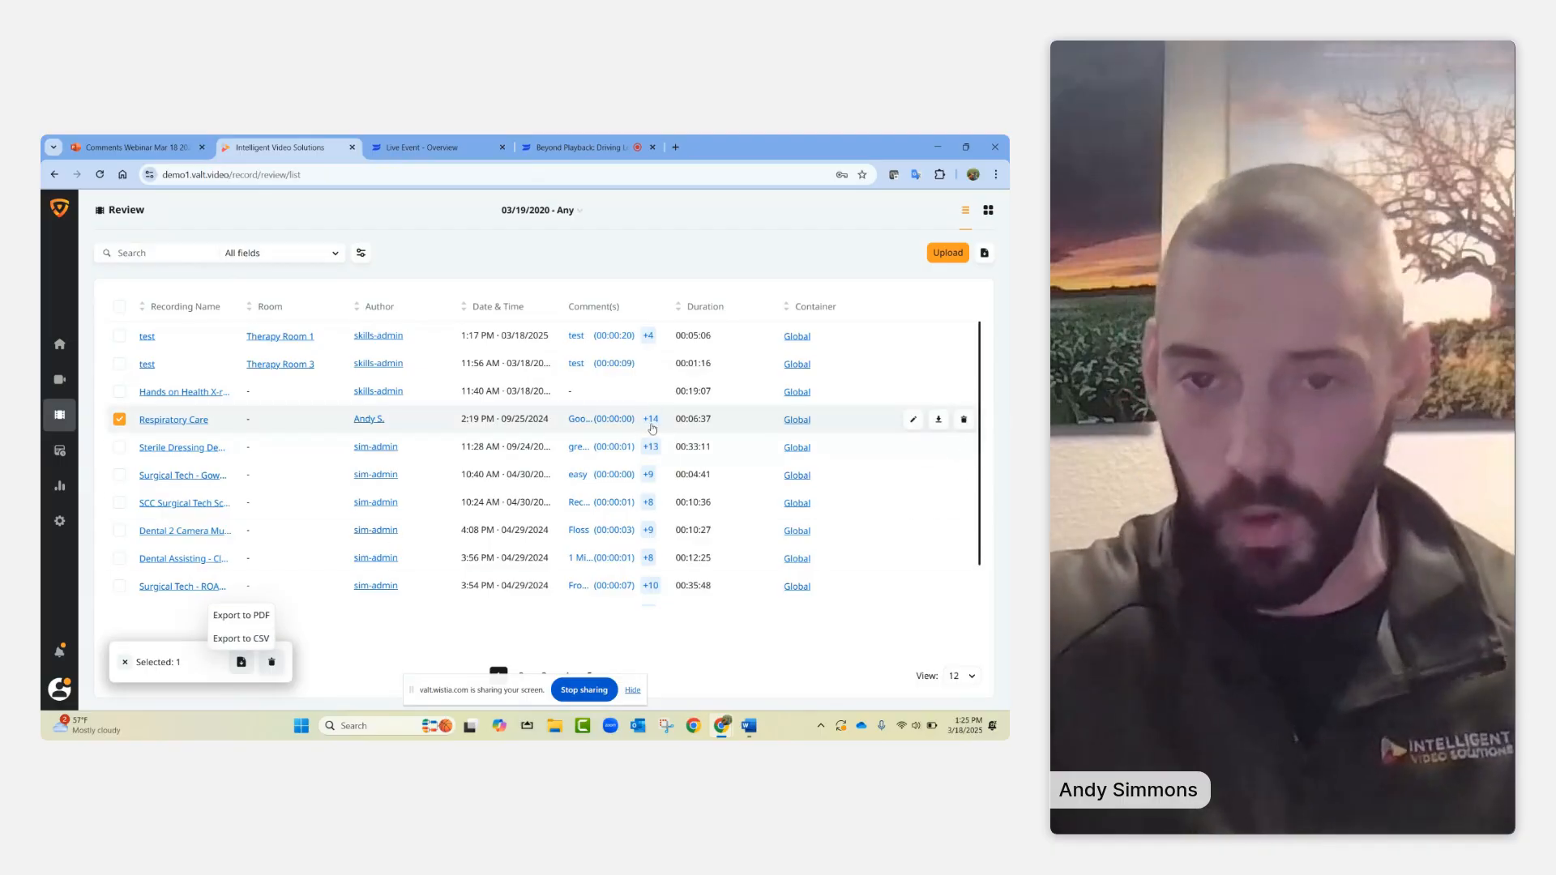
left_click(231, 618)
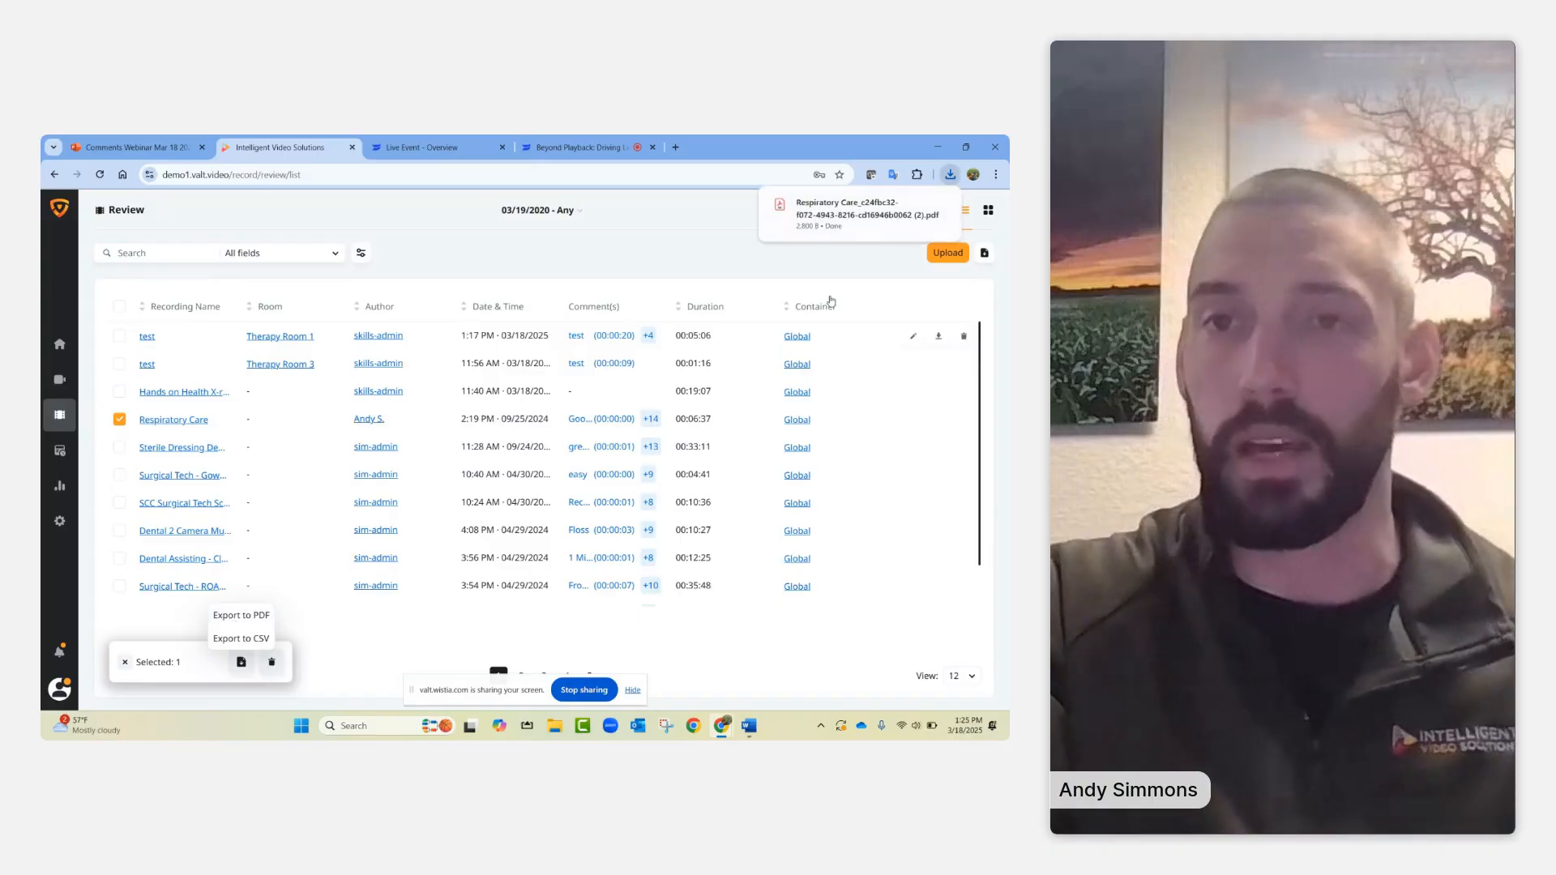
- Examine the comments section of the exported Respiratory Care PDF, and clear the recording's selection in the review list
left_click(852, 220)
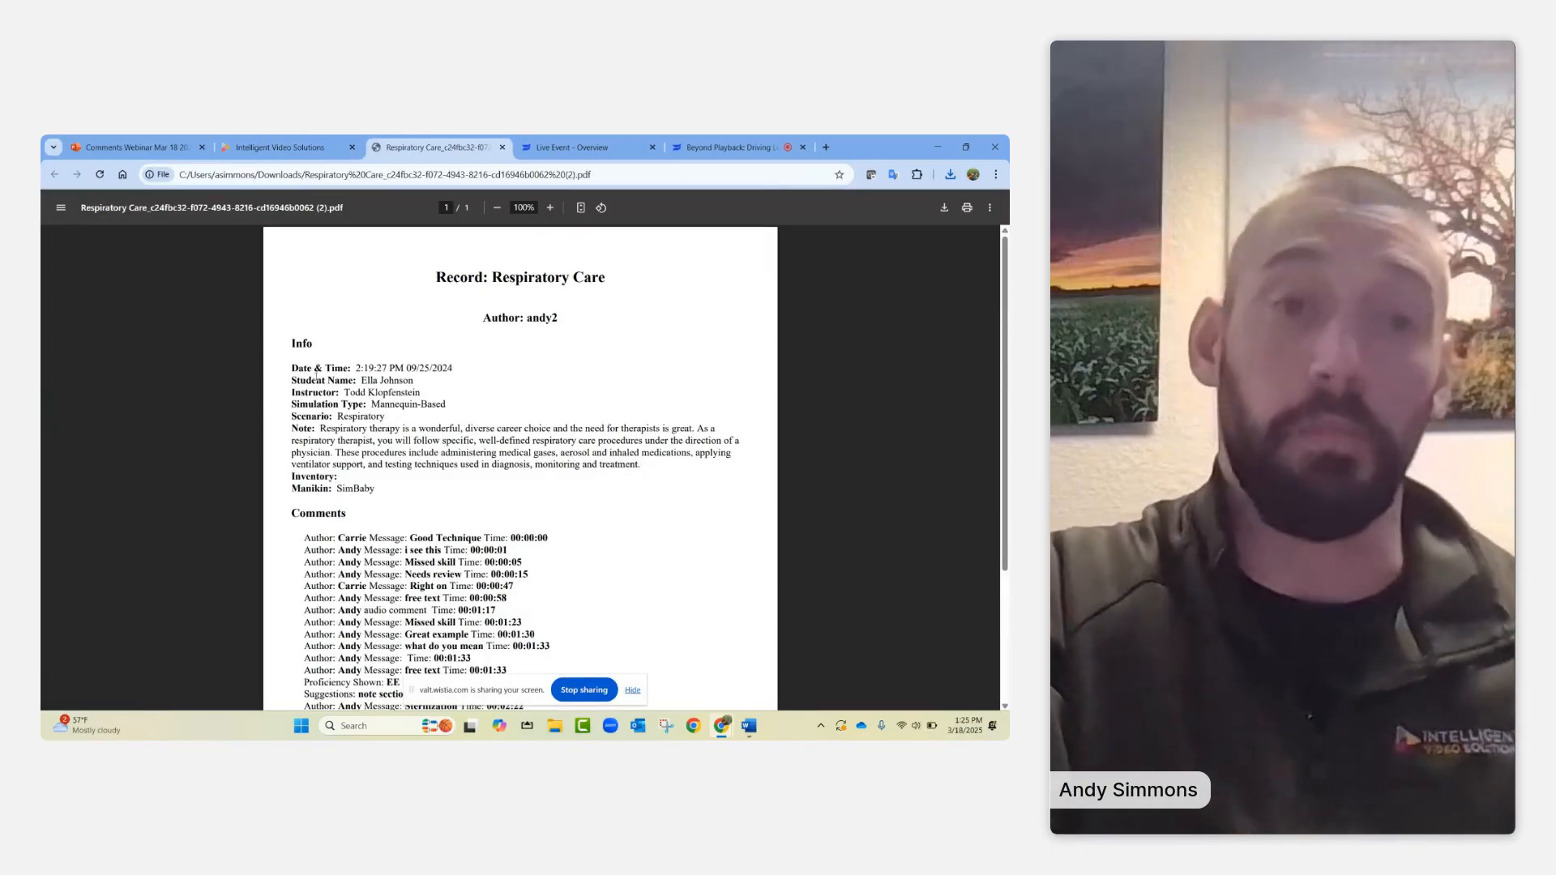
scroll(390, 516, "down", 1)
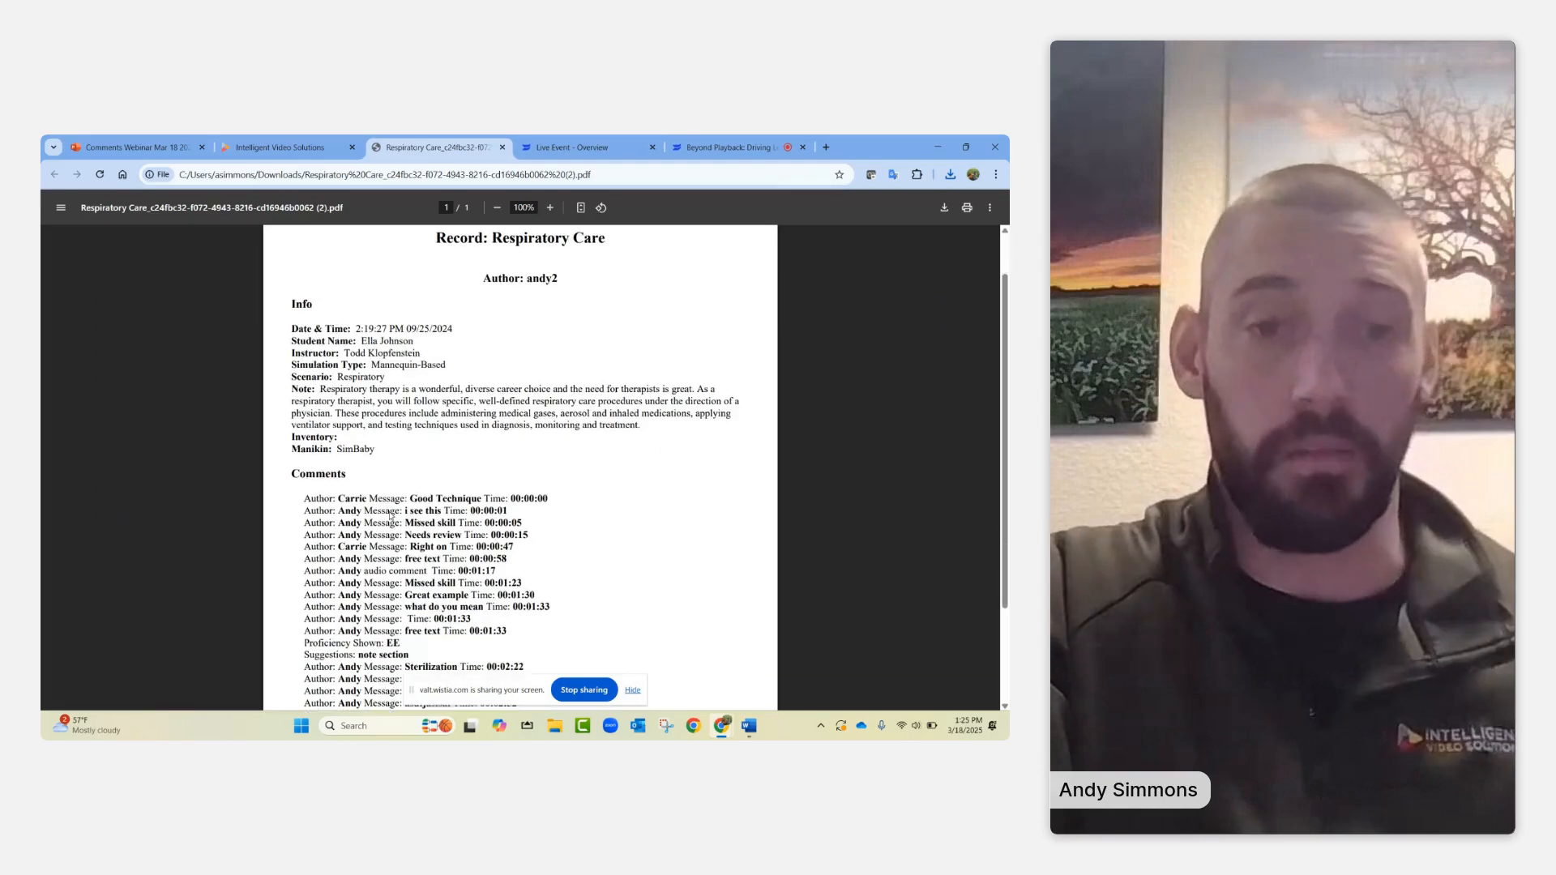
scroll(478, 587, "down", 1)
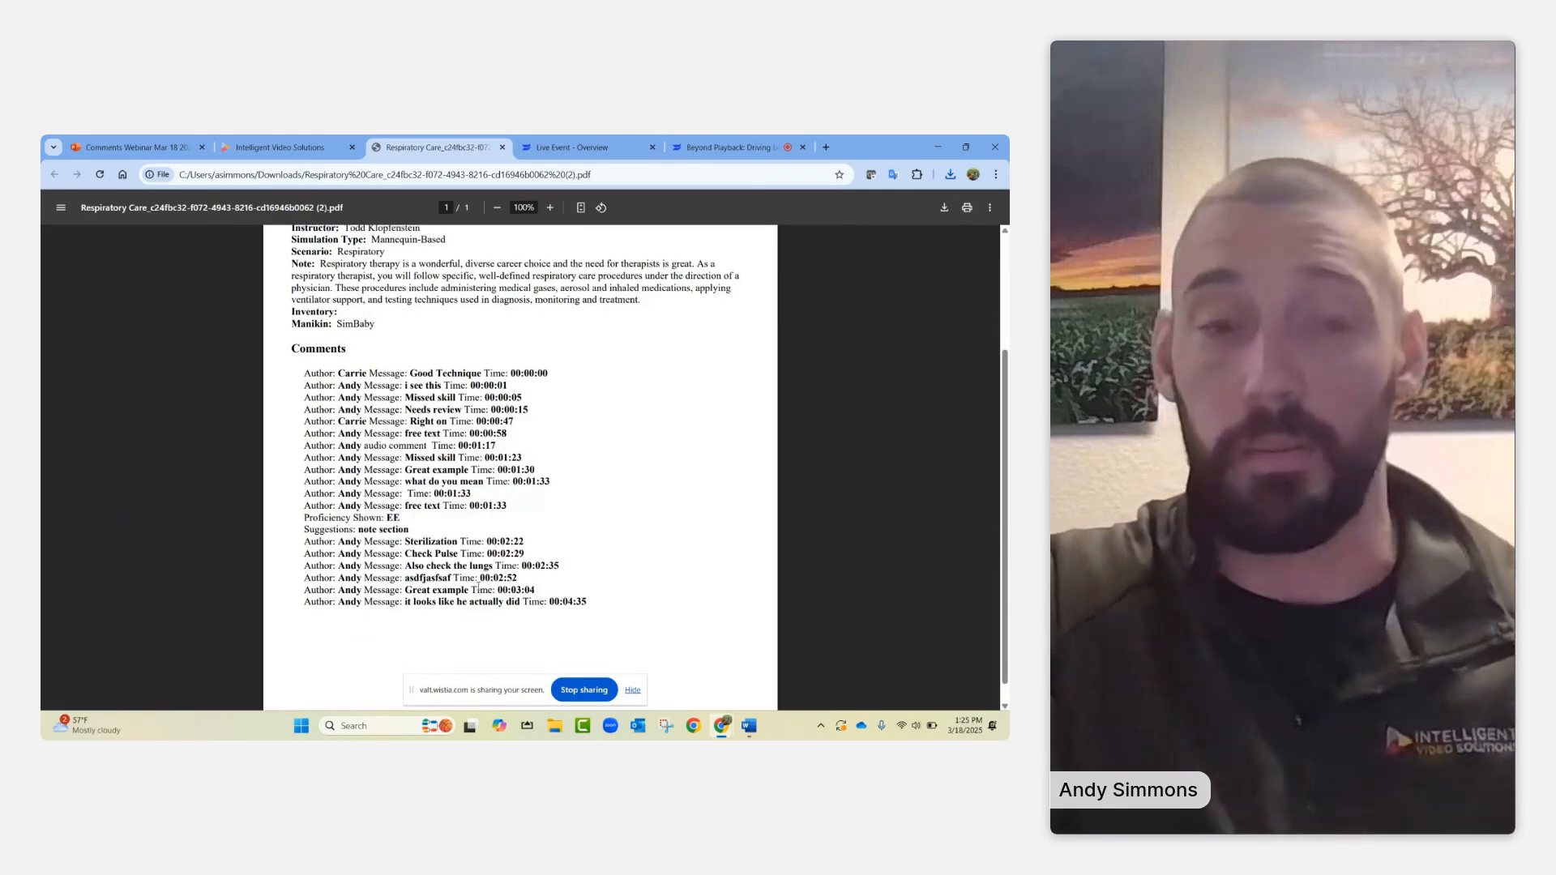
scroll(479, 587, "up", 1)
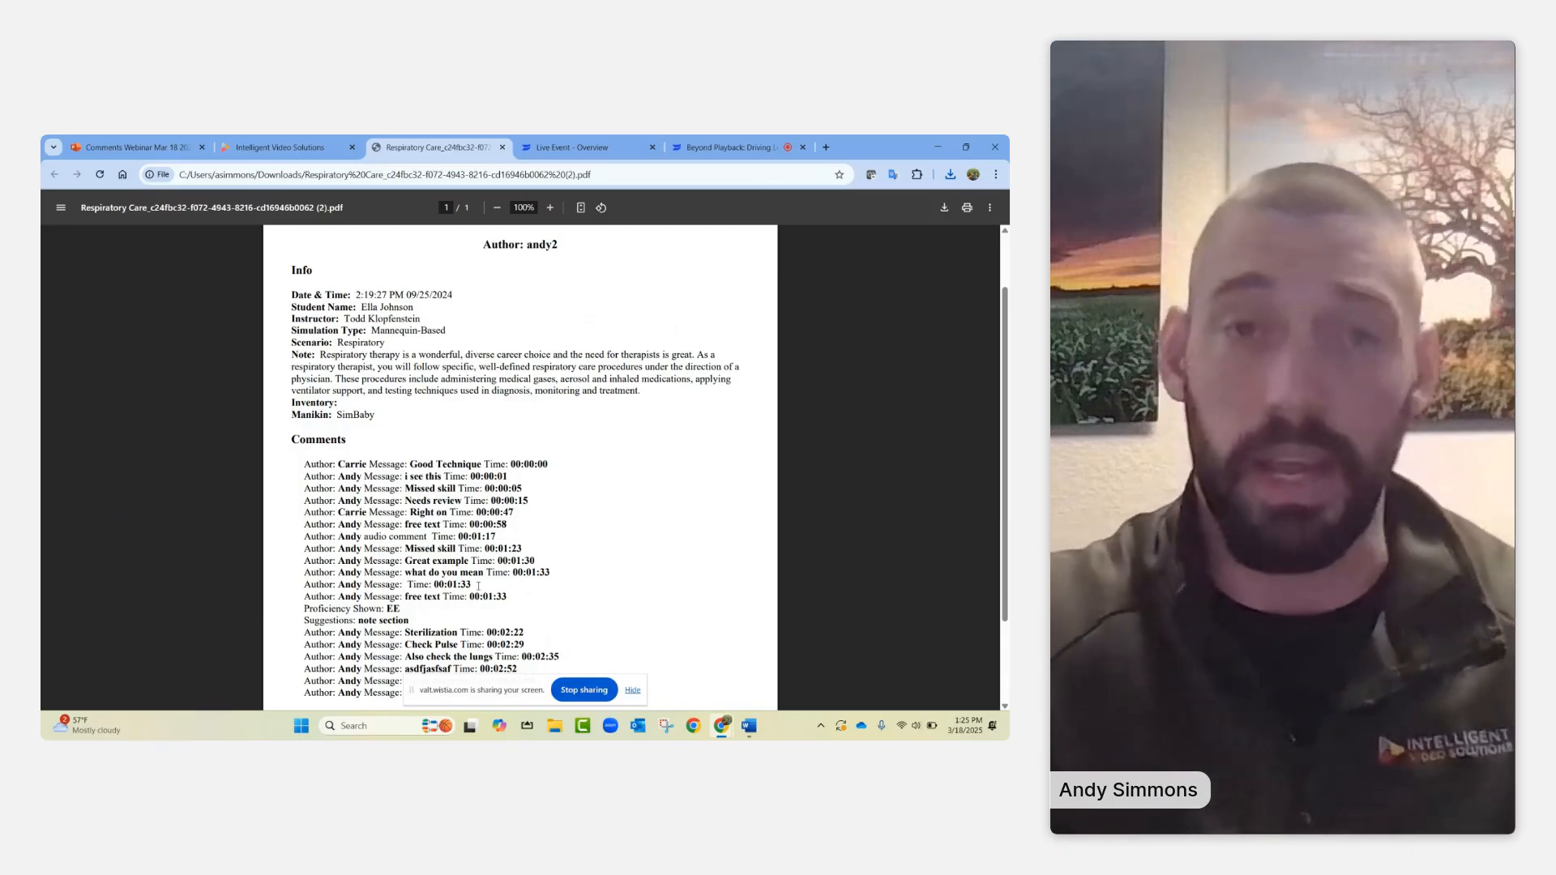
left_click(502, 149)
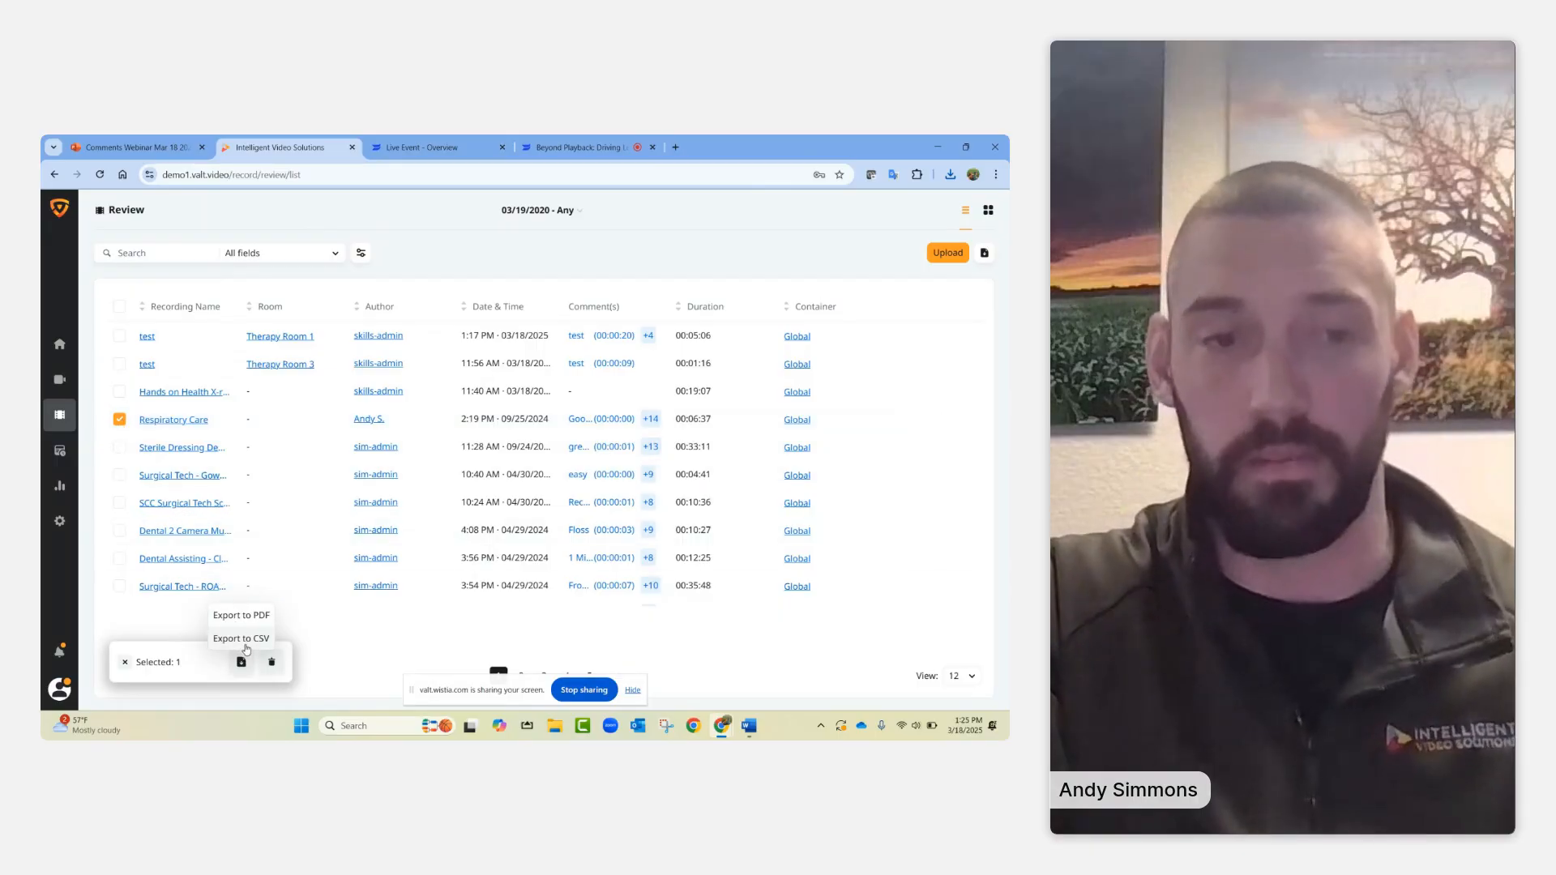
left_click(320, 636)
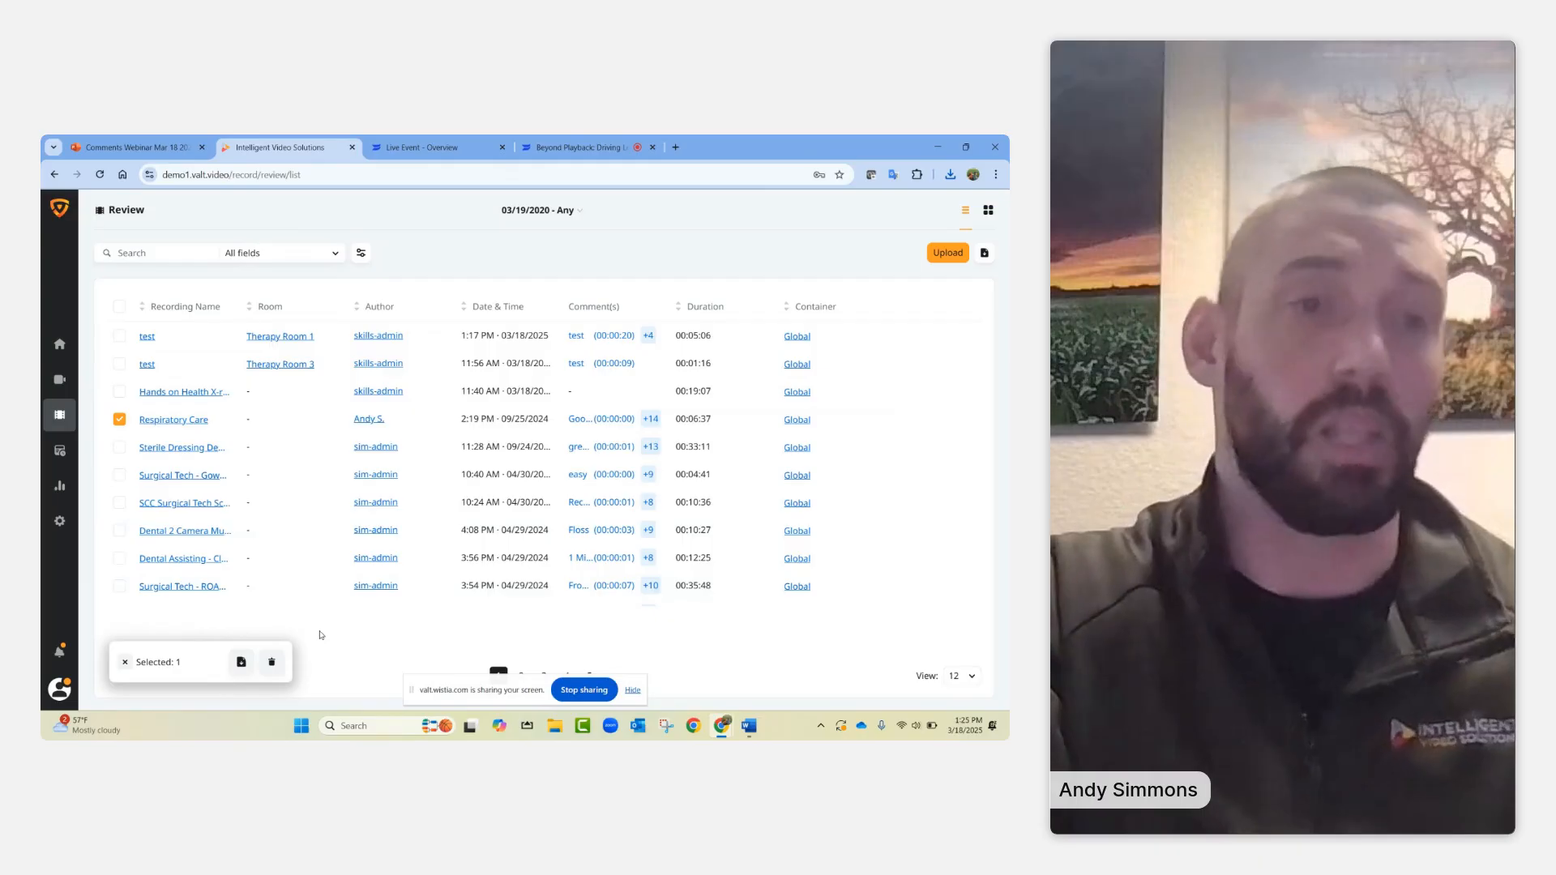
left_click(120, 422)
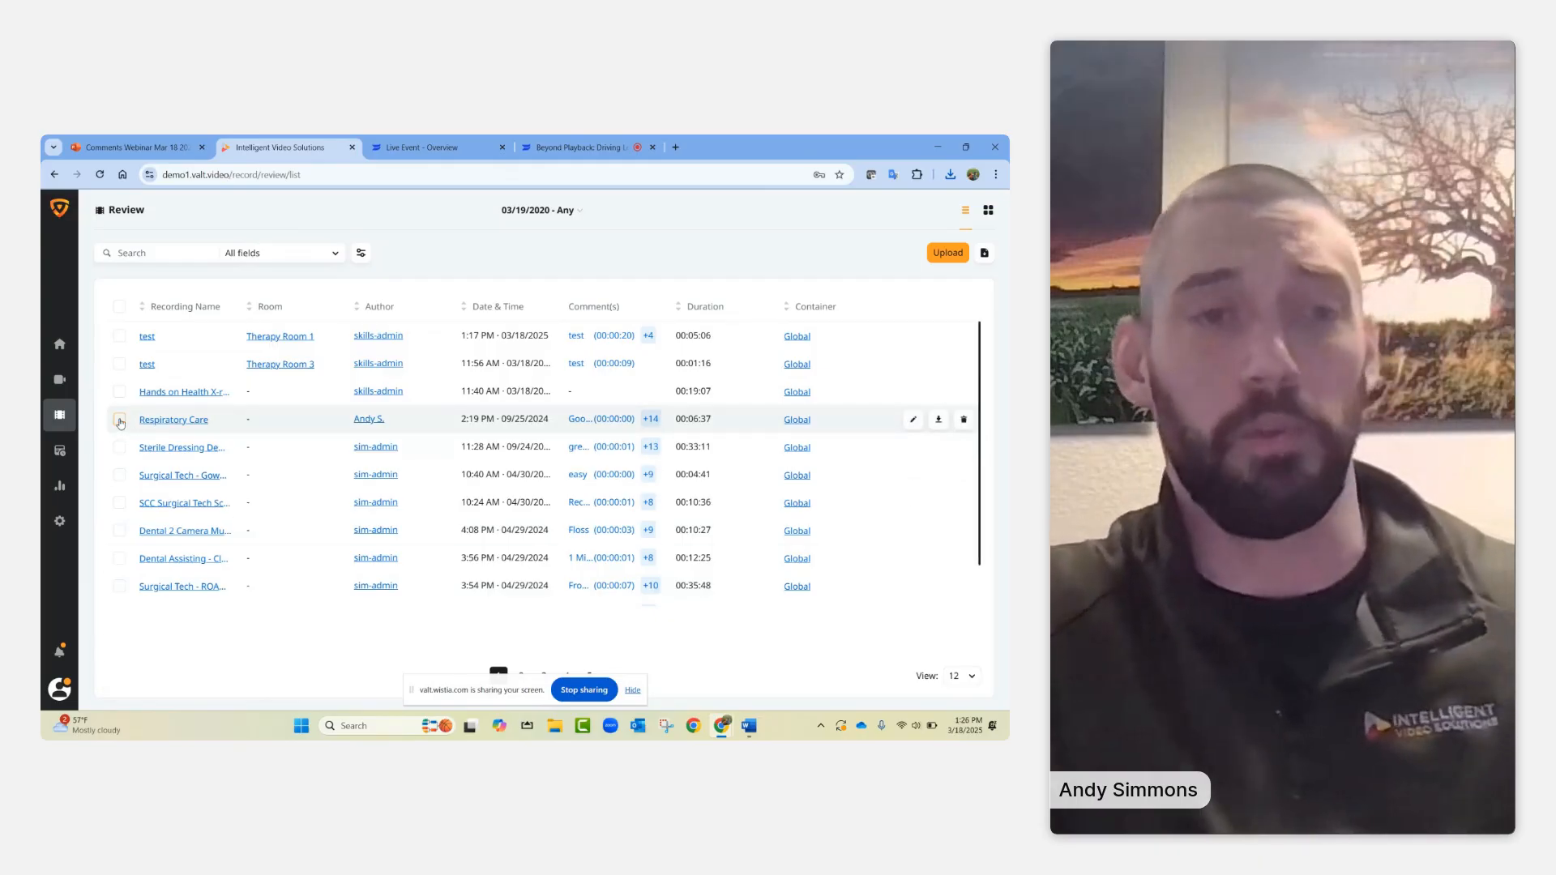
- Look through the additional comments on the Respiratory Care recording without leaving the review list
left_click(650, 420)
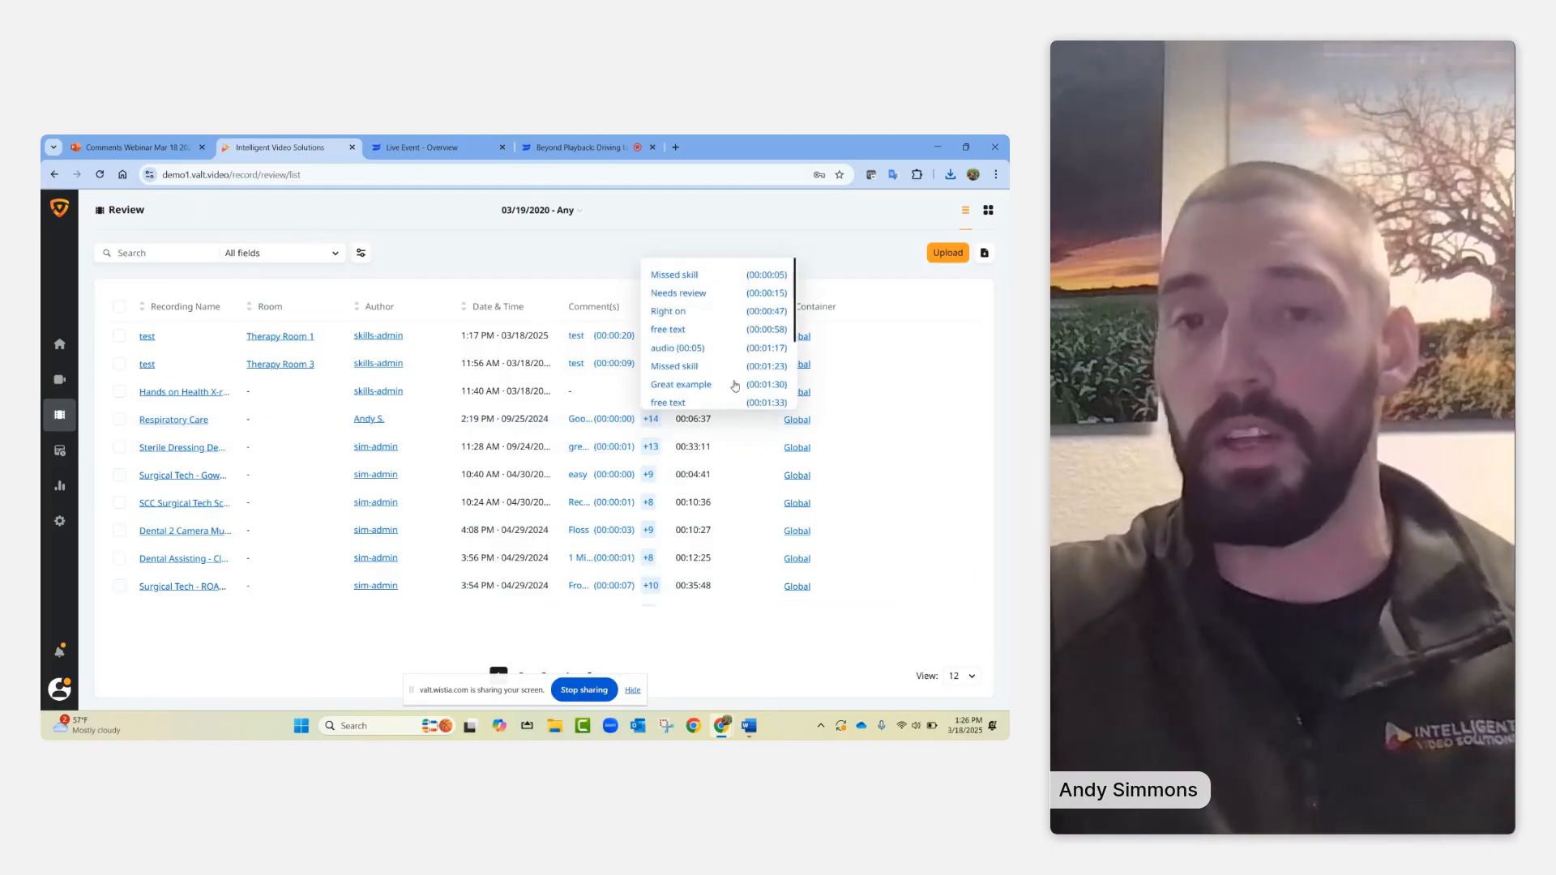
scroll(735, 386, "down", 3)
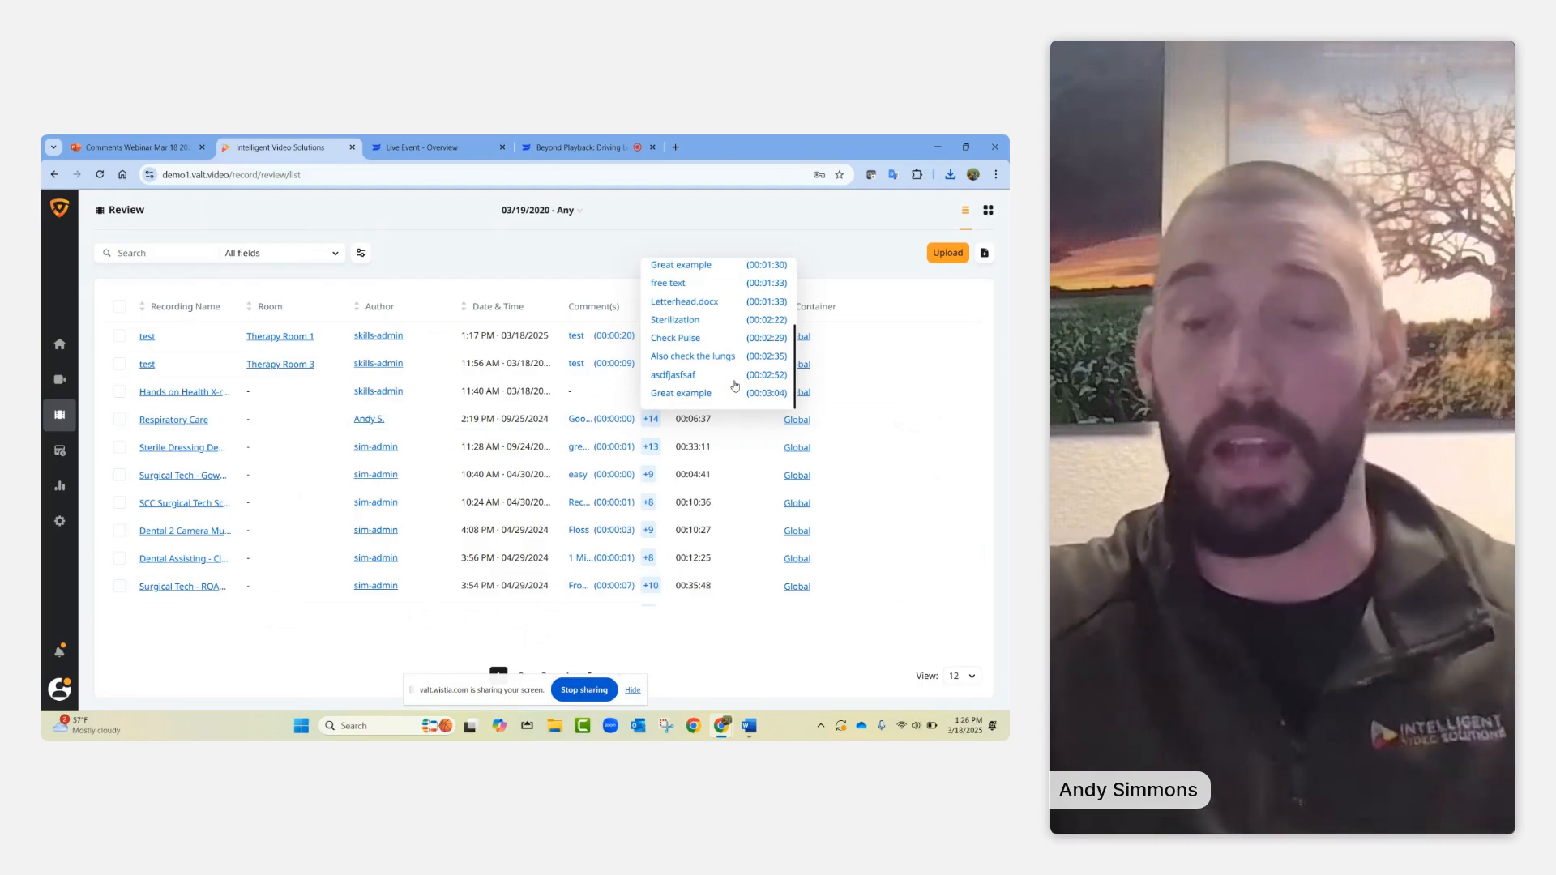
scroll(735, 386, "up", 3)
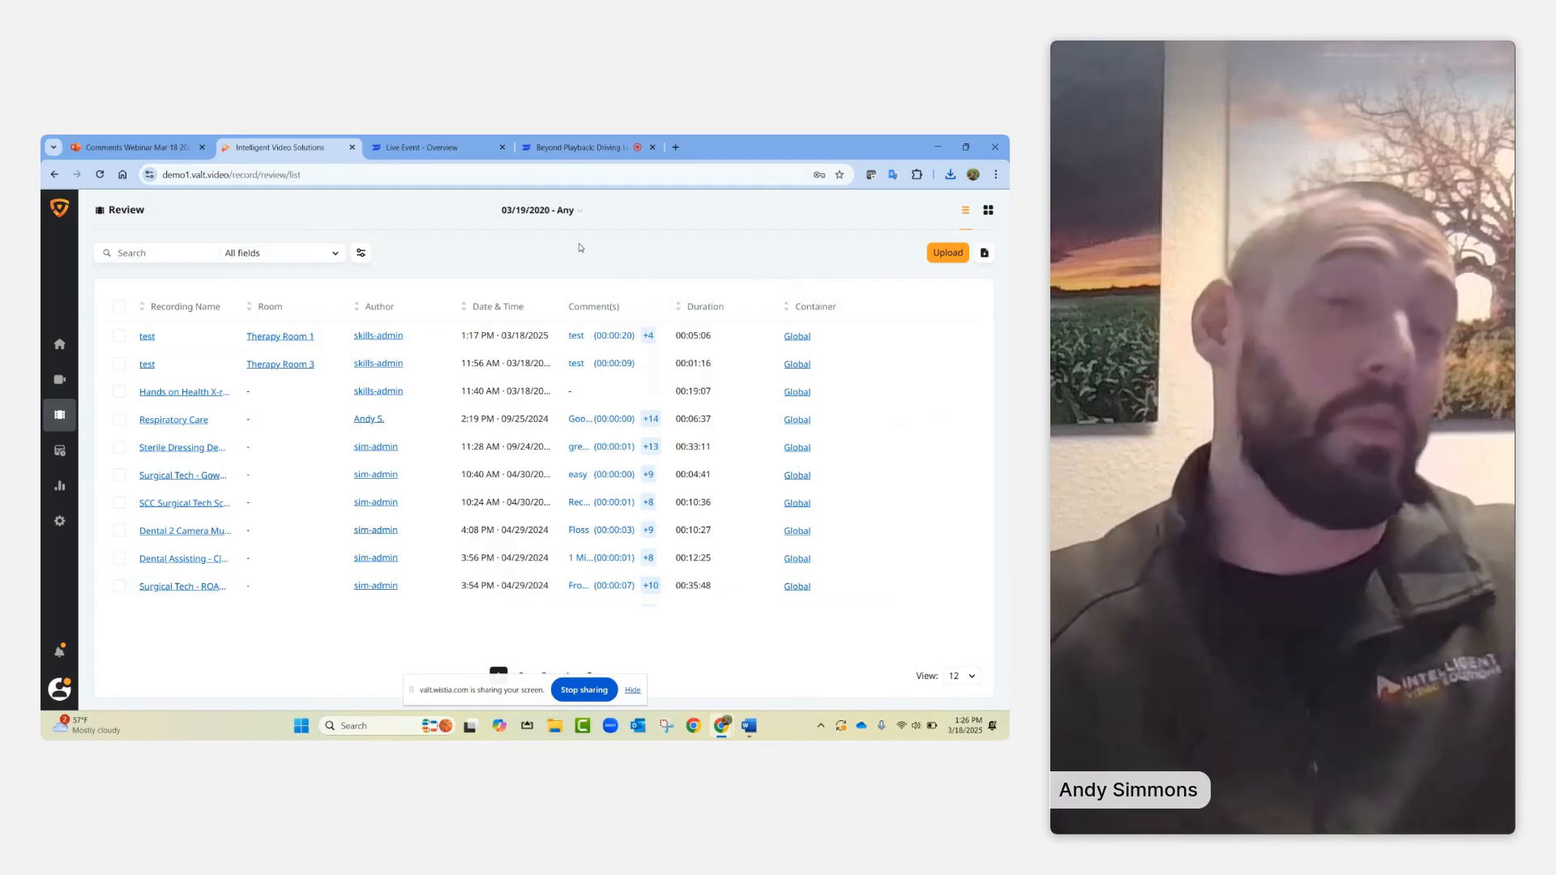
- Search all fields of the recordings for "missed"
left_click(163, 254)
type("mis")
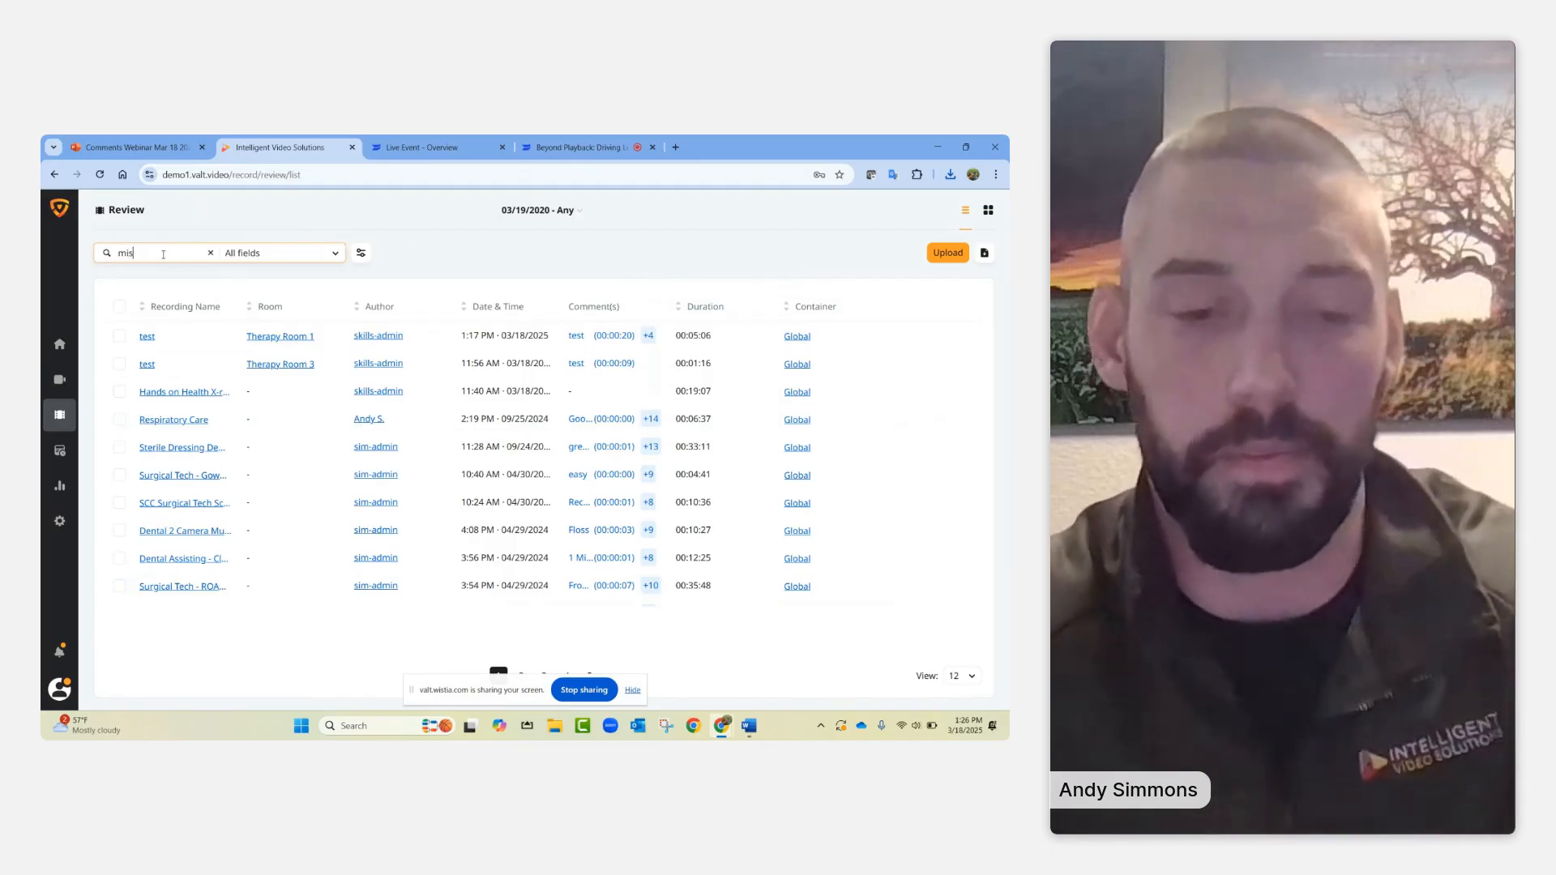
type("sed")
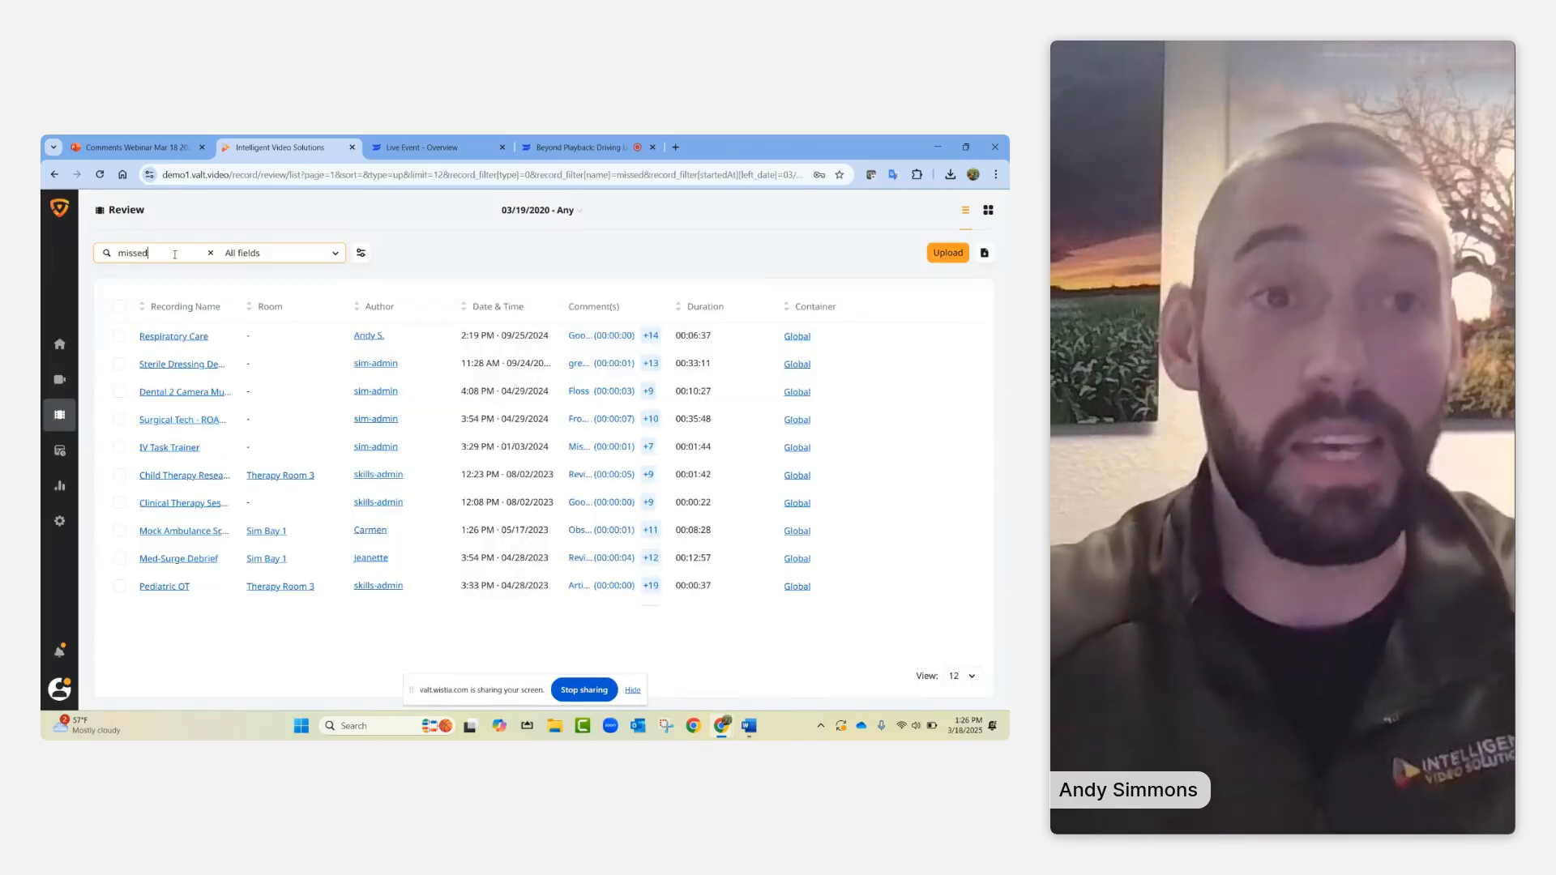
- Limit the search for "missed" to the Comments field, and look through the additional comments on the matching recordings
left_click(339, 260)
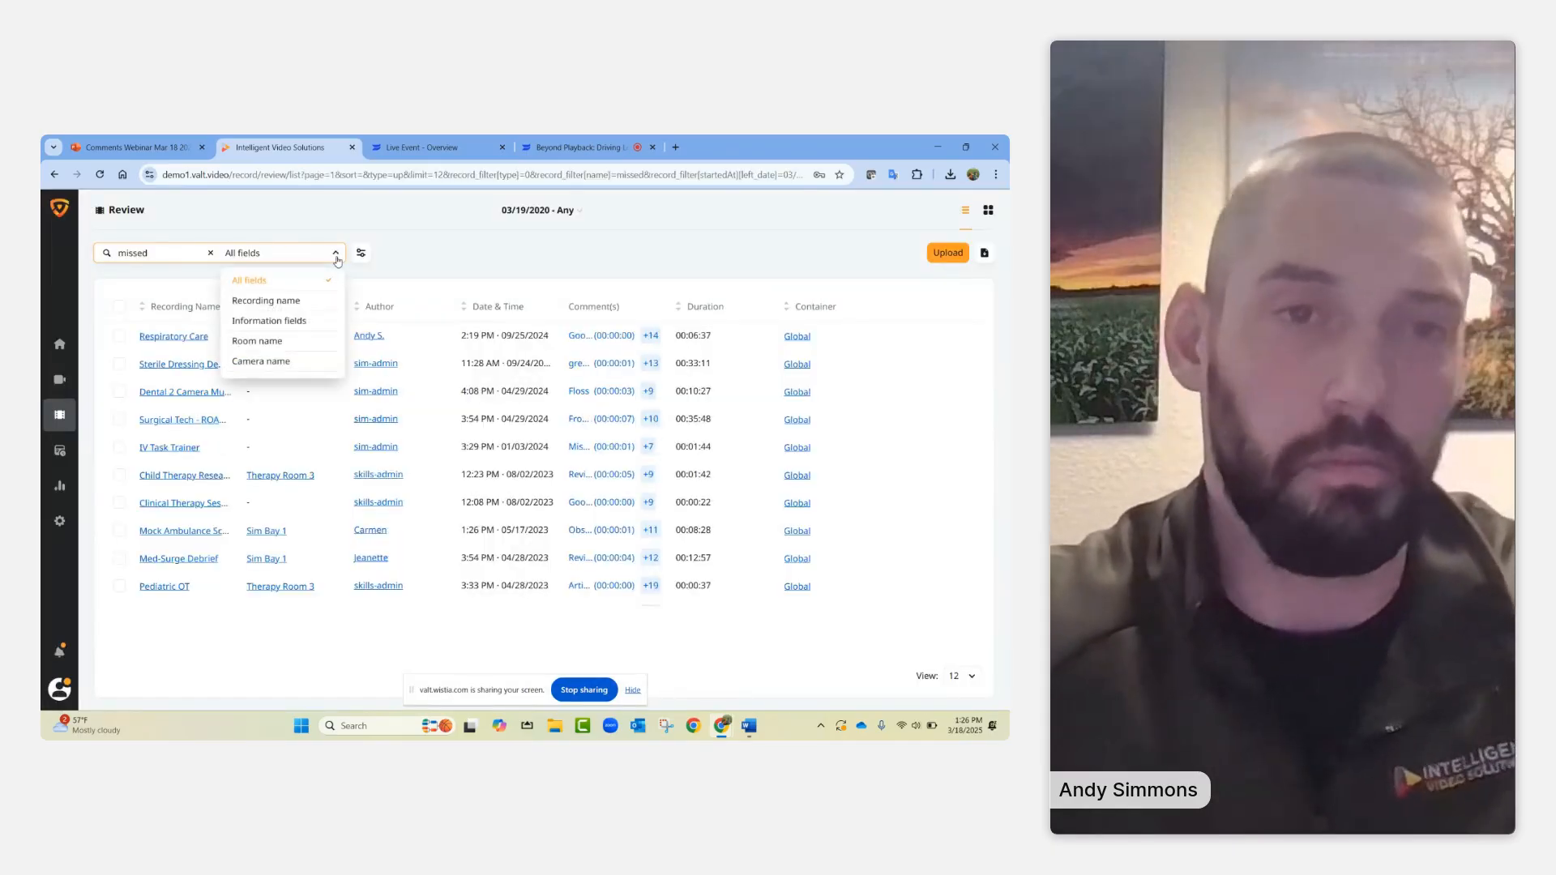
scroll(315, 320, "down", 1)
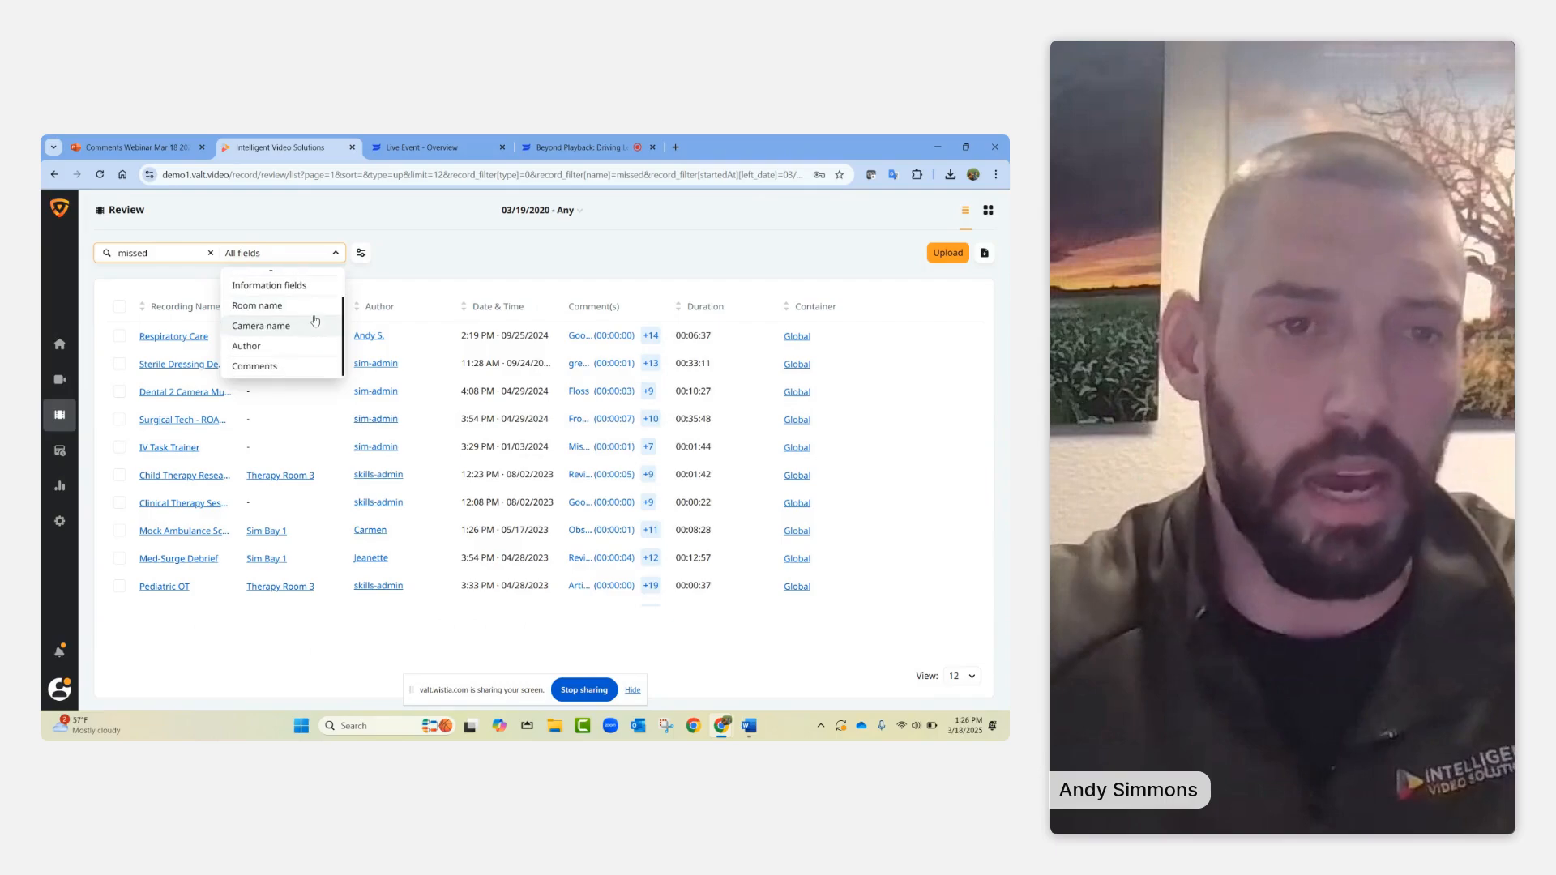
left_click(288, 369)
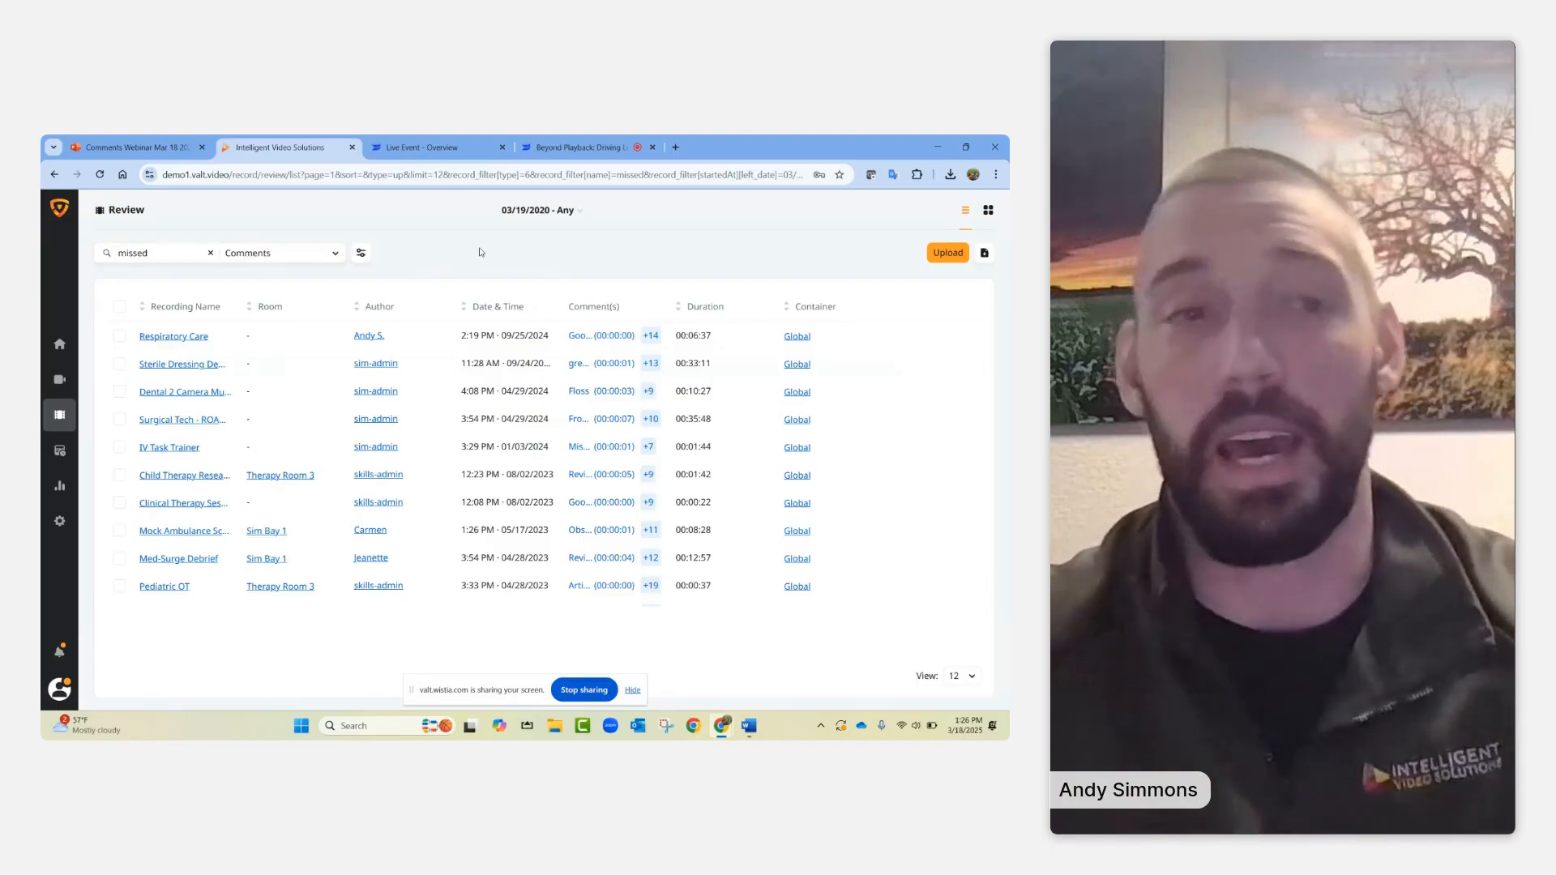
left_click(650, 339)
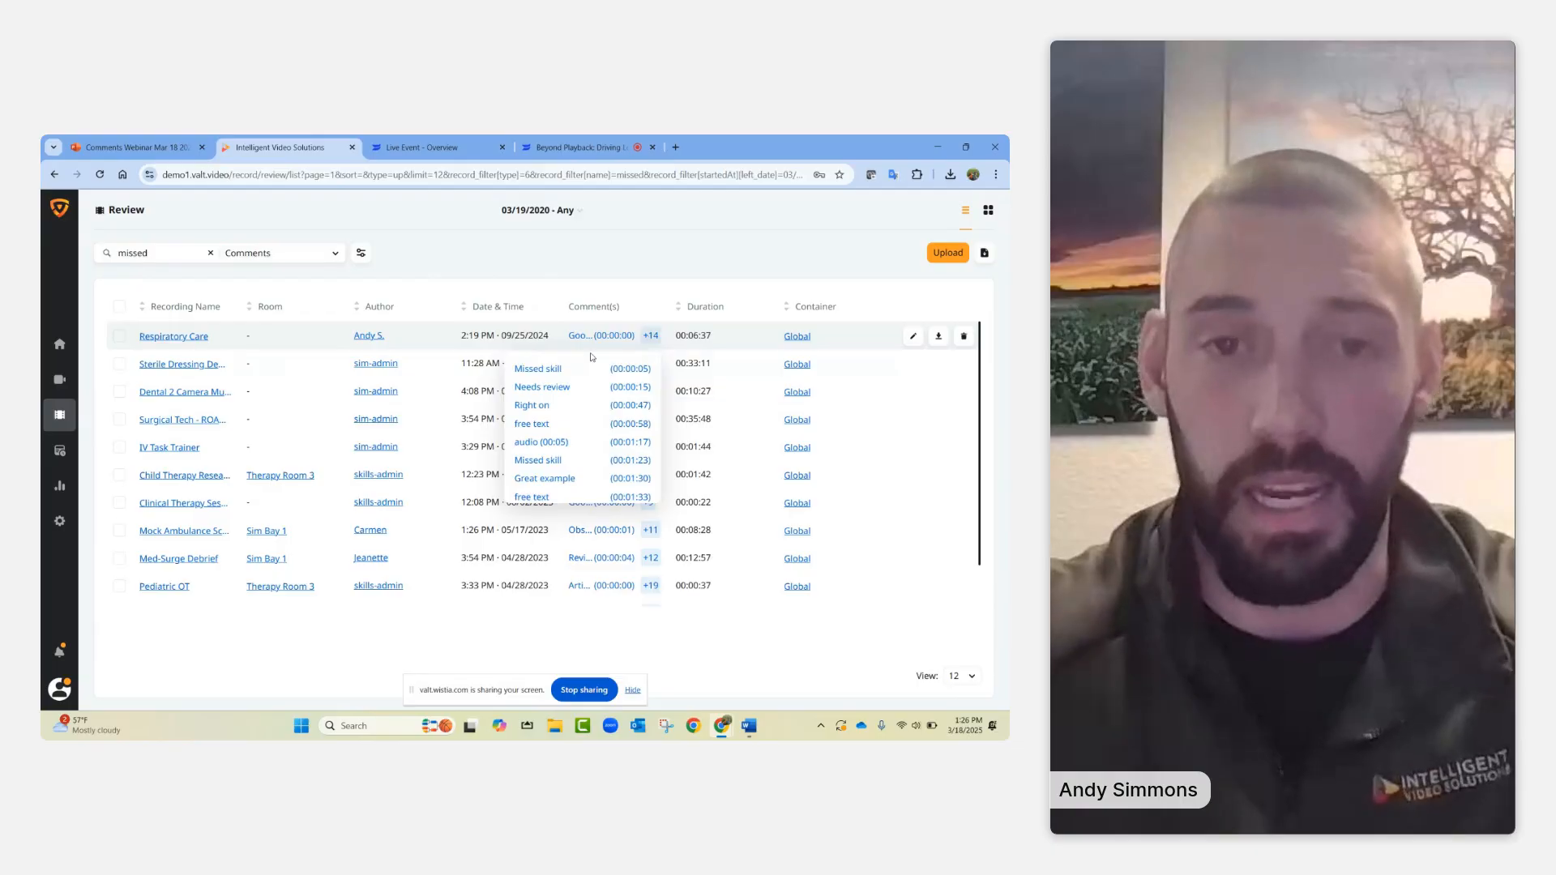
left_click(651, 363)
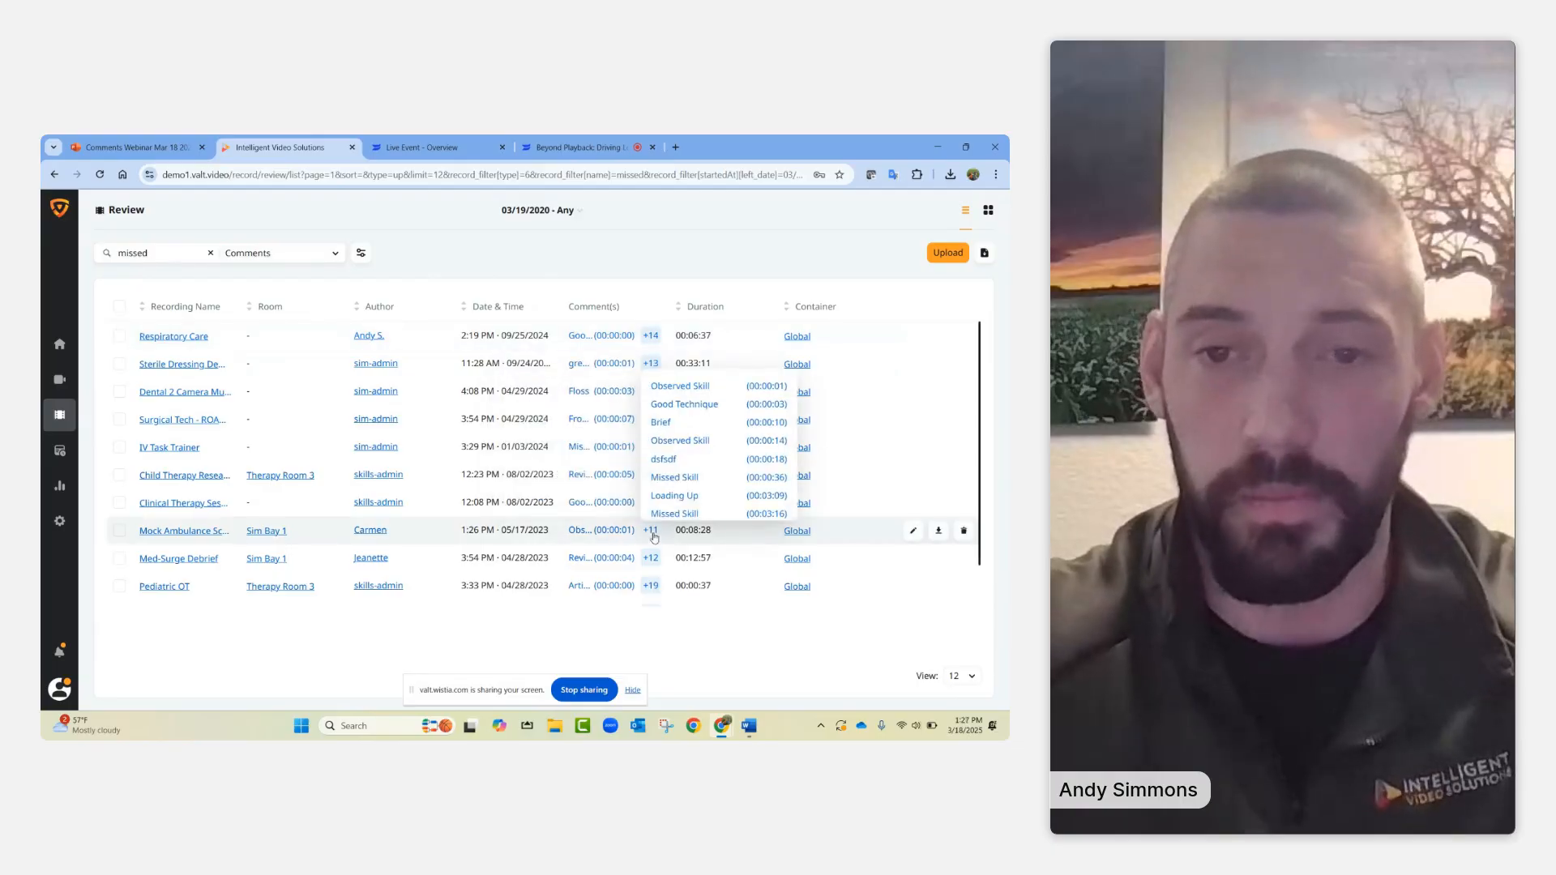
- Search the recordings' comments for "missed skill"
left_click(162, 253)
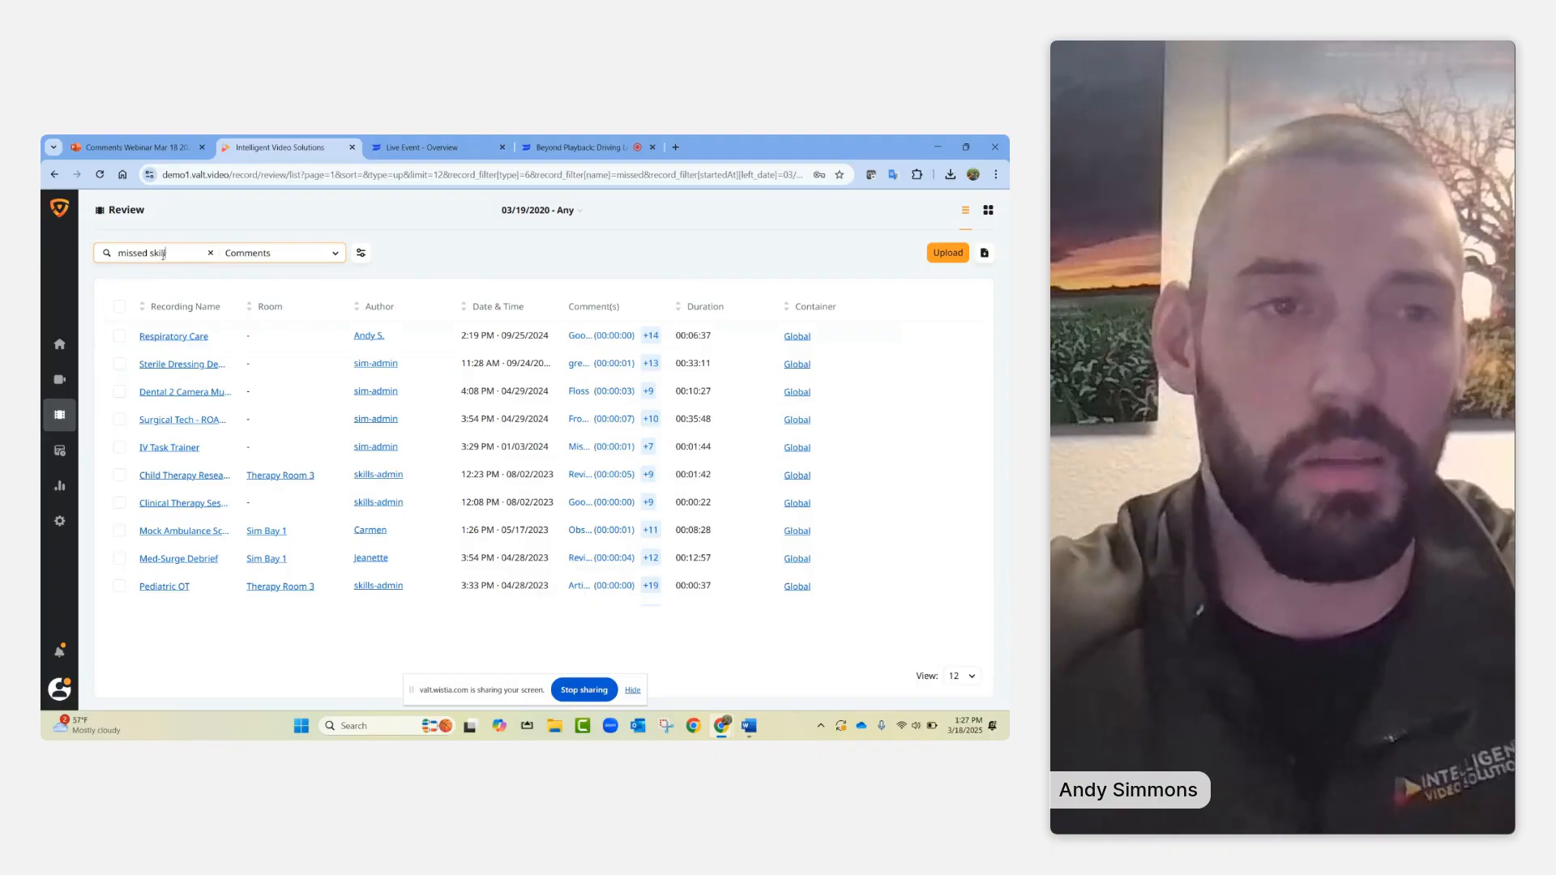
type("skill")
key("Return")
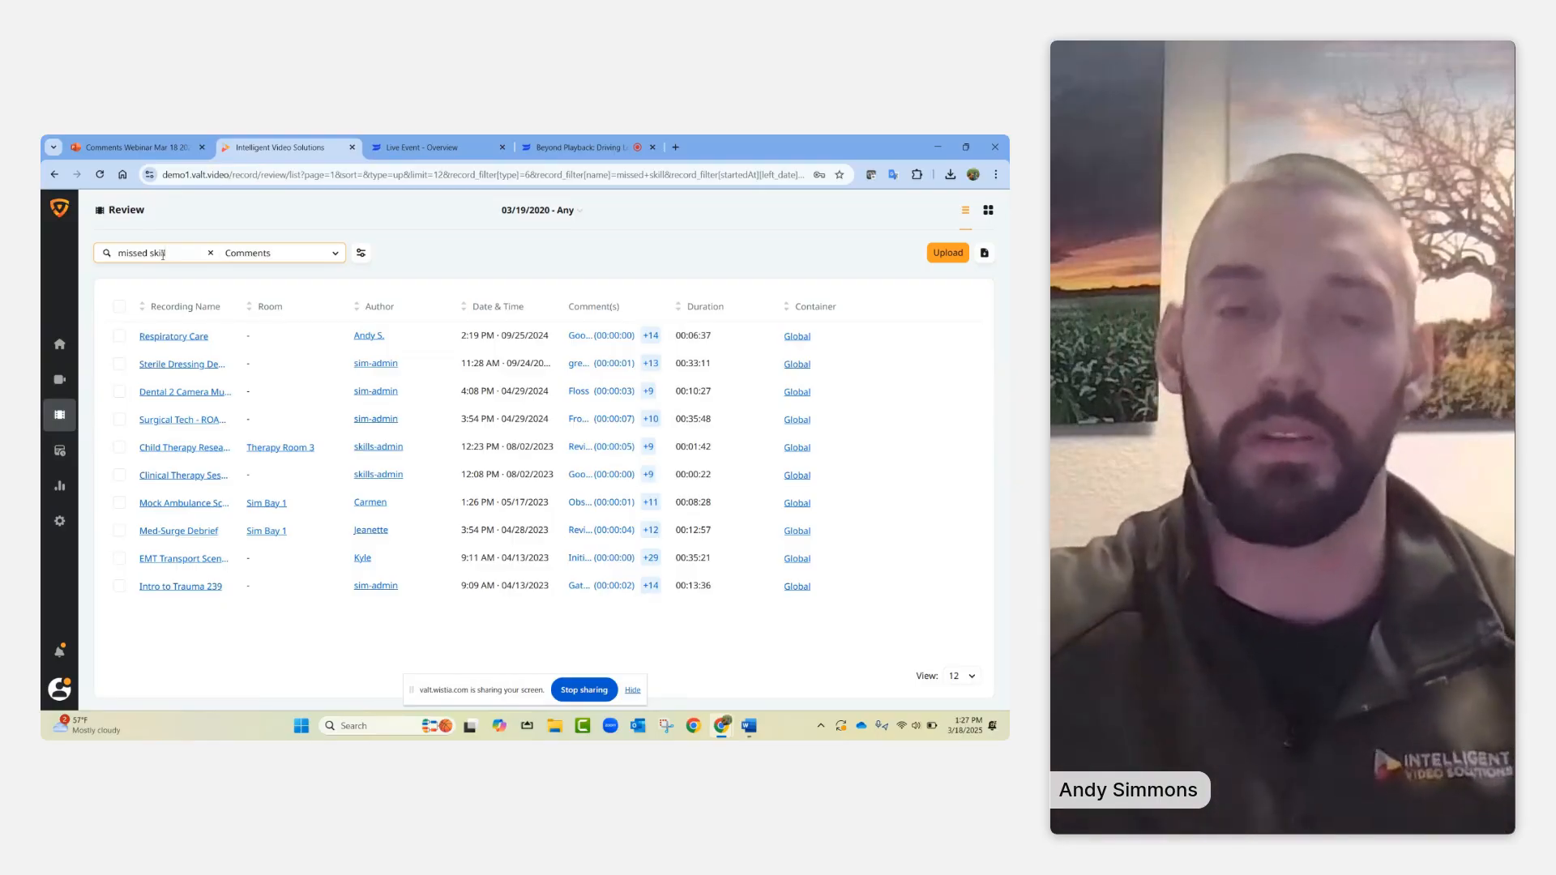
- Start a new report named "Comments report #4" from the comment reports, with Comment as the report type
left_click(60, 489)
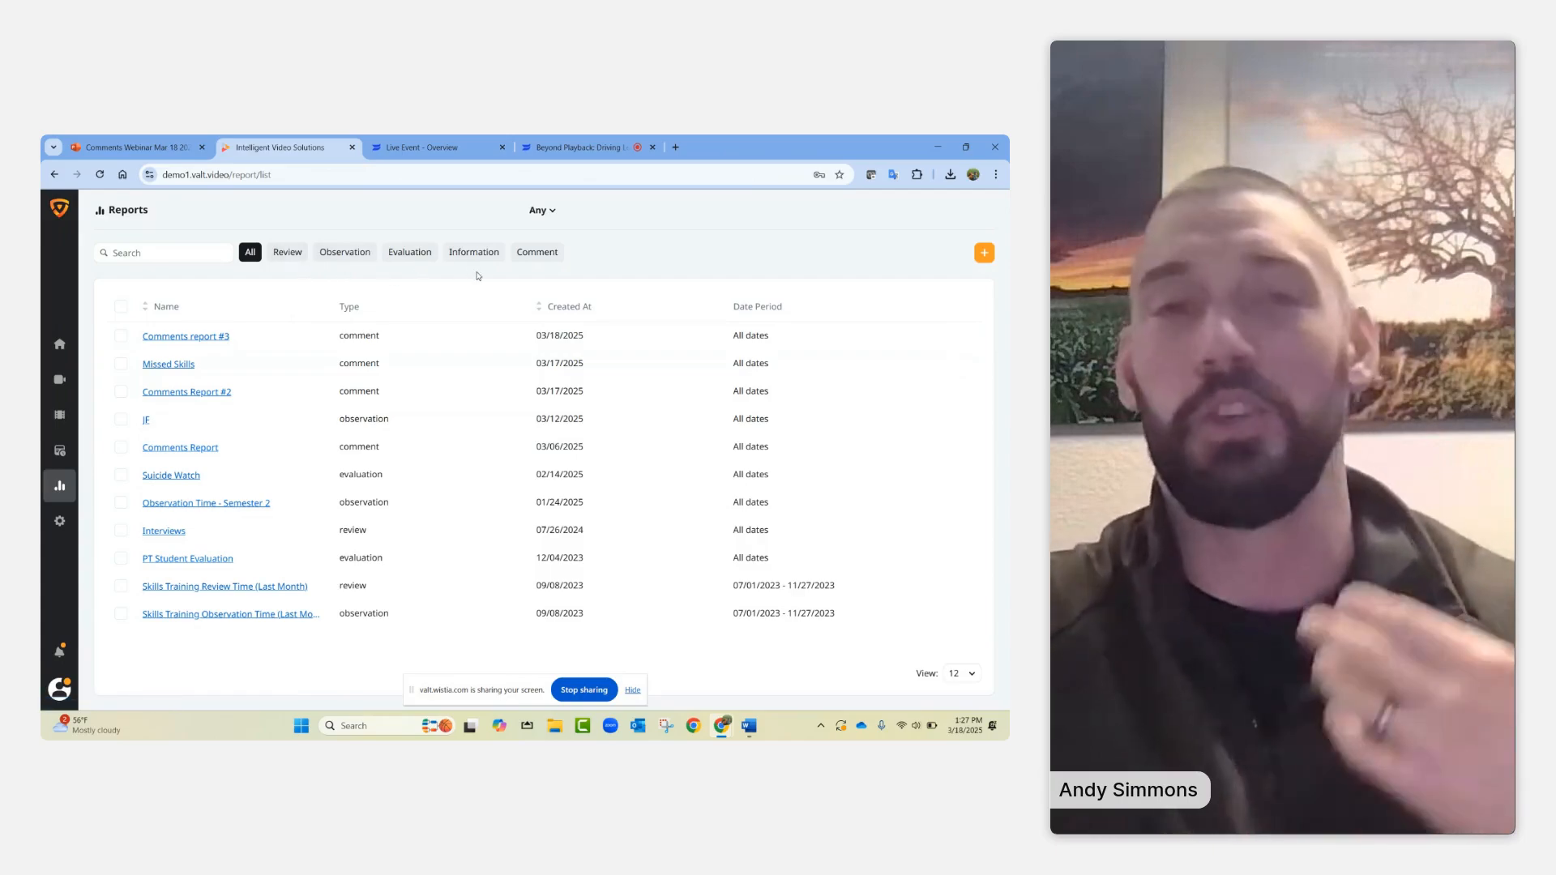
left_click(540, 256)
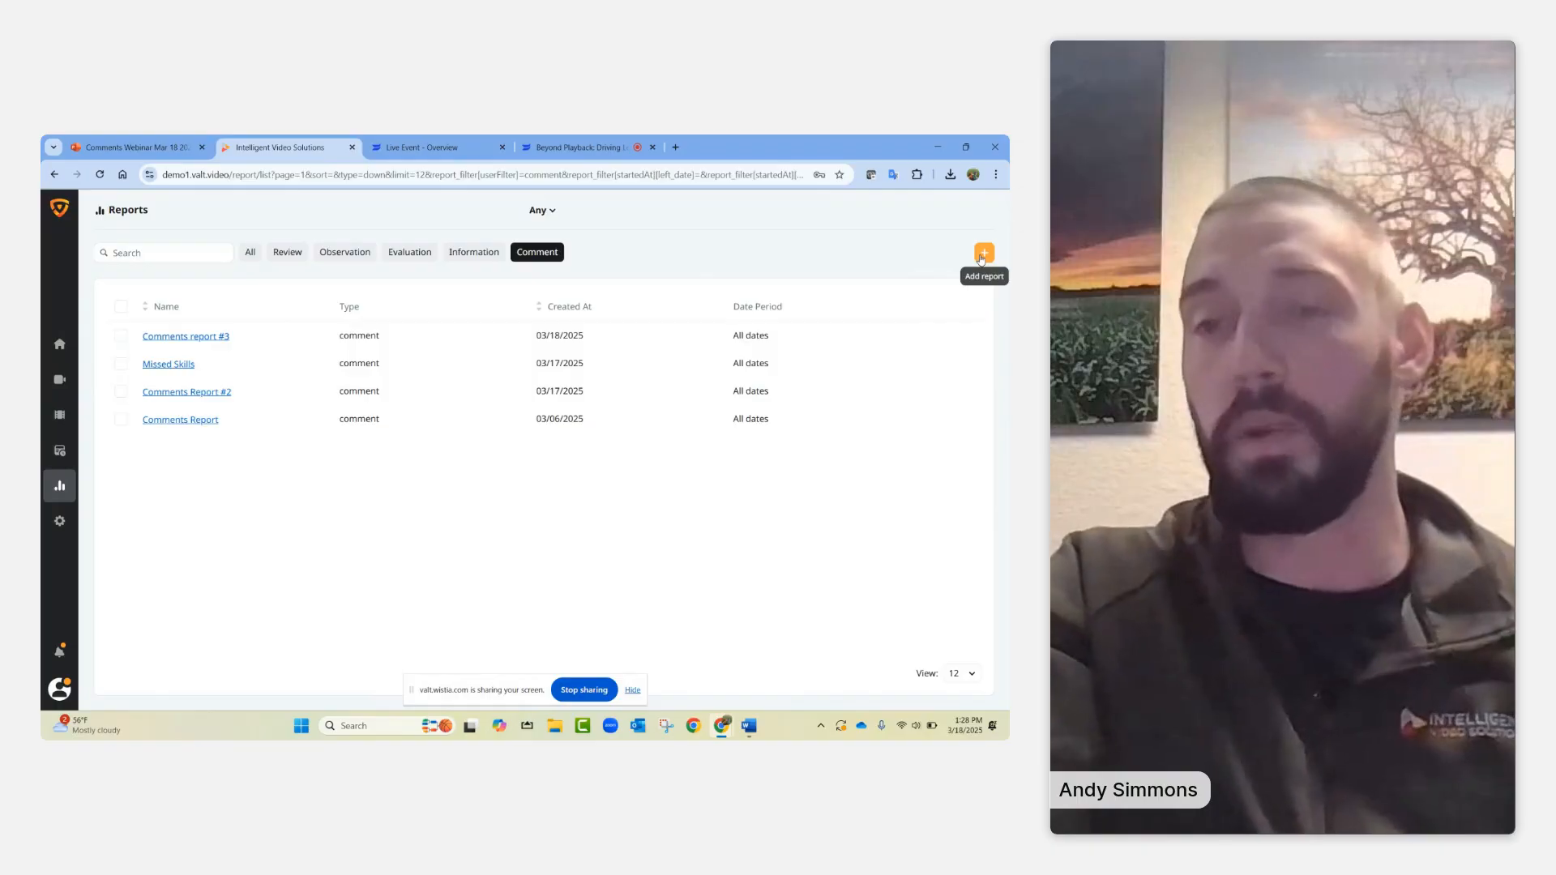
left_click(983, 253)
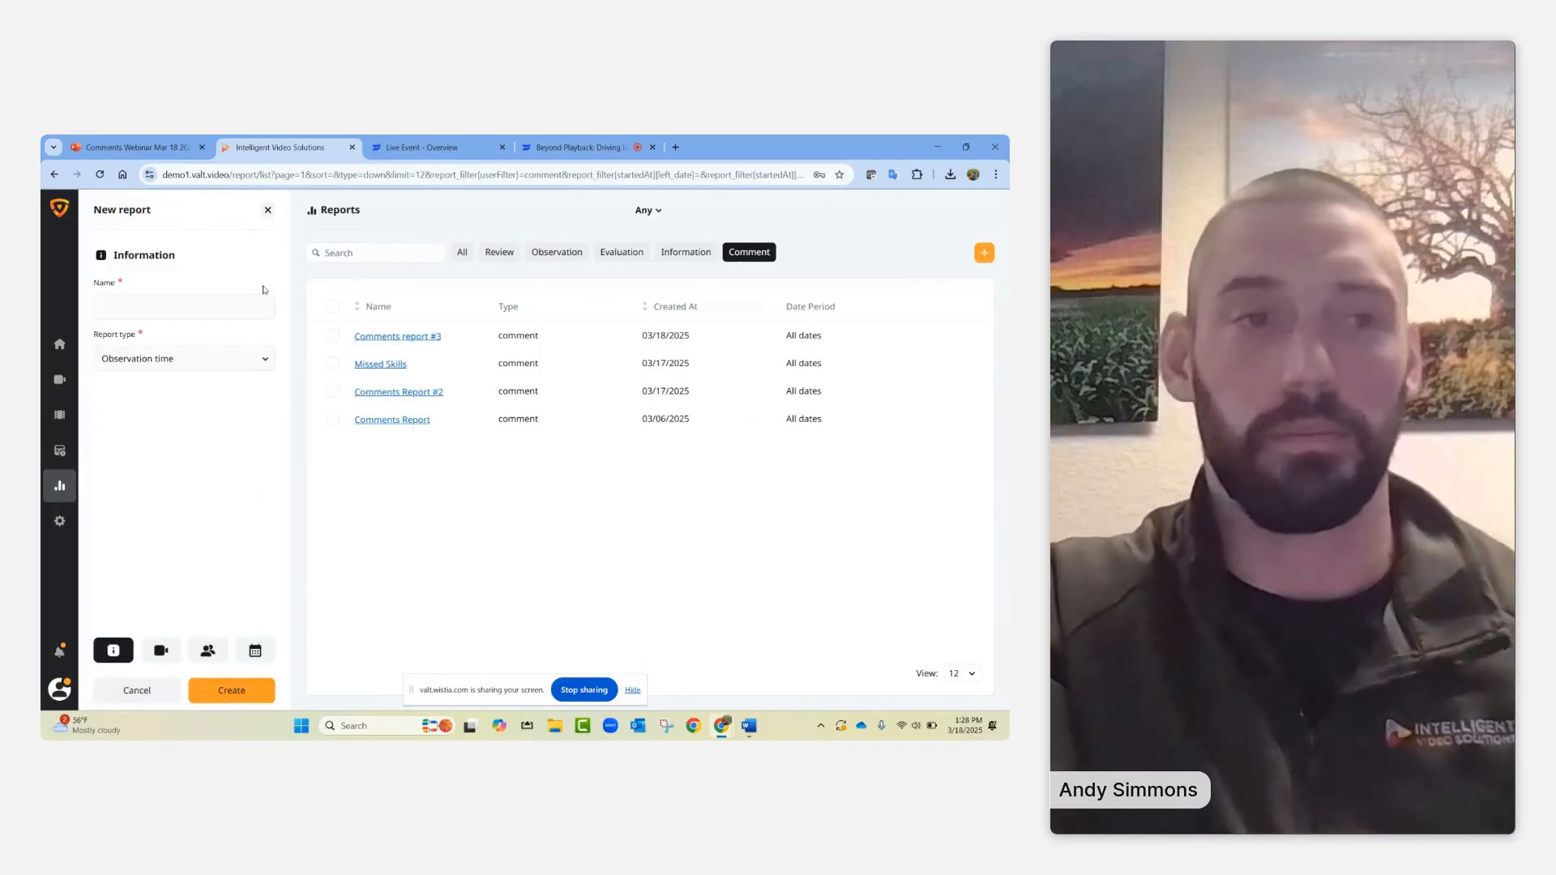
left_click(232, 304)
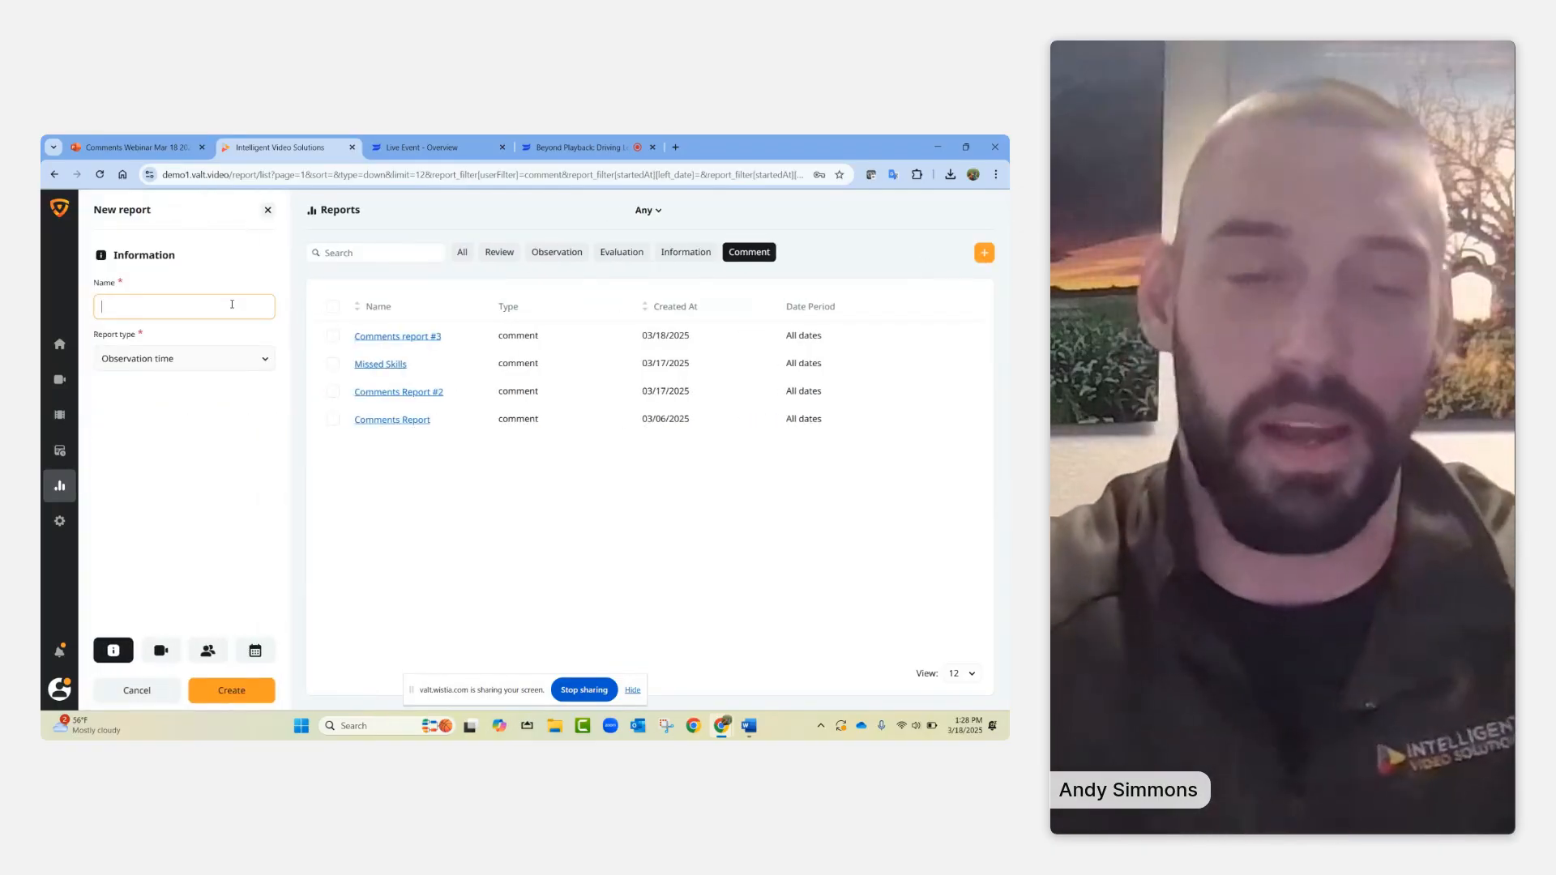
type("Comments ")
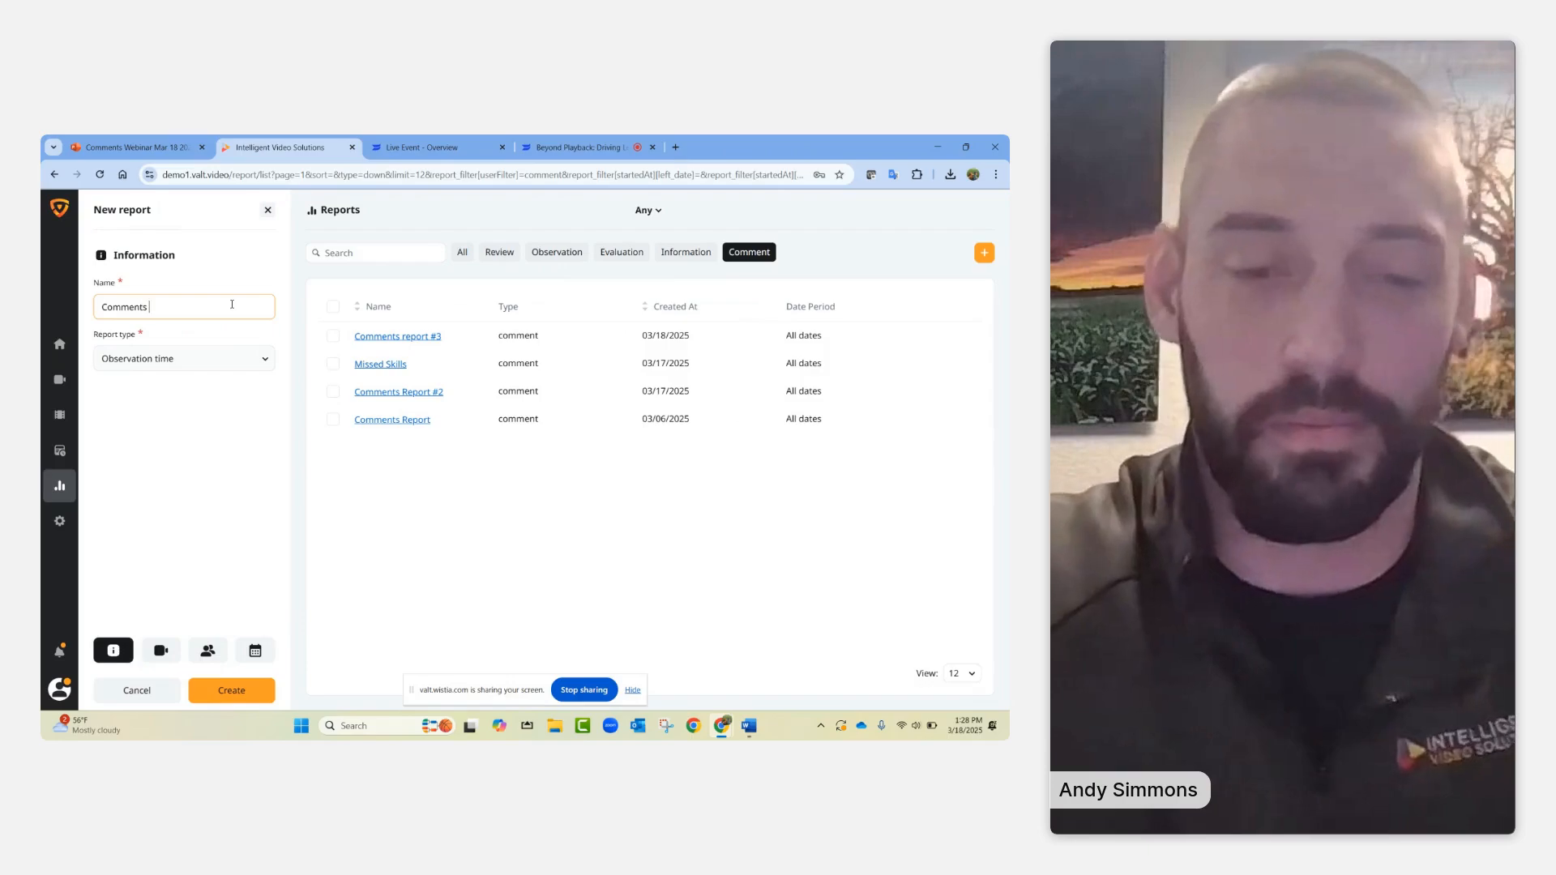
type("report #")
type("4")
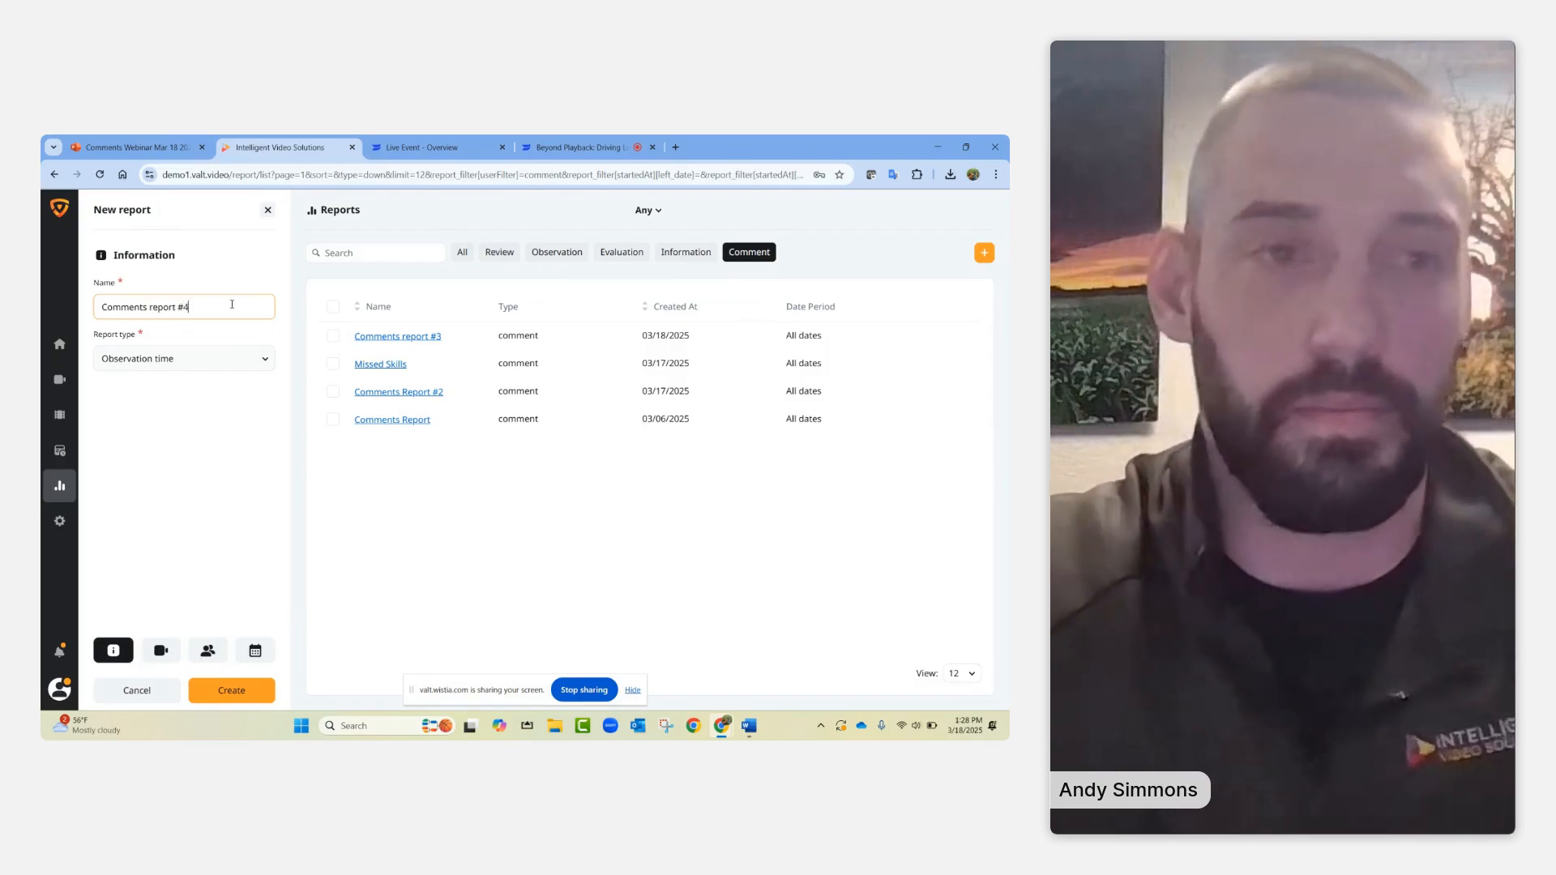
left_click(186, 358)
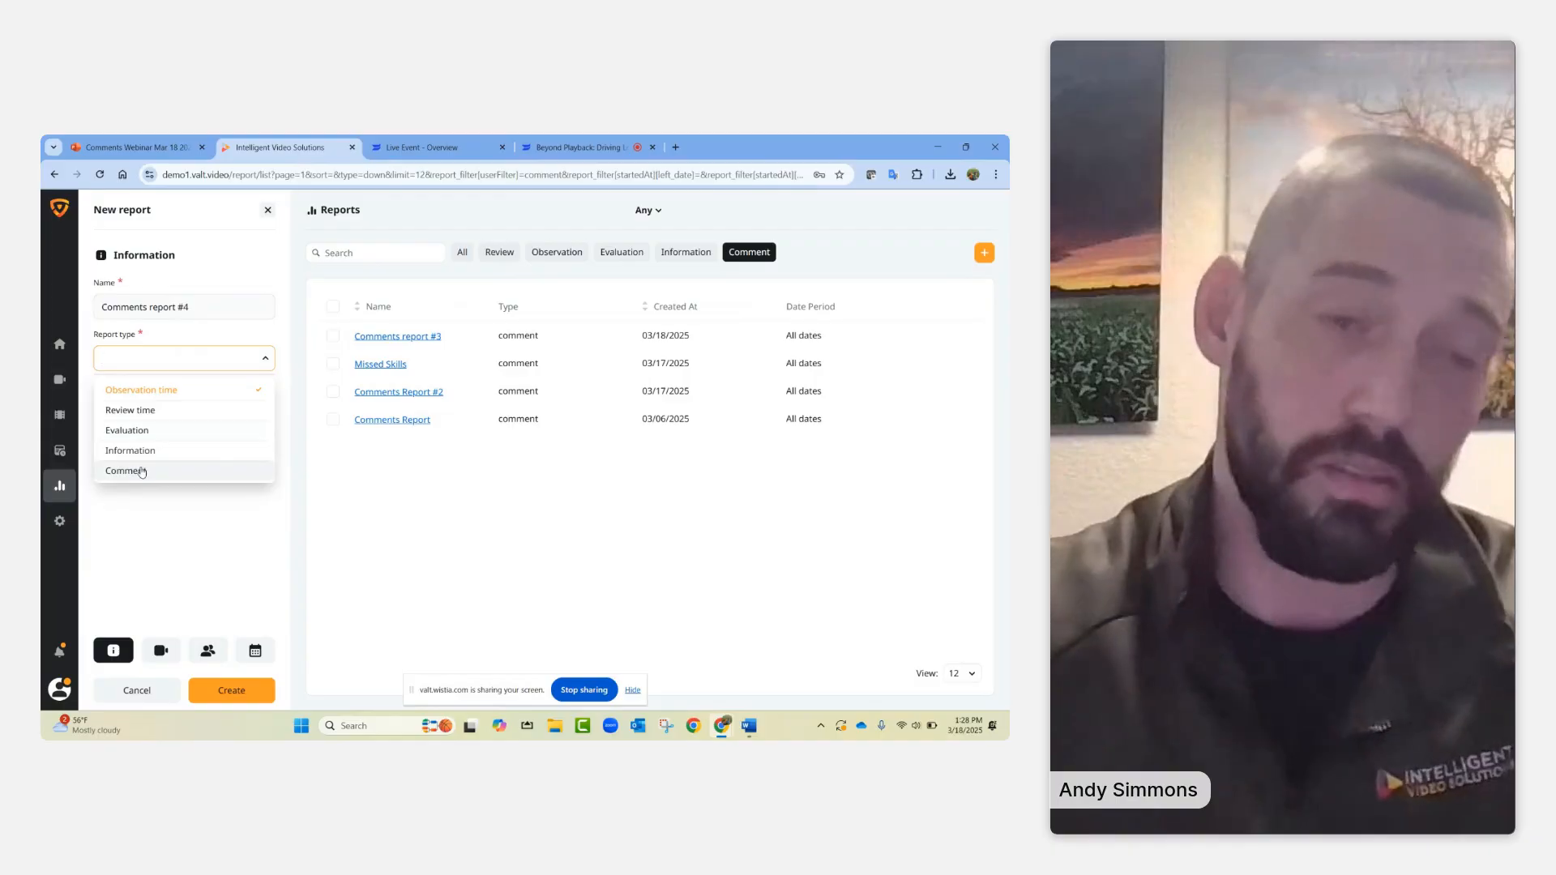
left_click(141, 472)
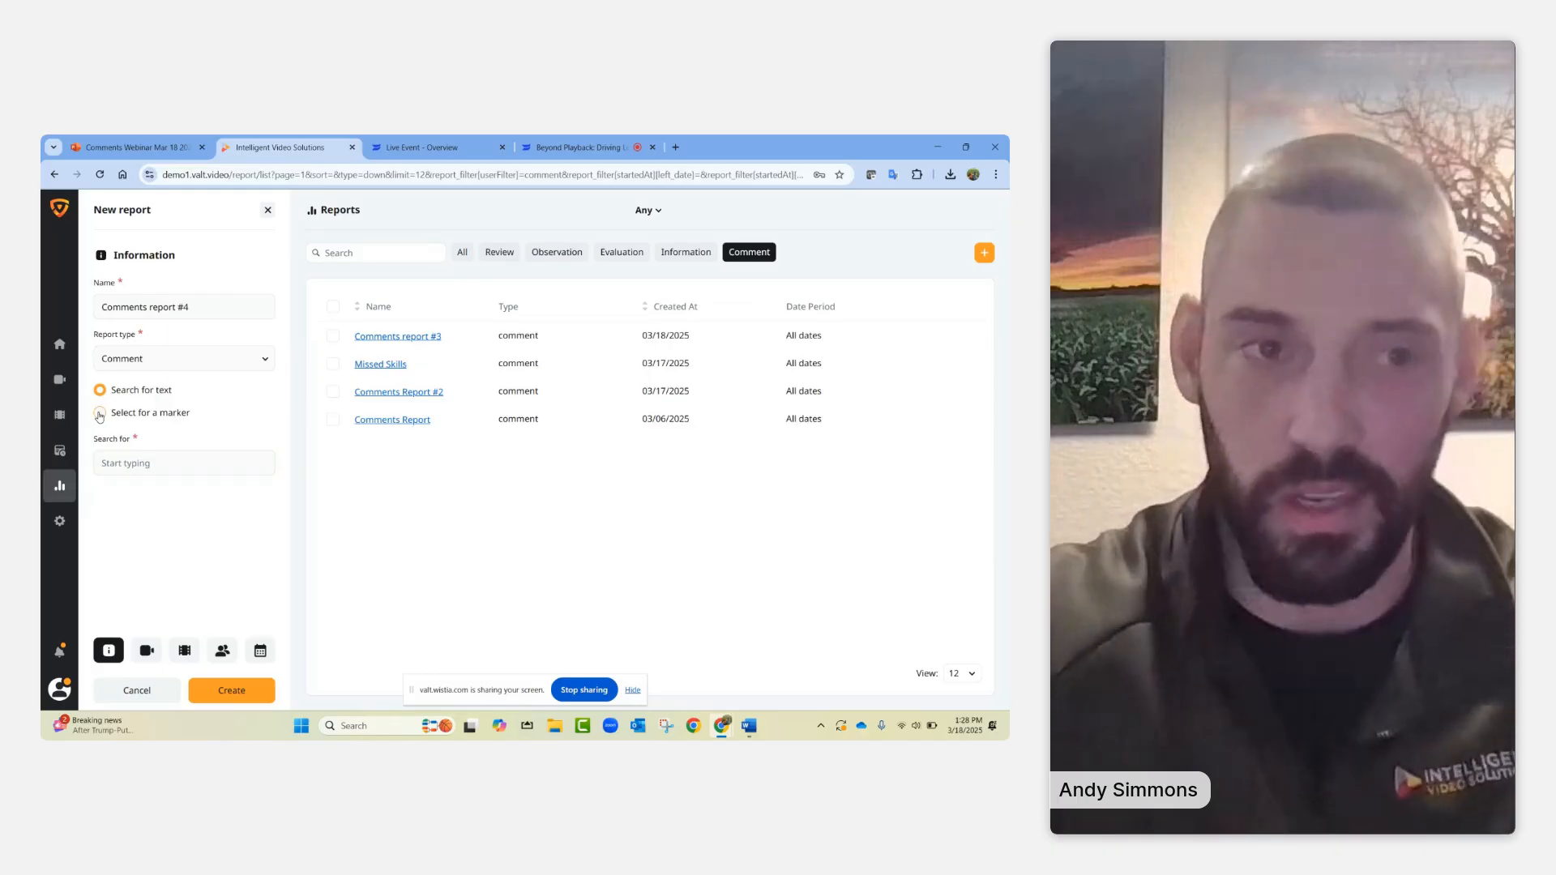
- Base the report on a marker, using the Missed skill marker of the Skills-markers template, after checking the text search option
left_click(100, 414)
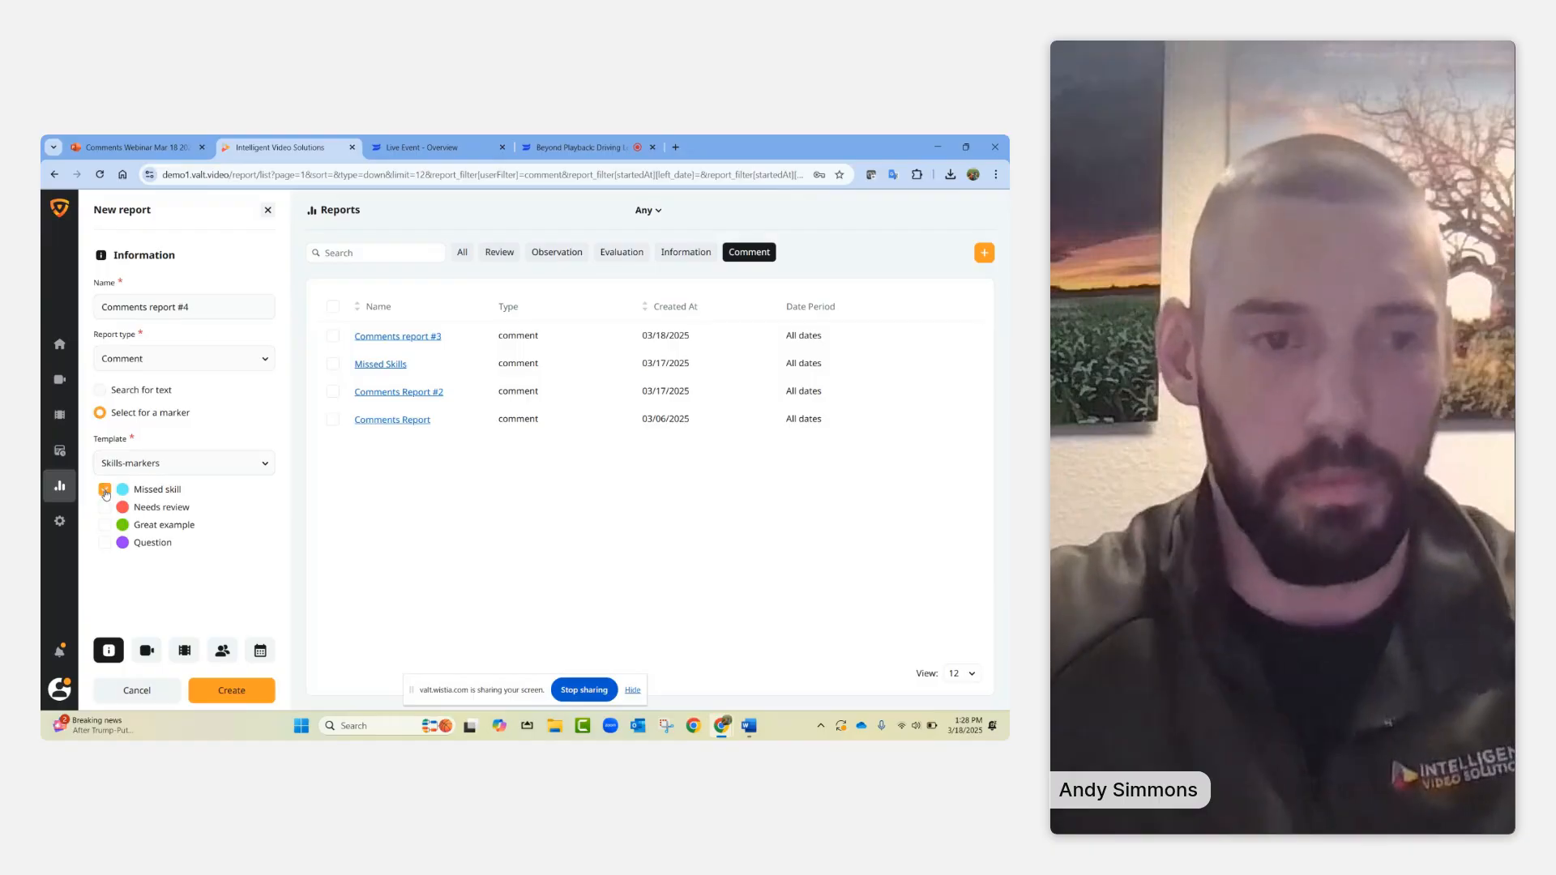
left_click(99, 390)
left_click(138, 454)
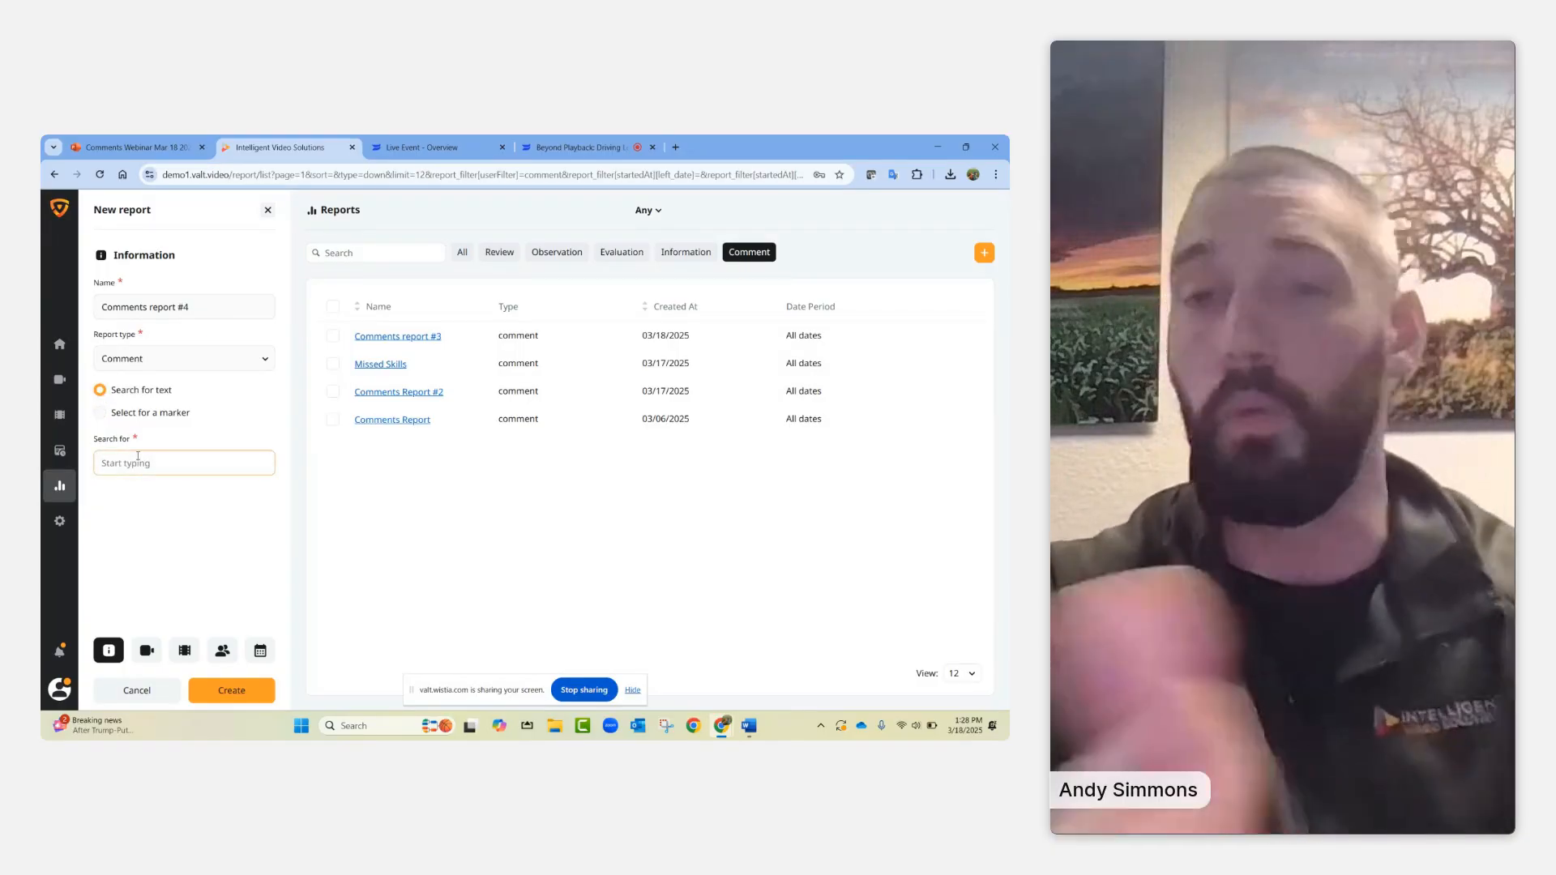
left_click(100, 414)
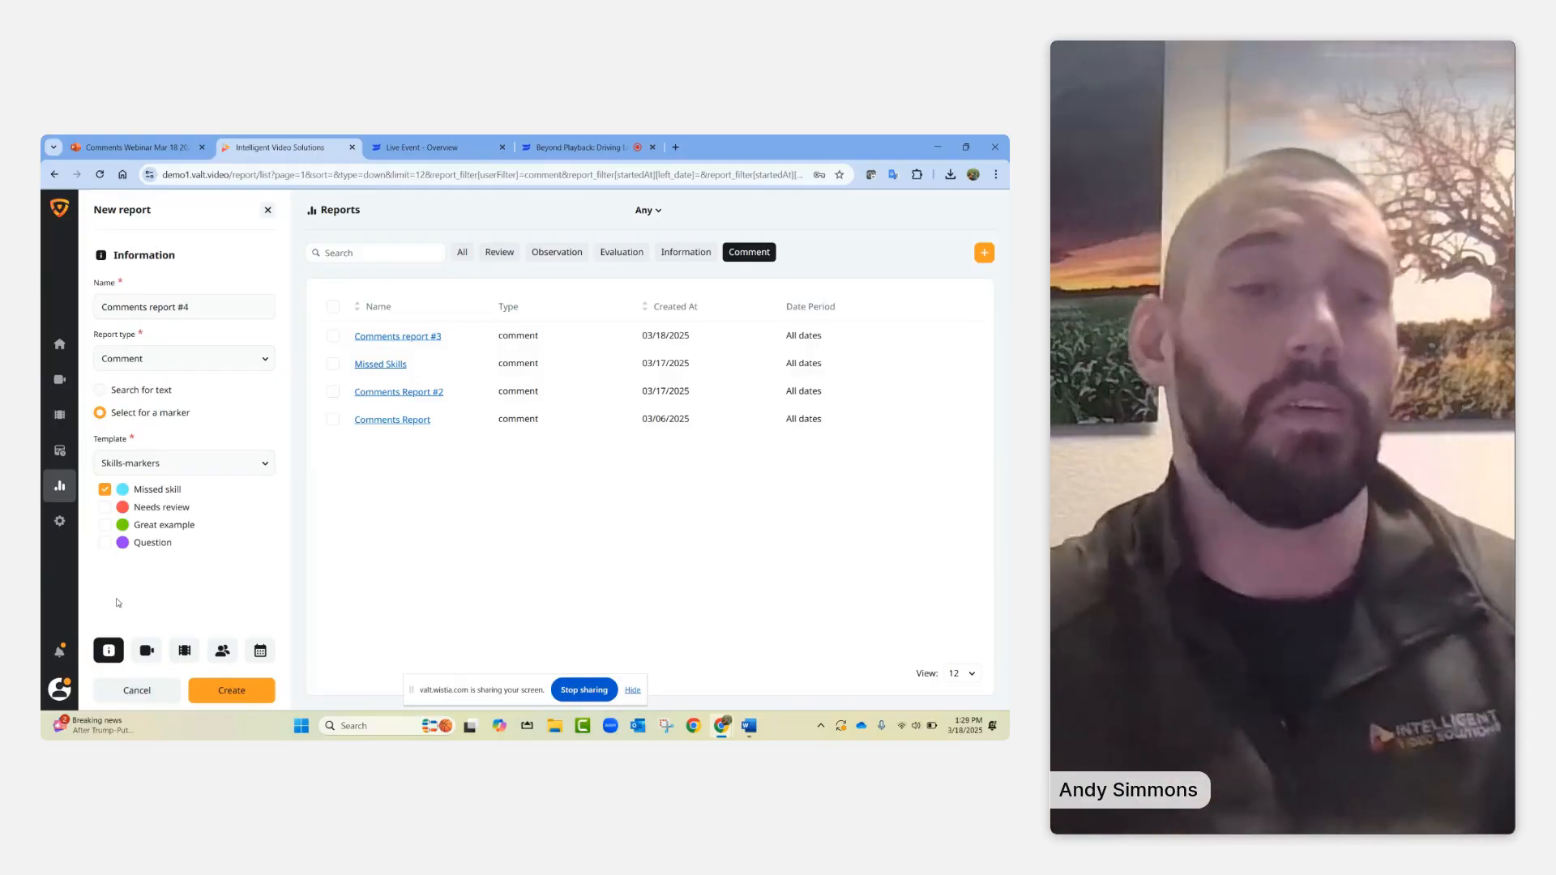
- Check the report's scope options, keep all rooms, recordings, users and dates included, and create the report
left_click(147, 652)
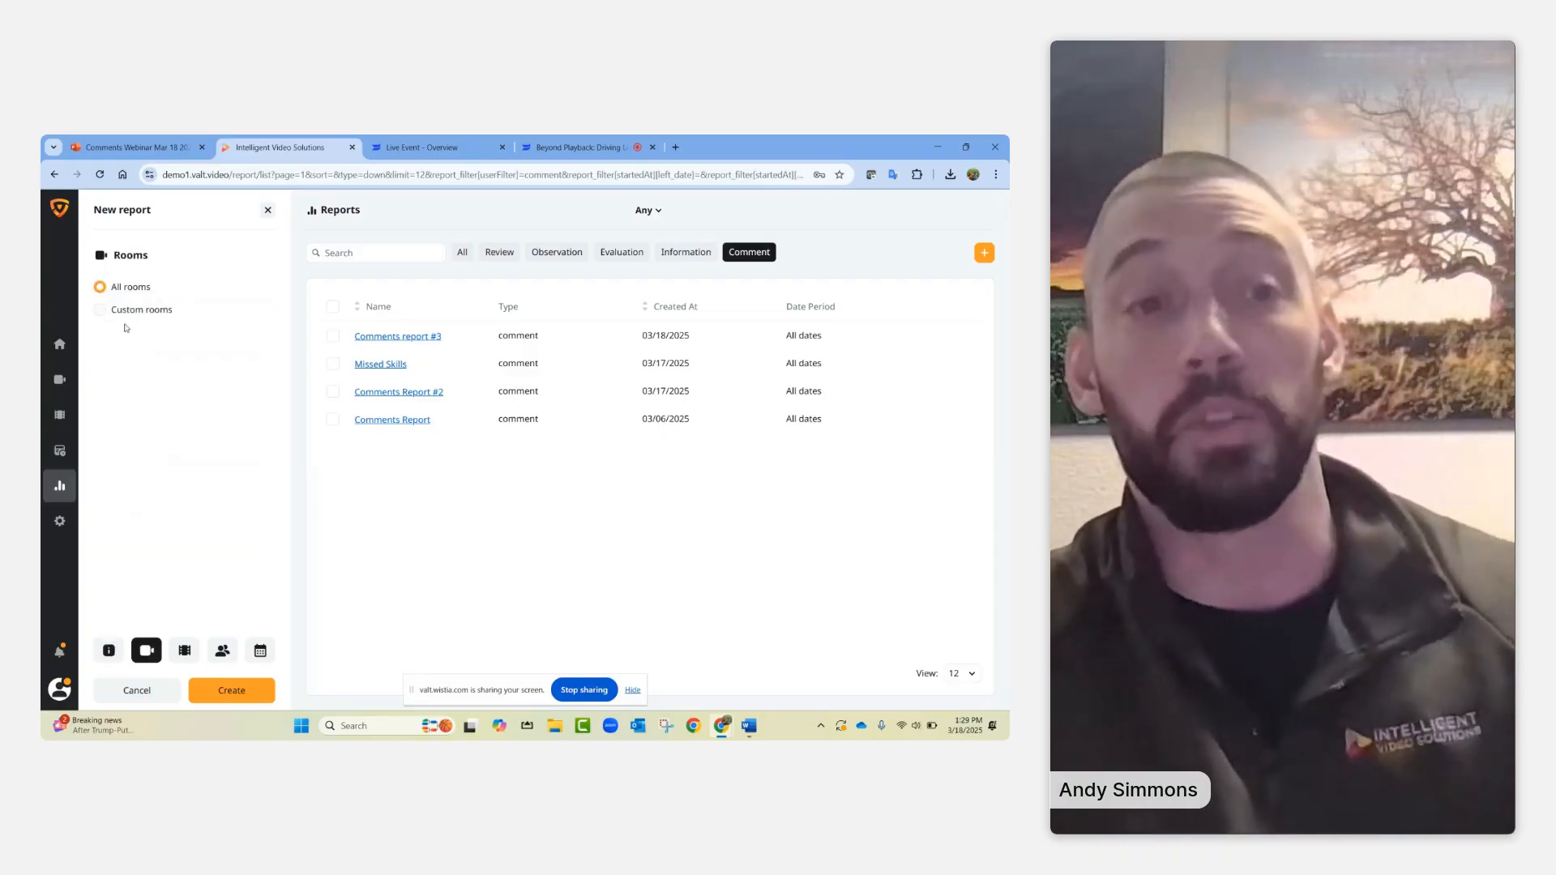
left_click(101, 314)
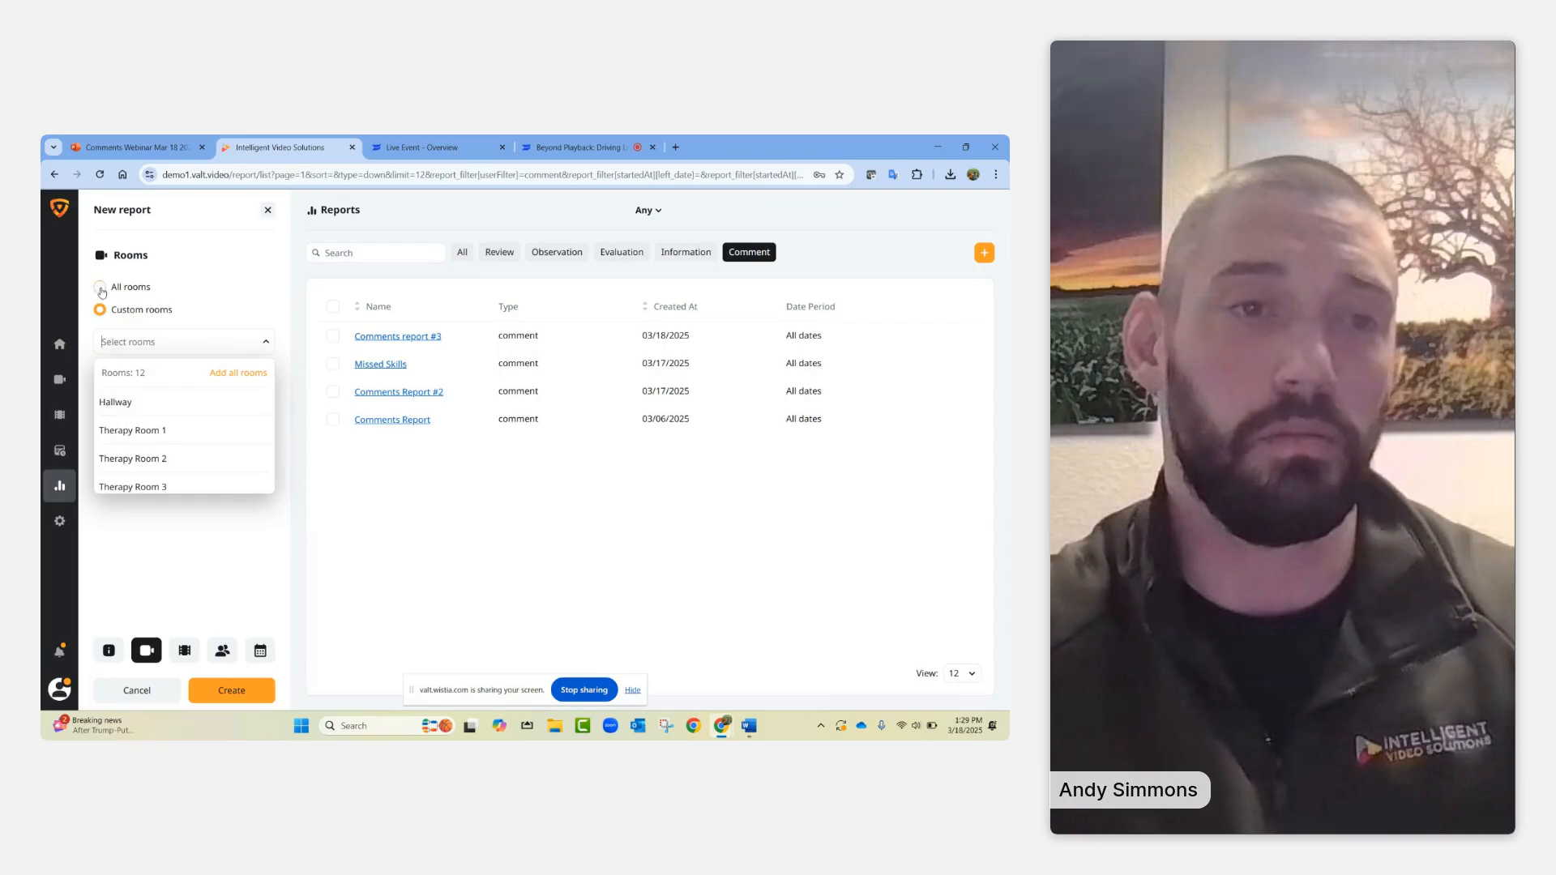
left_click(102, 290)
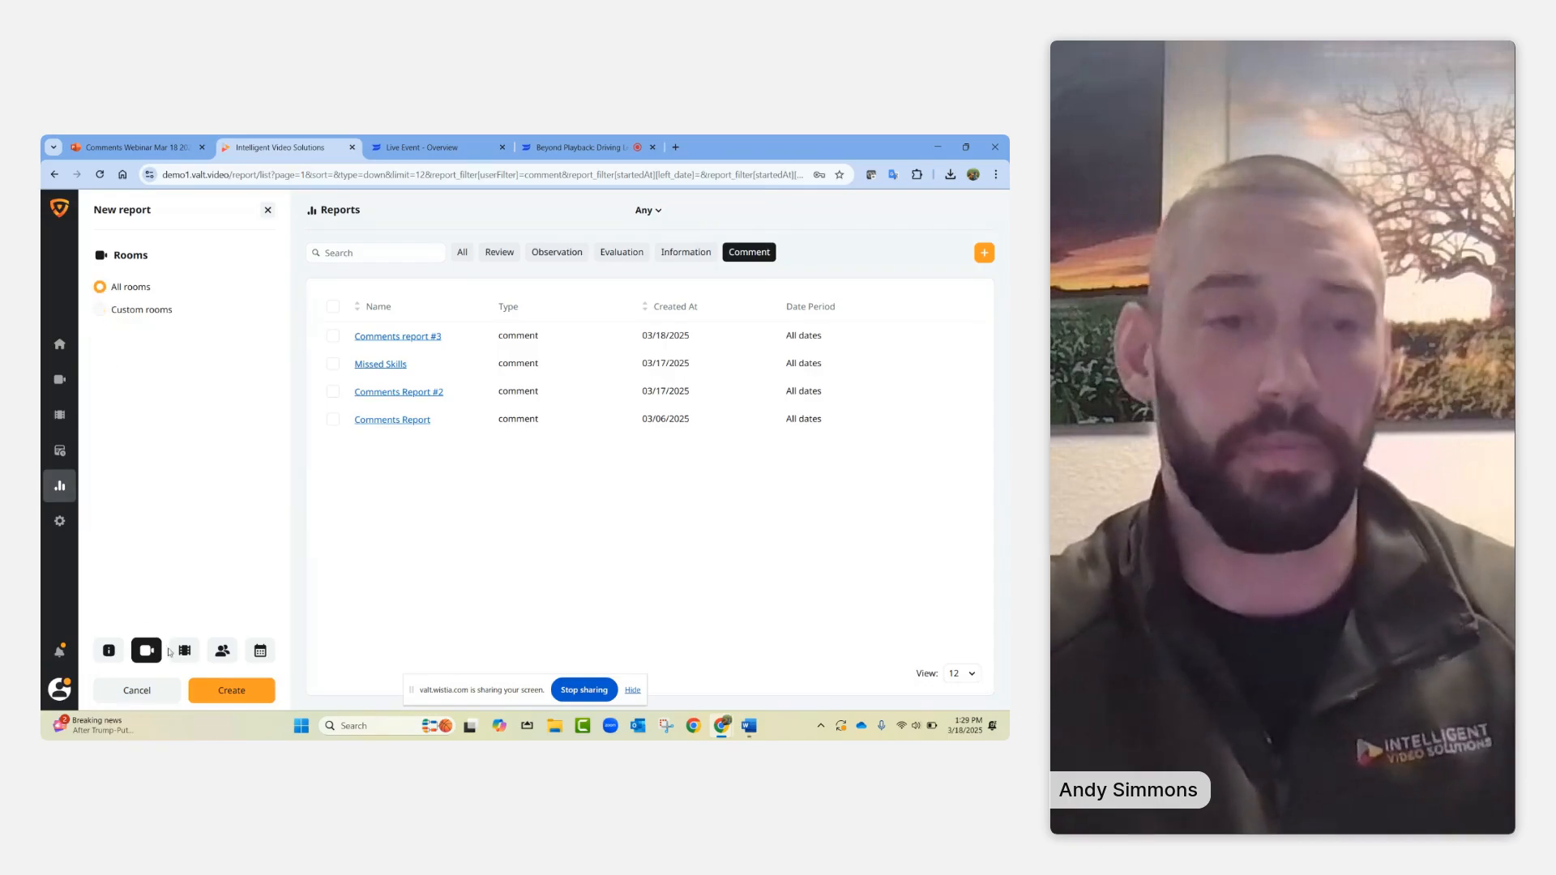
left_click(185, 652)
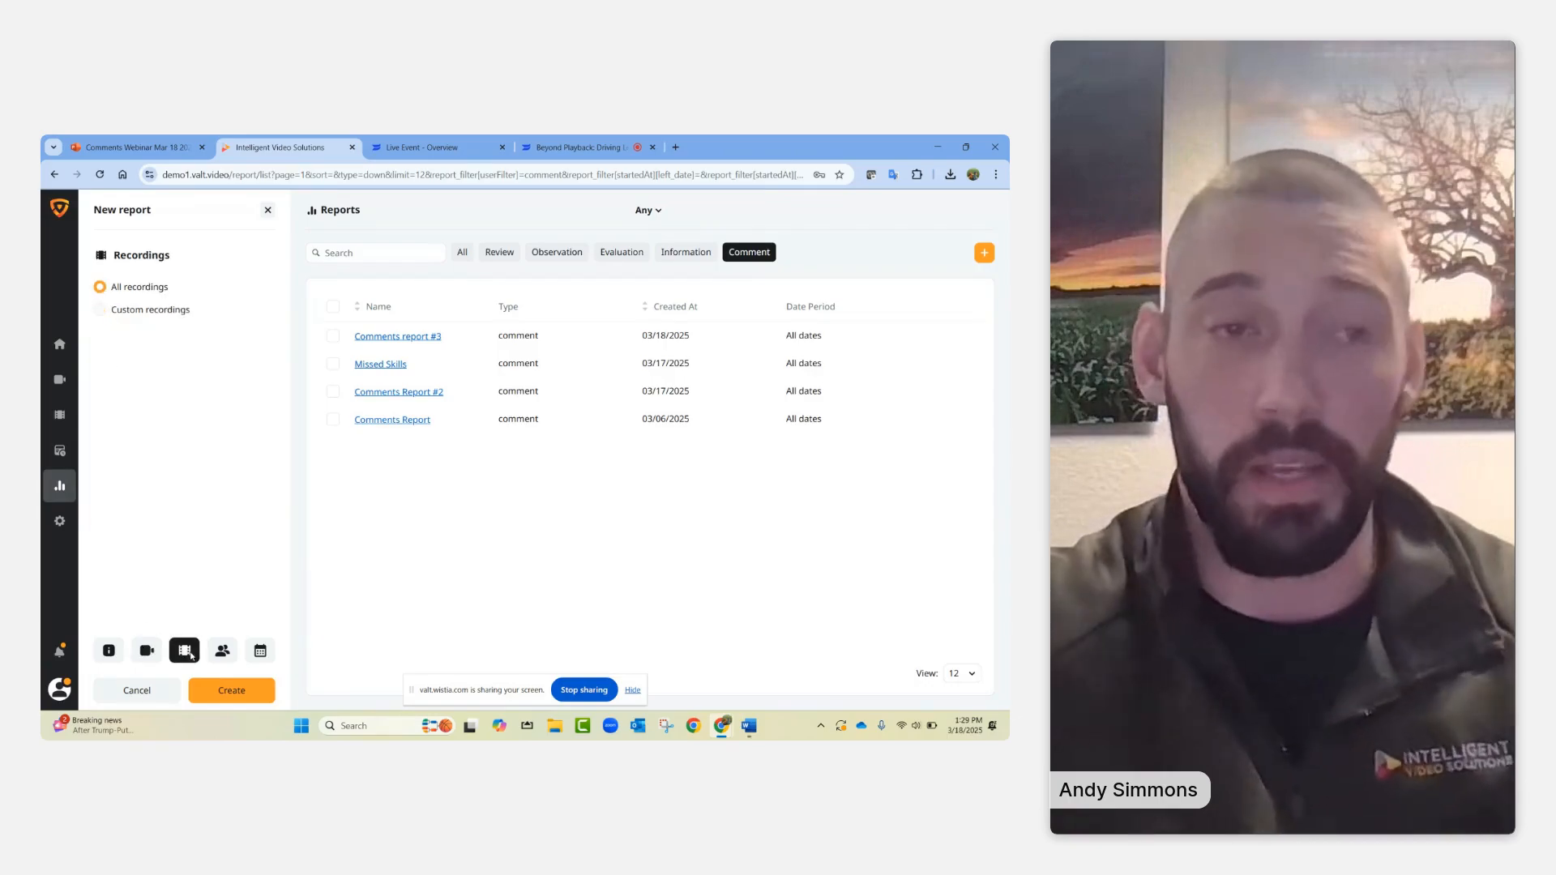
left_click(221, 651)
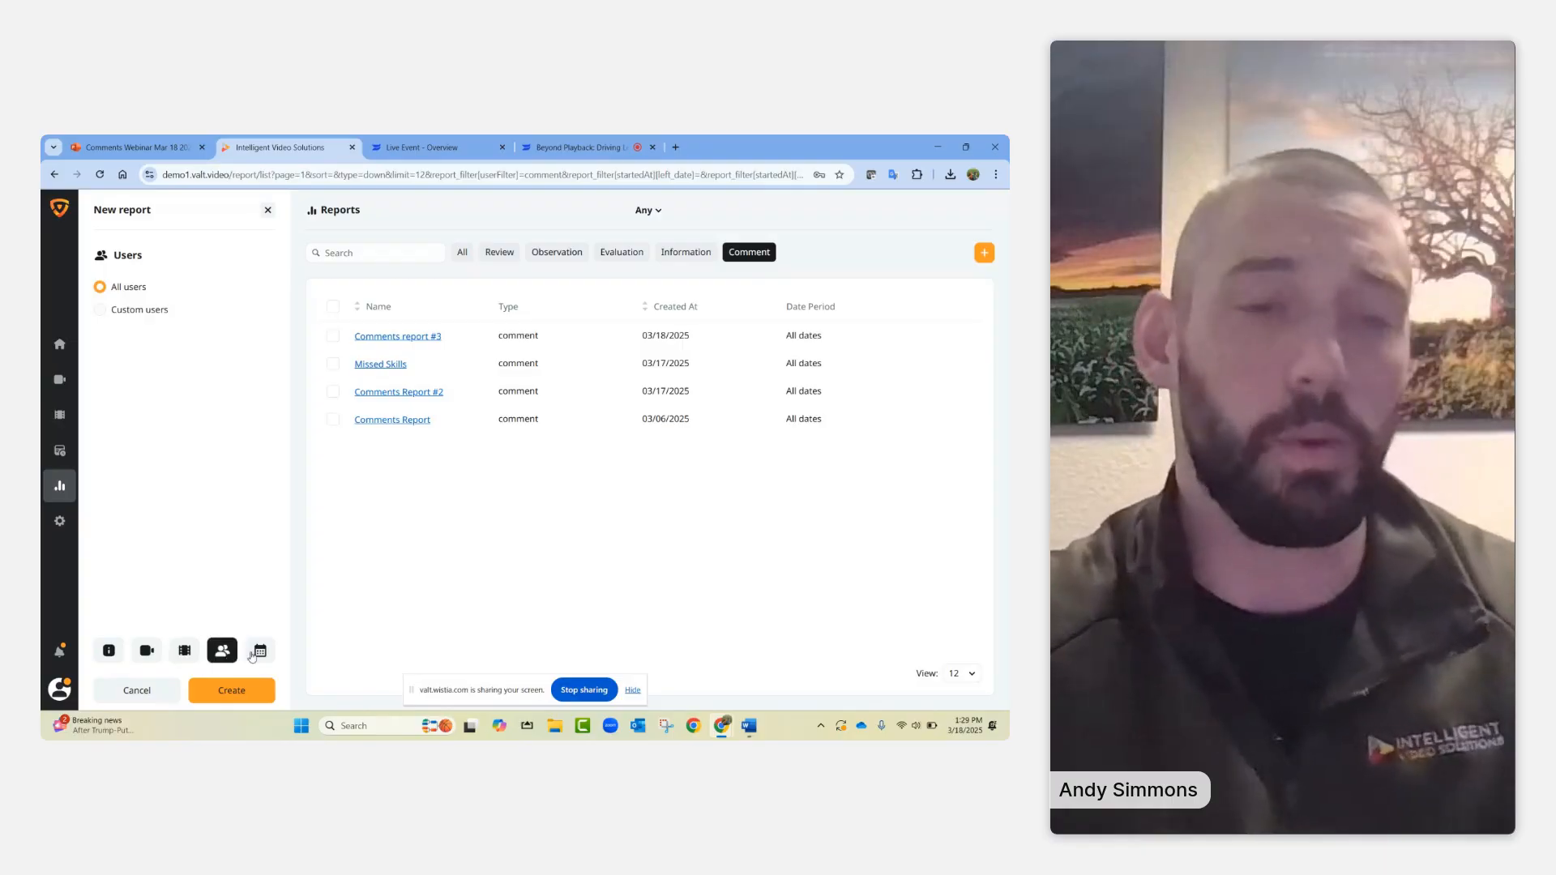
left_click(255, 653)
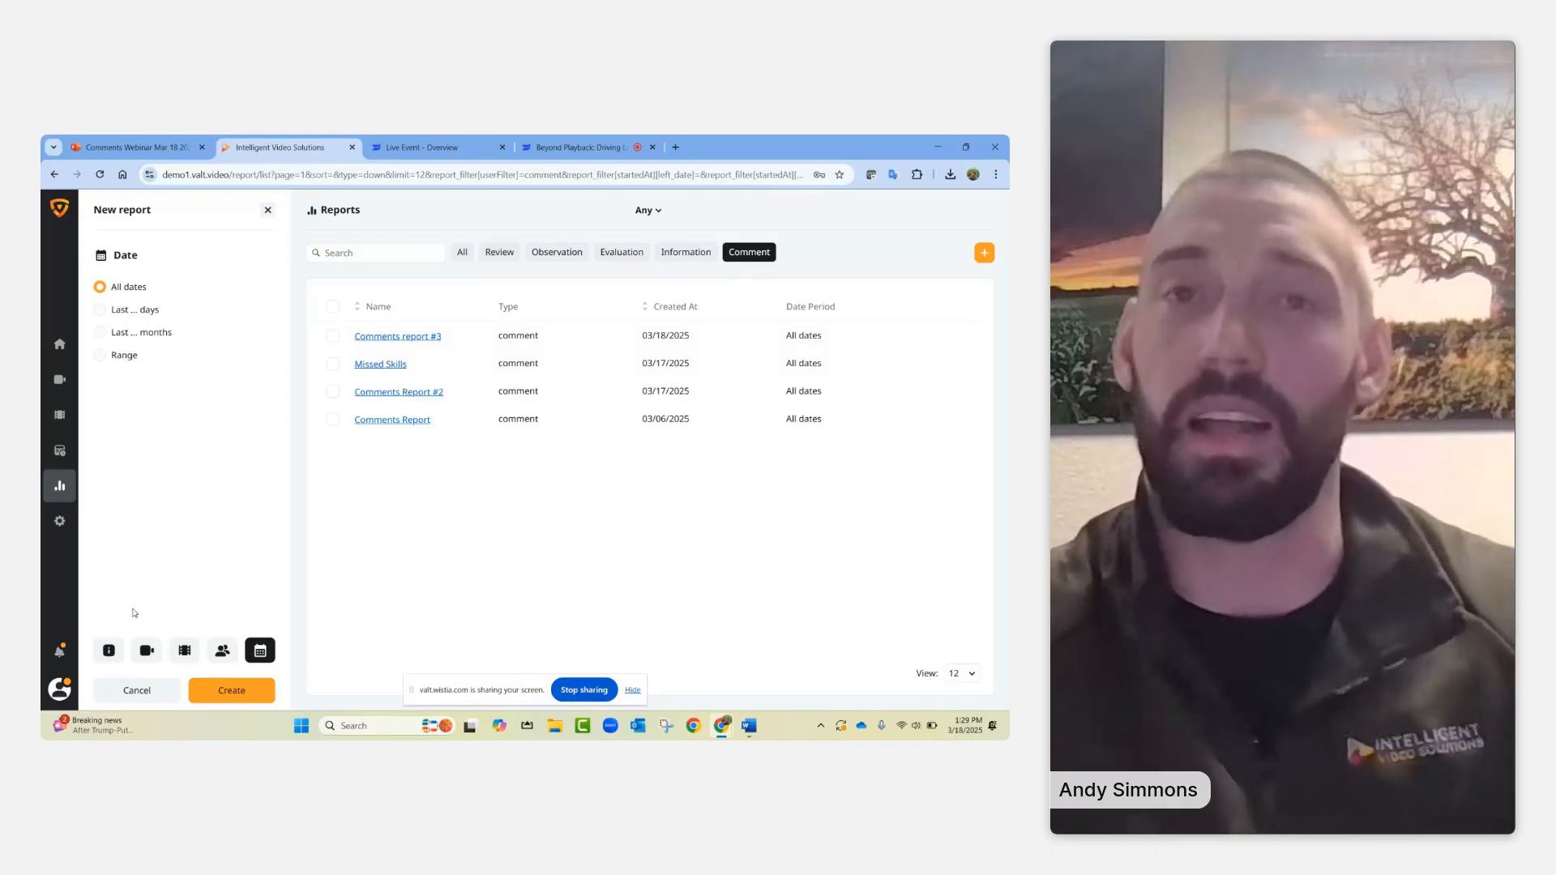
left_click(104, 656)
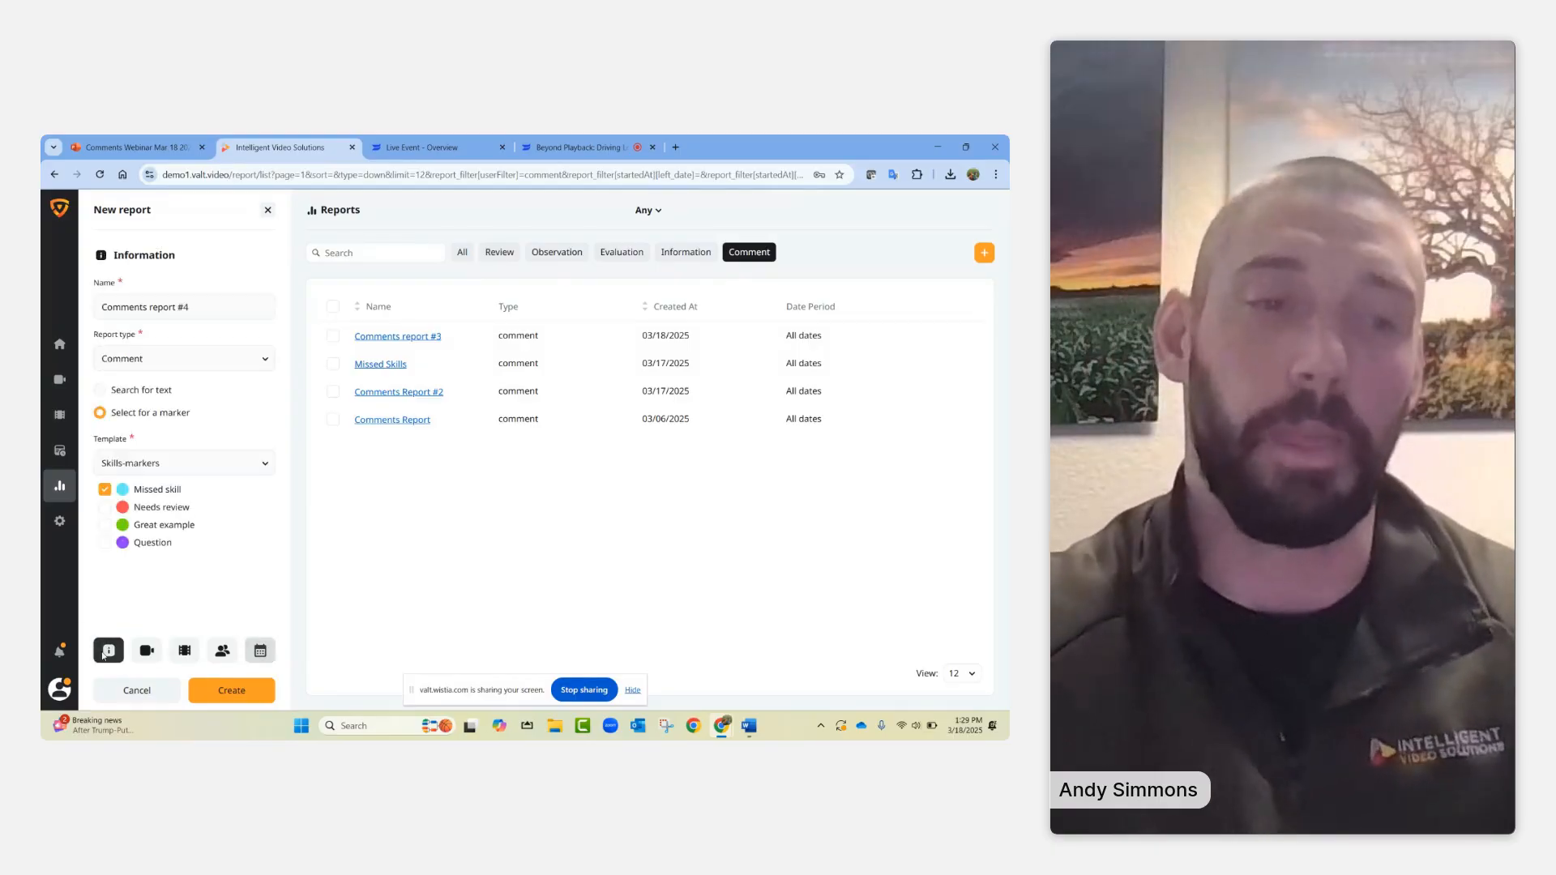
left_click(229, 691)
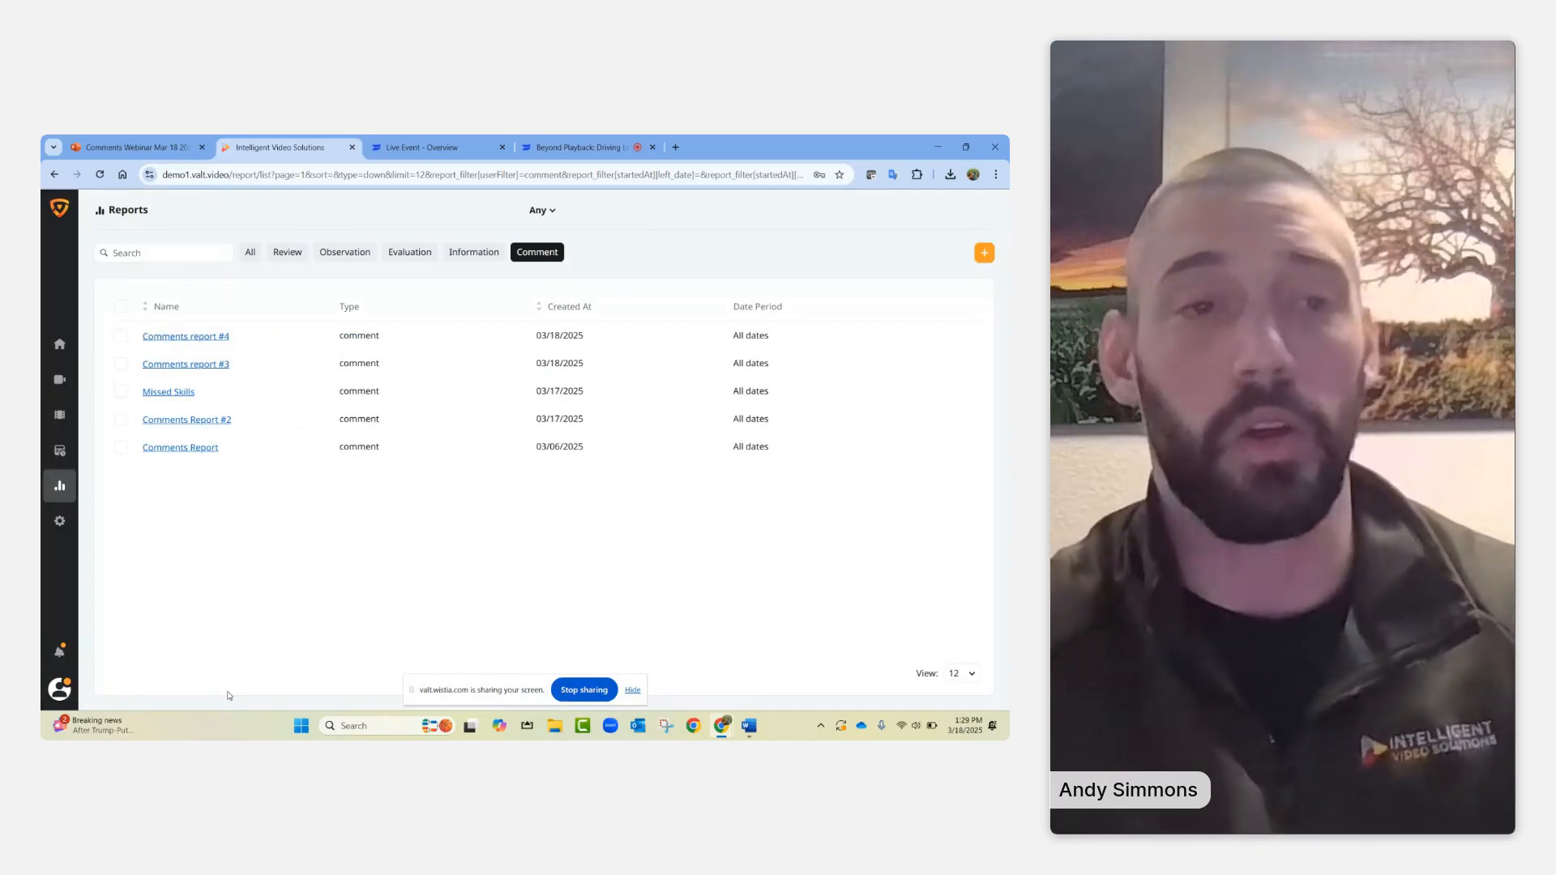
- Open Comments report #4 and examine the comment details of the October 2024 data point
left_click(214, 341)
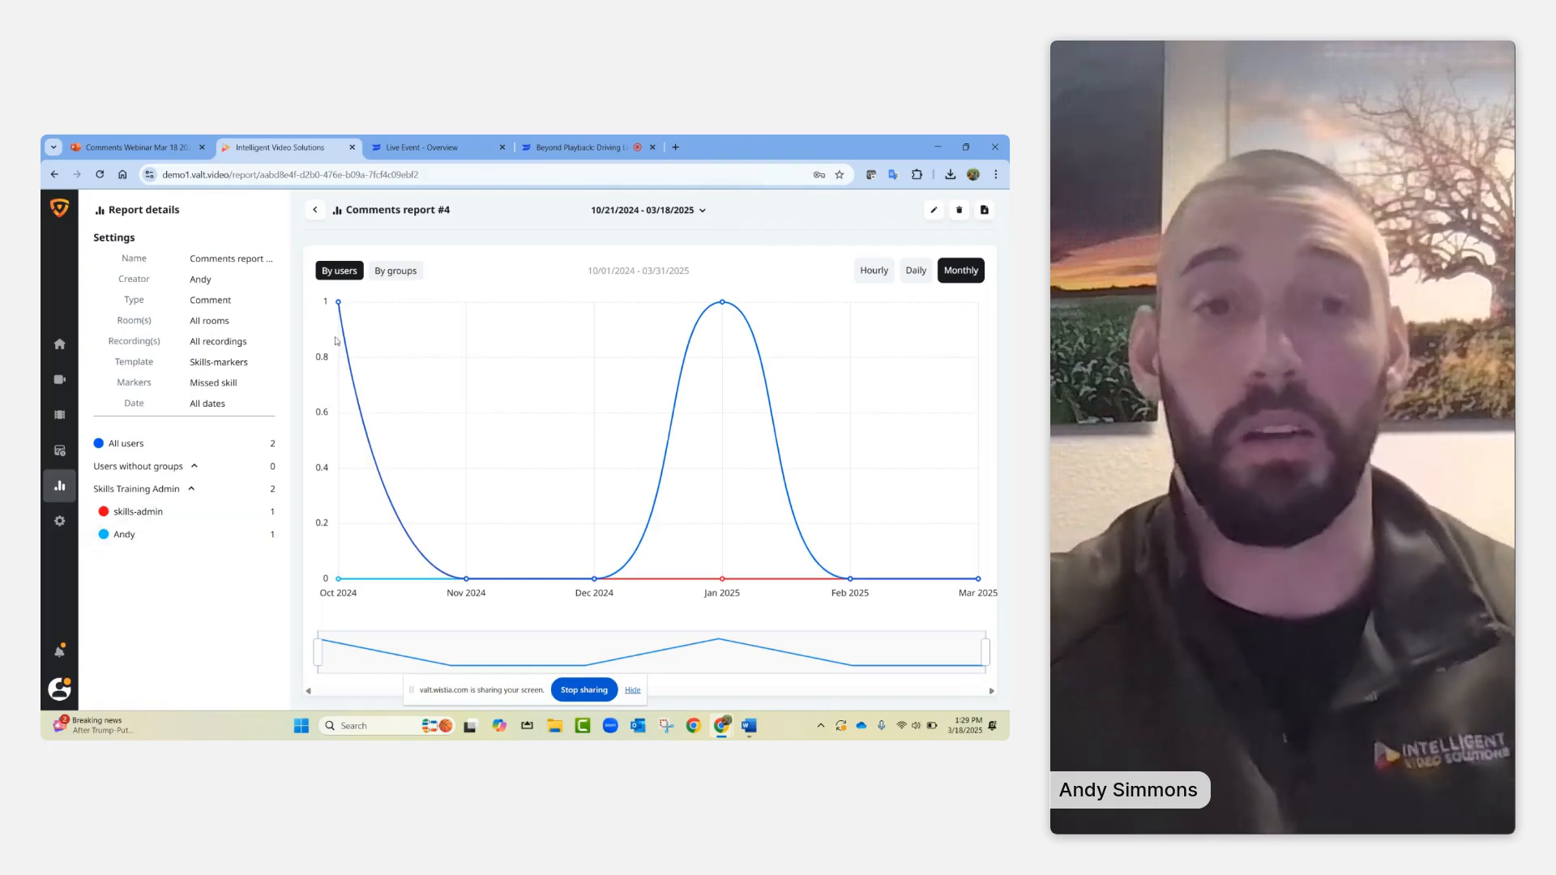
left_click(339, 304)
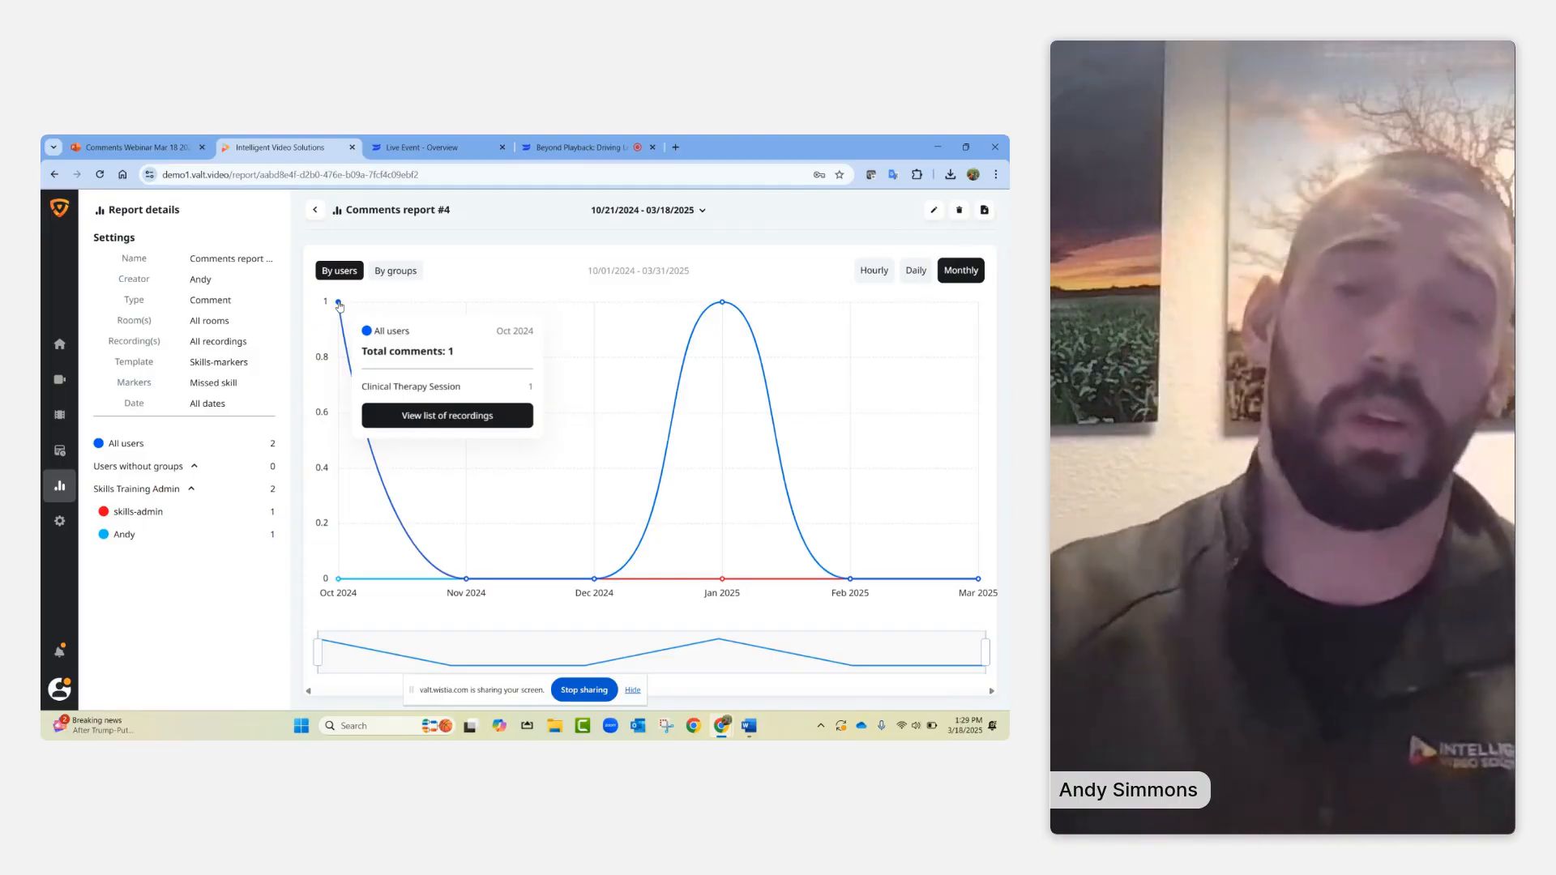
left_click(413, 524)
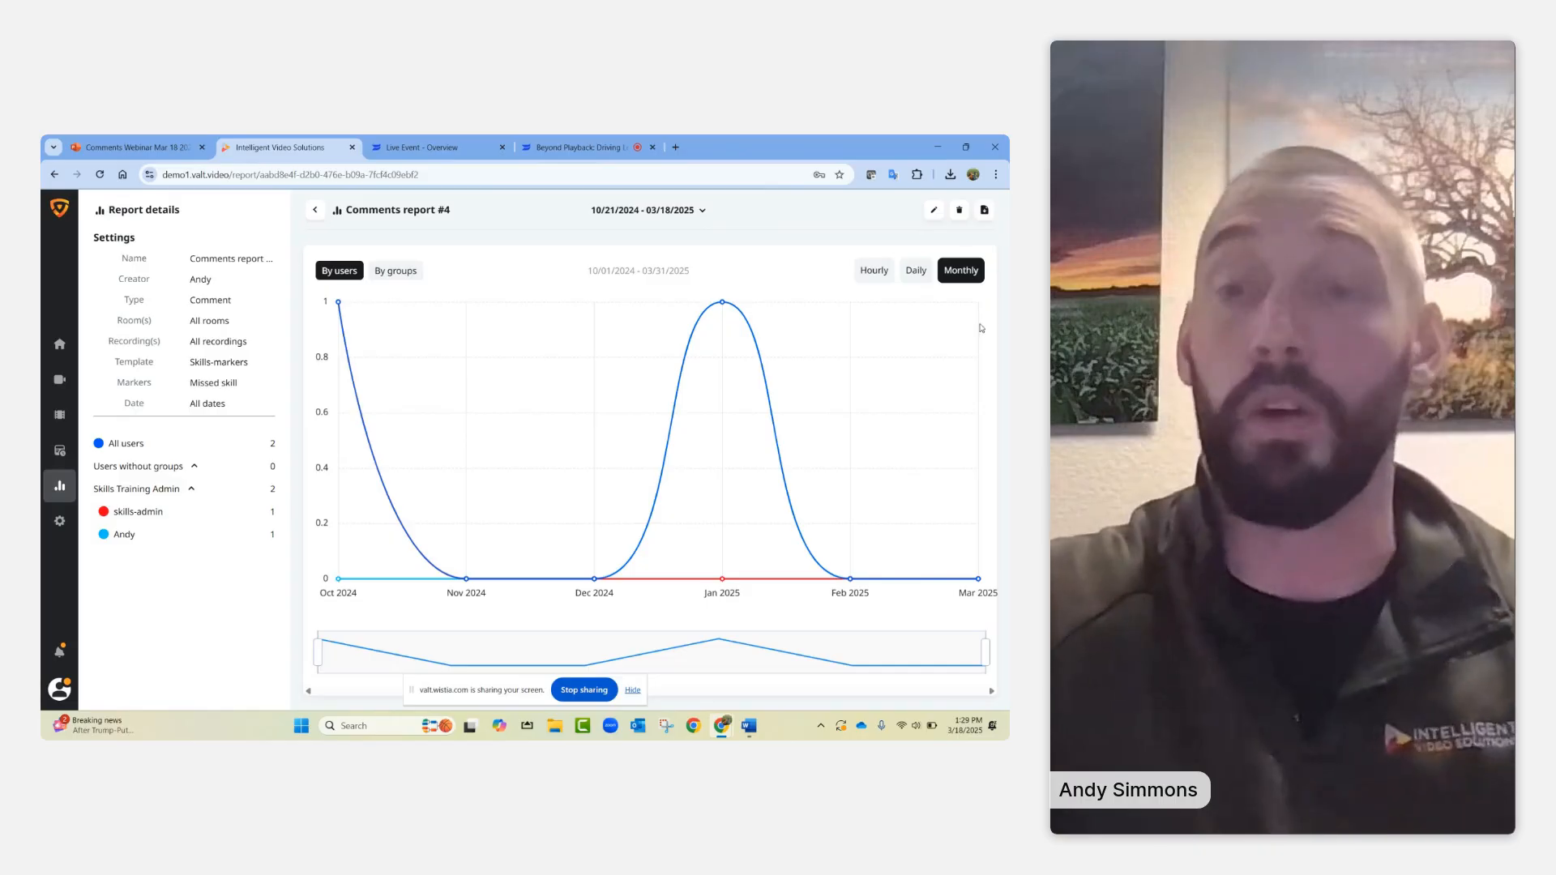
- Compare the daily and hourly views of the report's chart, return it to monthly, and export the report
left_click(923, 277)
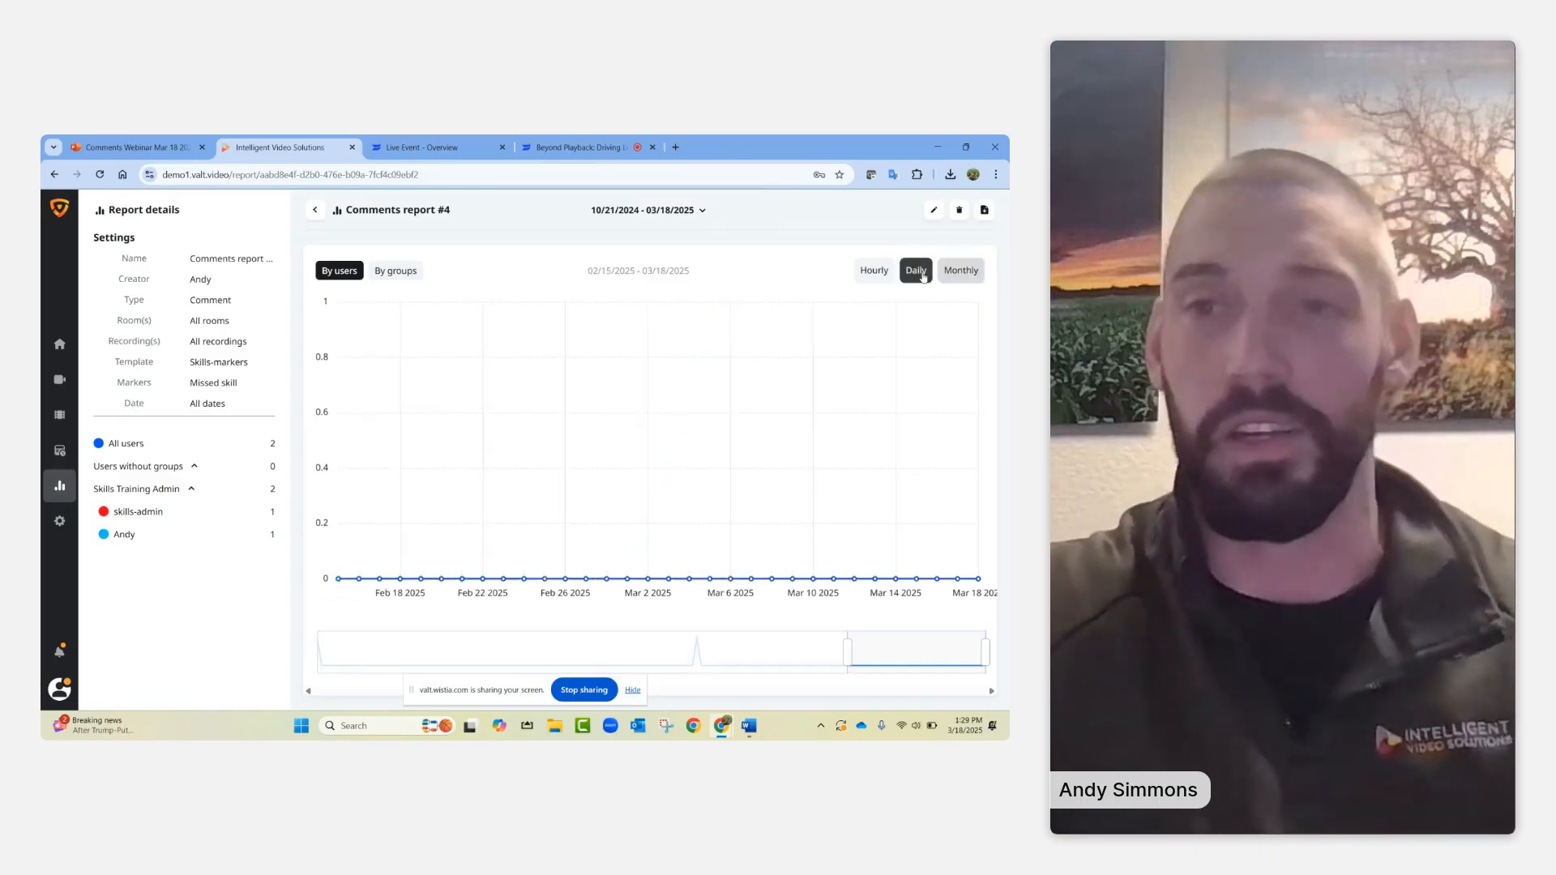
left_click(877, 272)
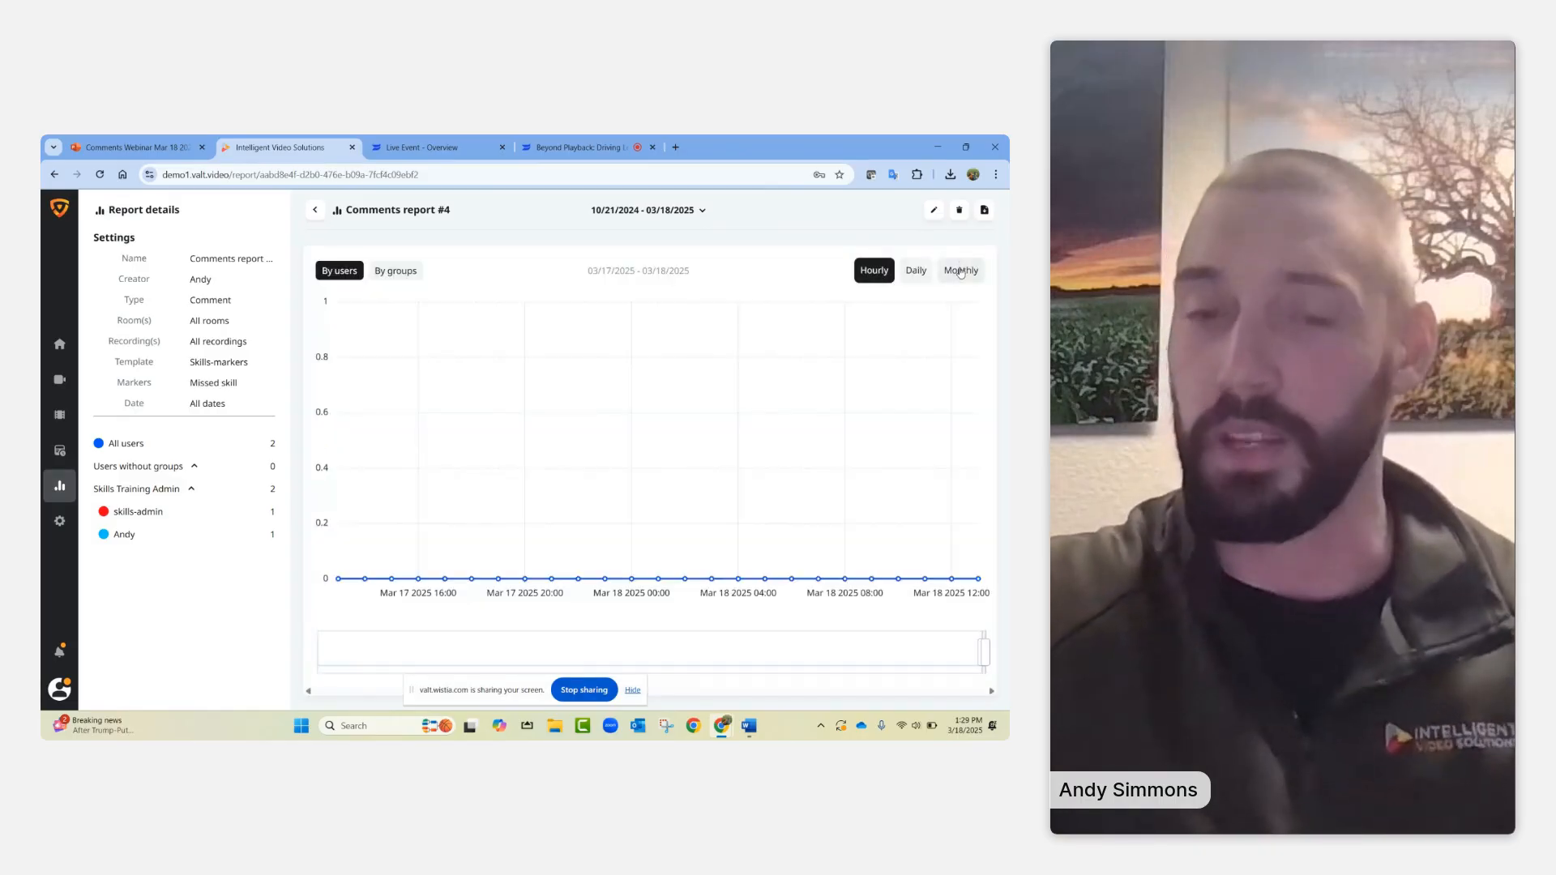
left_click(961, 273)
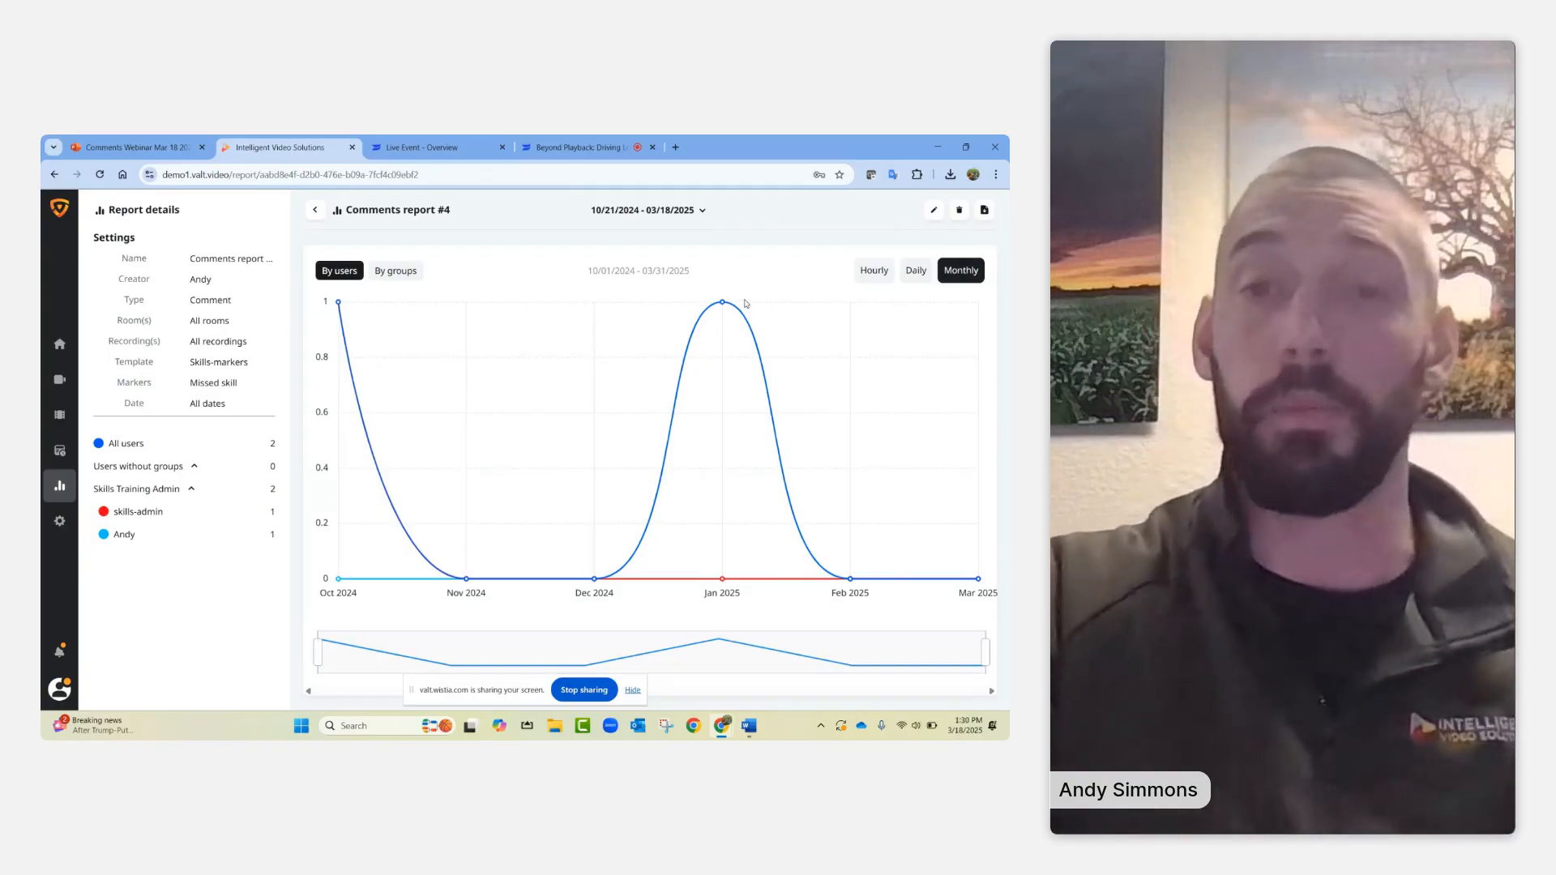
mouse_move(723, 305)
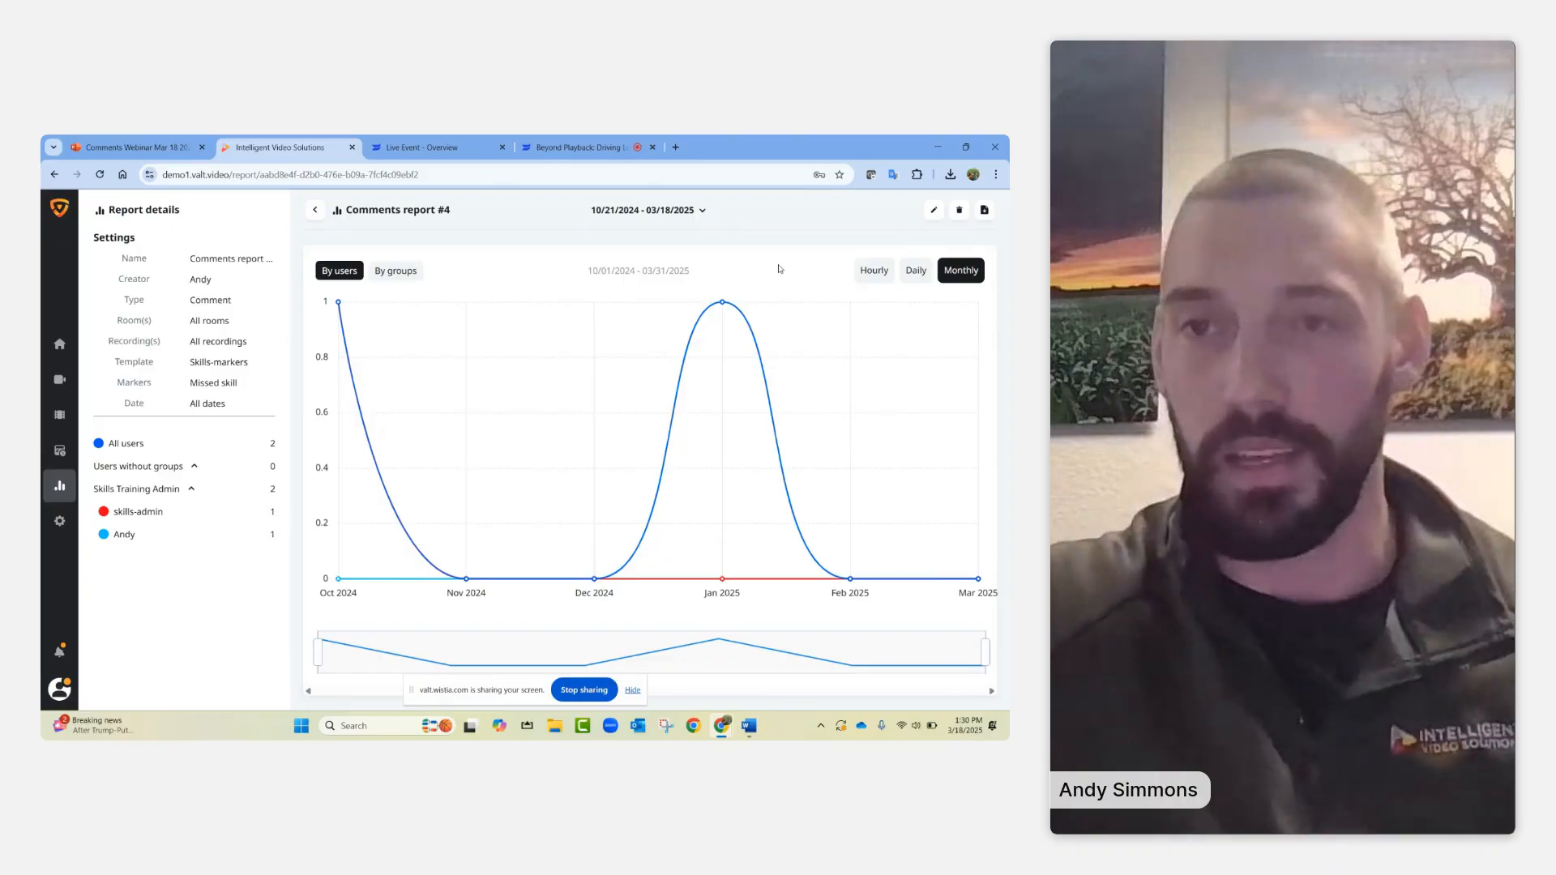
left_click(986, 212)
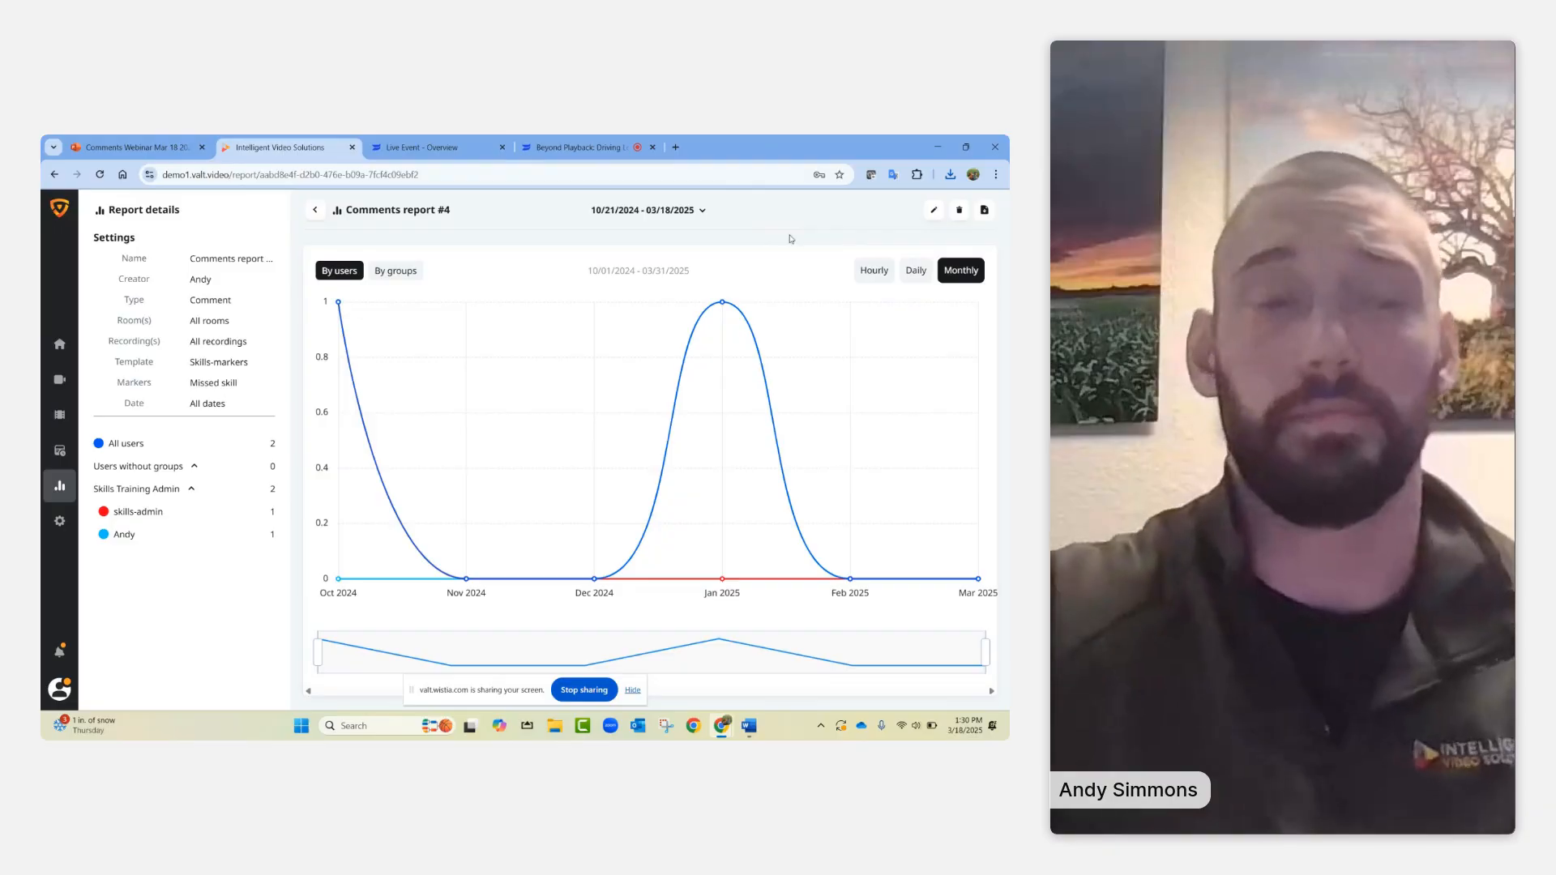
- Switch to the Comments Webinar Mar 18 2025 presentation in PowerPoint, present from the current slide and advance to the Contact slide
left_click(136, 147)
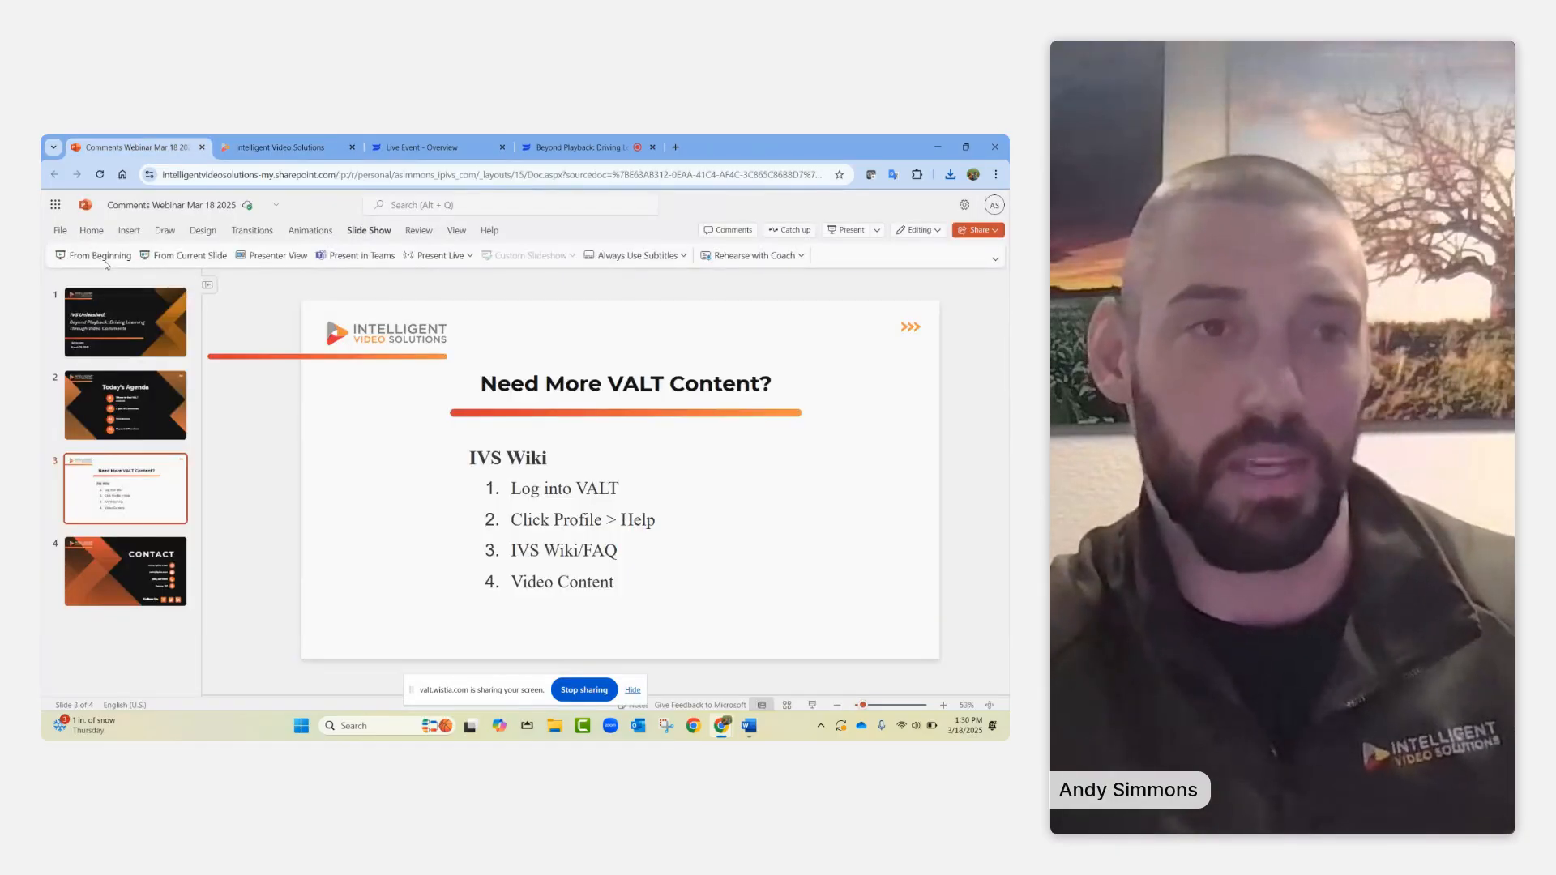
left_click(185, 256)
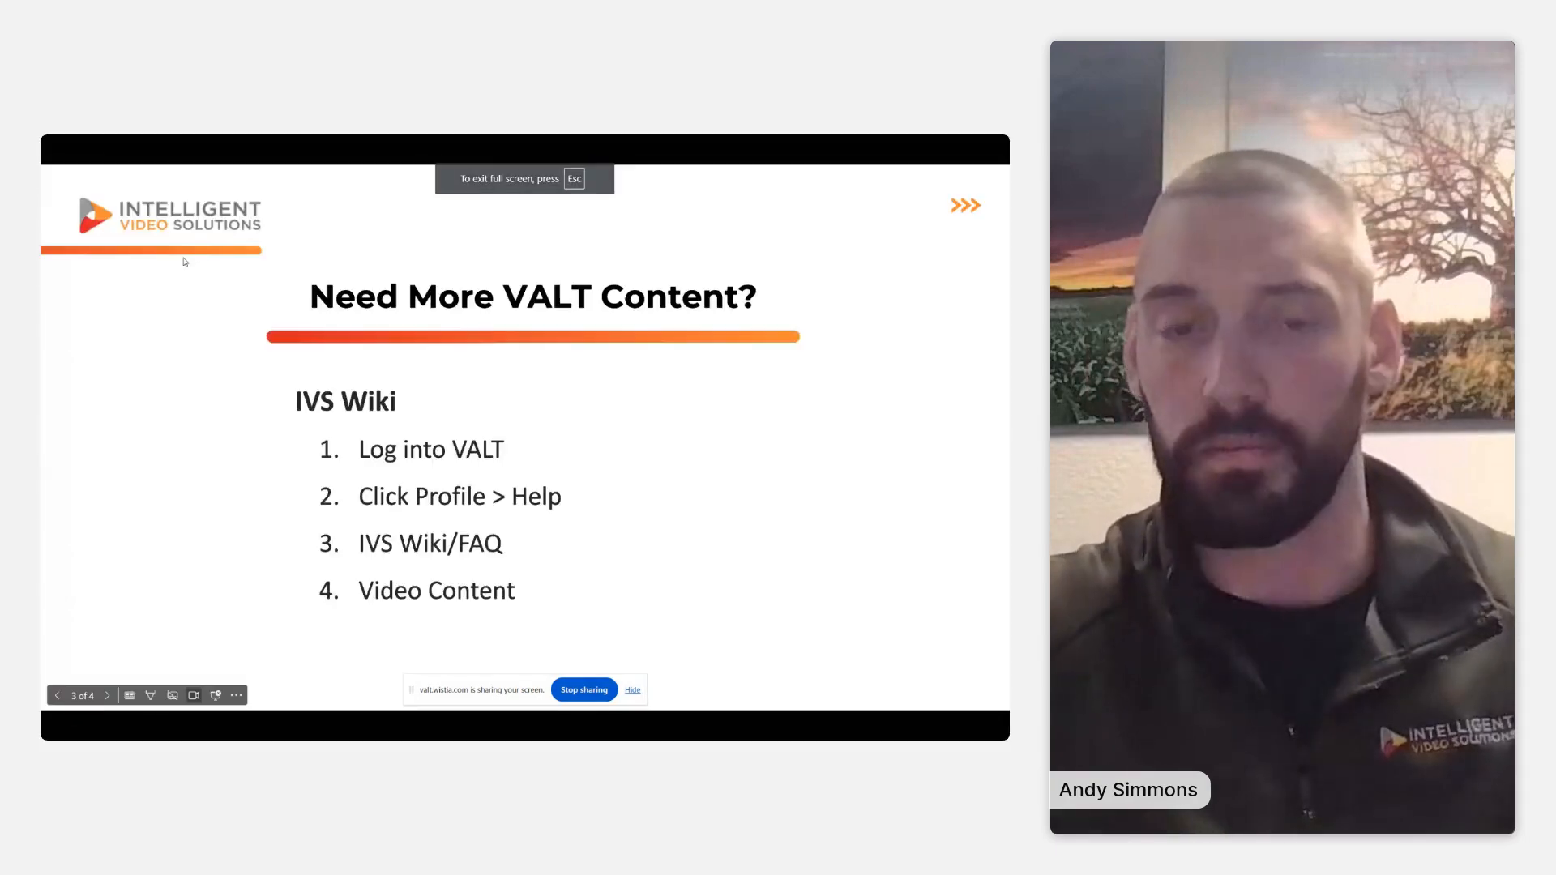
left_click(185, 261)
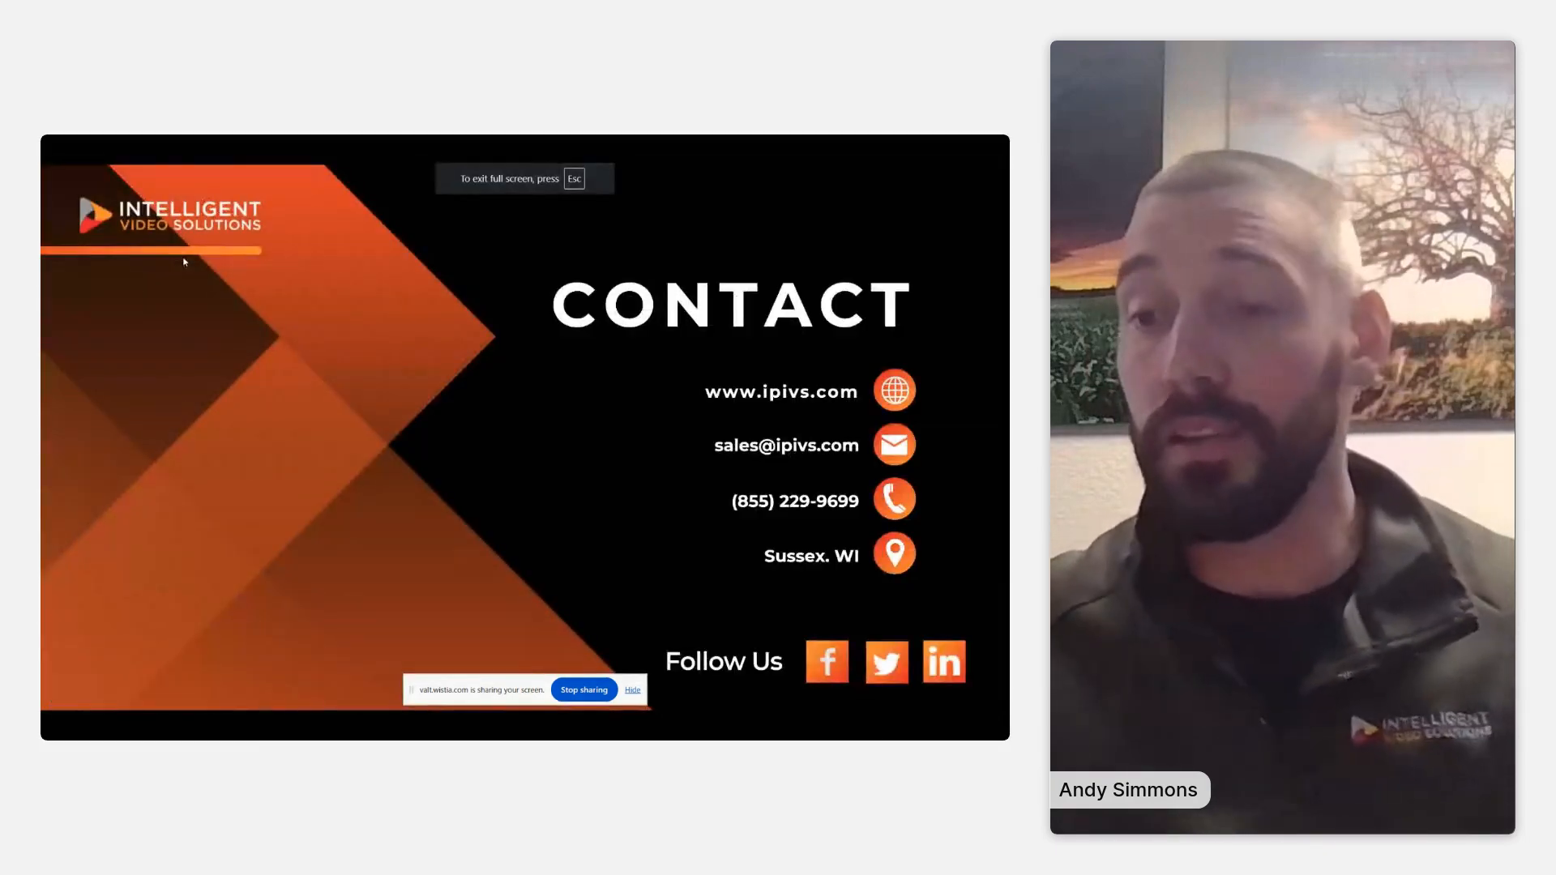